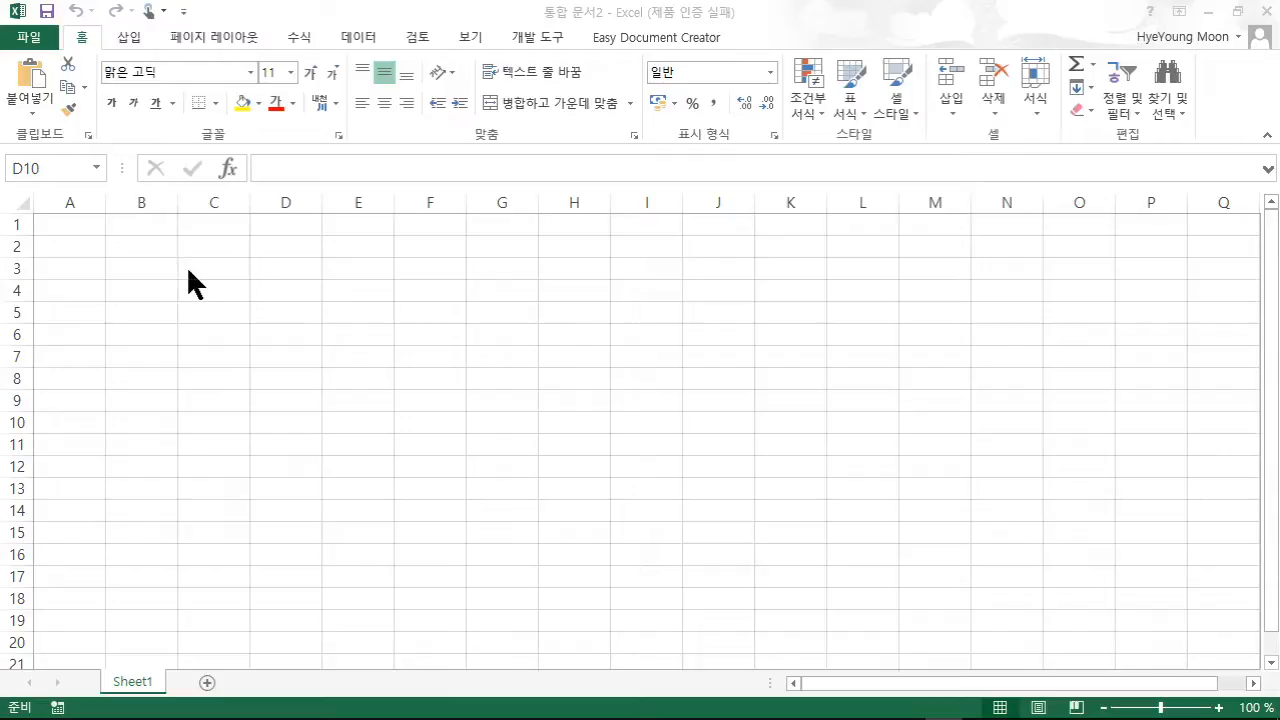
- Go to the File backstage's 새로 만들기 page to browse the workbook template gallery
left_click(40, 38)
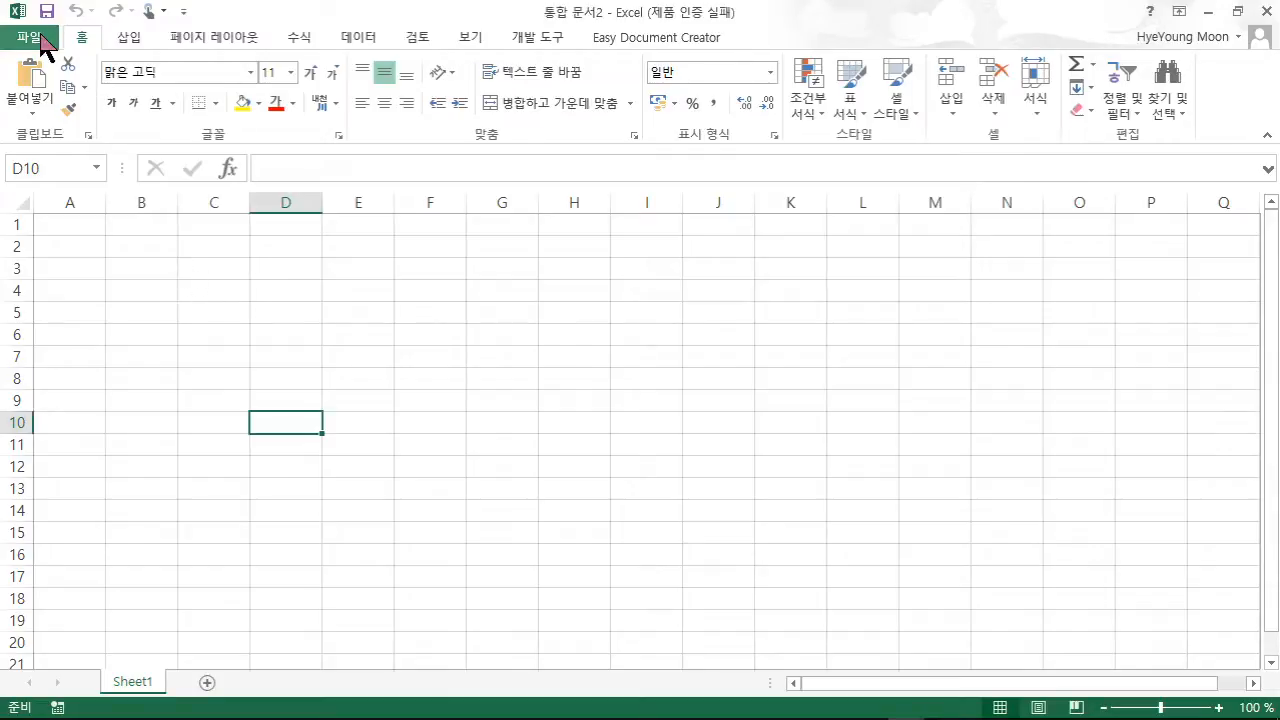
left_click(39, 40)
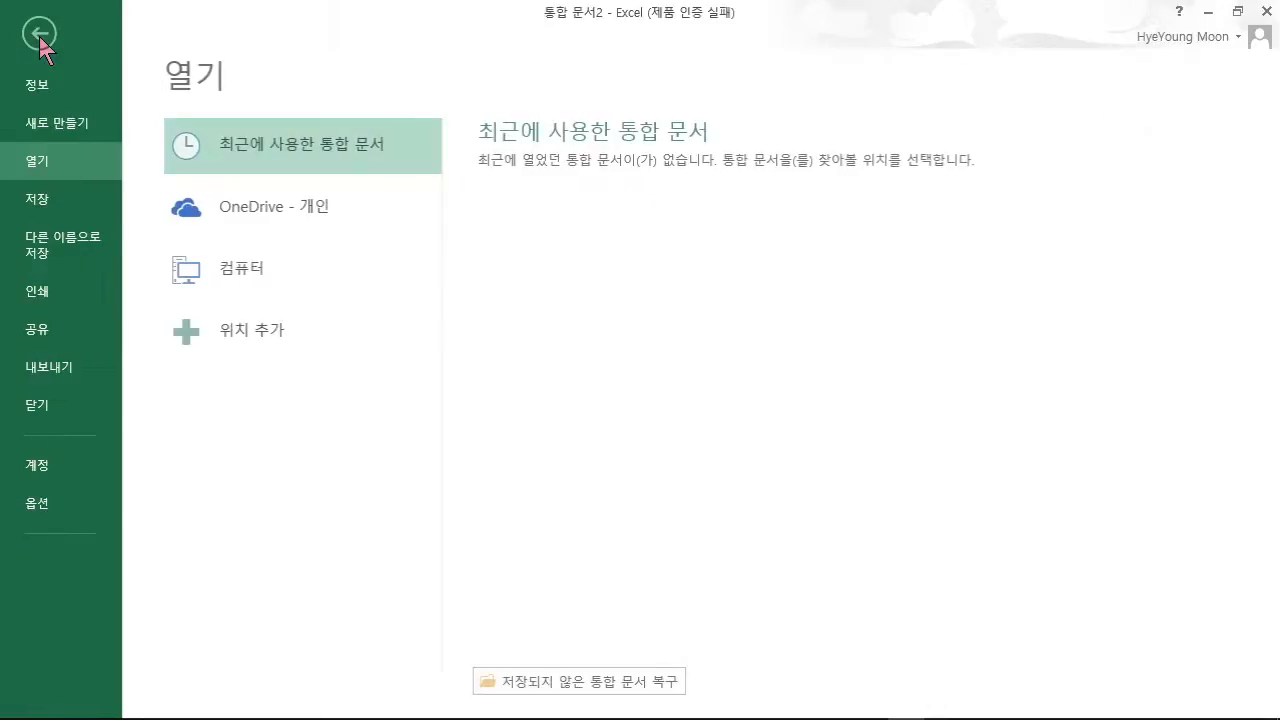
left_click(76, 127)
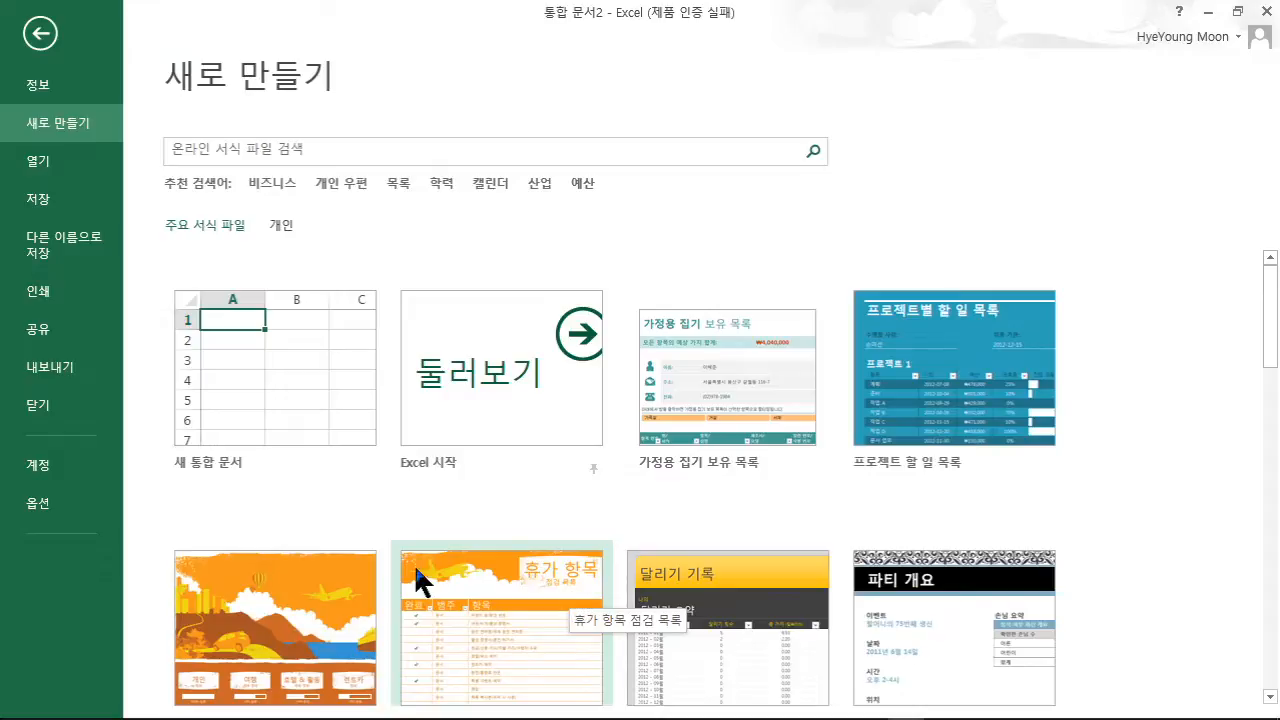
- Create a workbook from the 휴가 항목 점검 목록 template and change C4's category to 실행문서
double_click(493, 618)
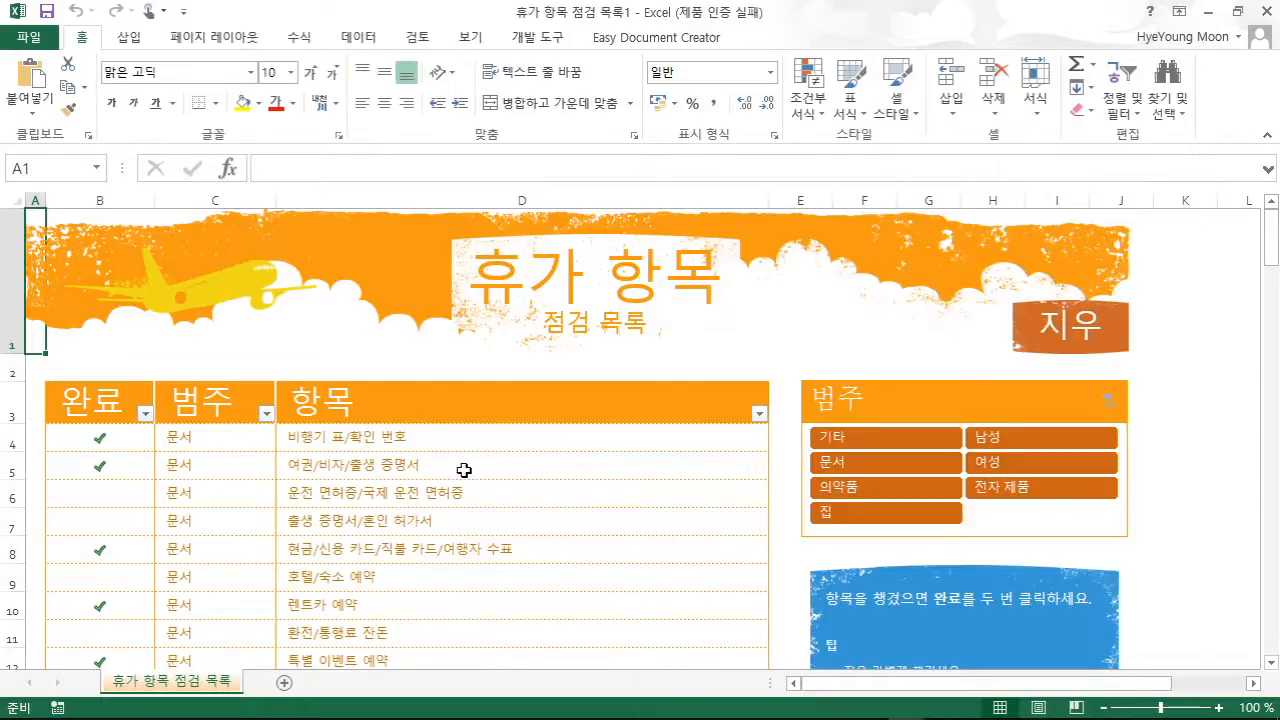
left_click(218, 440)
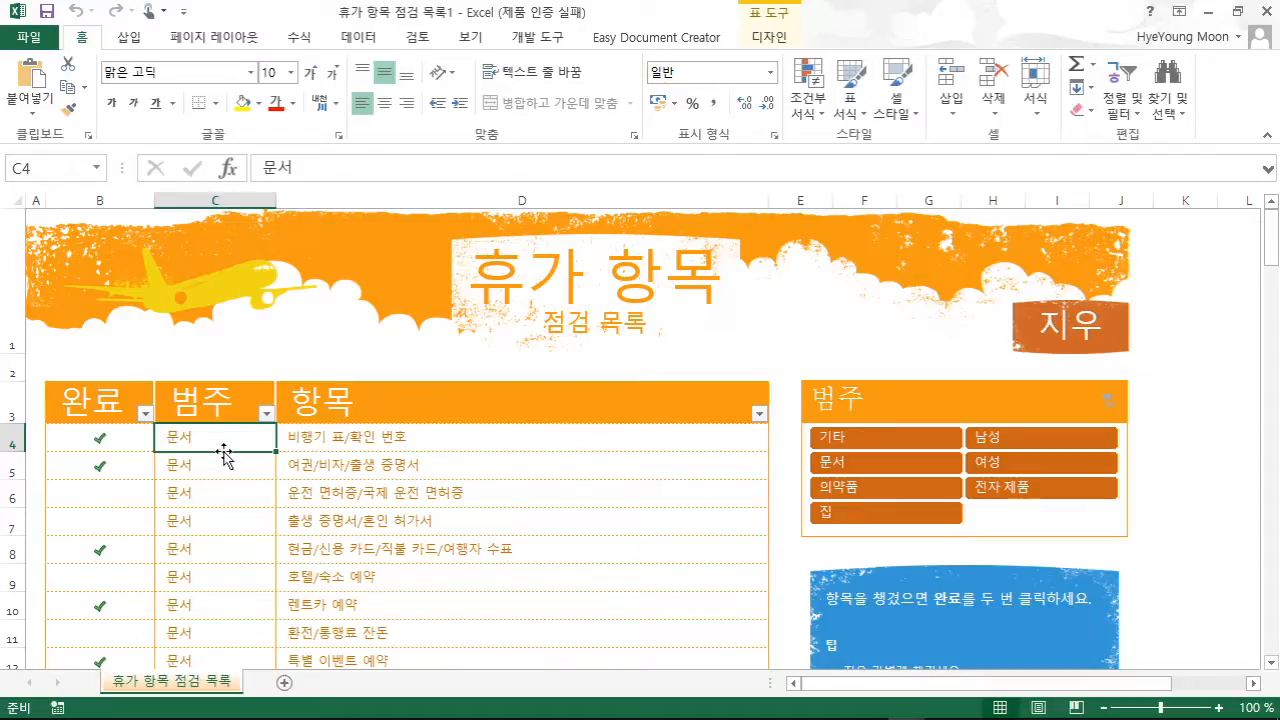
type("tlf")
key("BackSpace")
key("BackSpace")
key("BackSpace")
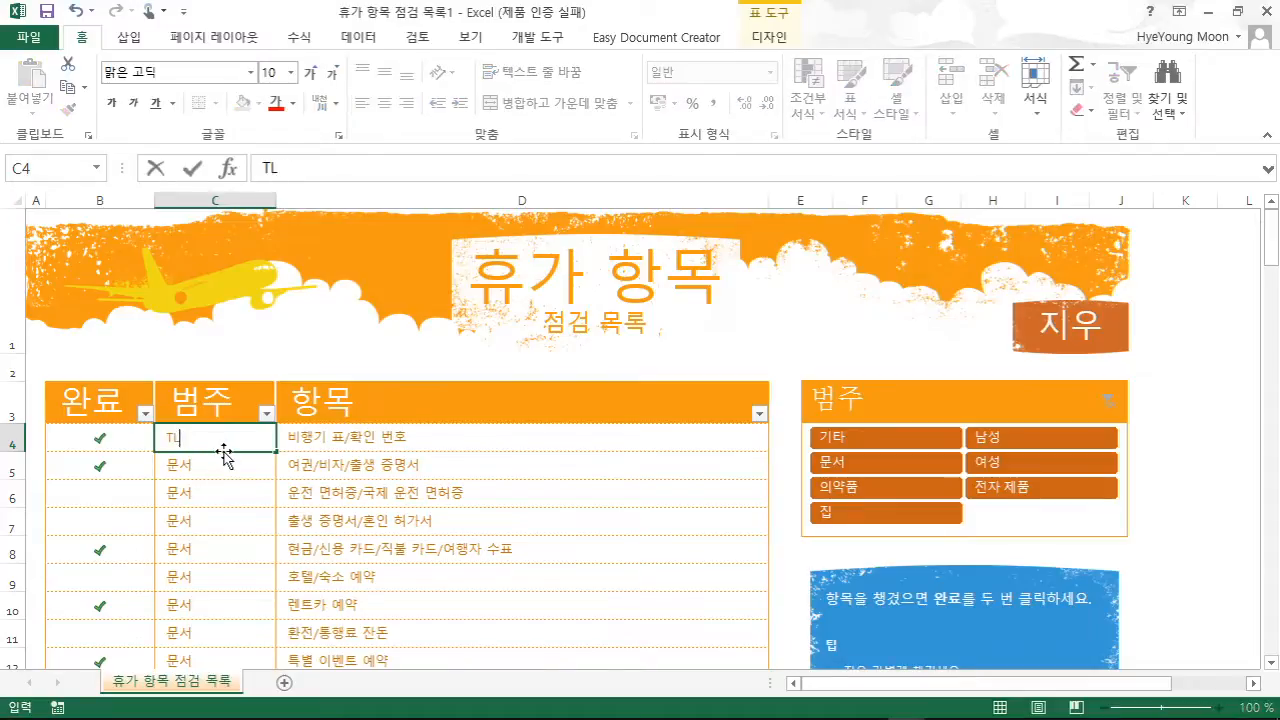
type("ㅅ실행문서")
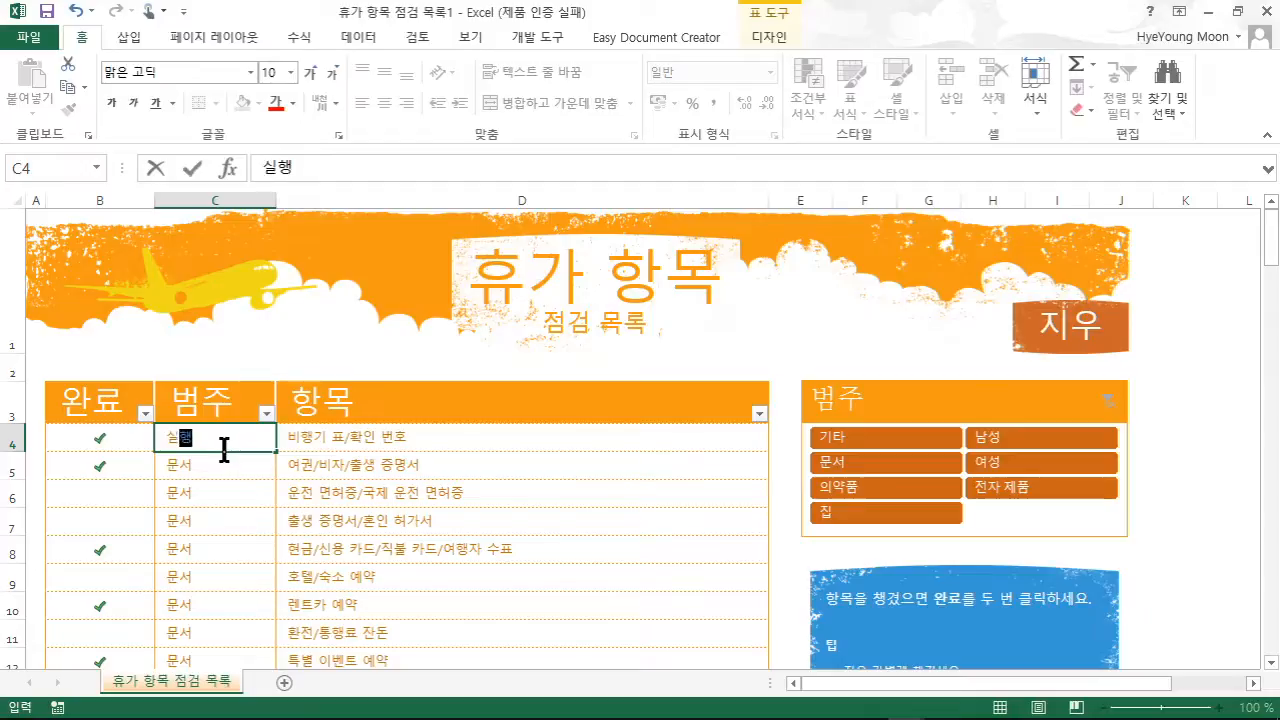
key("Return")
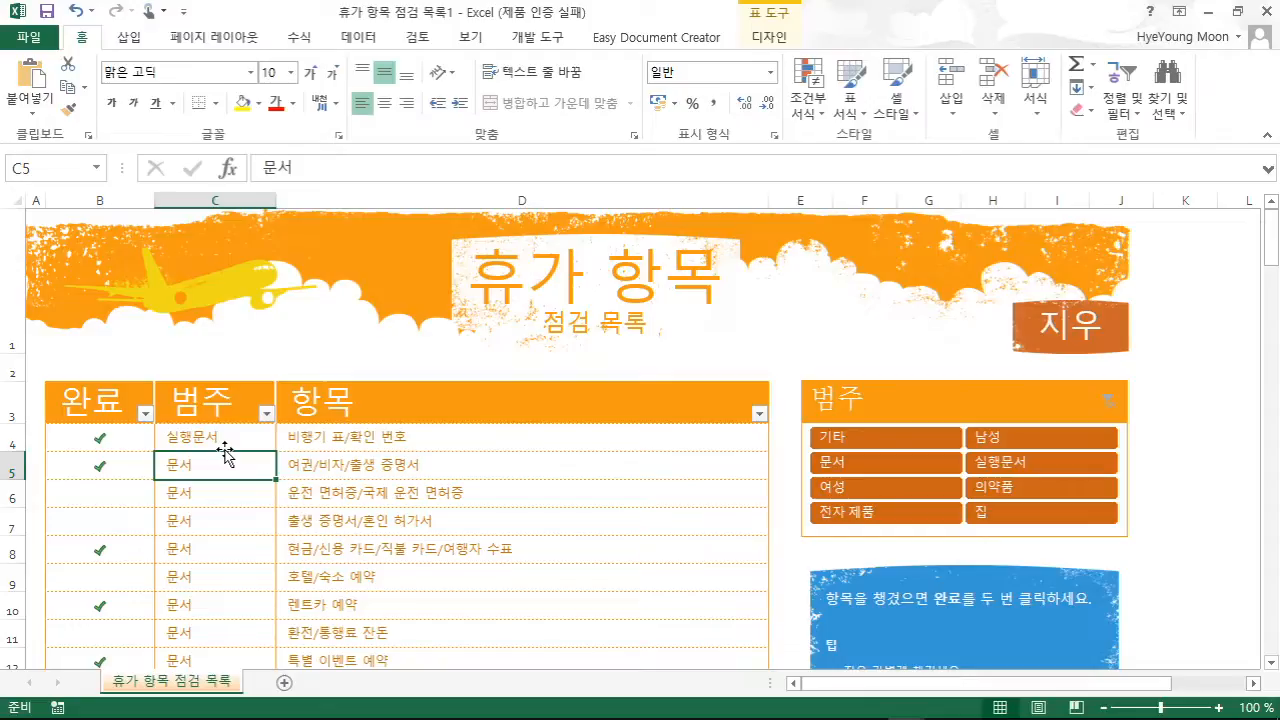
- Search online templates for 가정용집기 and create a workbook from 가정용 집기 보유 목록
left_click(46, 40)
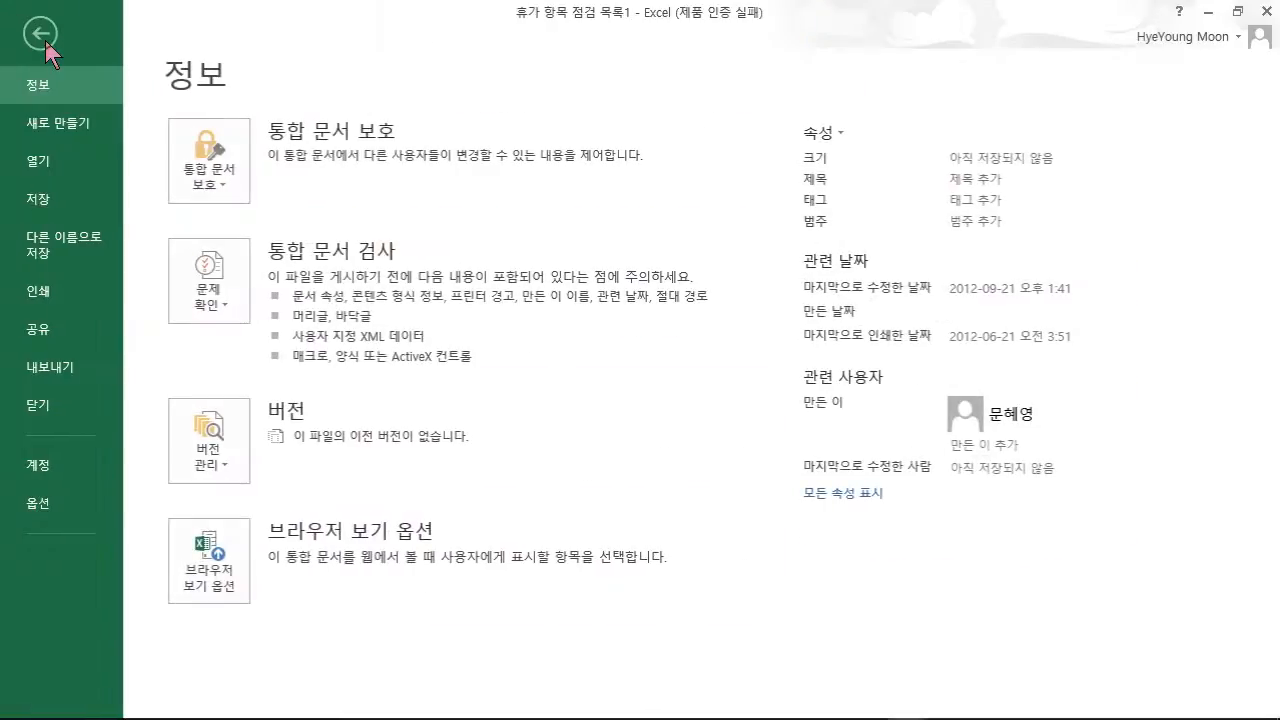
left_click(70, 127)
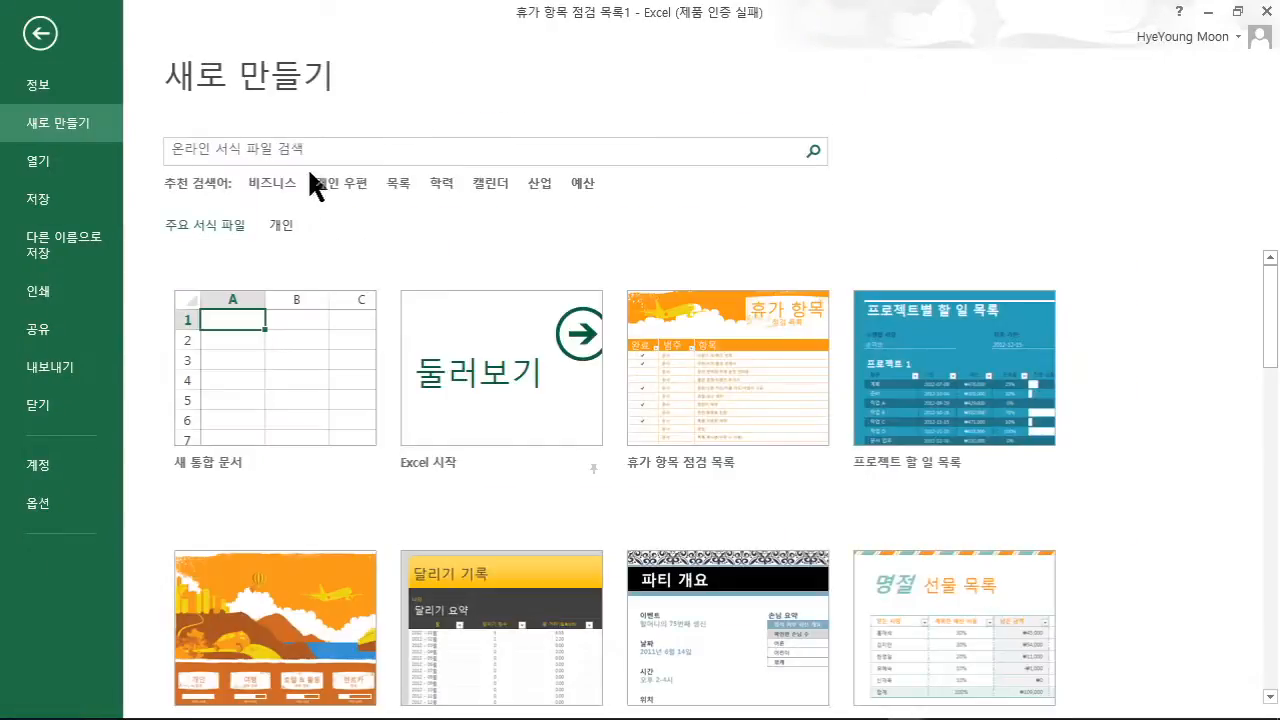
left_click(275, 147)
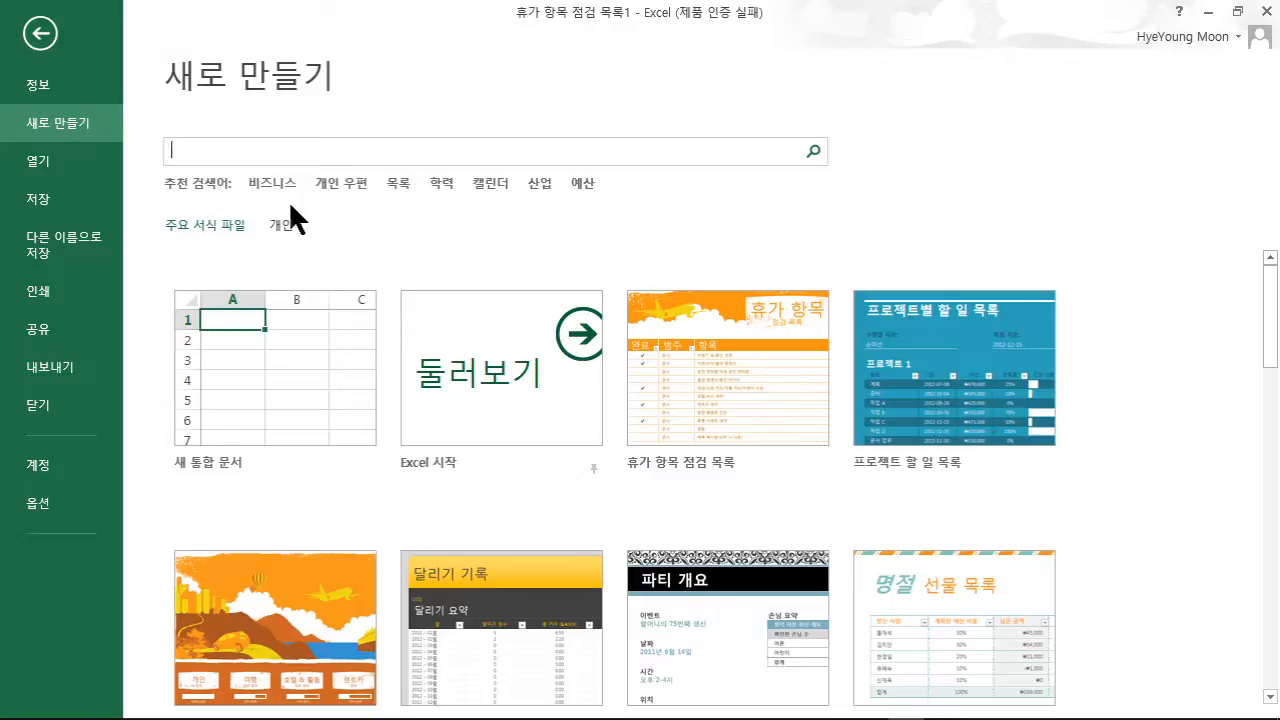
type("가정용집기")
key("Return")
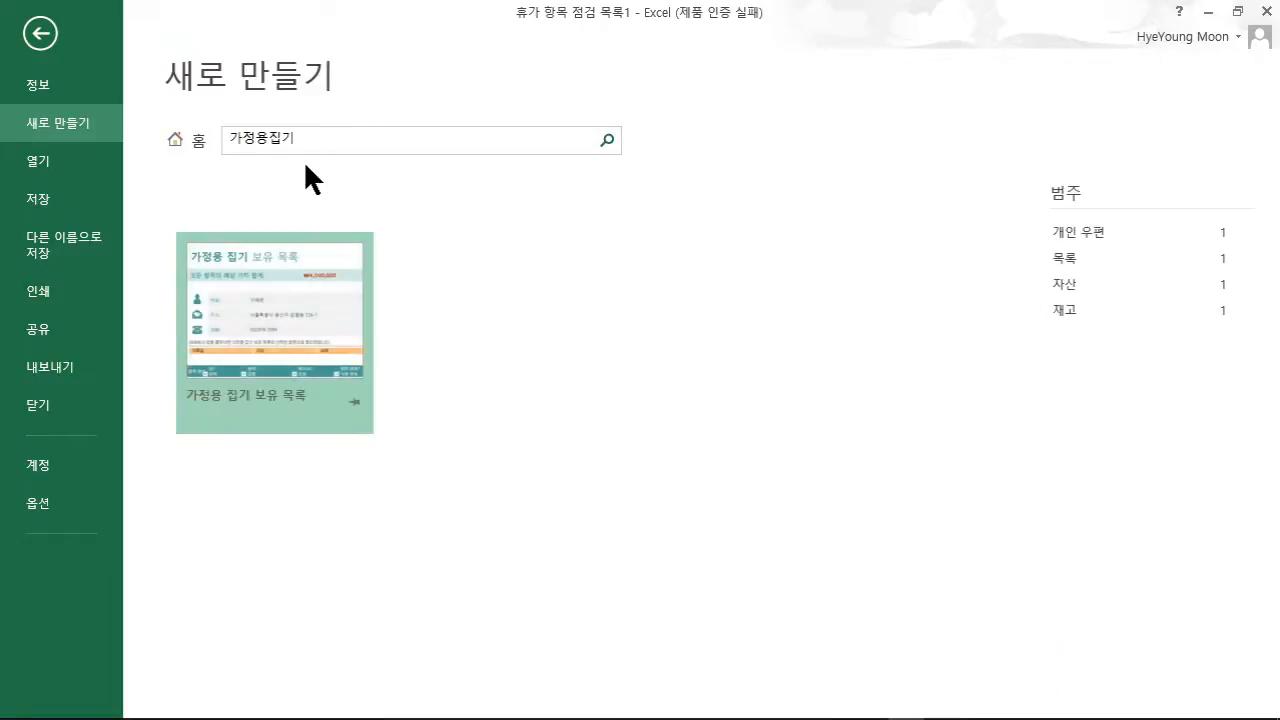
double_click(249, 317)
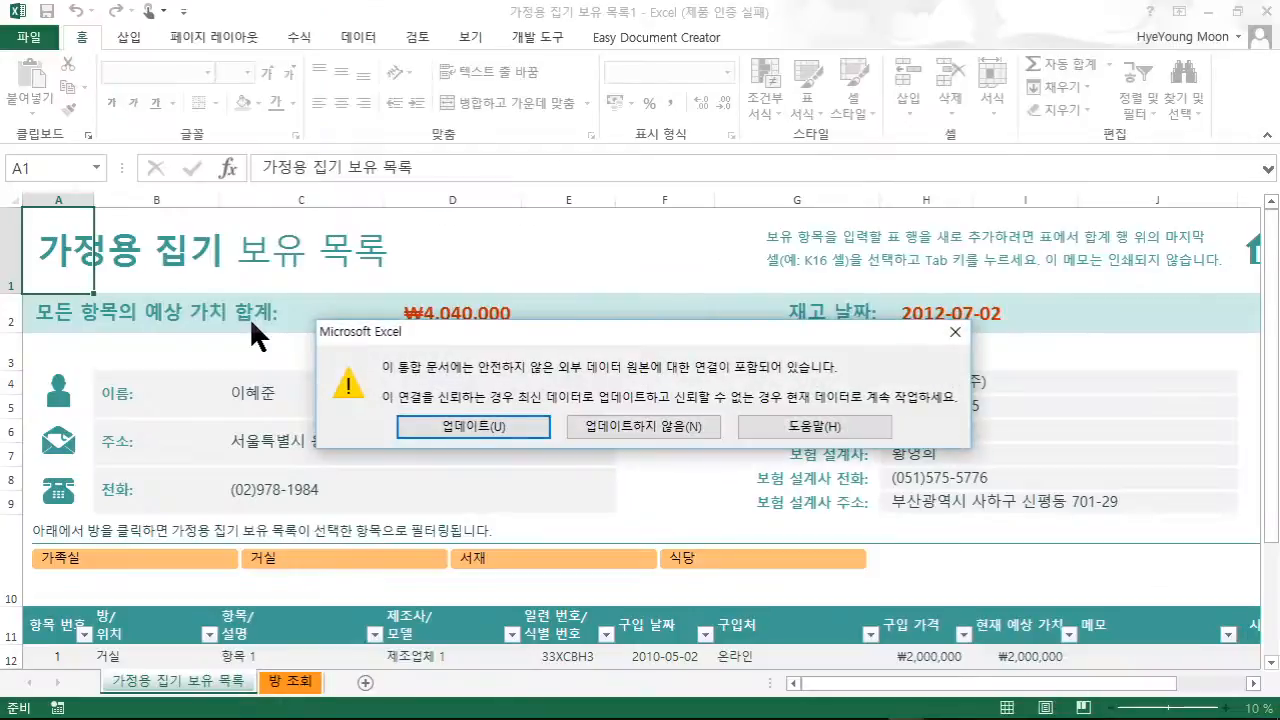
- Dismiss the link warning without updating and enter a new owner name in C4
left_click(687, 428)
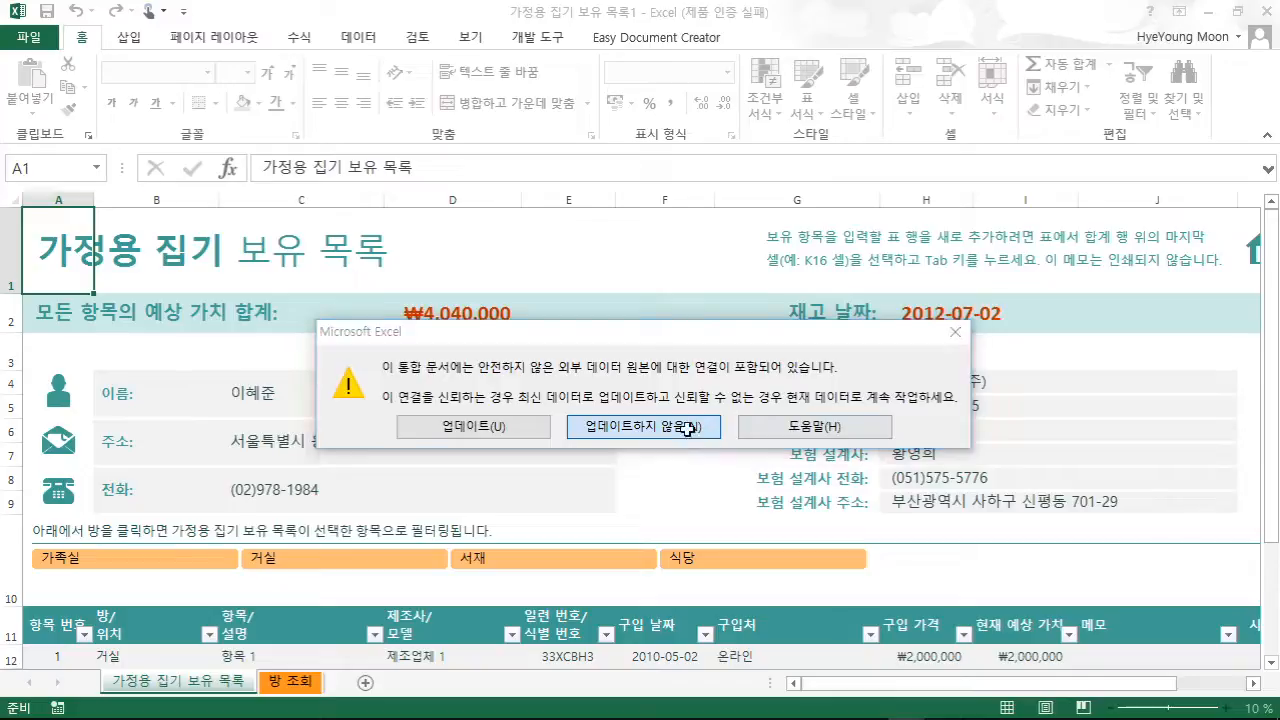
left_click(398, 474)
left_click(260, 390)
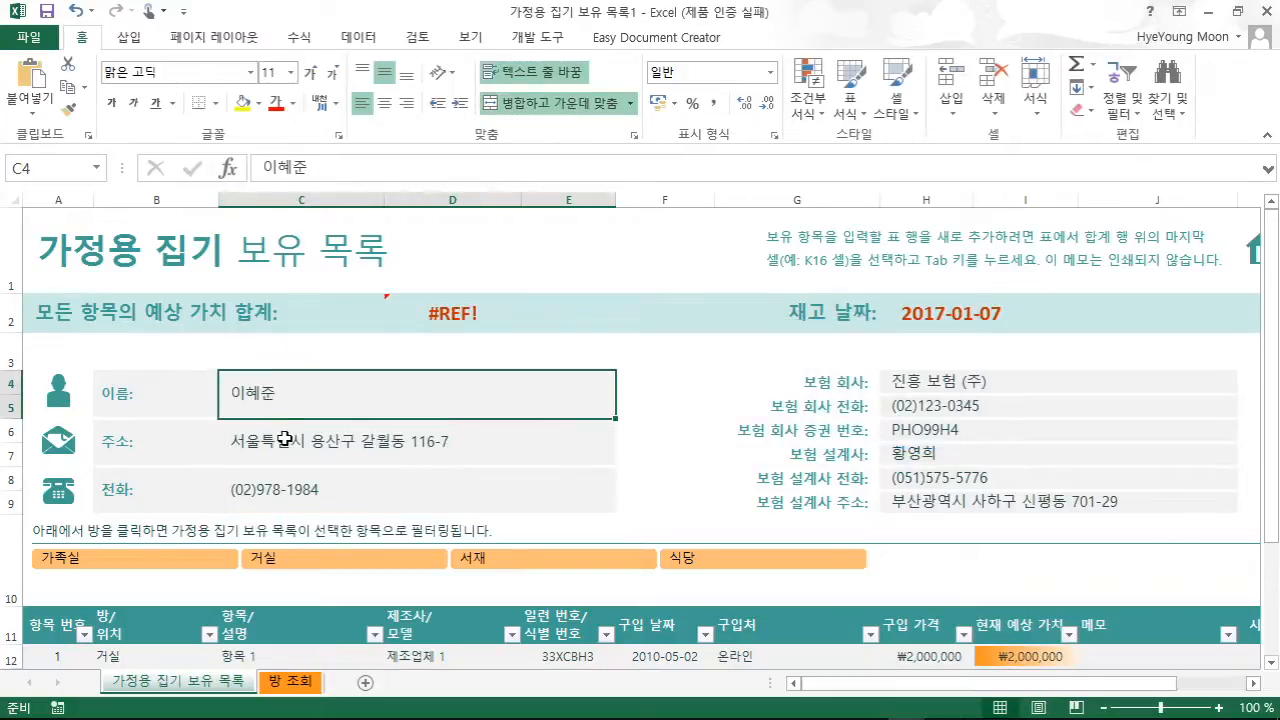
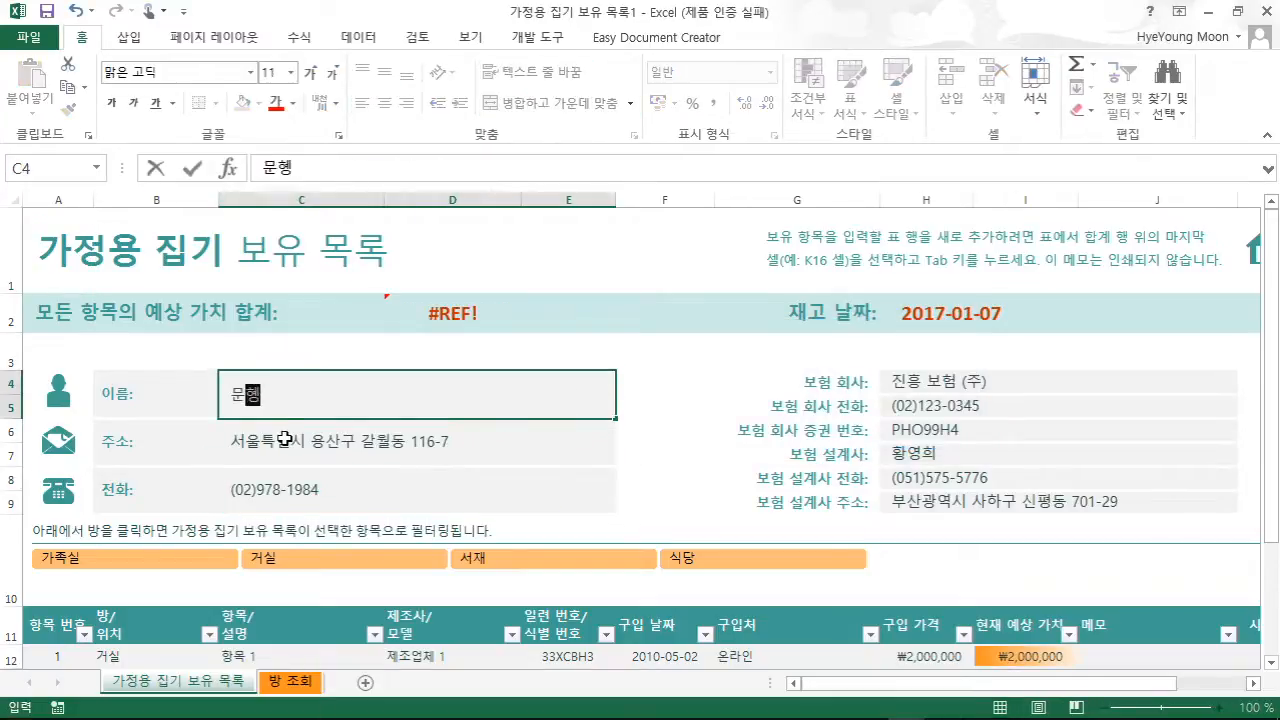
key("Return")
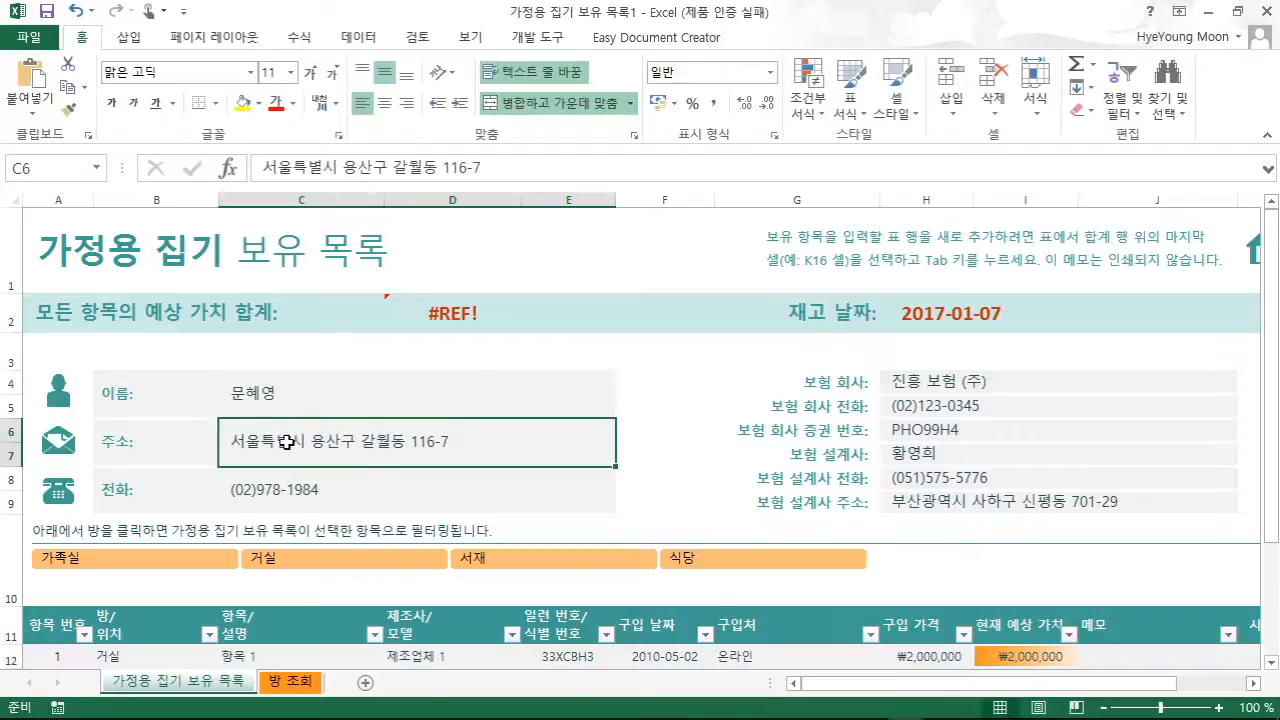
- Rename the first inventory item (항목 1) to 소파, then reselect the owner name cell
scroll(285, 439, "down", 3)
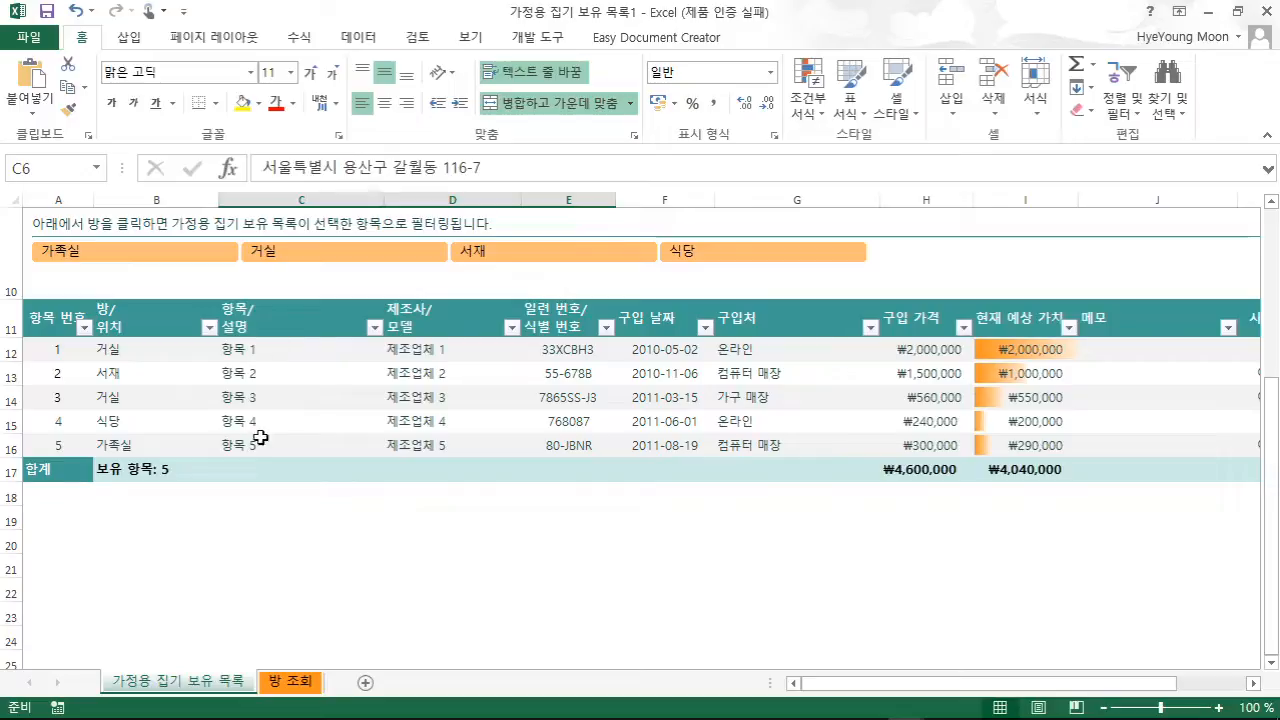
left_click(268, 352)
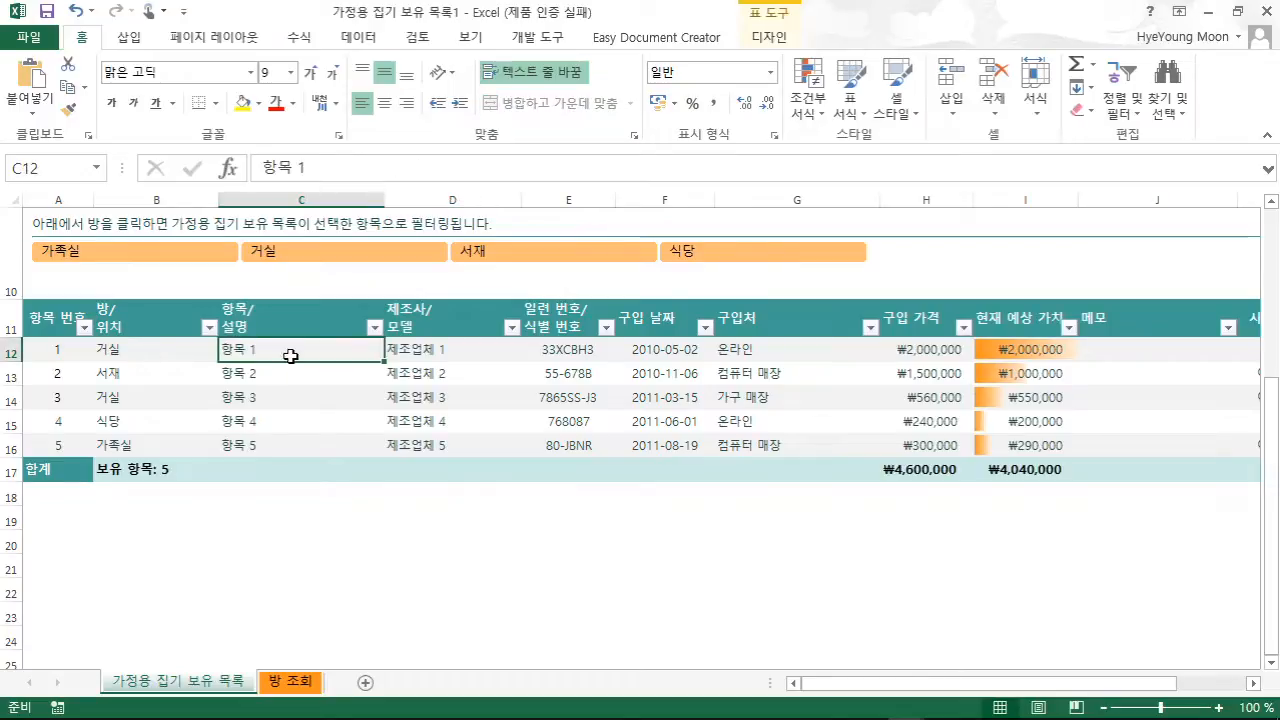
type("소파")
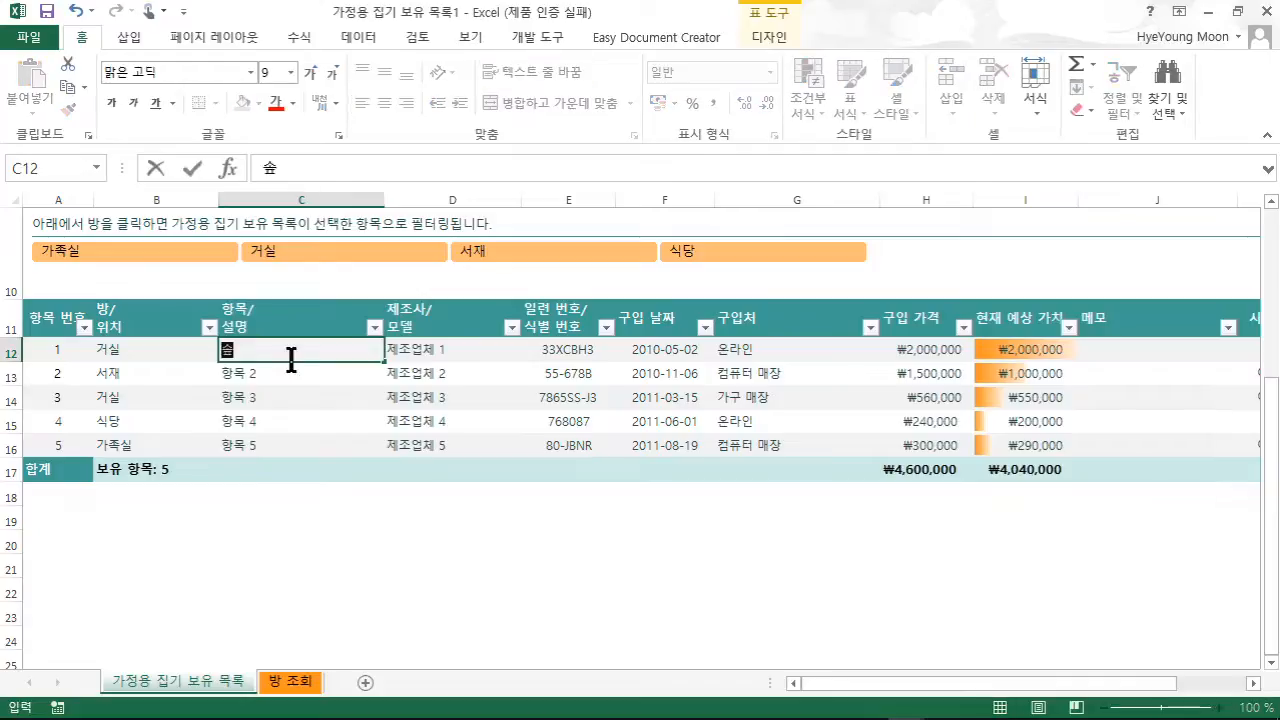
key("Return")
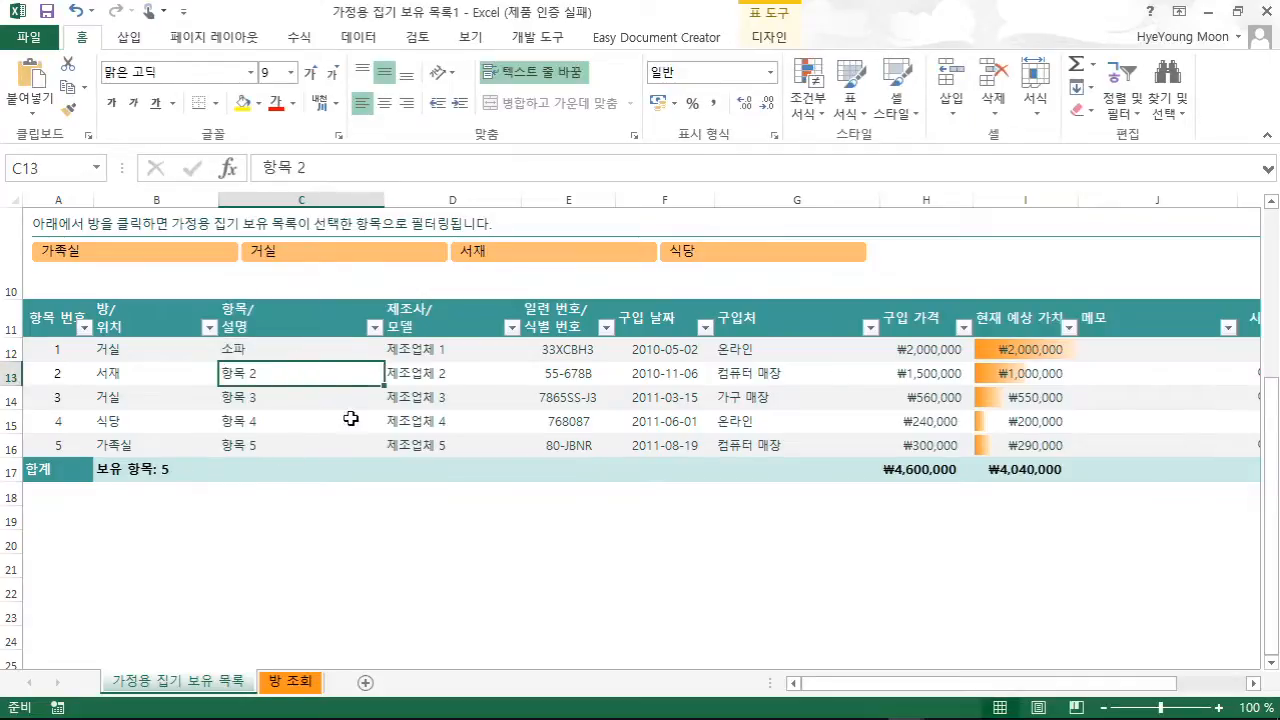
scroll(317, 437, "up", 3)
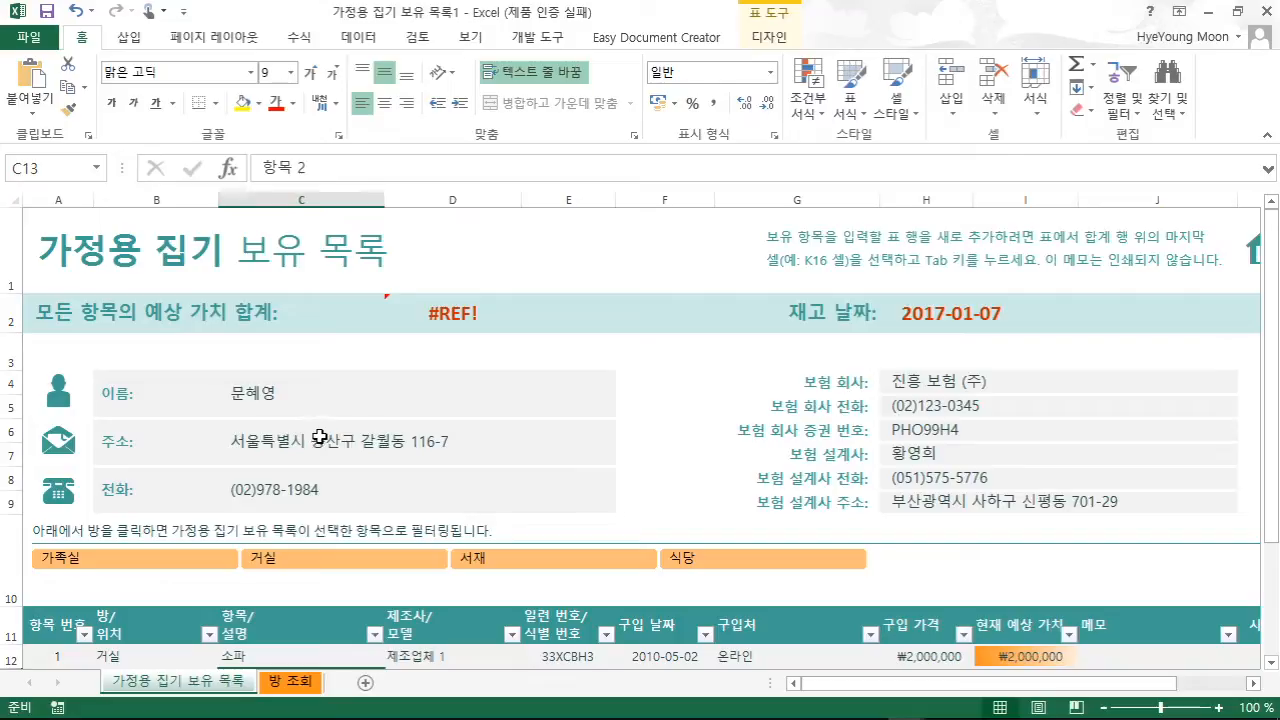
left_click(472, 414)
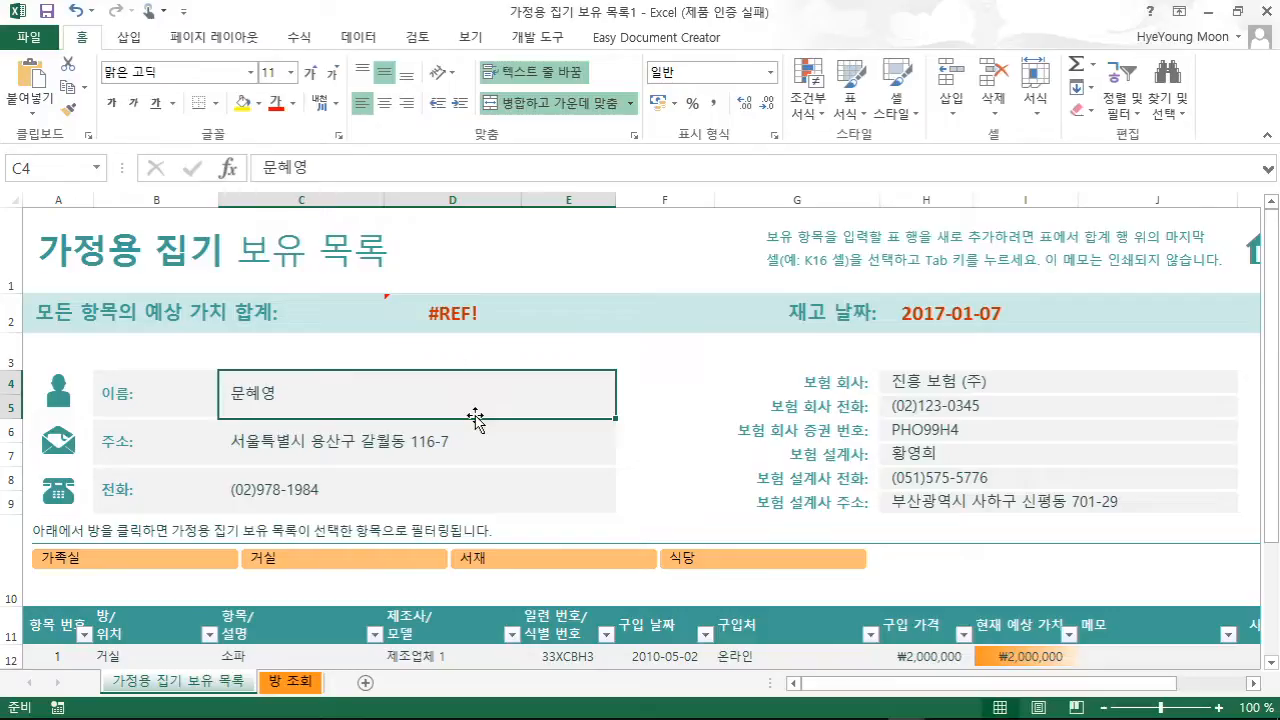
- Save the workbook as an Excel template (.xltx) named with the owner's name plus 가정용기서식
left_click(33, 40)
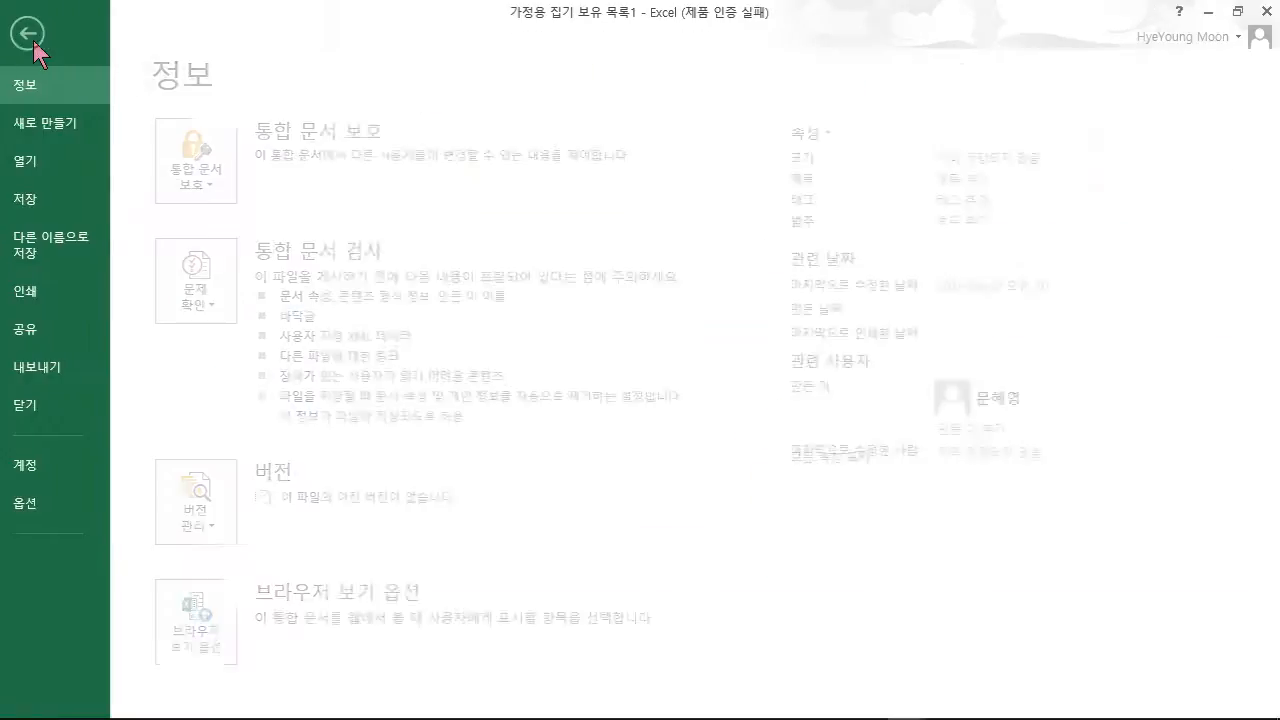
left_click(56, 245)
left_click(240, 210)
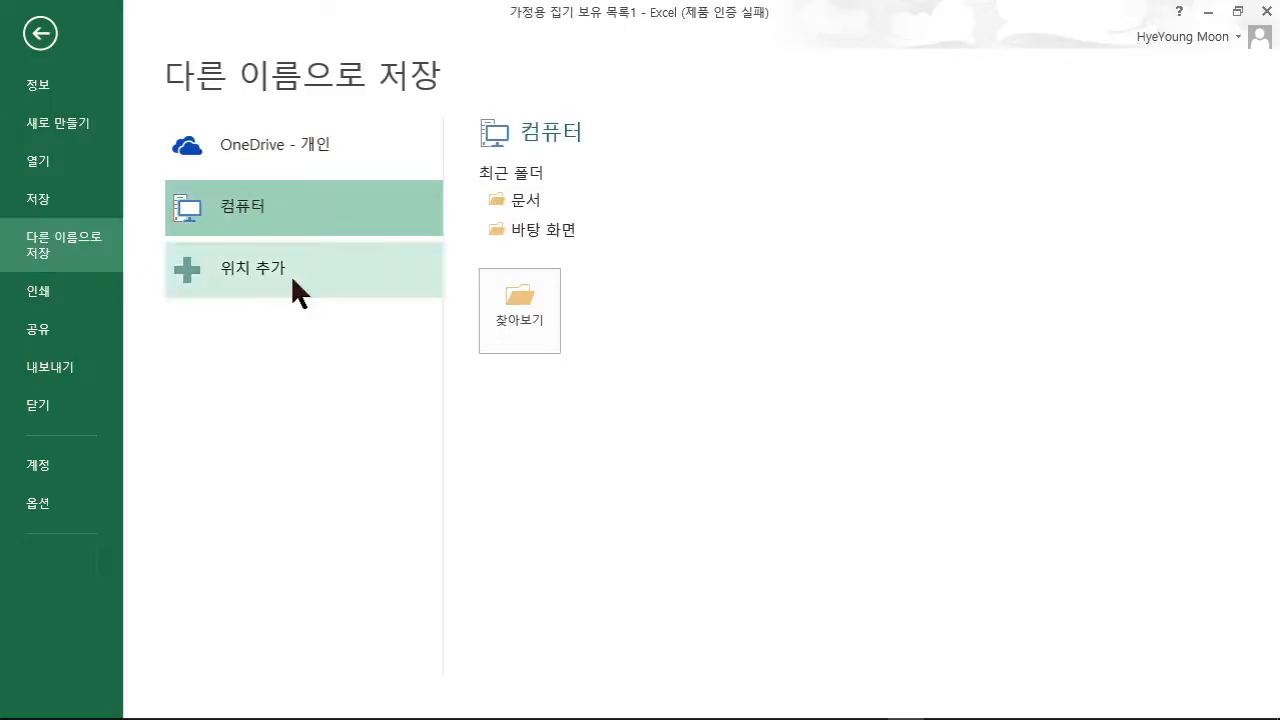
left_click(526, 321)
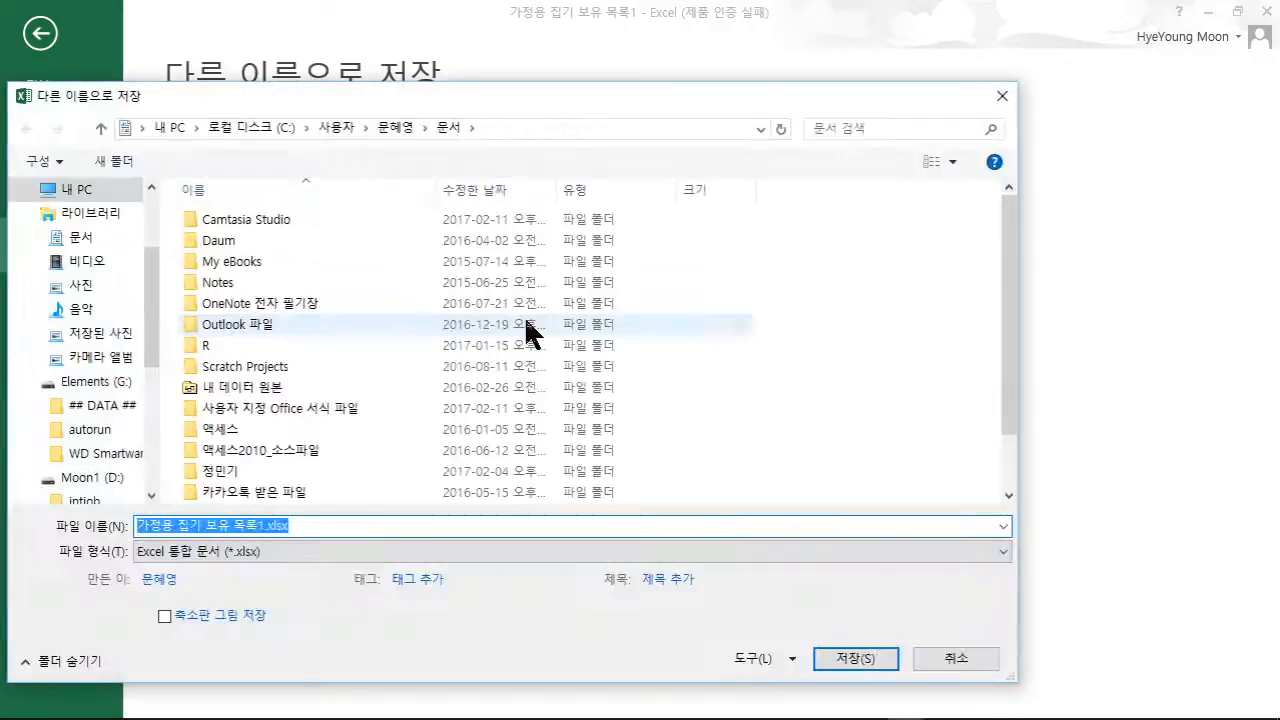
left_click(336, 551)
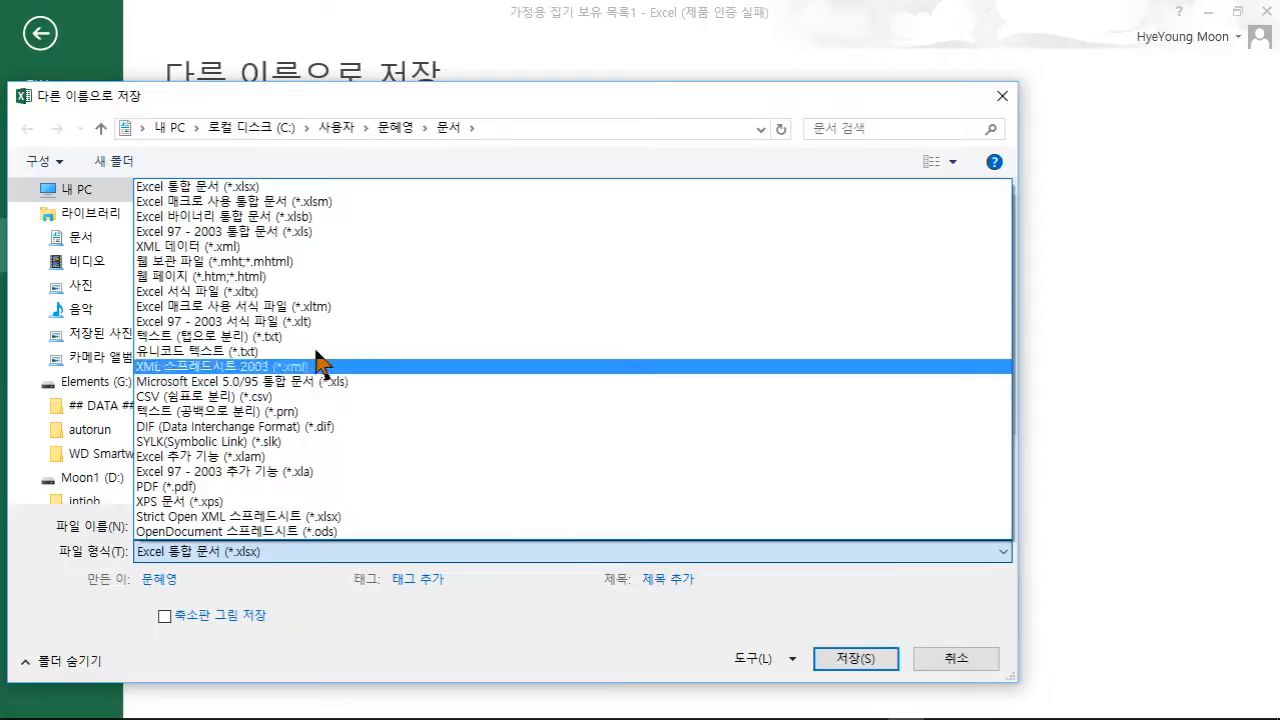
left_click(229, 292)
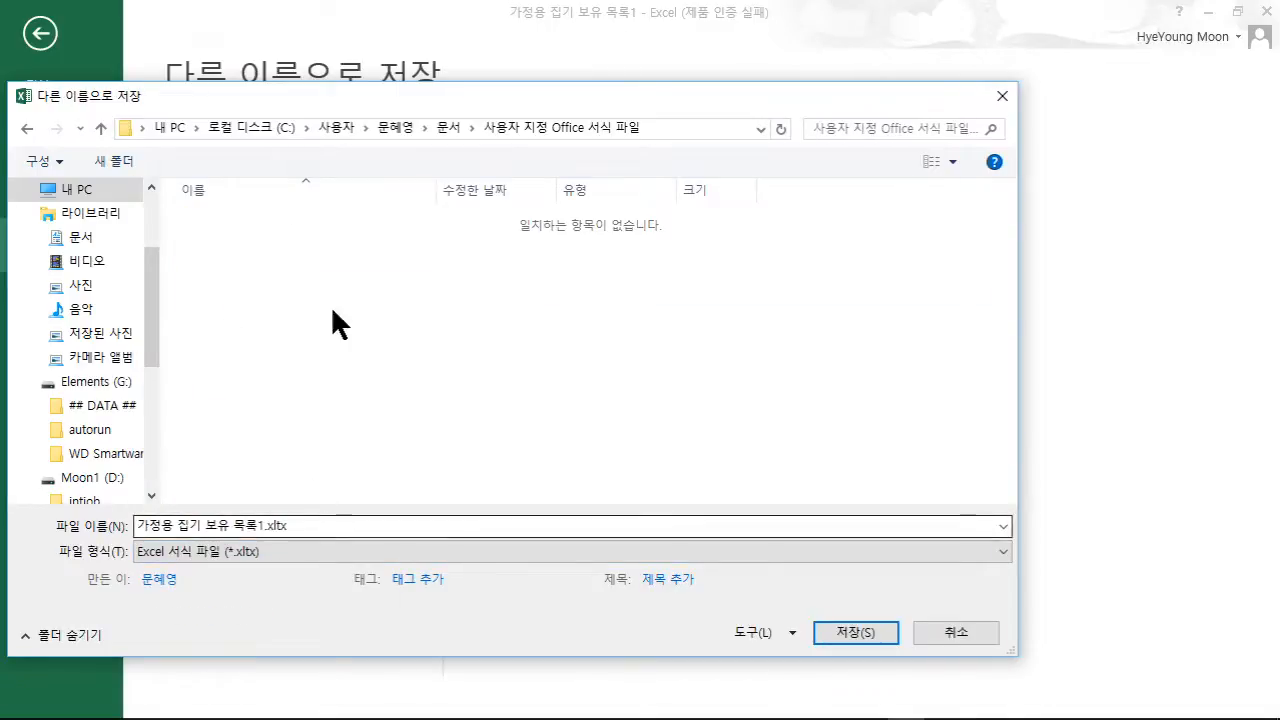
left_click_drag(388, 91, 521, 130)
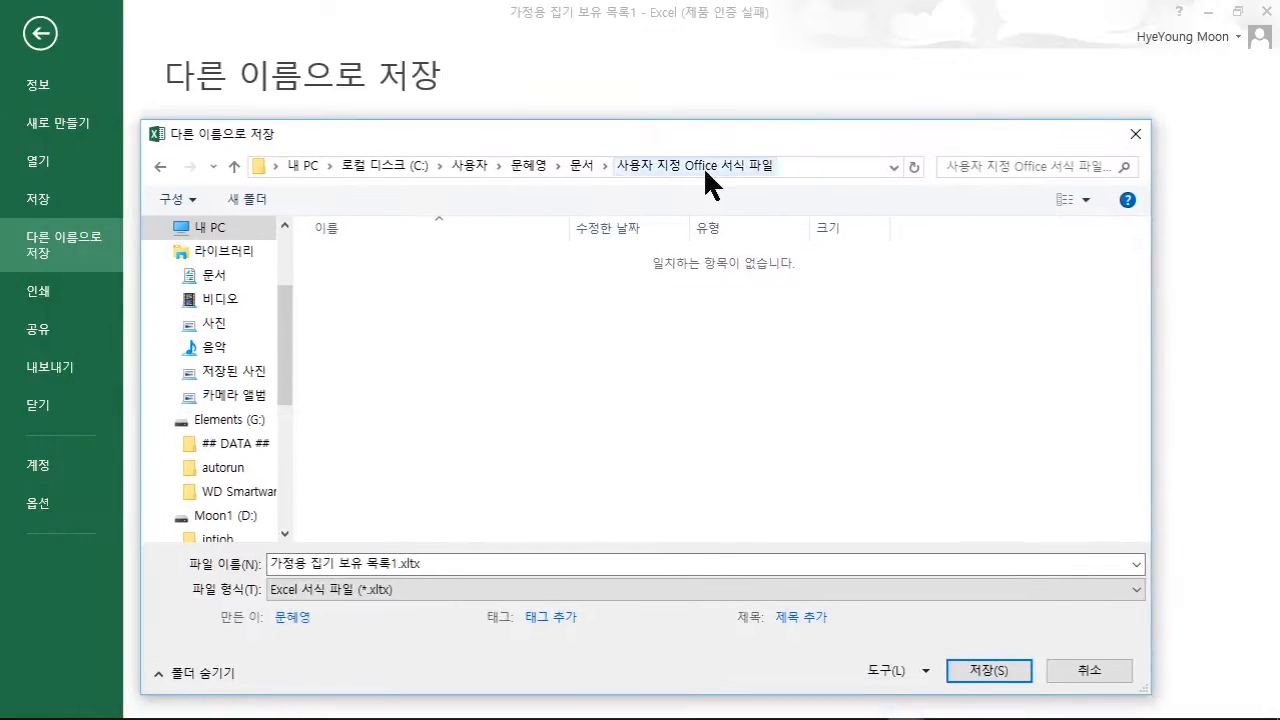
left_click(460, 566)
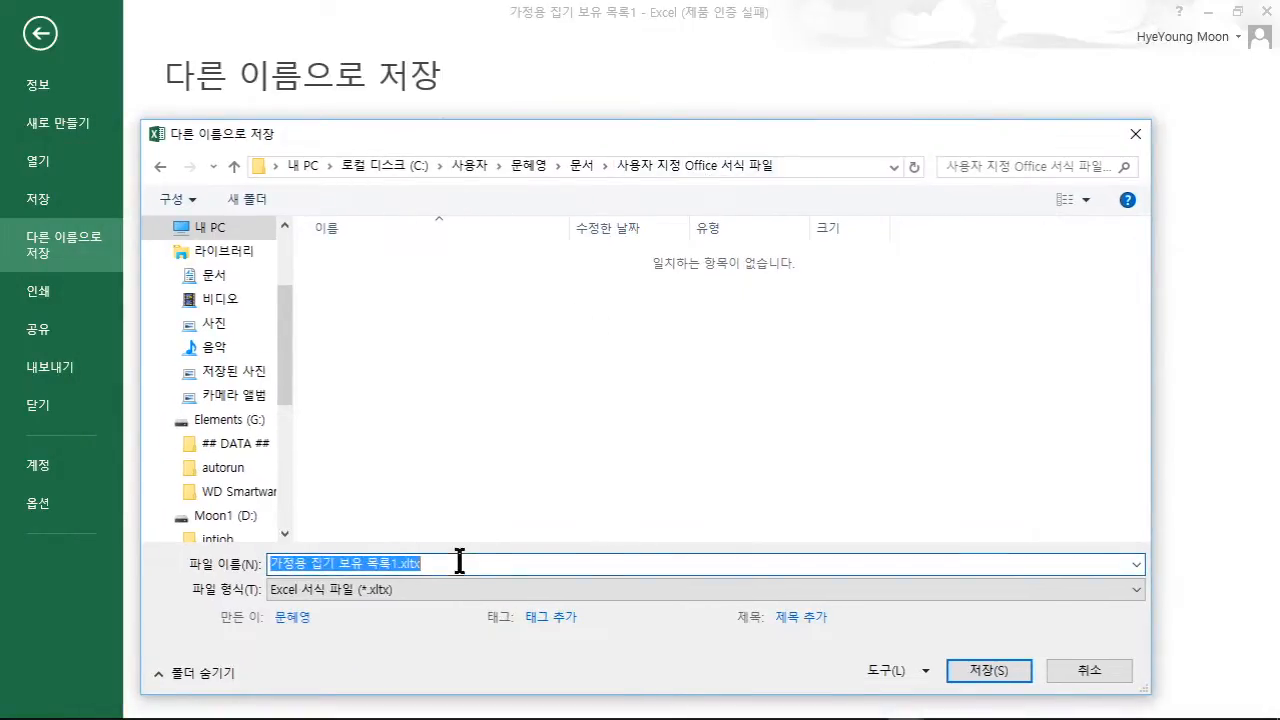
type("RKWJ")
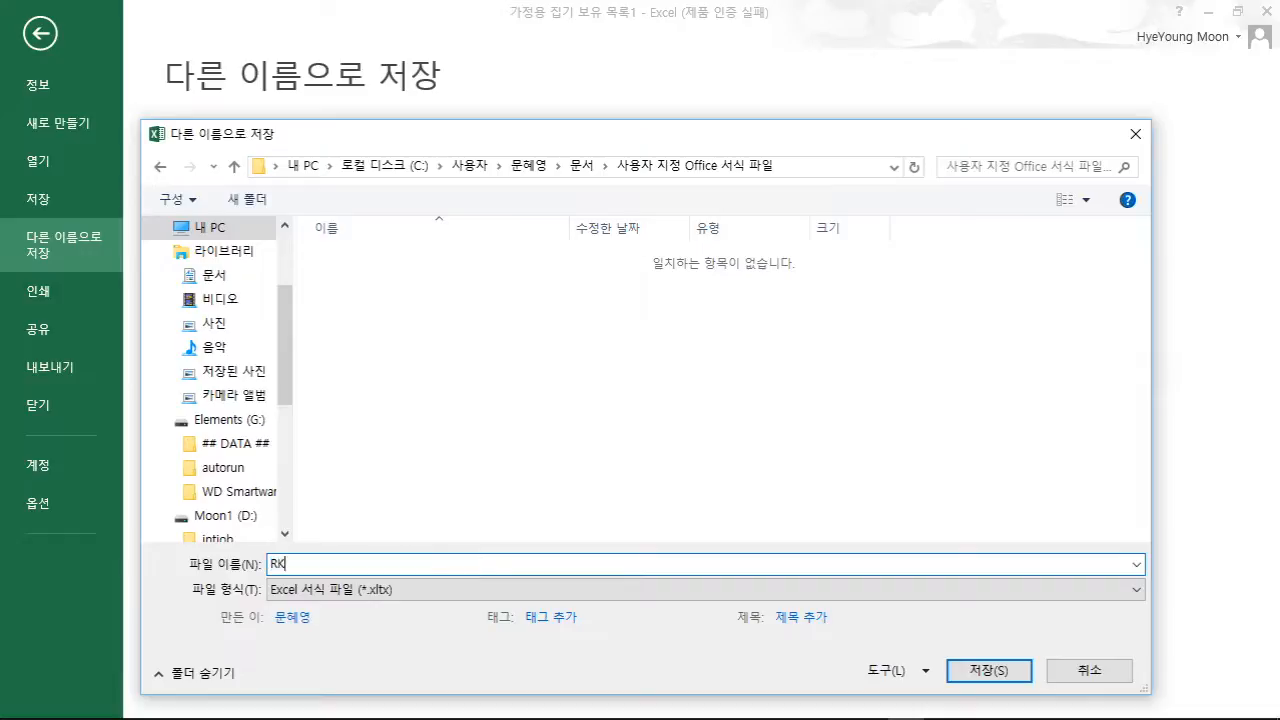
key("BackSpace")
key("BackSpace")
key("BackSpace")
key("BackSpace")
type("가정용")
type("기서식")
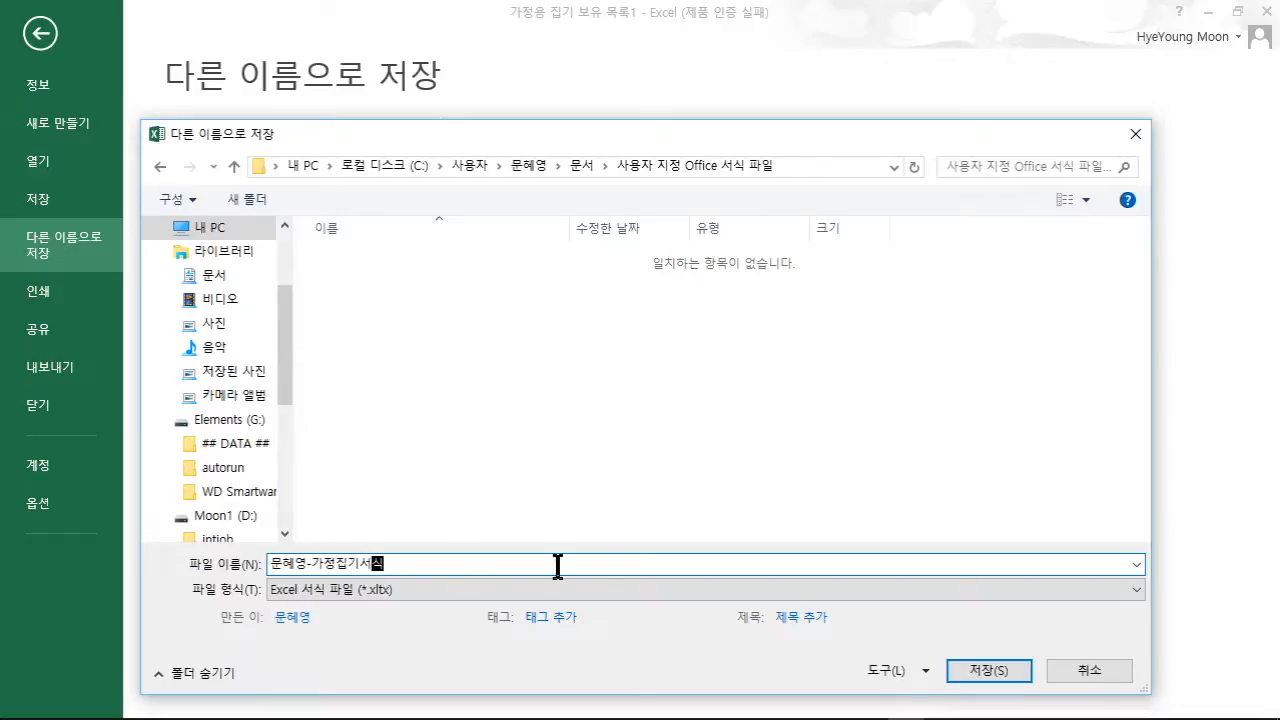
left_click(978, 676)
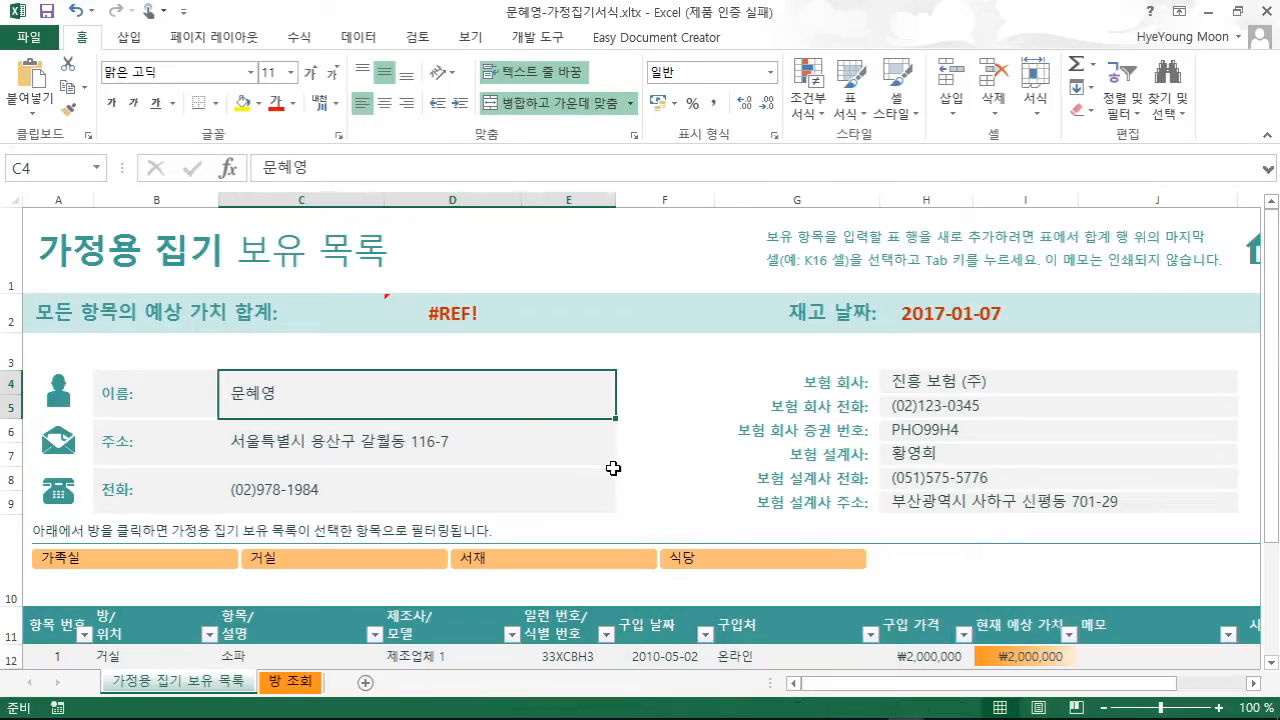
left_click(40, 38)
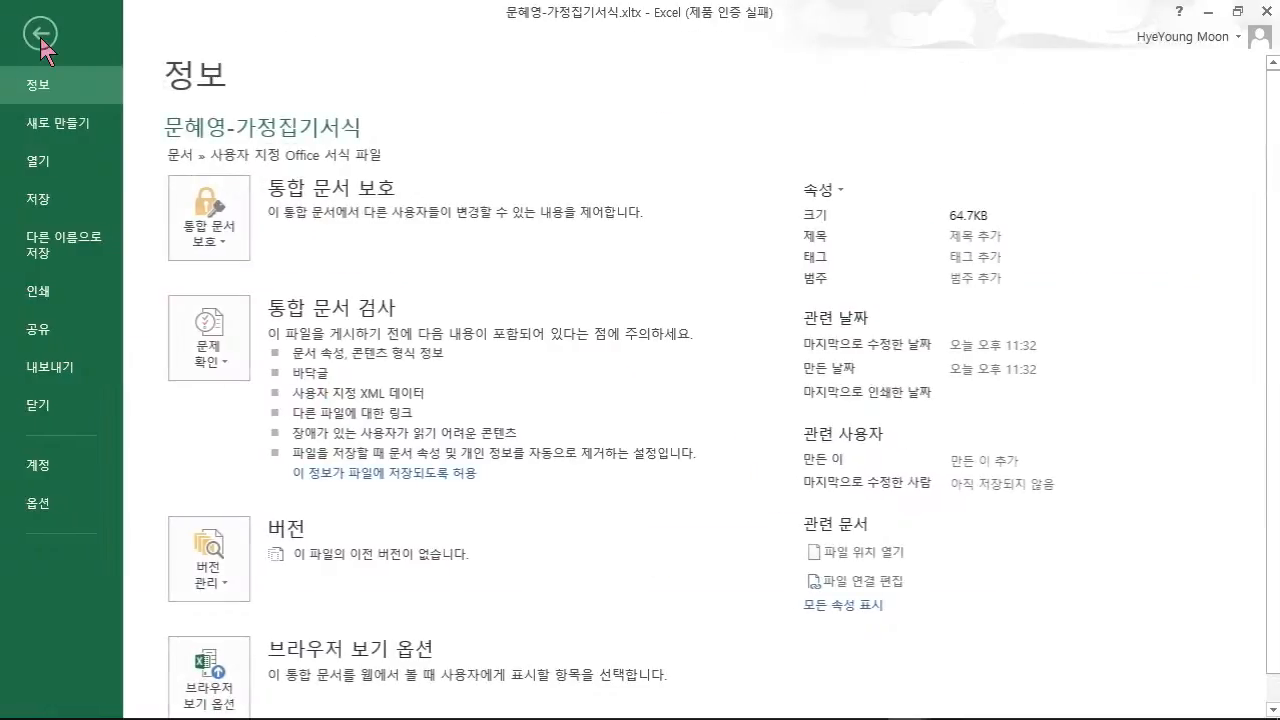
left_click(46, 125)
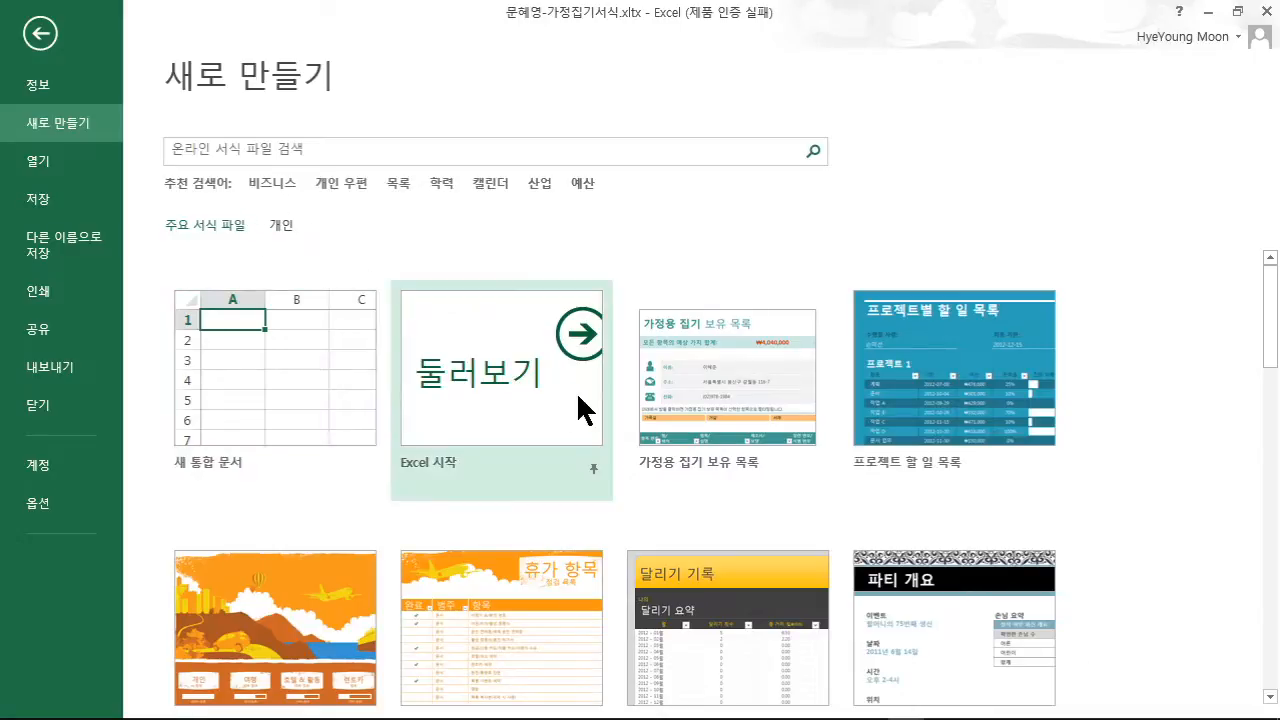
scroll(584, 405, "down", 5)
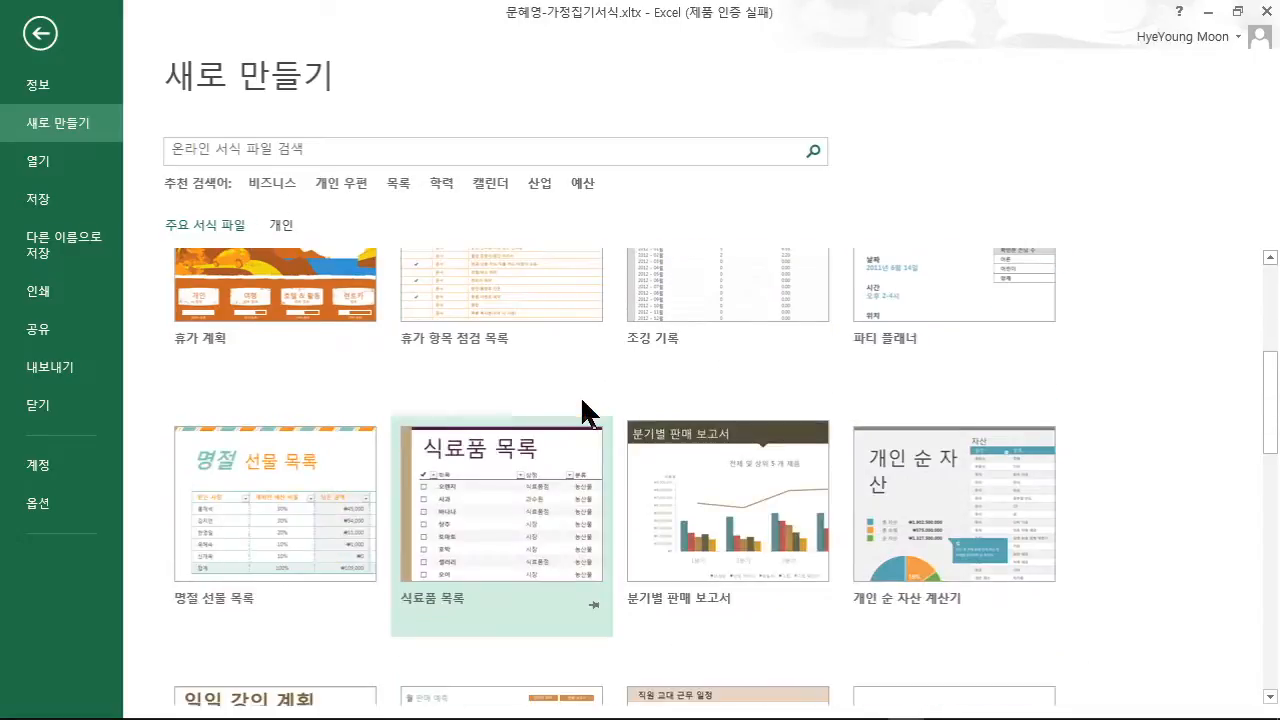
scroll(584, 408, "up", 5)
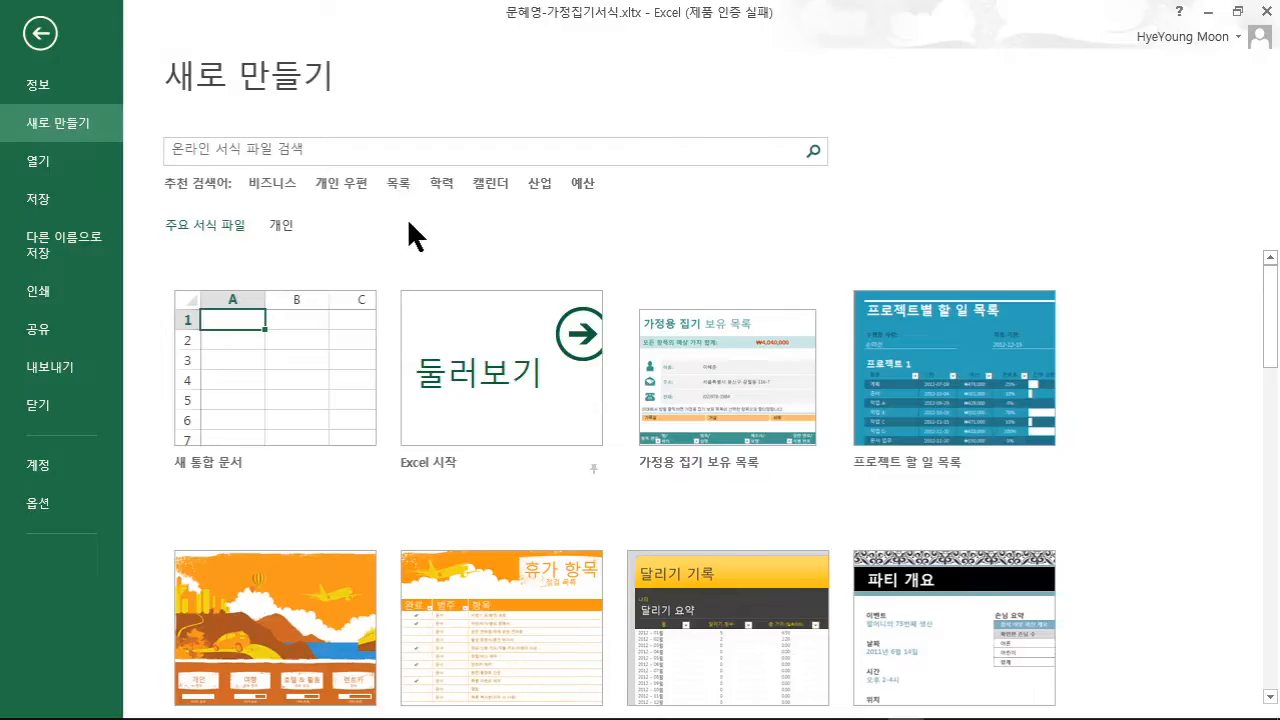
left_click(283, 226)
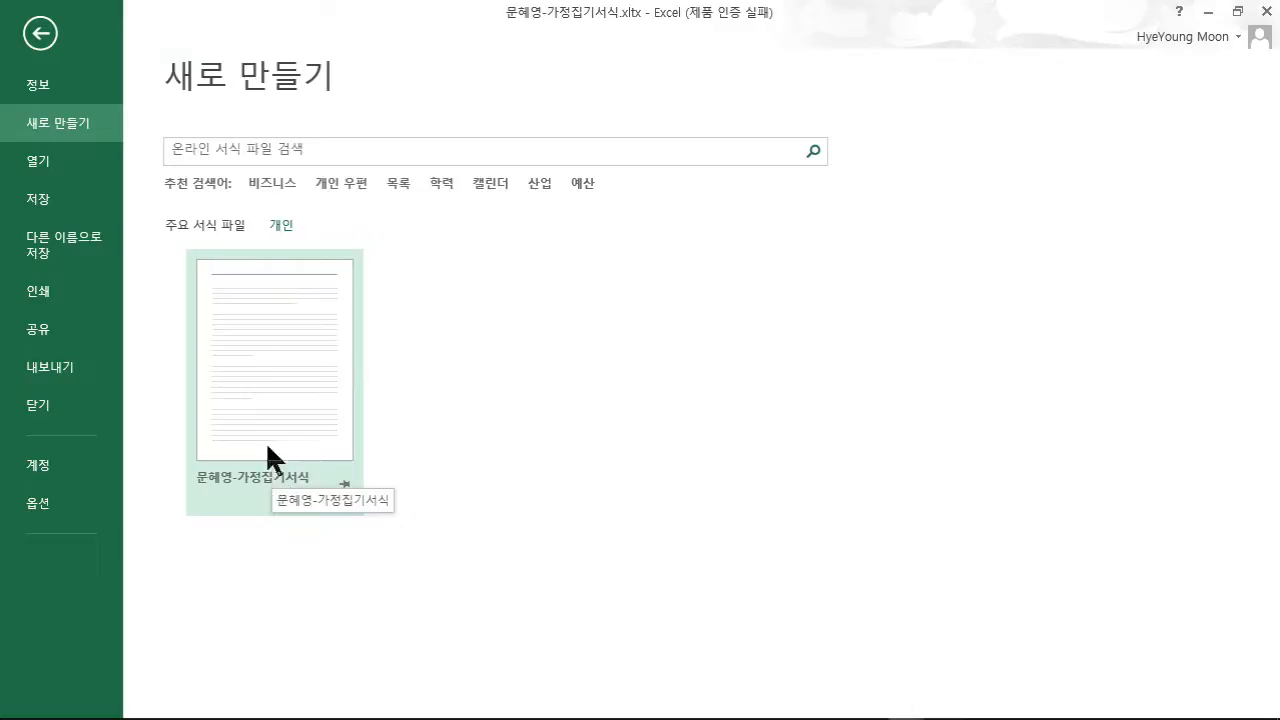
- Close the home inventory template file and open the vacation checklist's File info page
left_click(46, 38)
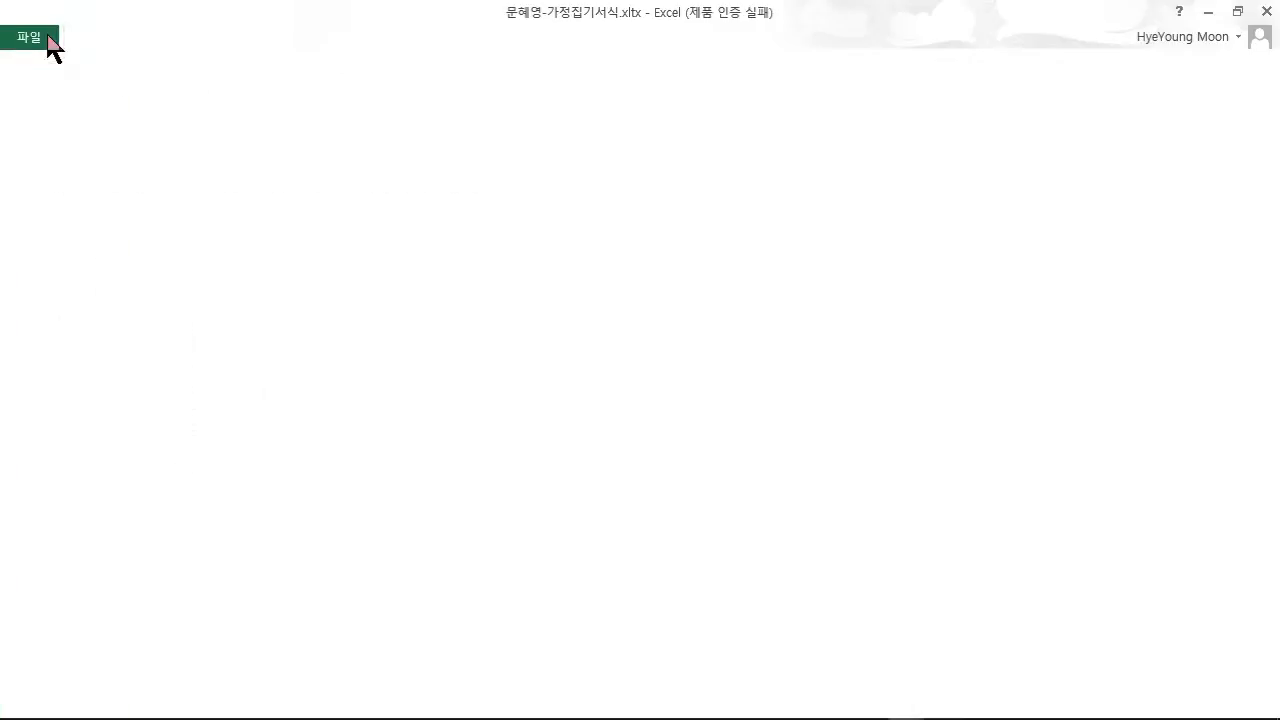
left_click(44, 40)
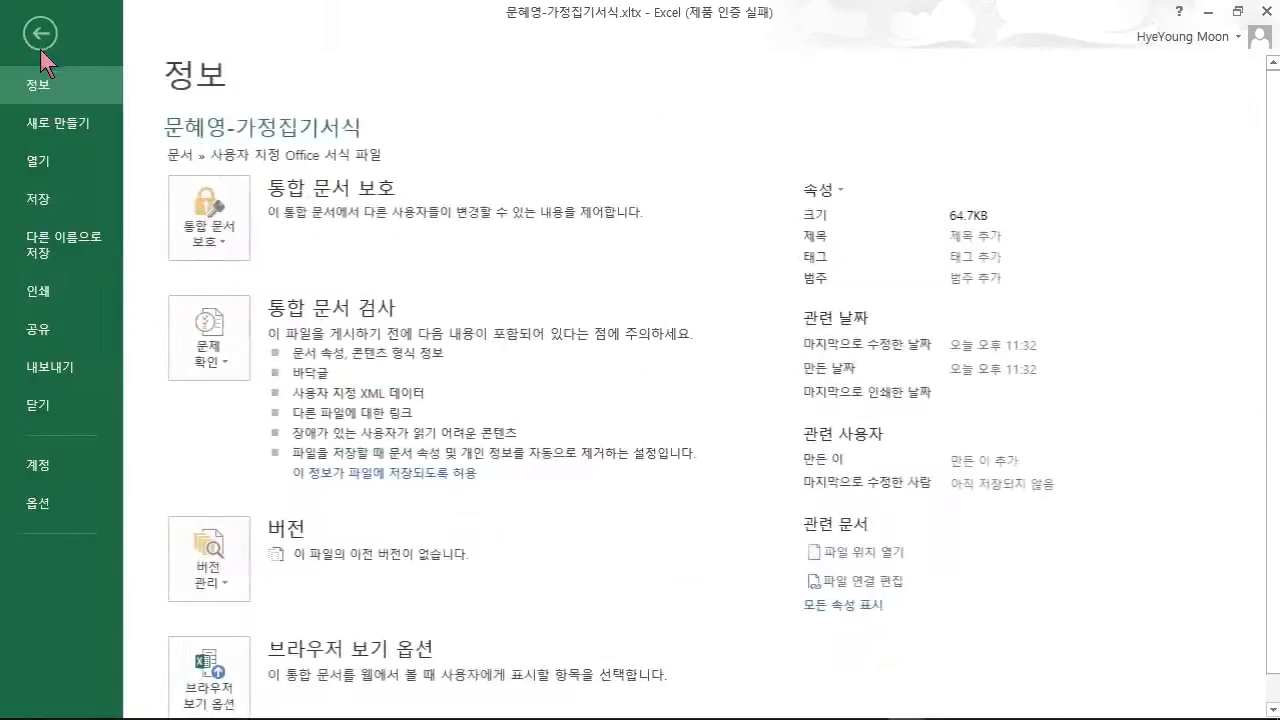
left_click(40, 408)
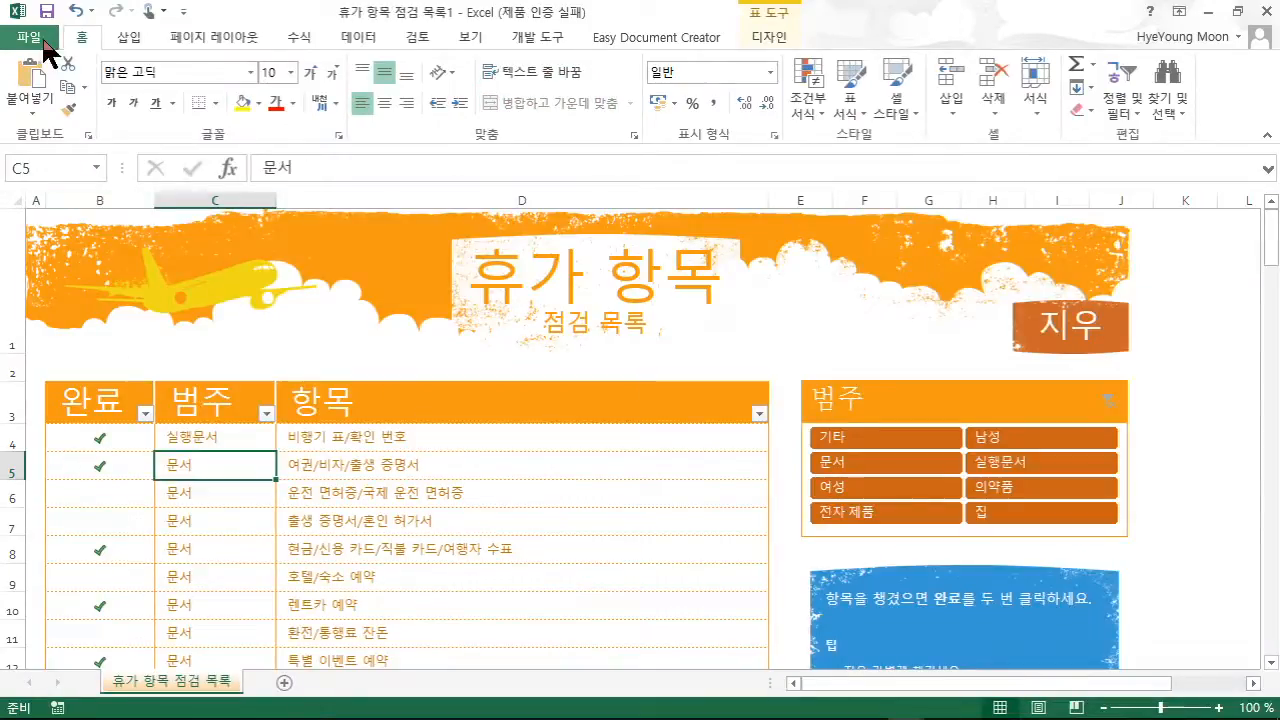
left_click(45, 44)
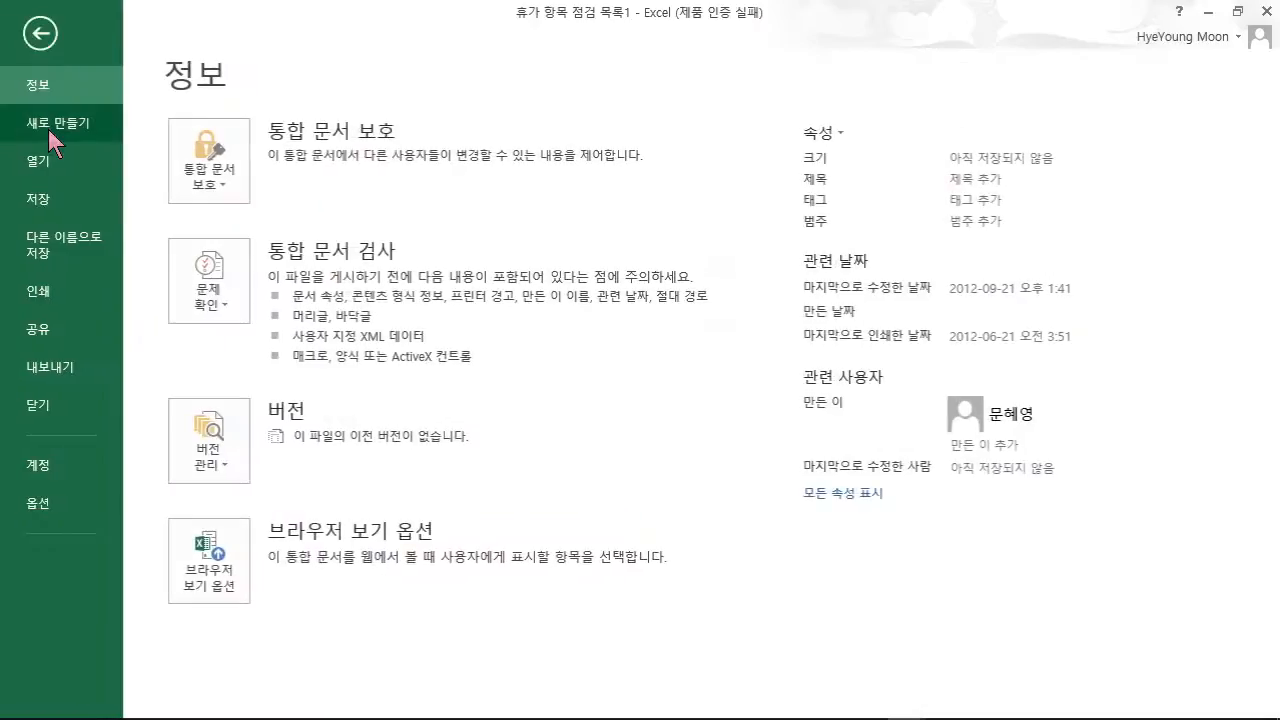
- Create a workbook from the saved personal 가정집기서식 template and select cells D1 and C4
left_click(48, 129)
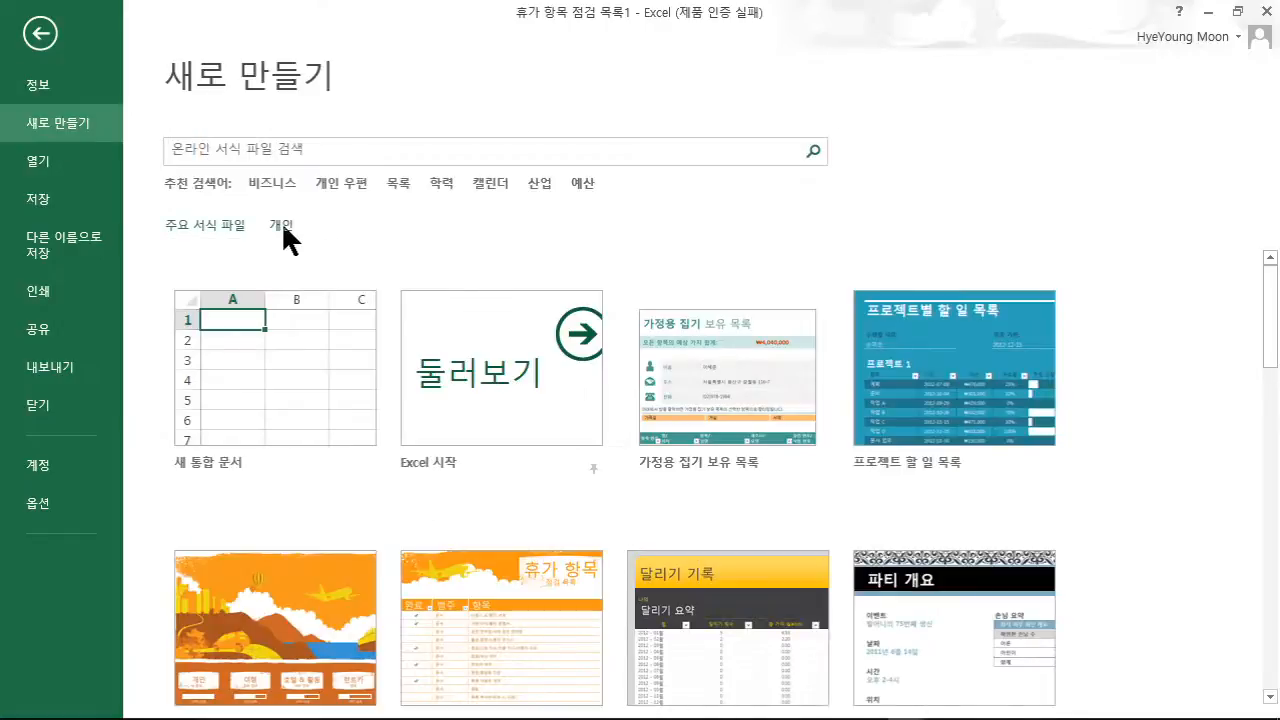
left_click(281, 223)
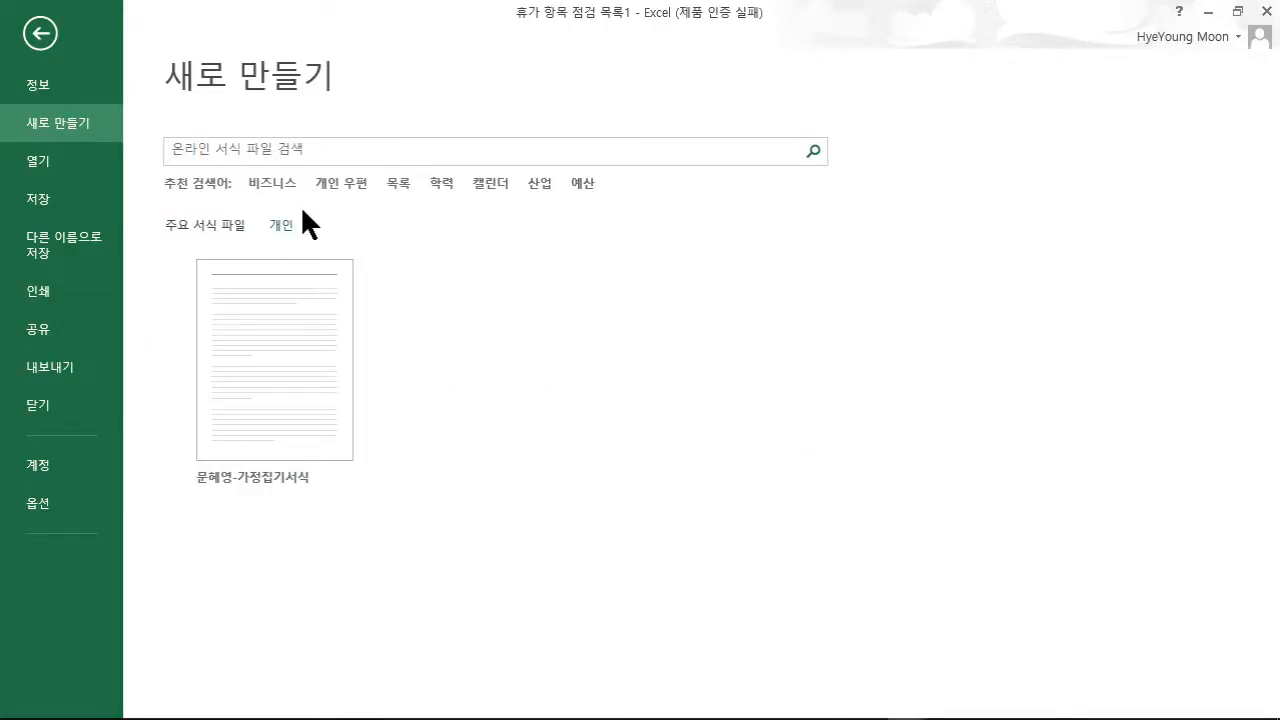
left_click(251, 356)
left_click(251, 352)
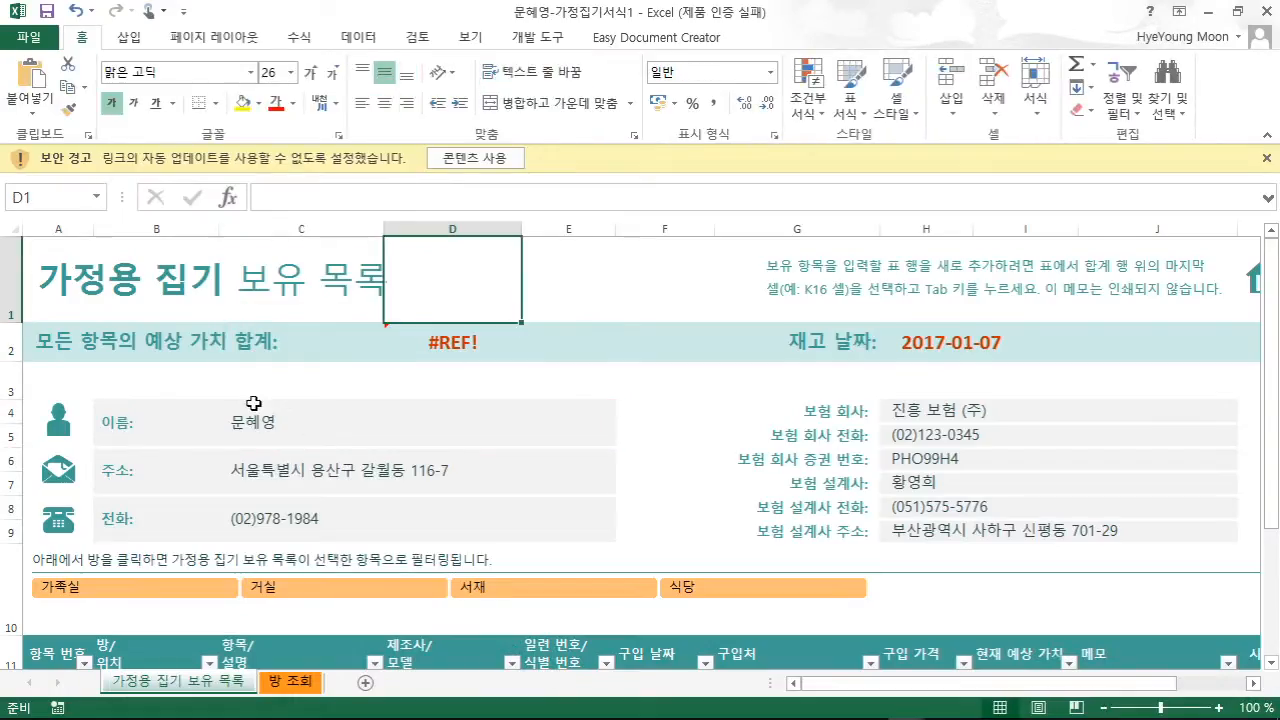
left_click(289, 430)
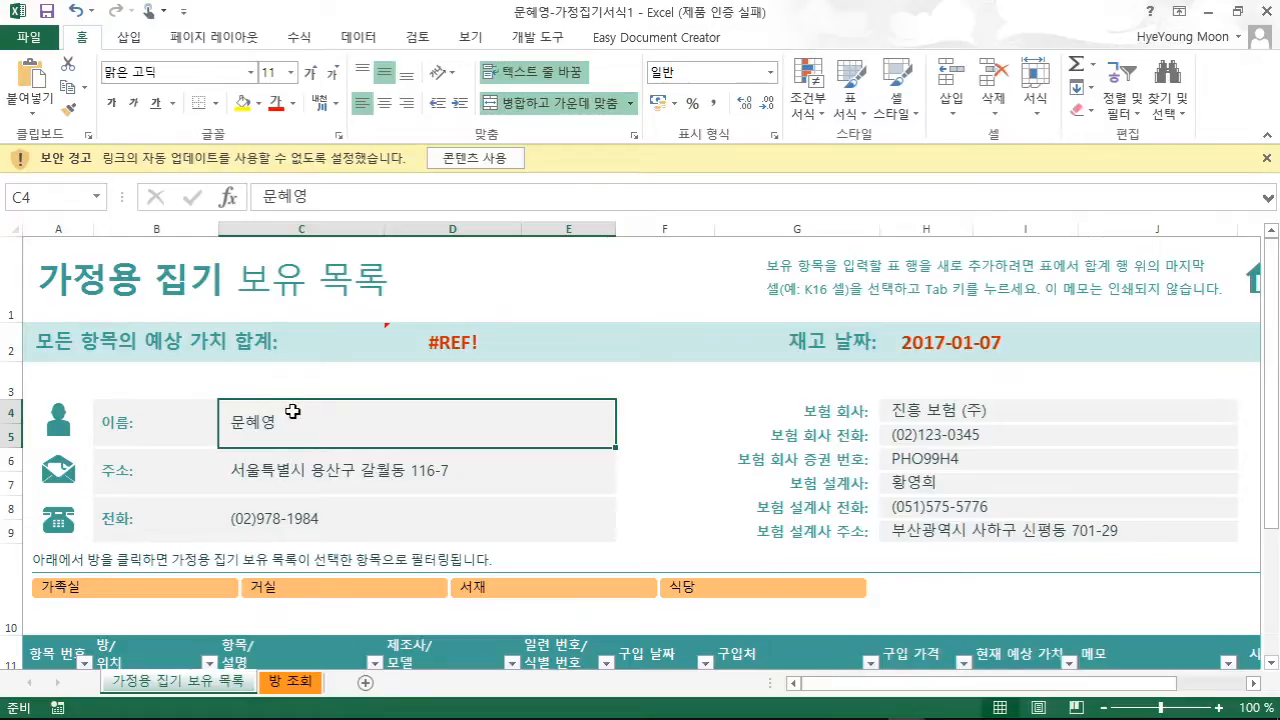
left_click(29, 37)
- Create the 조깅 기록1 workbook from the 조깅 기록 jogging log template
left_click(51, 124)
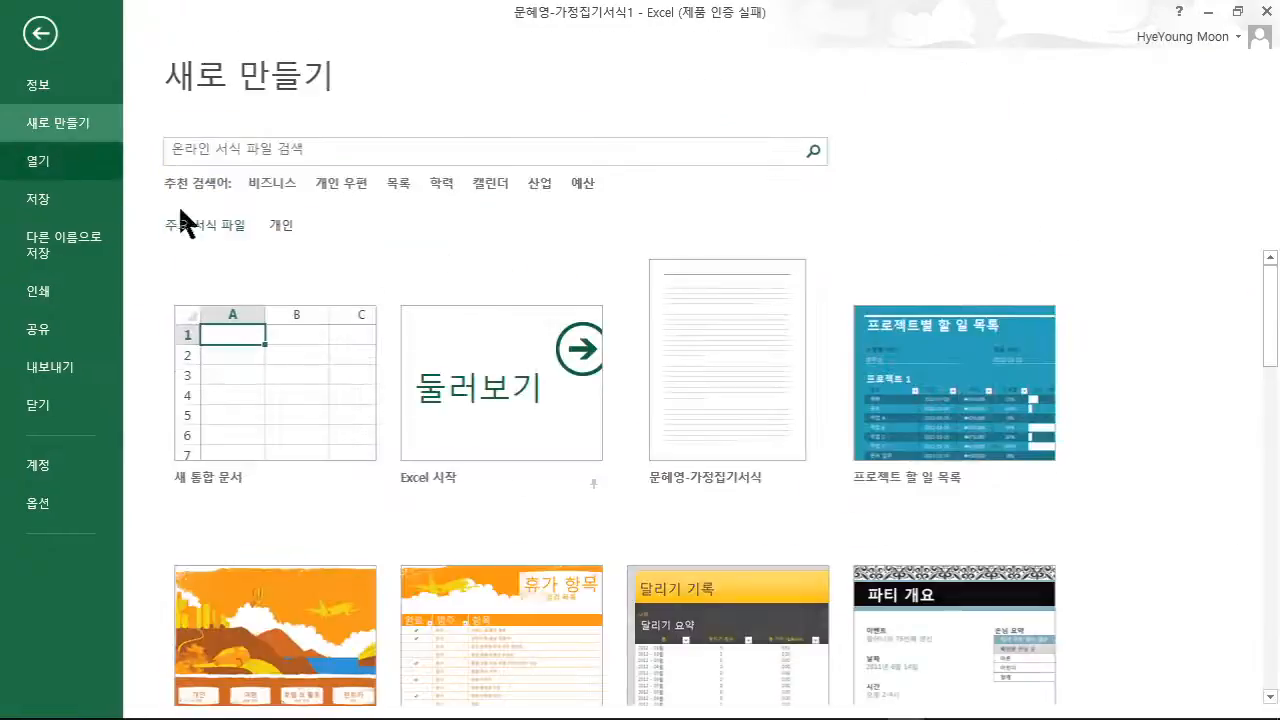
scroll(488, 499, "down", 1)
scroll(501, 512, "down", 1)
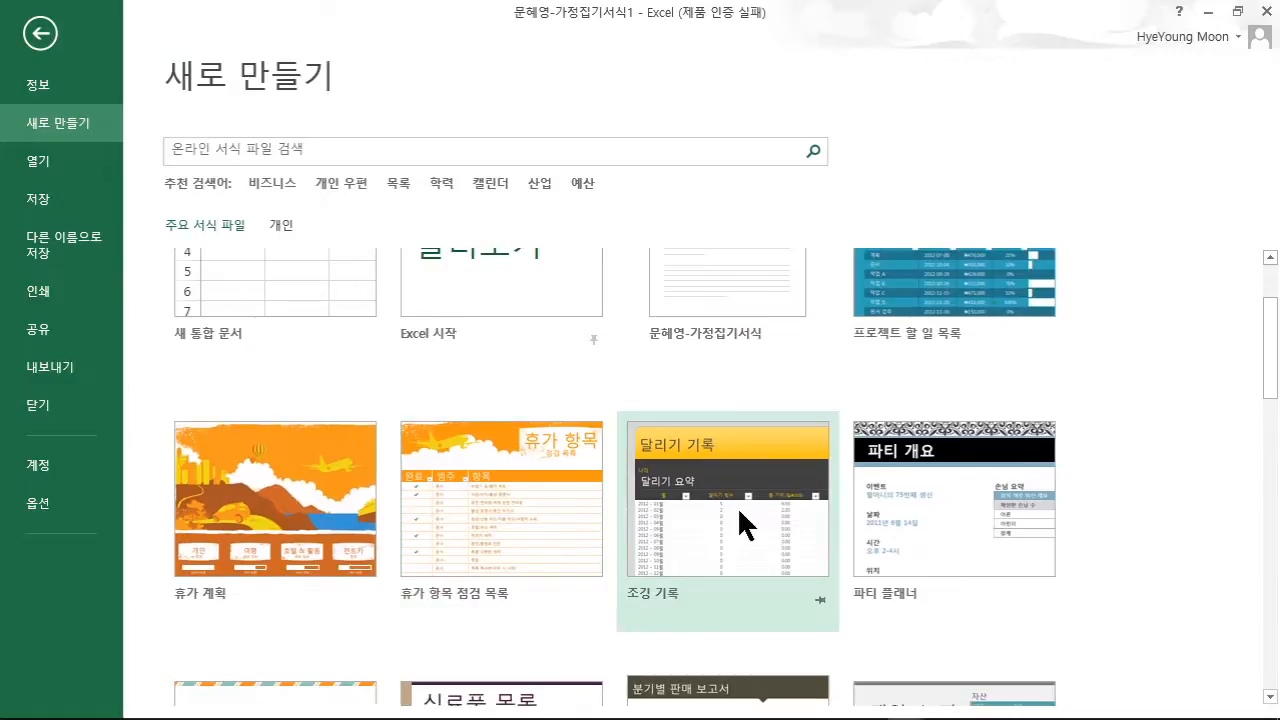
left_click(712, 527)
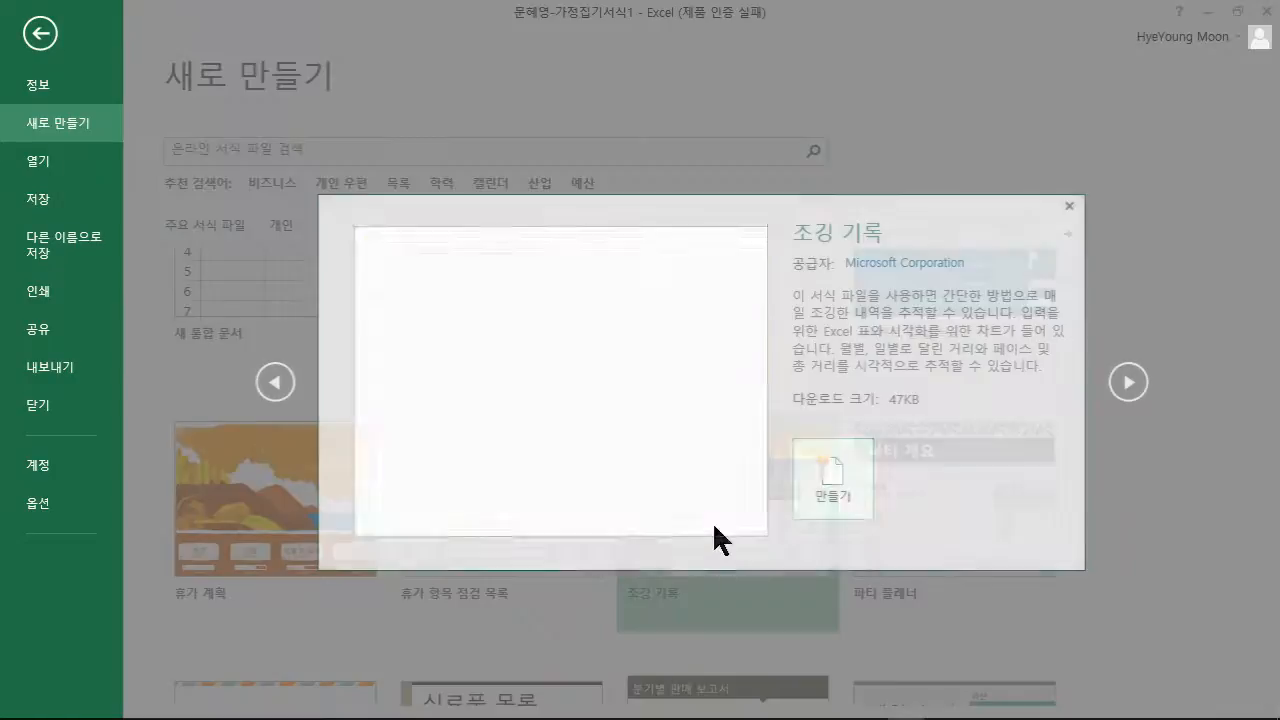
left_click(832, 482)
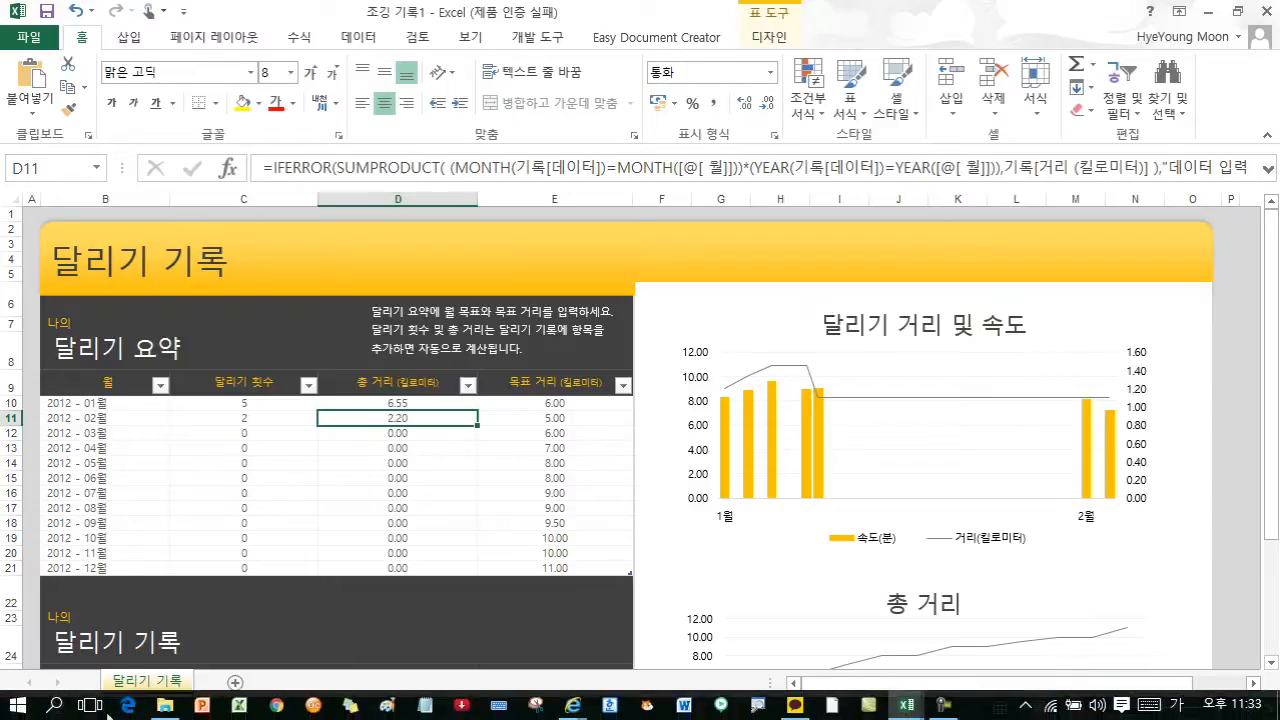
- Open the 사용자 지정 Office 서식 파일 folder in File Explorer to view the saved template, then minimize it
left_click(166, 706)
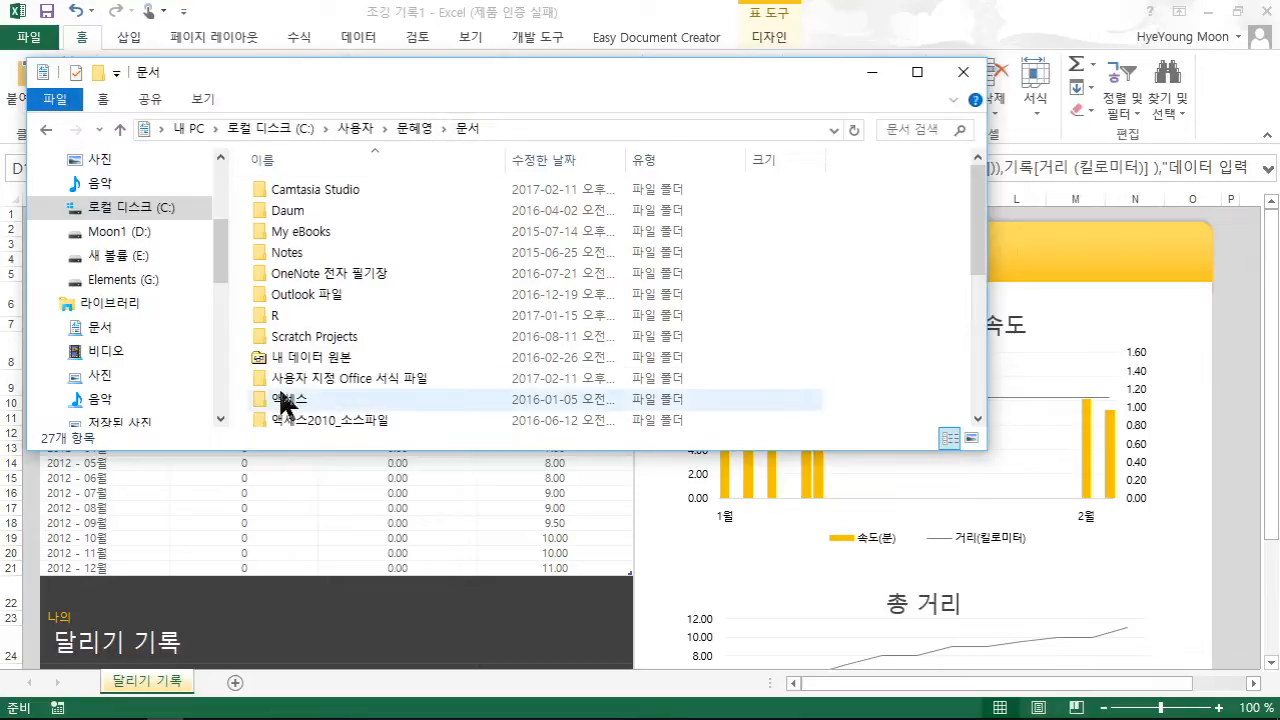
double_click(371, 375)
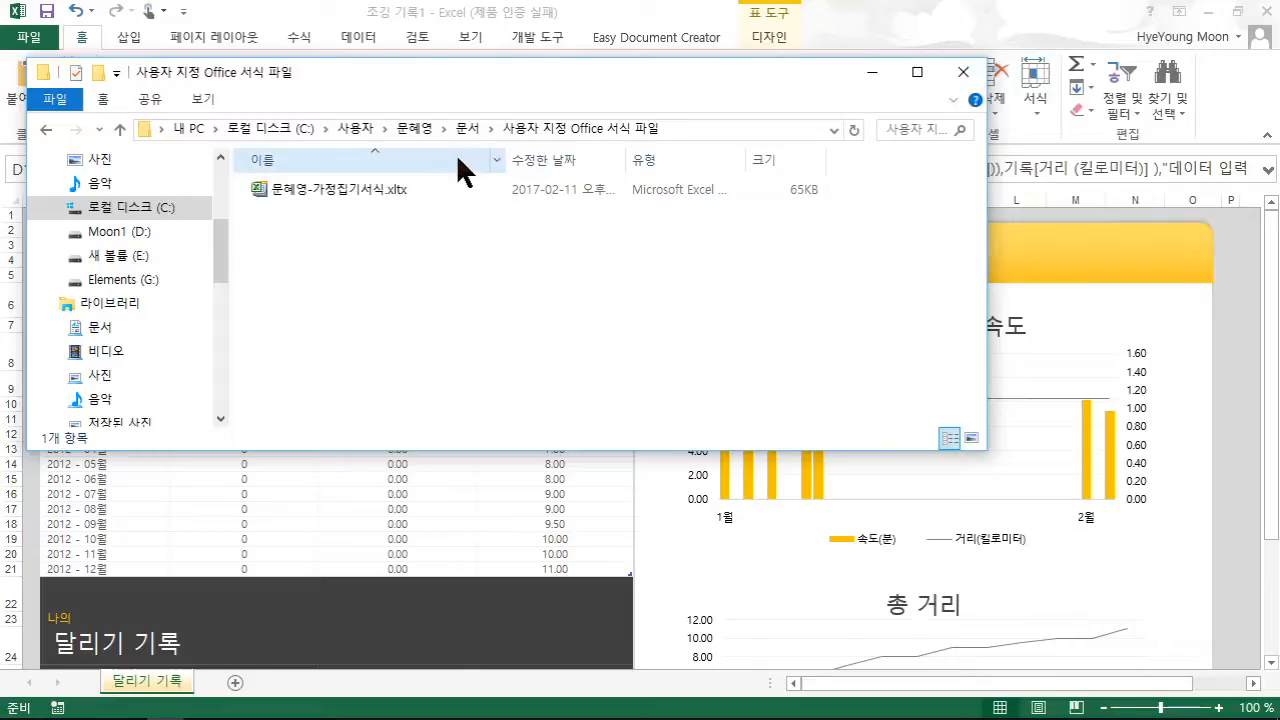
left_click_drag(521, 68, 541, 141)
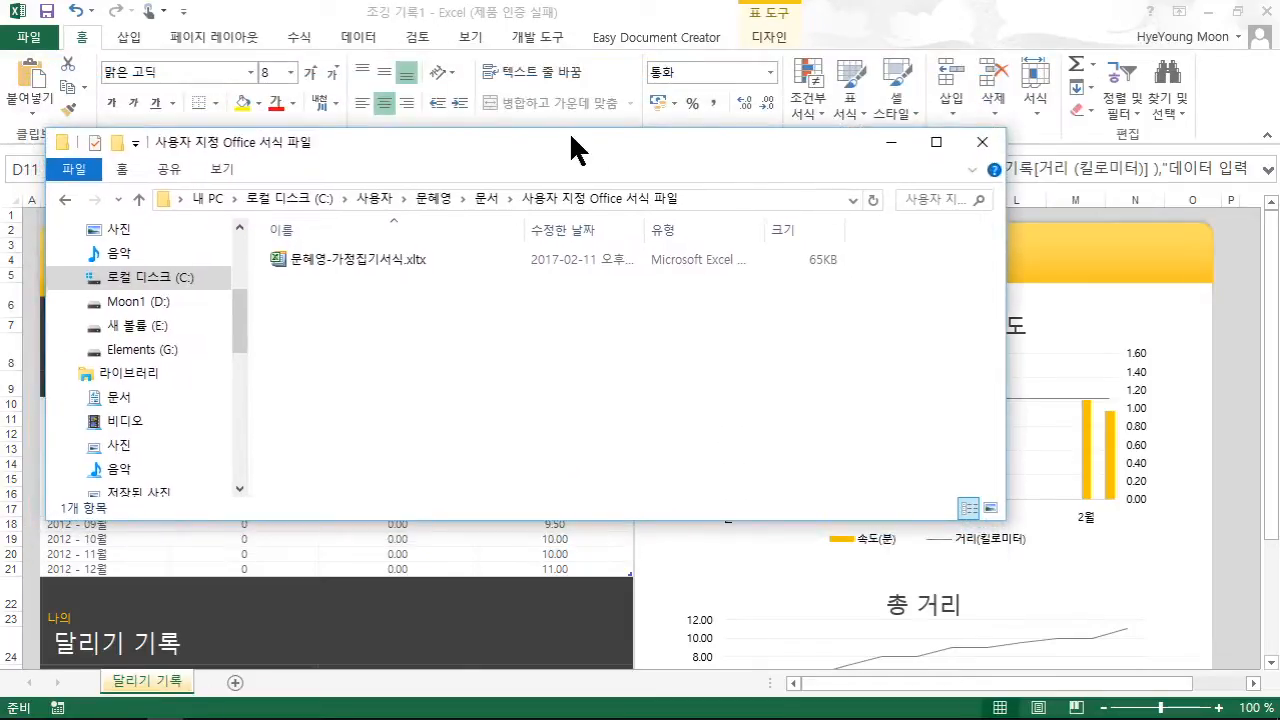
left_click(890, 142)
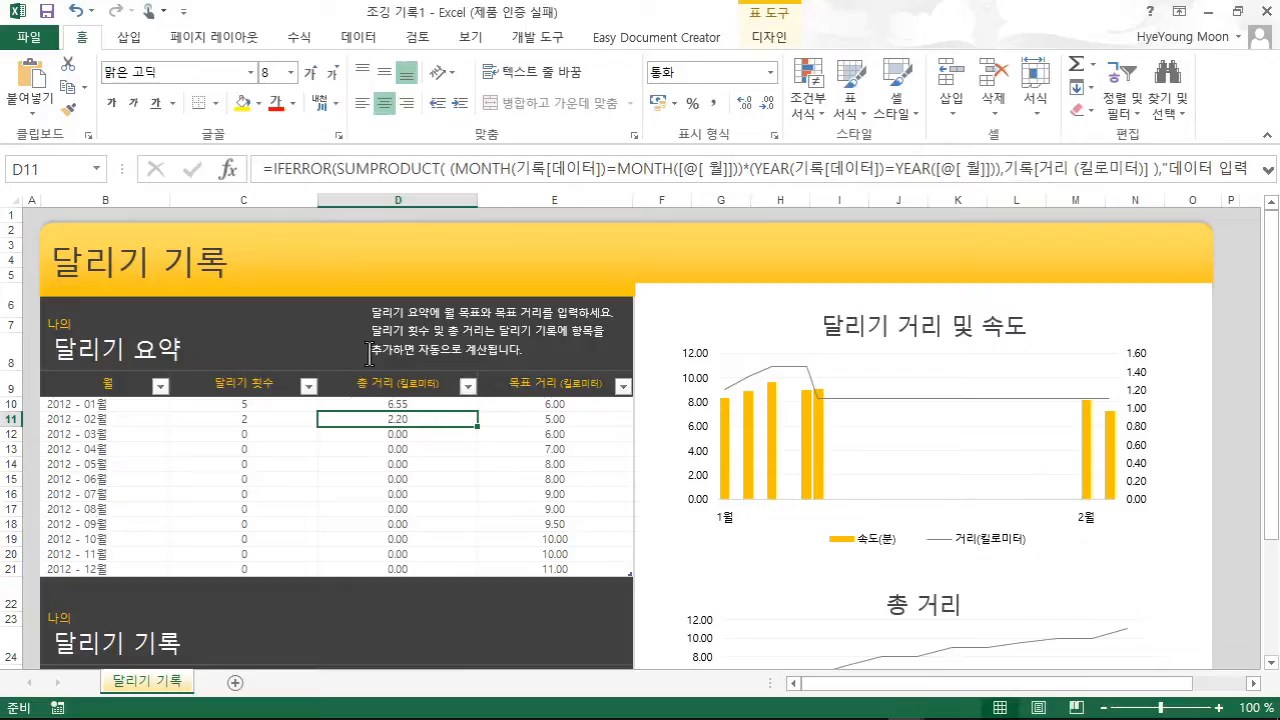
- Open Excel Options at the 저장 category and inspect the 기본 개인 서식 파일 위치 path
left_click(29, 37)
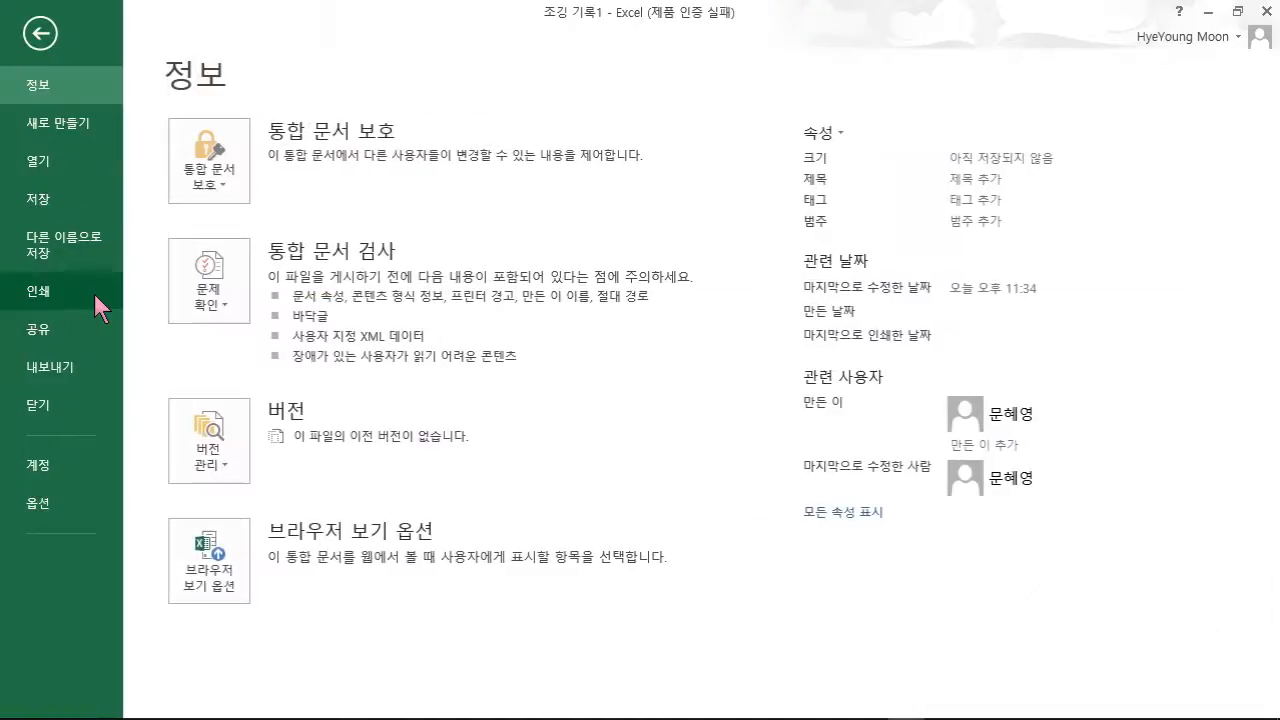
left_click(39, 504)
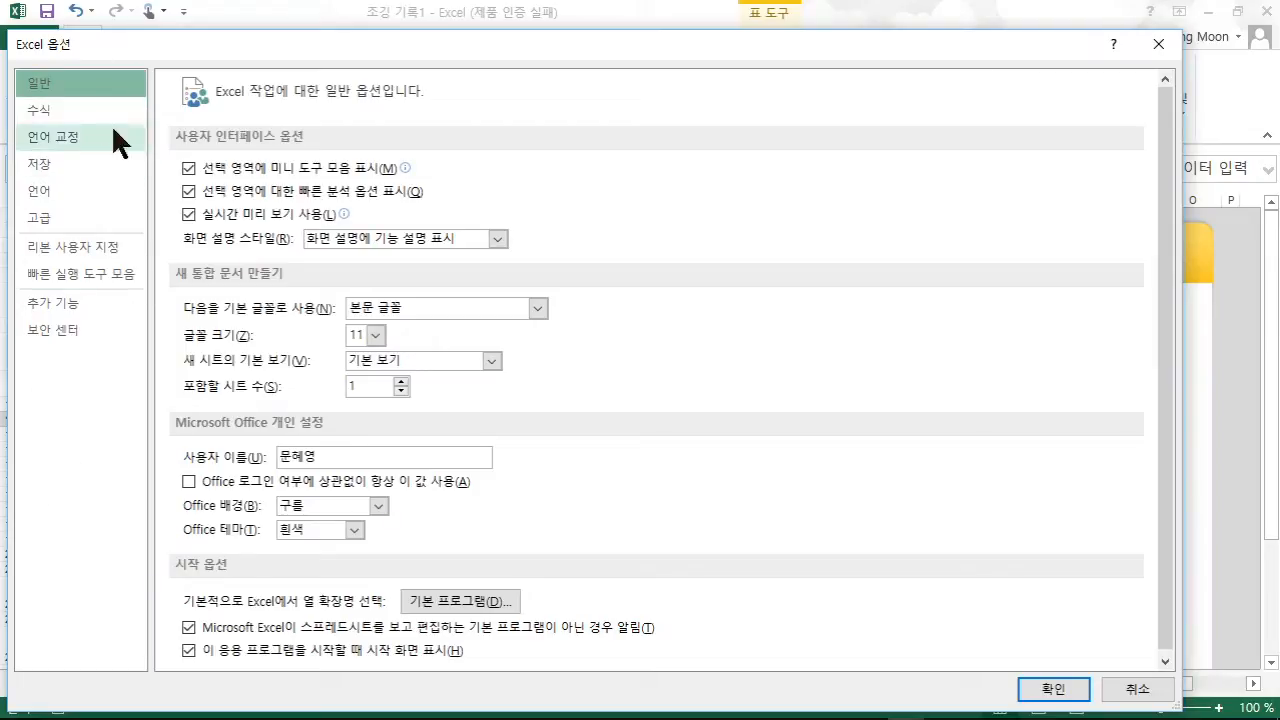
left_click(45, 166)
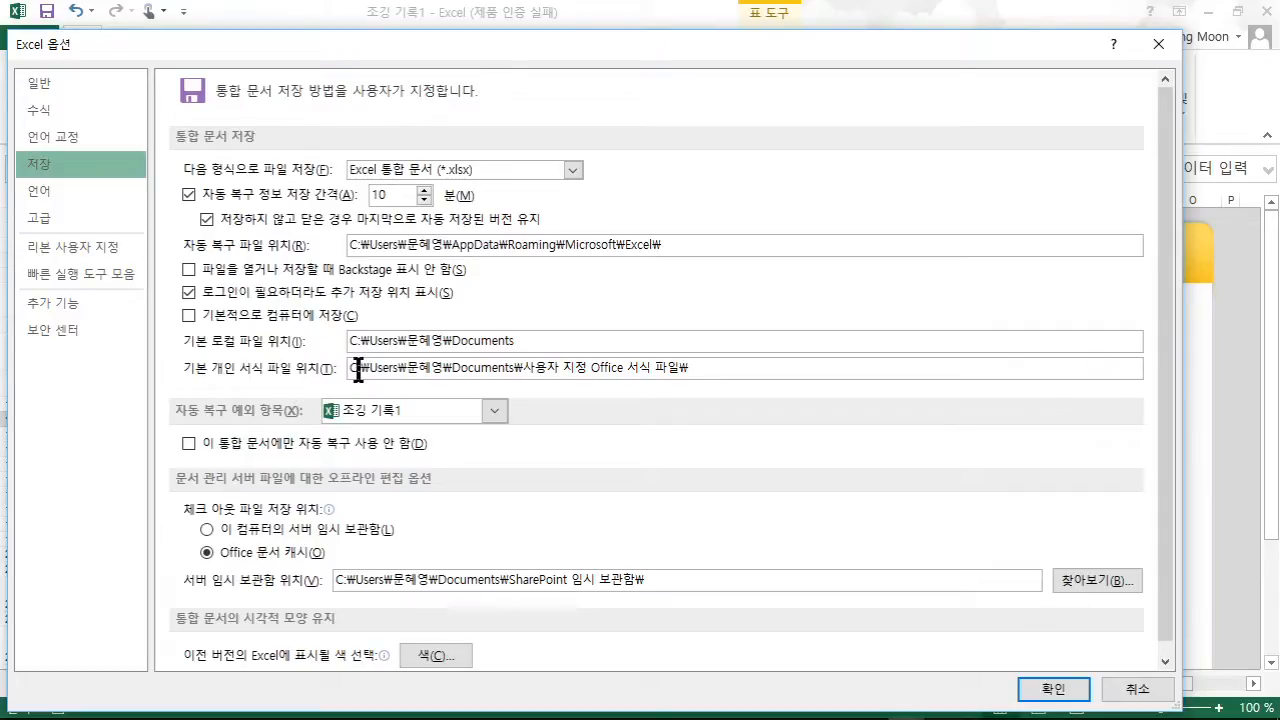
left_click(724, 366)
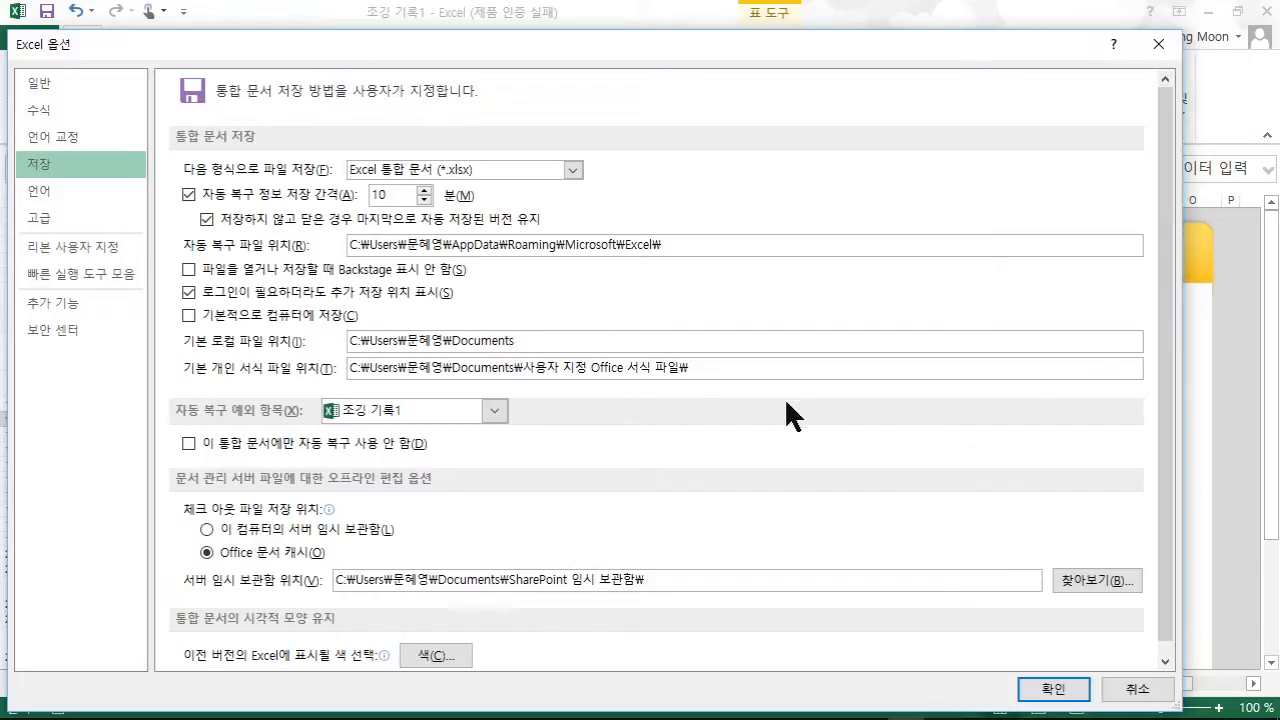
- Cancel Excel Options unchanged and show the Info page for 통합 문서4
left_click(1133, 686)
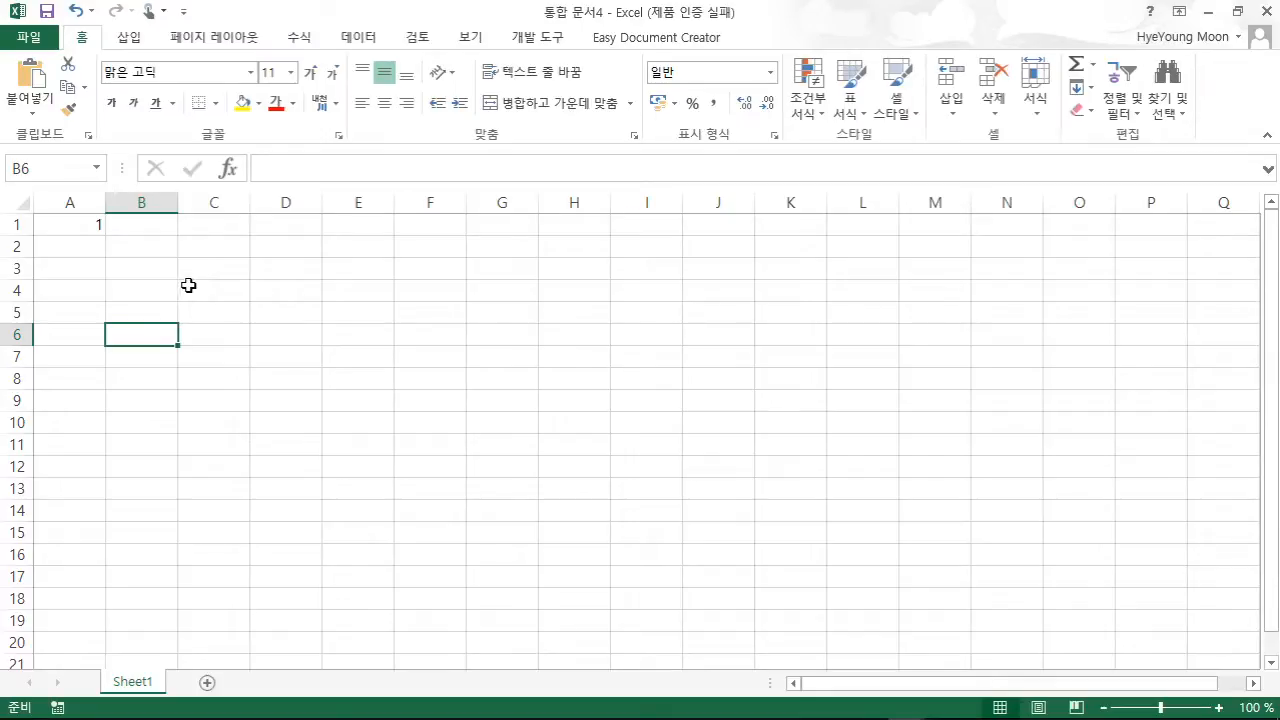
left_click(40, 42)
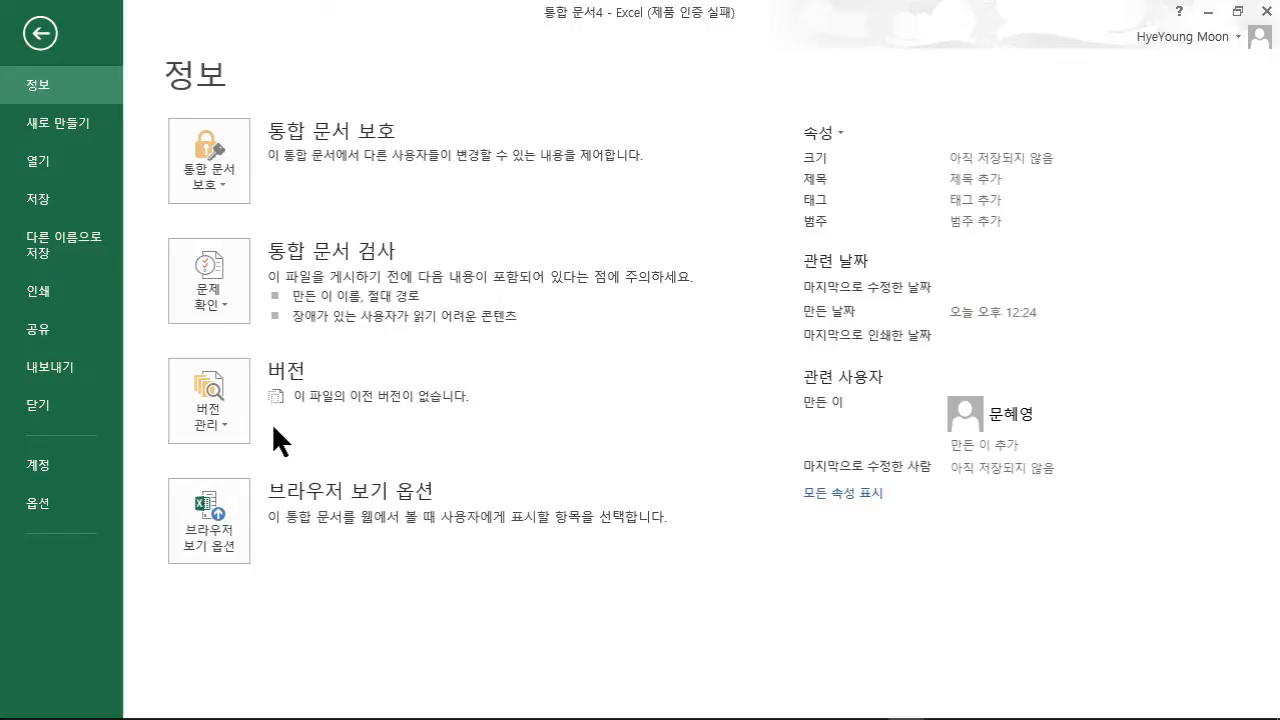
- Browse recoverable unsaved workbooks in the empty UnsavedFiles folder, then cancel back to 통합 문서4
left_click(222, 415)
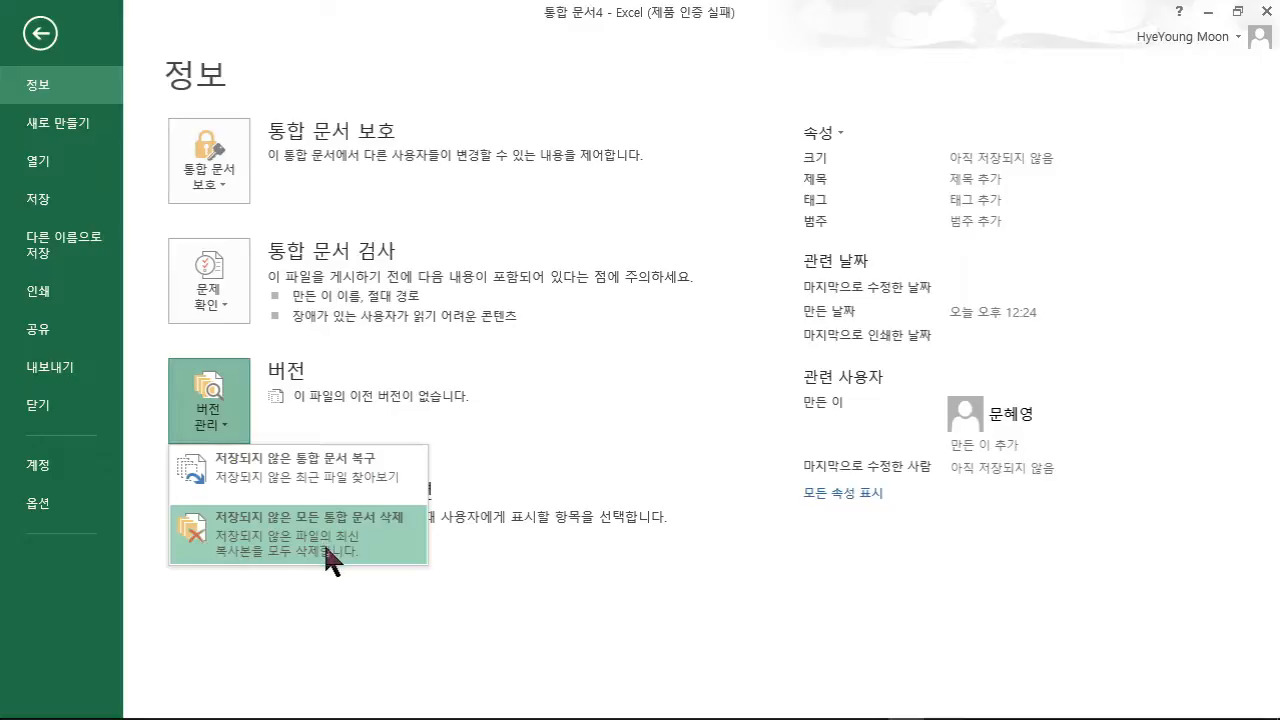
left_click(320, 477)
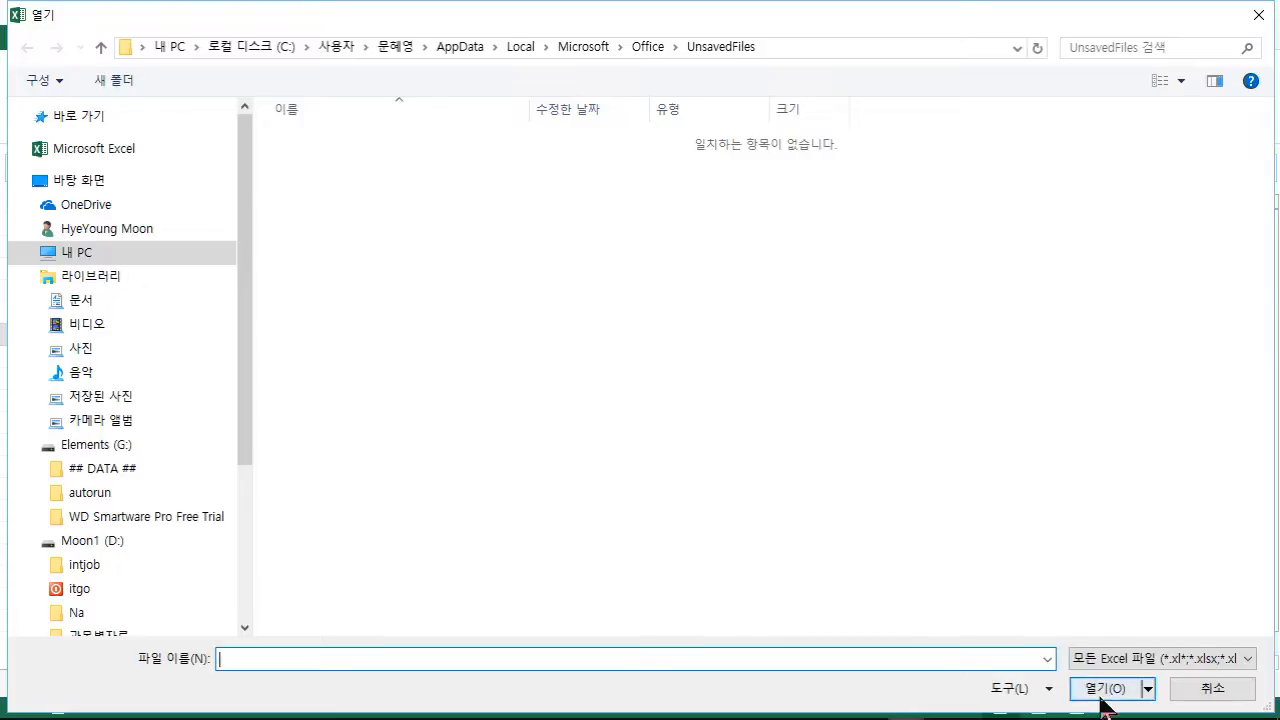
left_click(1203, 689)
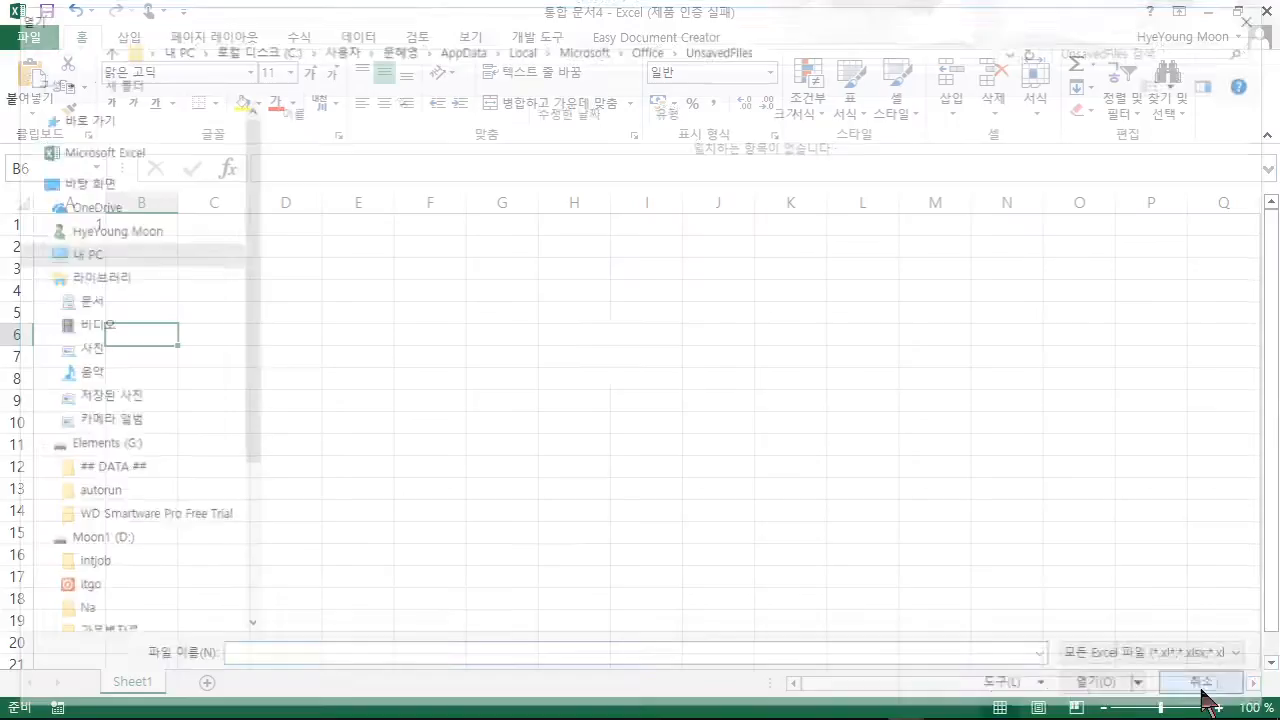
- Delete all unsaved workbook copies from Manage Versions on the Info page and confirm
left_click(18, 38)
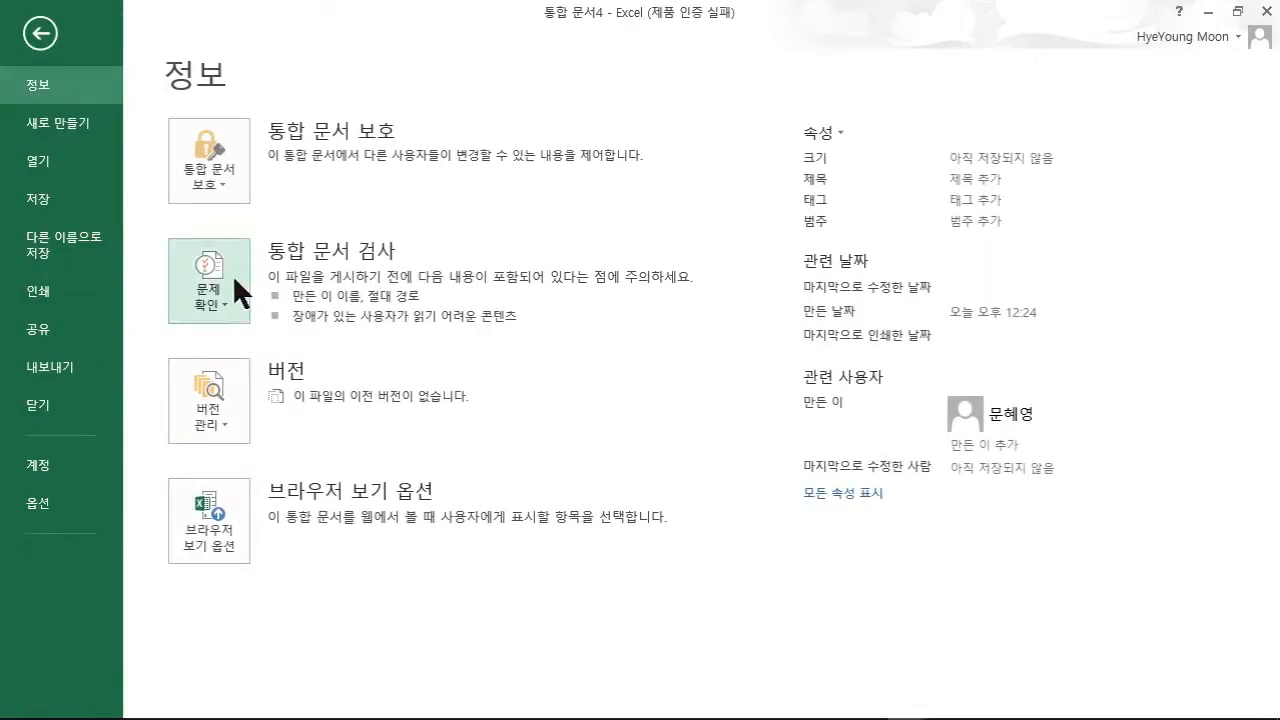
left_click(204, 406)
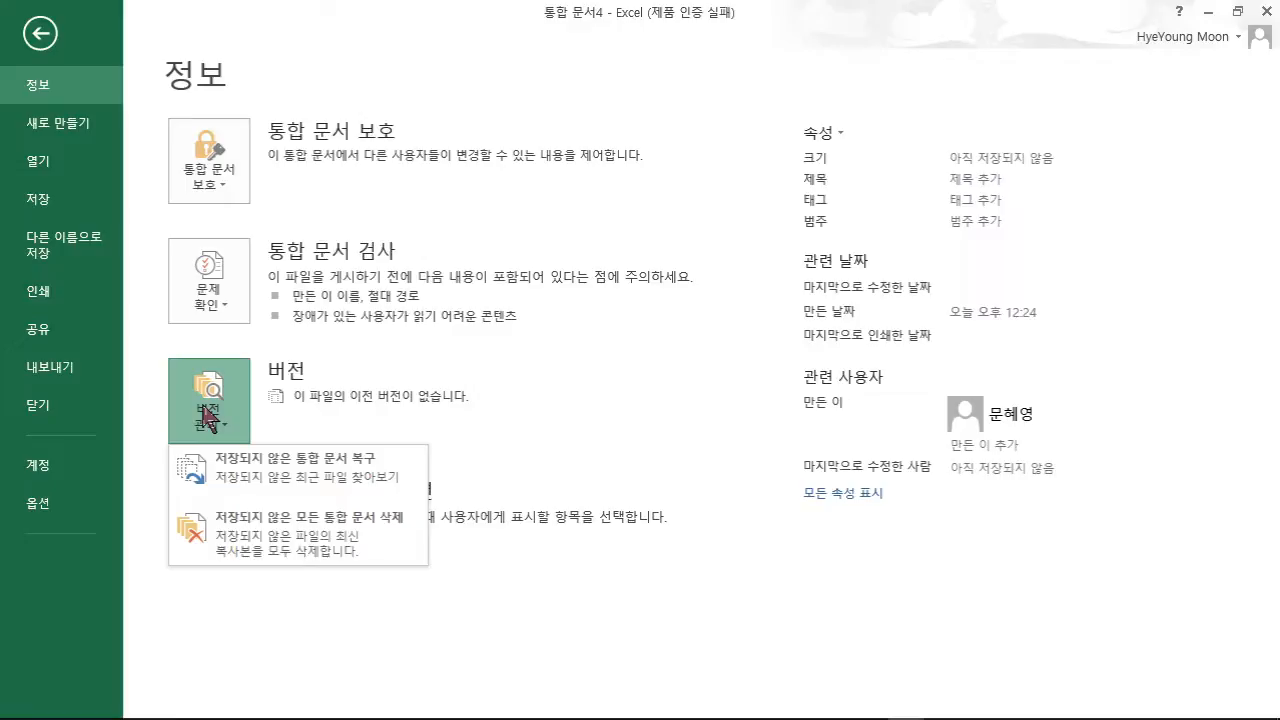
left_click(259, 548)
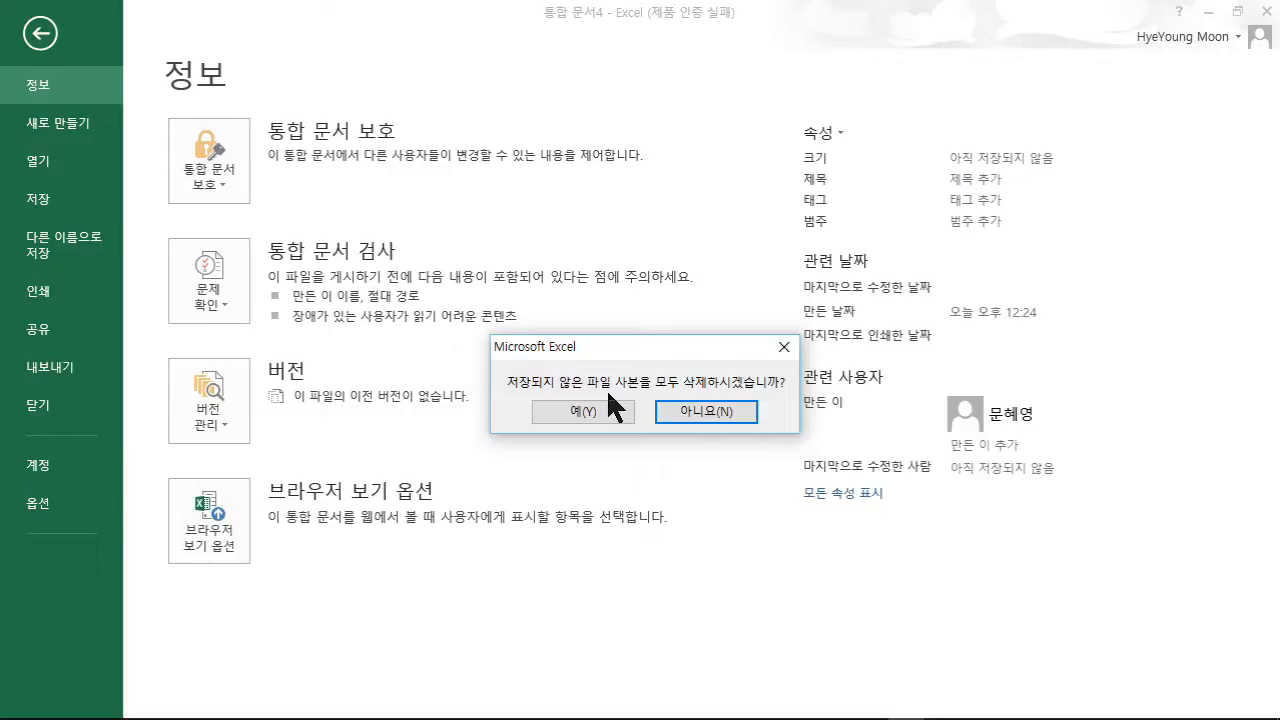
left_click(595, 412)
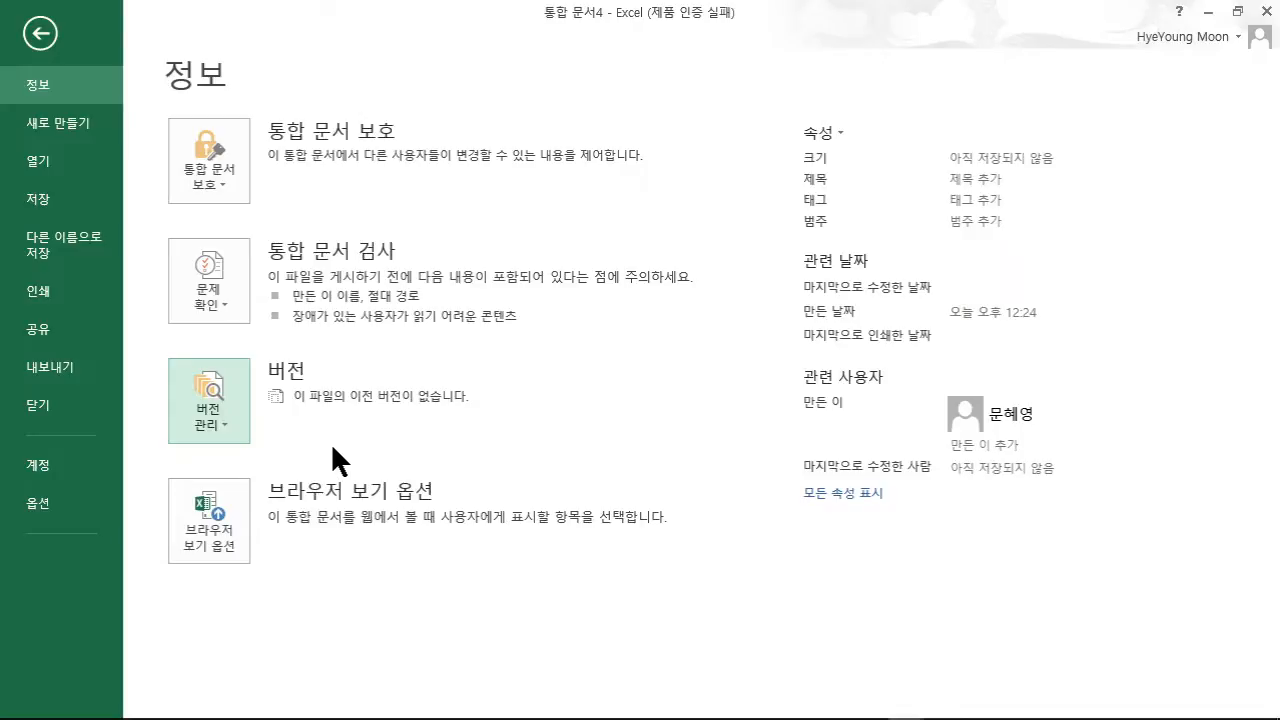
- Review the Save options with AutoRecover every 10 minutes, then cancel without changes
left_click(38, 505)
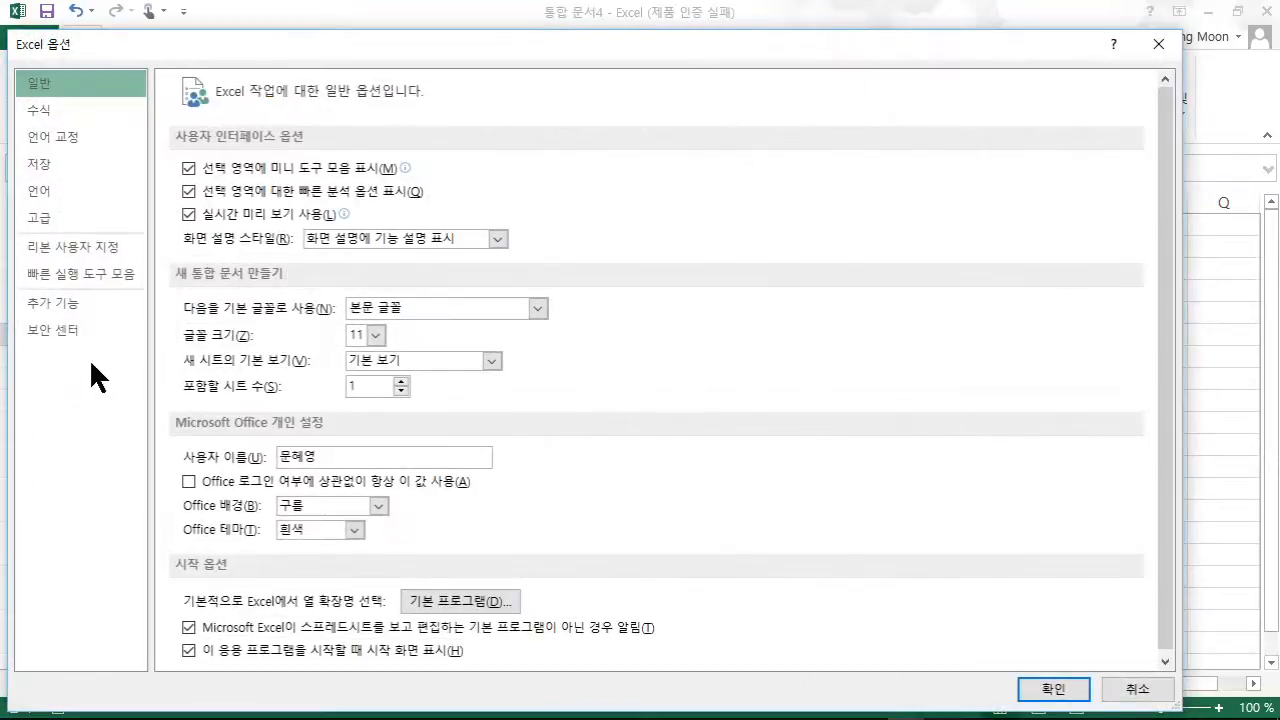
left_click(43, 170)
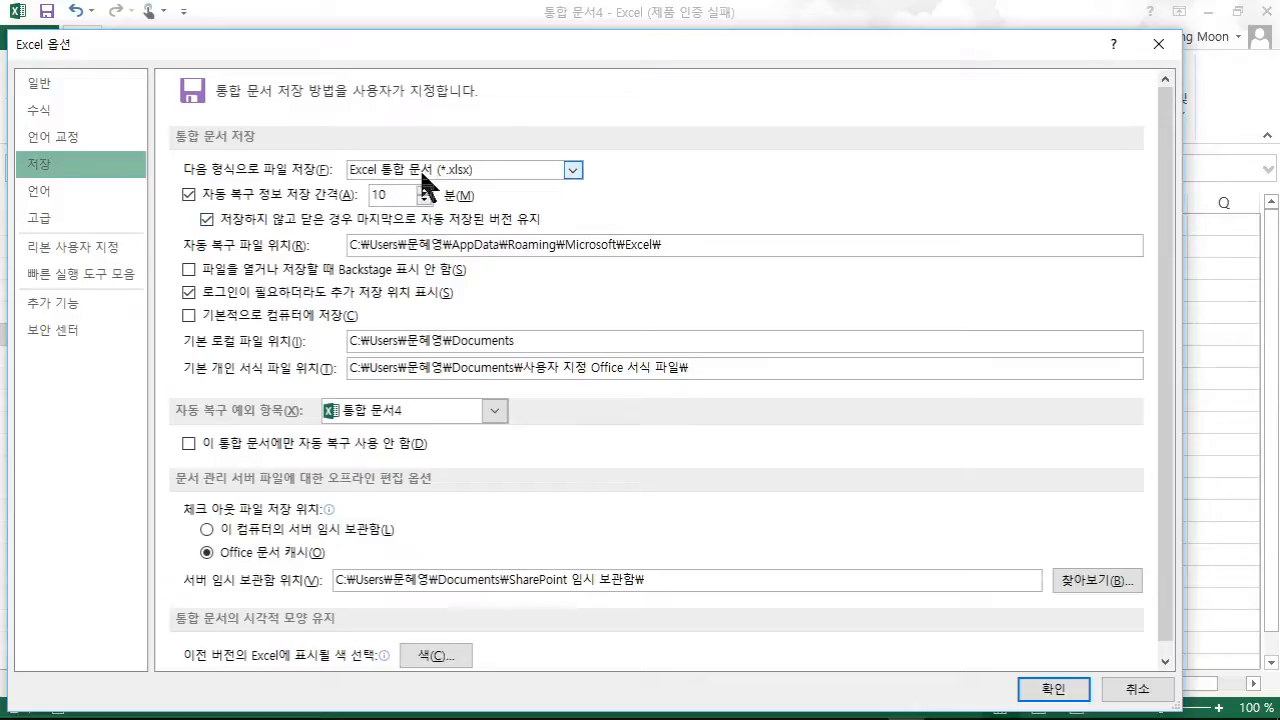
left_click(1130, 690)
- Select a cell in blank 통합 문서8 and browse Cell Styles without applying any
left_click(30, 36)
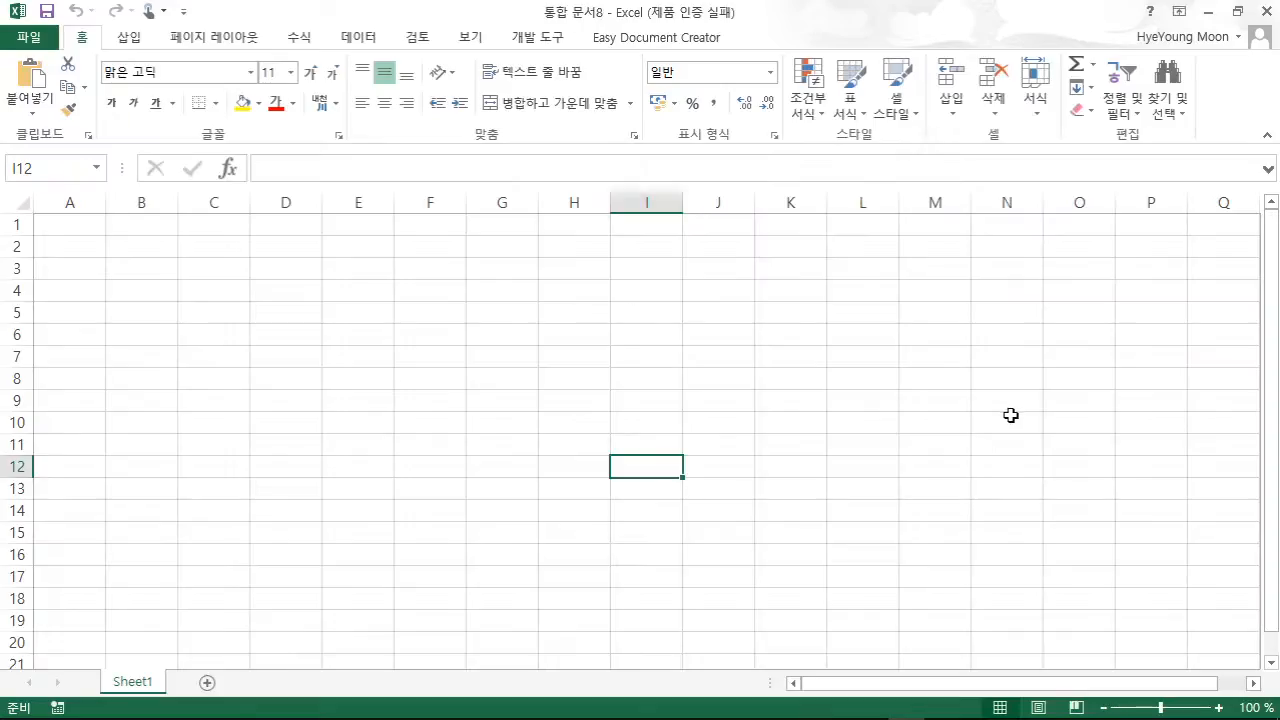
left_click(885, 424)
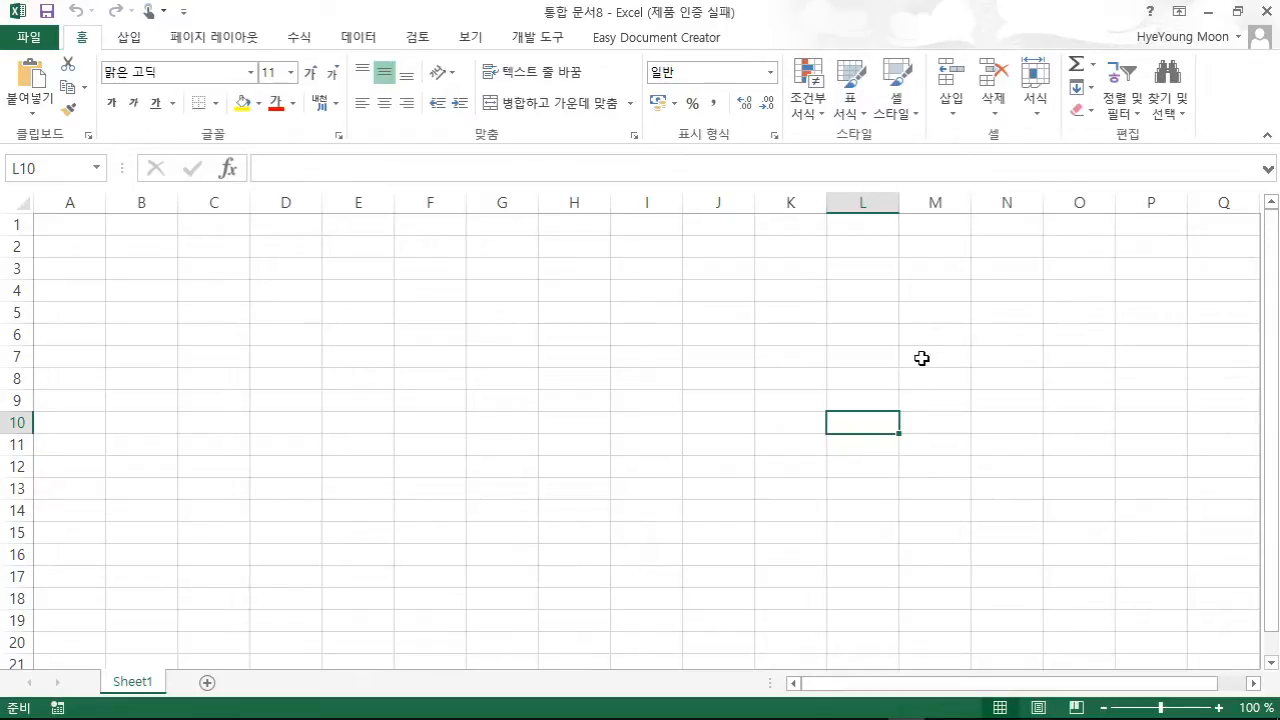
left_click(897, 112)
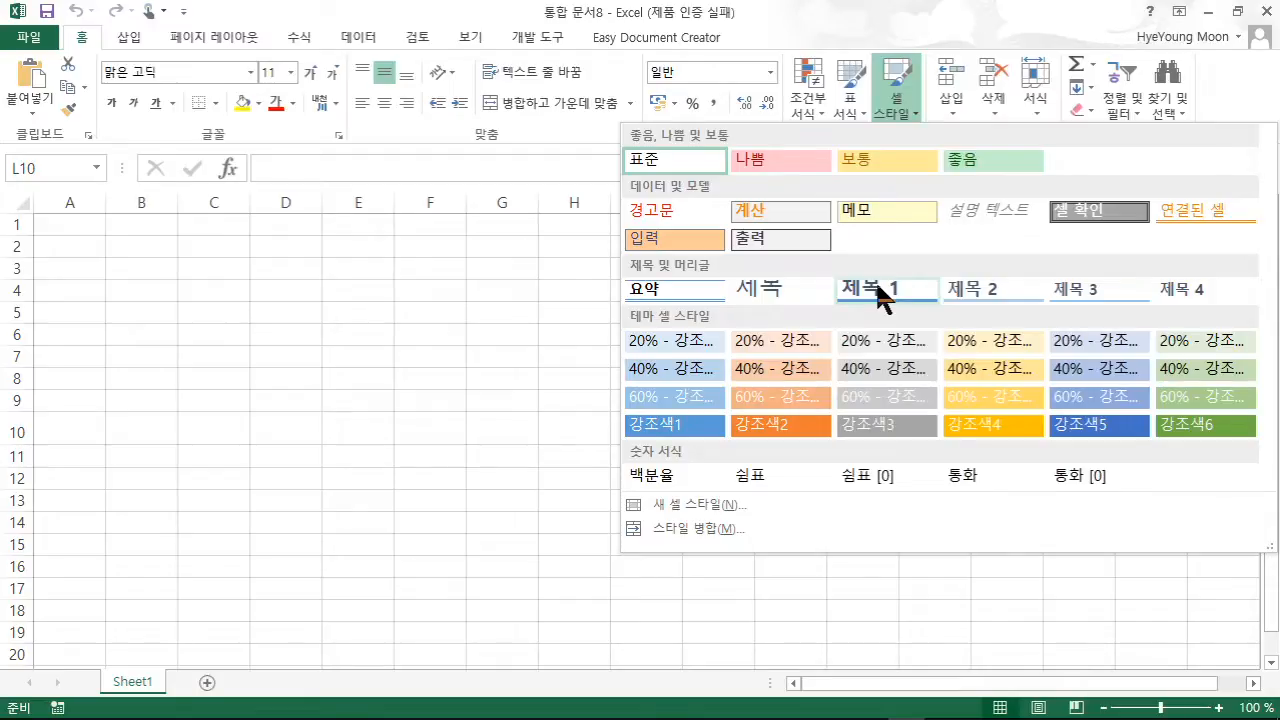
left_click(406, 312)
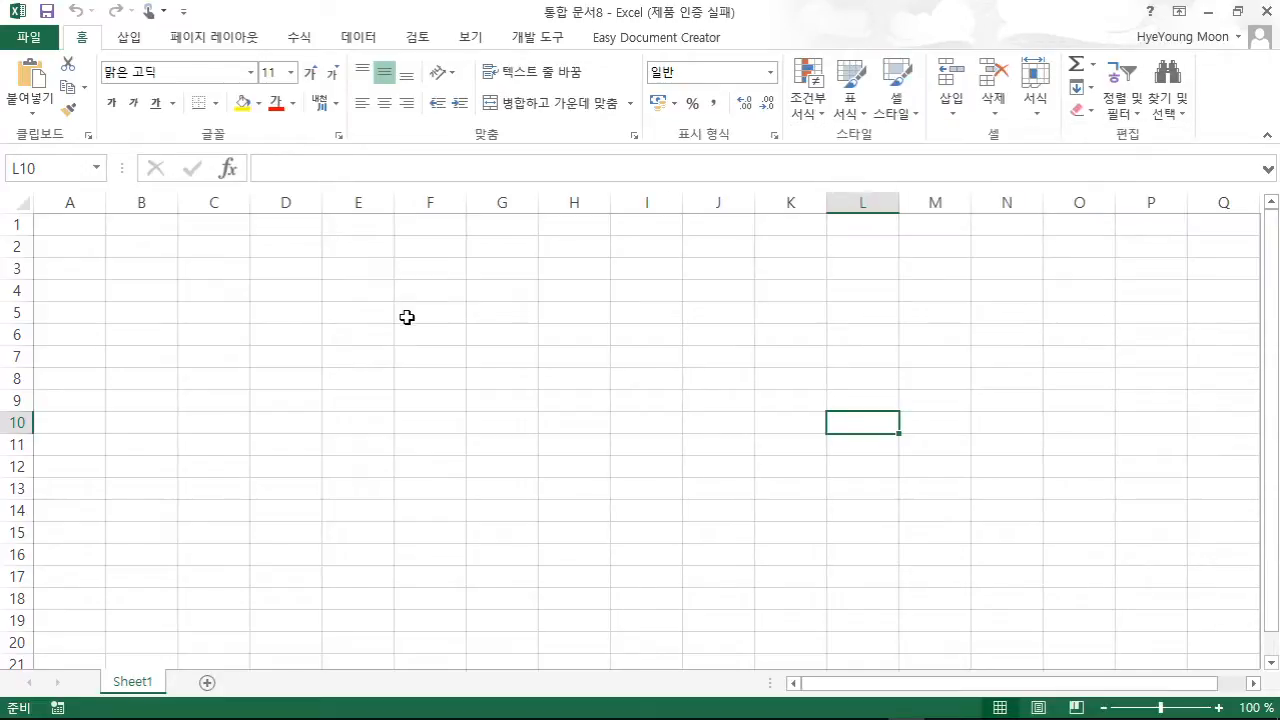
- Create the 조깅 기록1 workbook from the 조깅 기록 running-log template
left_click(18, 44)
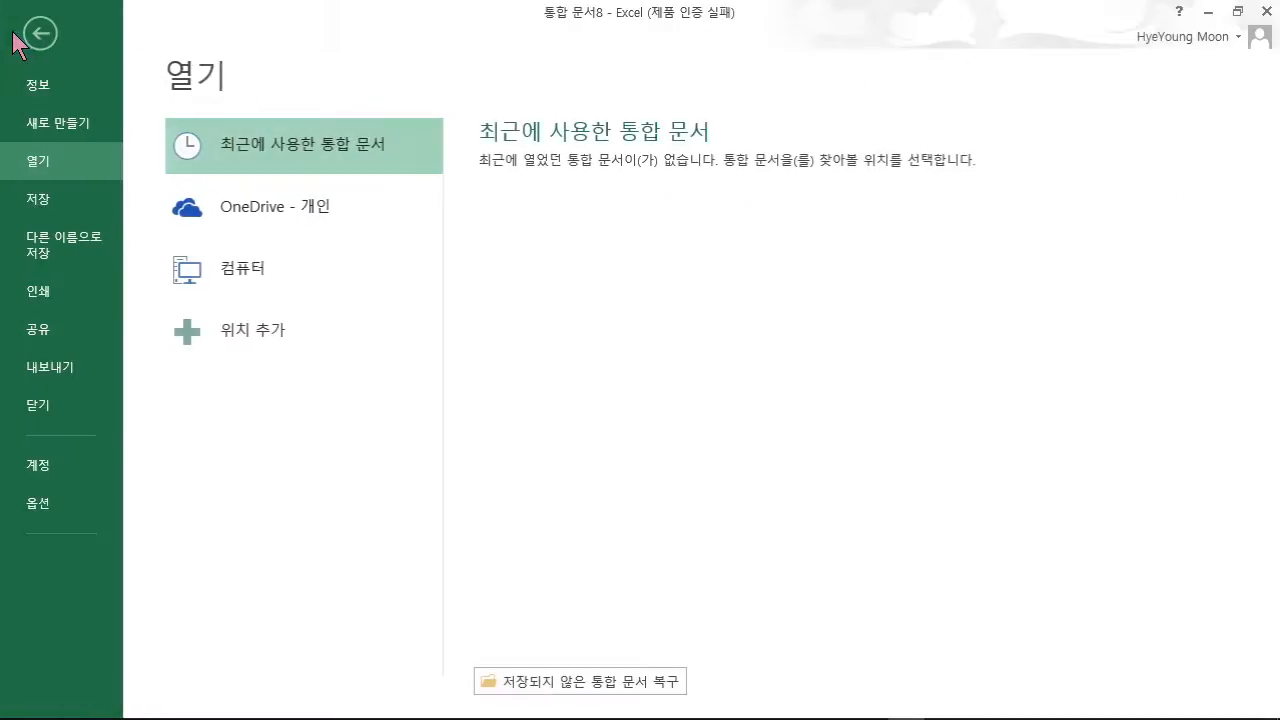
left_click(50, 125)
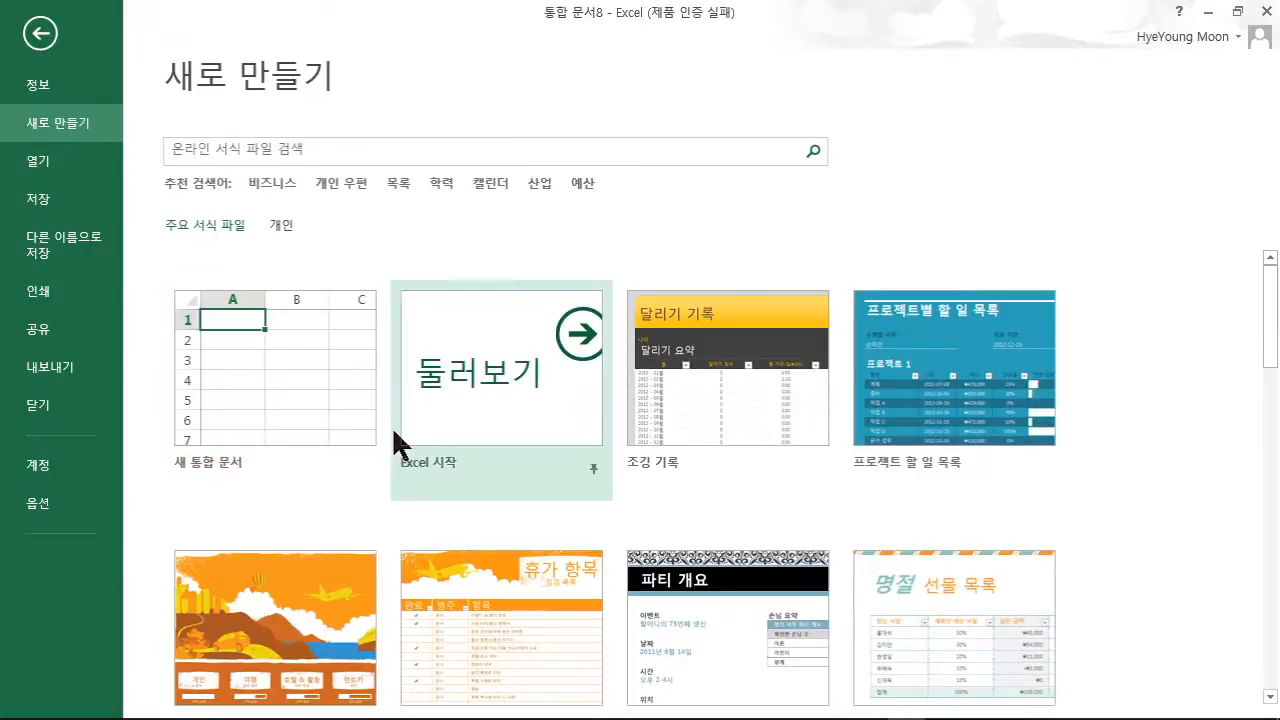
left_click(679, 385)
left_click(831, 468)
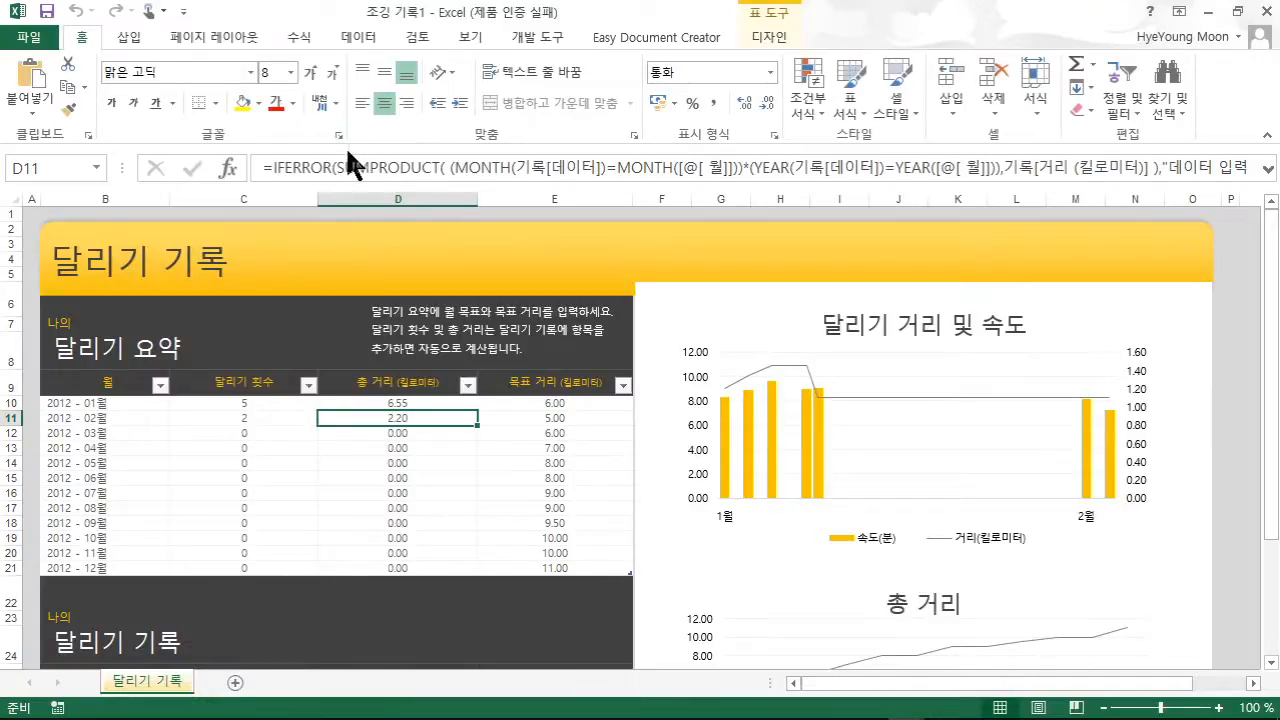
- Tile 조깅 기록1 and 통합 문서8 vertically with Arrange All, then select E12 in the running log
left_click(470, 37)
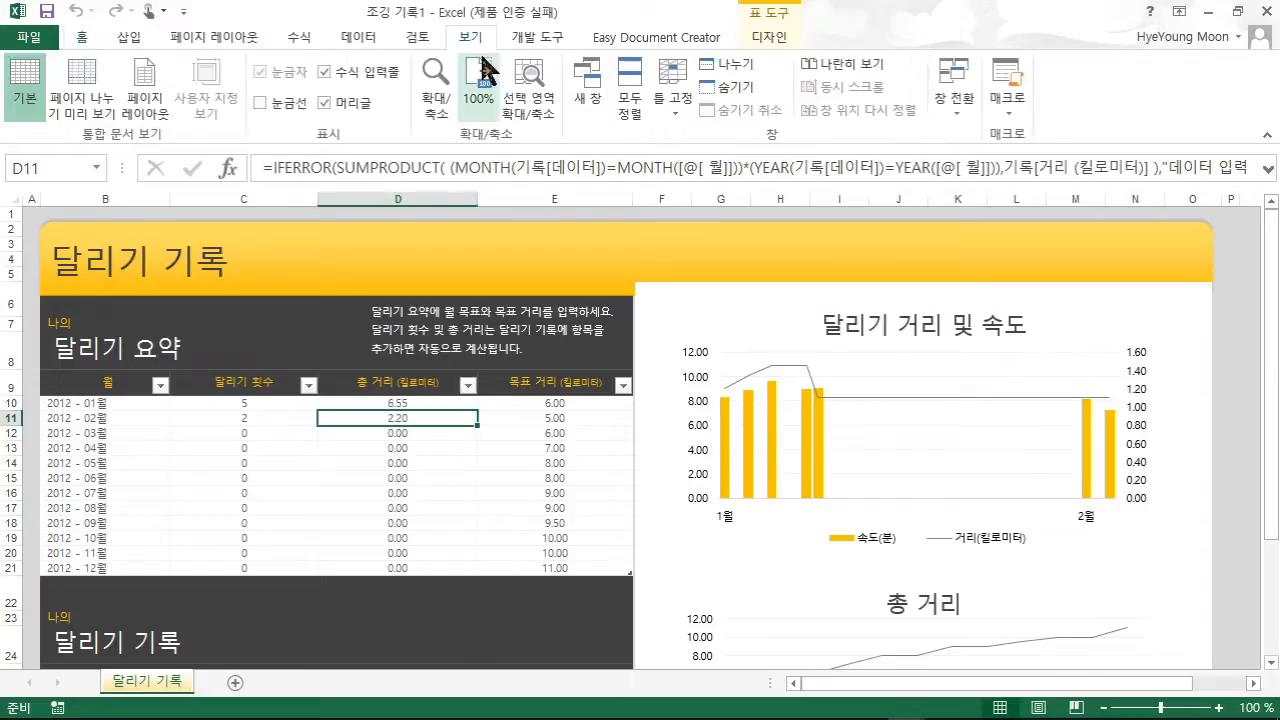
left_click(630, 108)
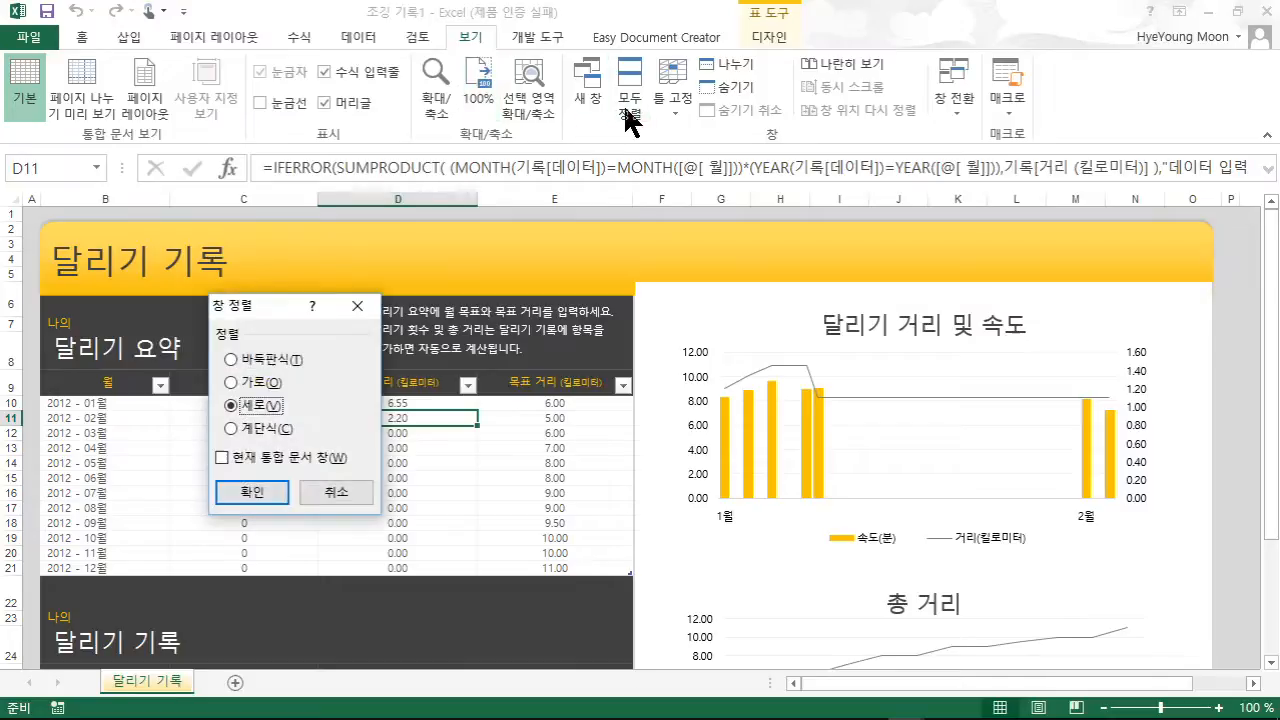
left_click(258, 493)
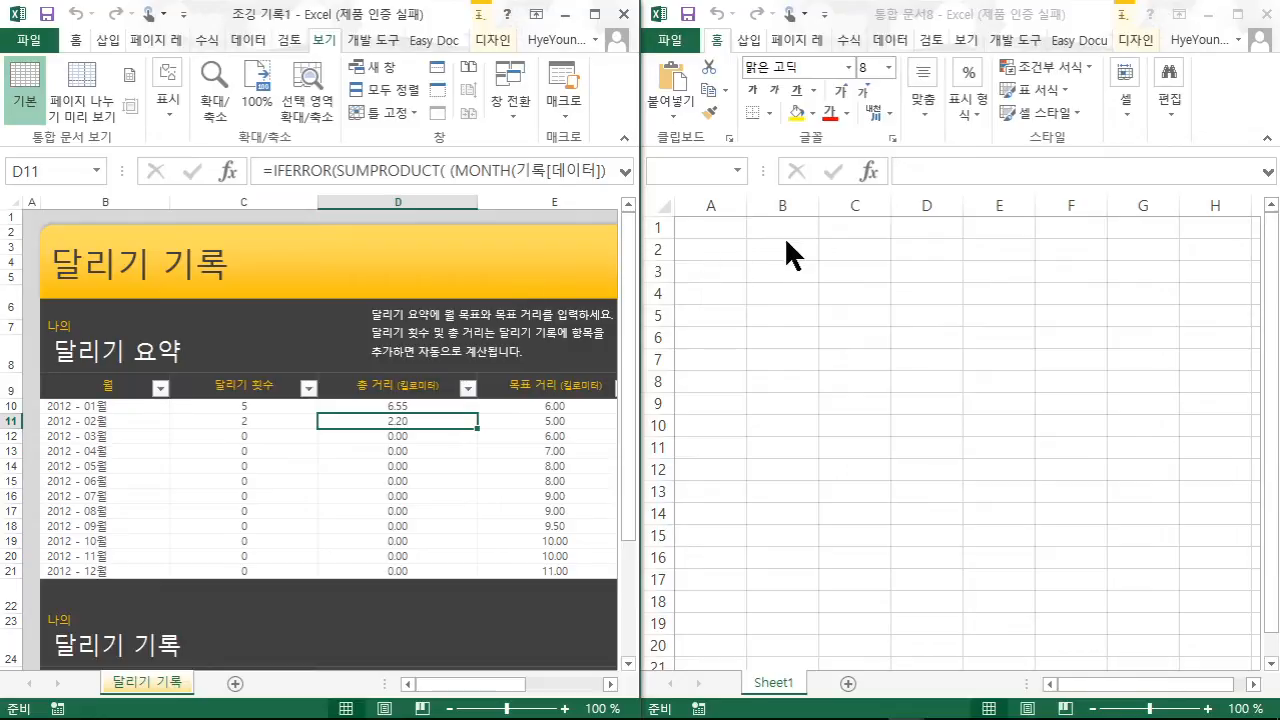
left_click(503, 437)
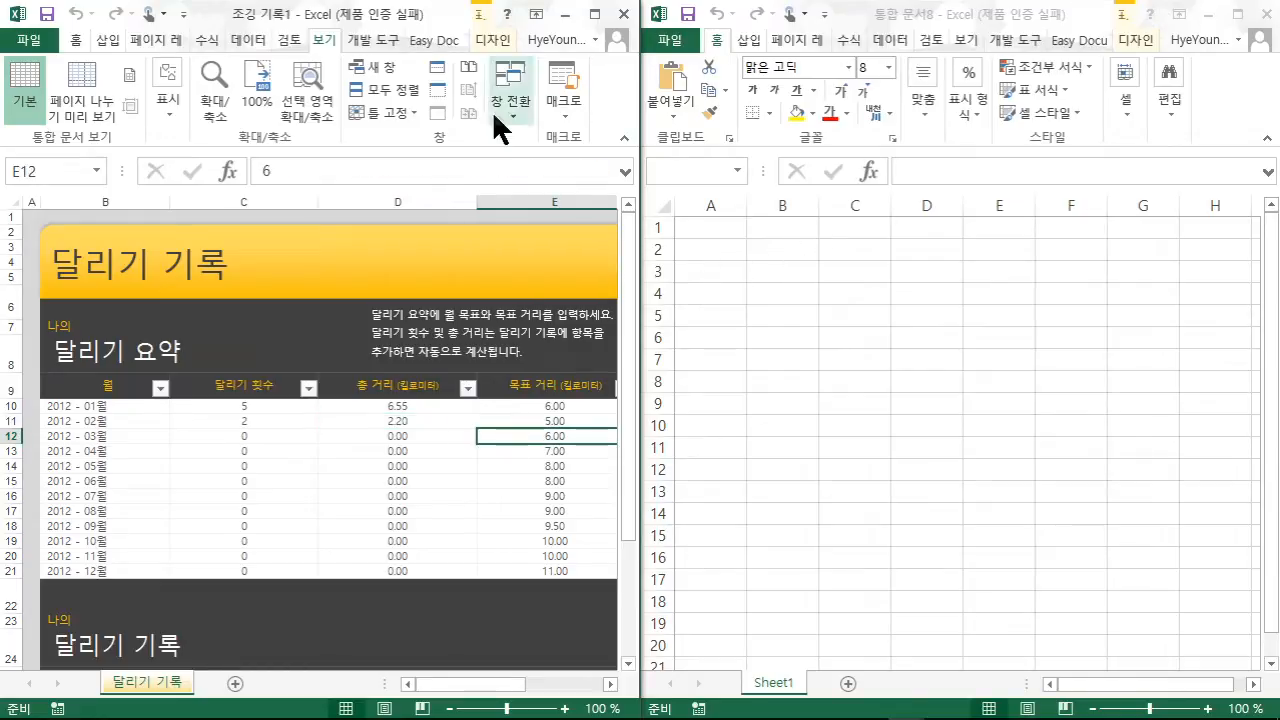
left_click(77, 41)
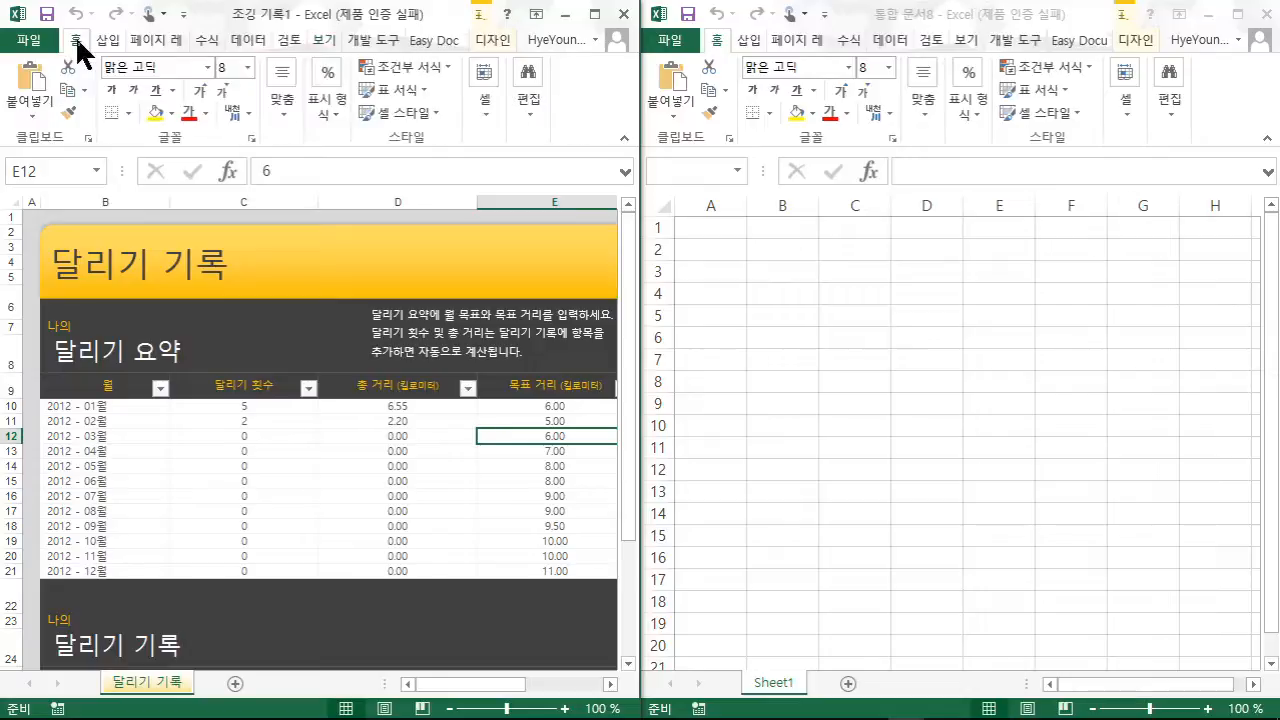
left_click(386, 110)
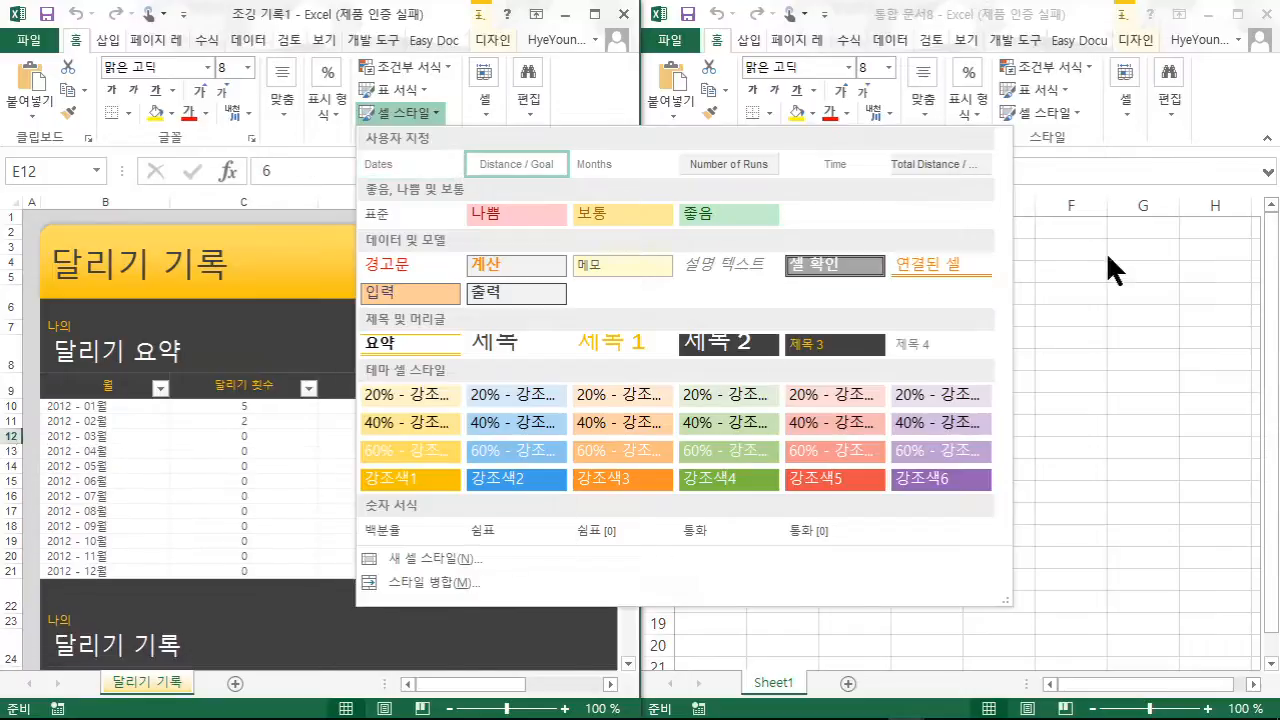
left_click(1049, 134)
left_click(1040, 114)
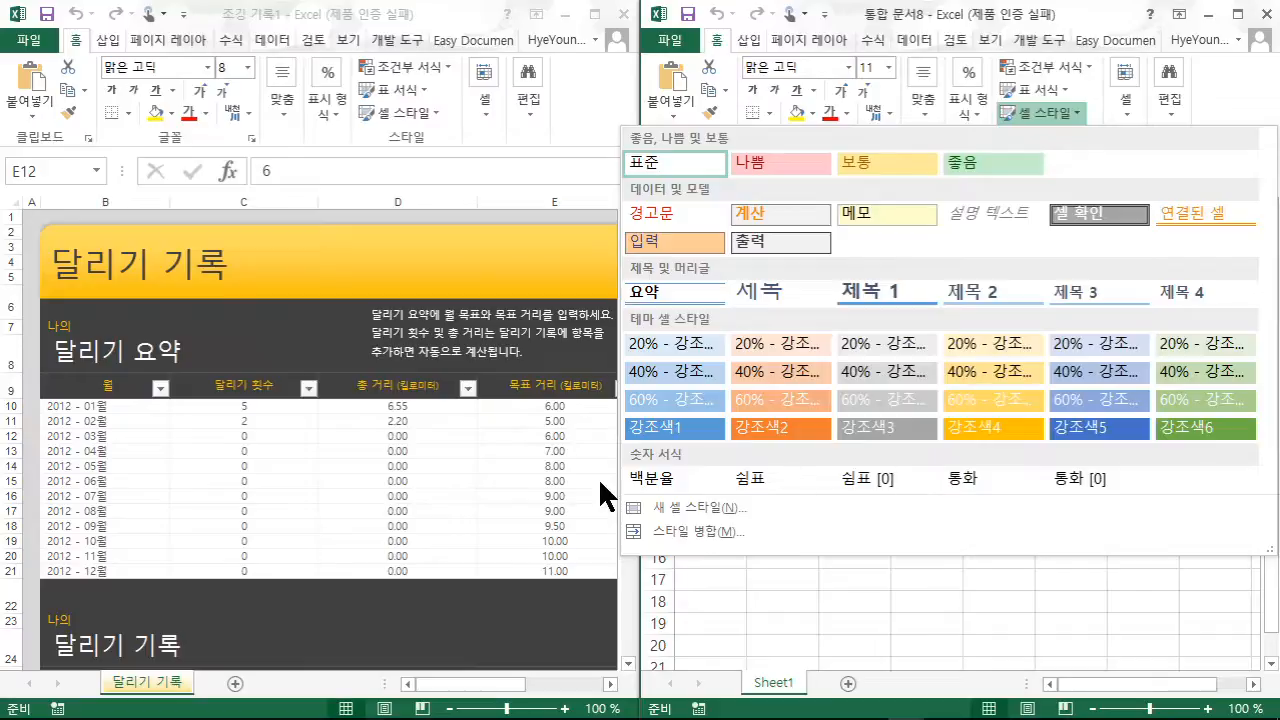
left_click(489, 454)
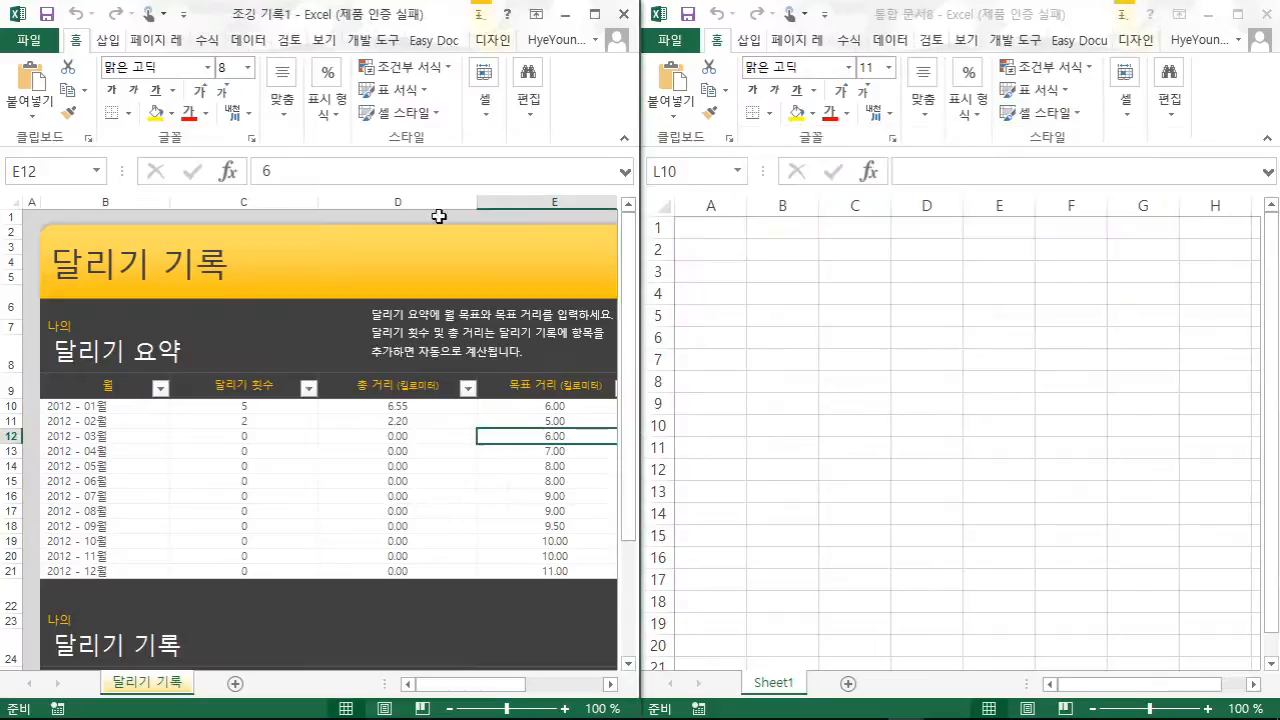
- Modify the 제목 cell style's font in 조깅 기록1, making it bold
left_click(429, 111)
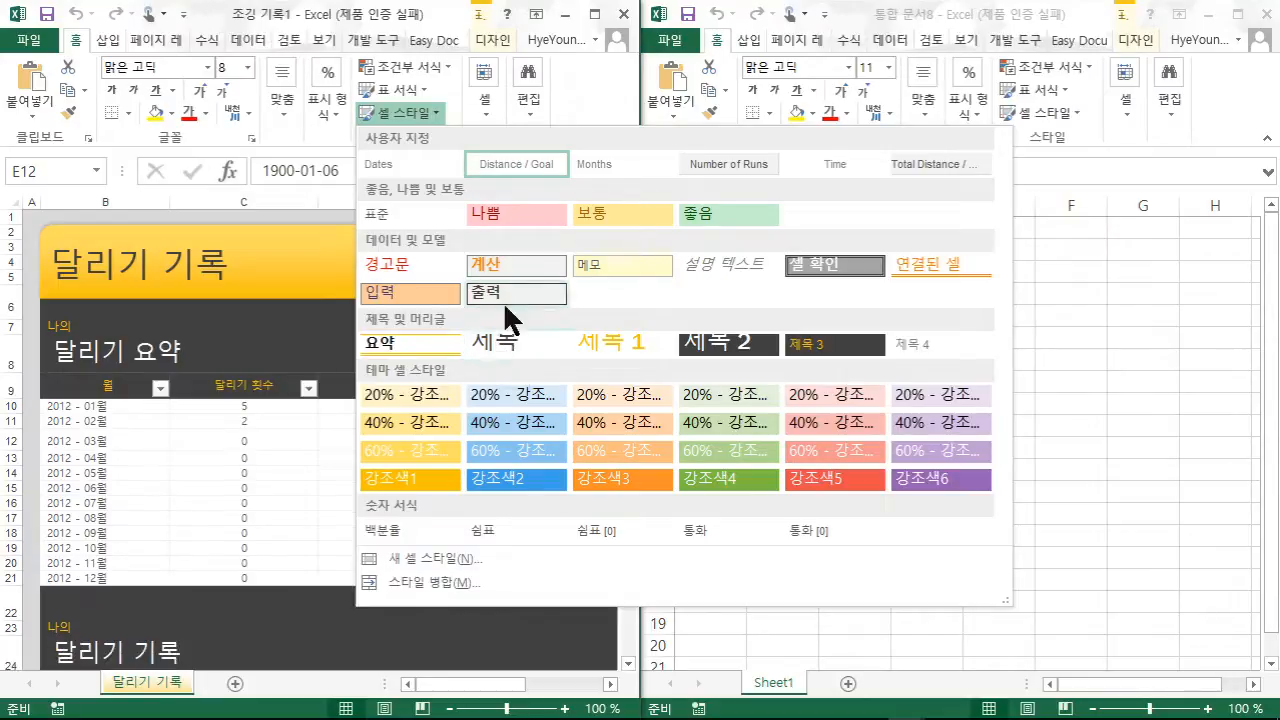
right_click(503, 356)
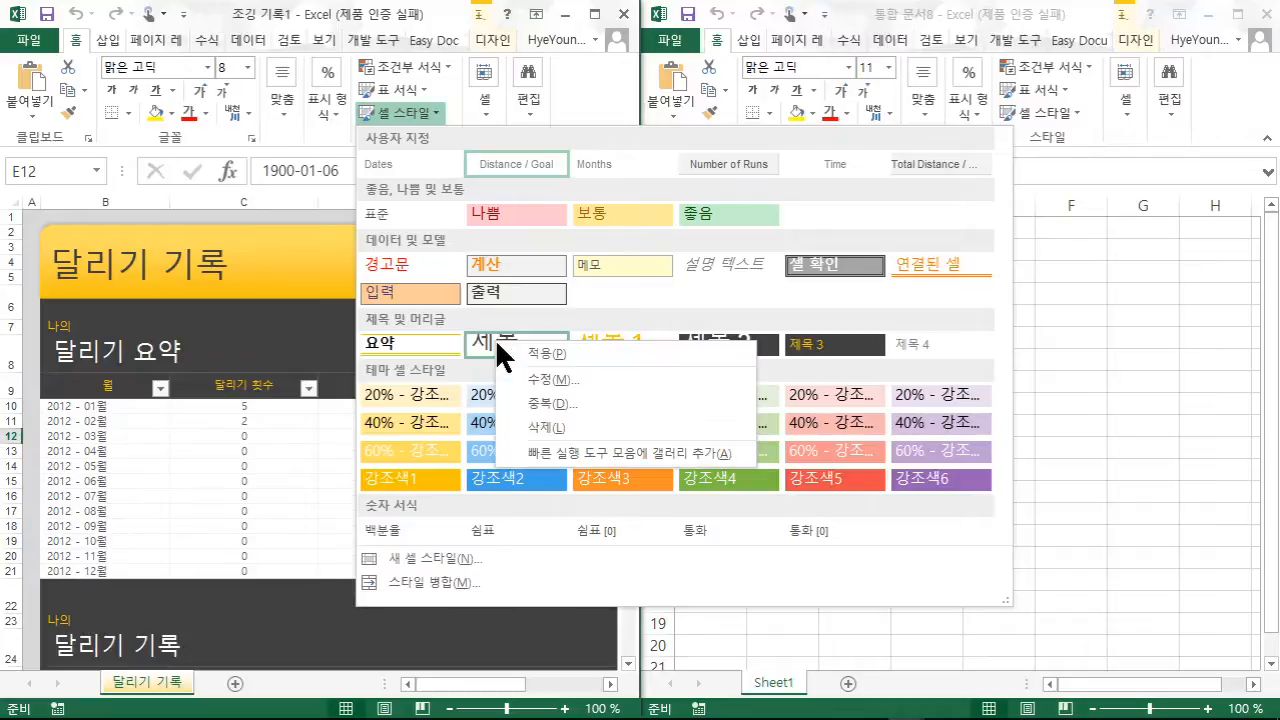
left_click(545, 379)
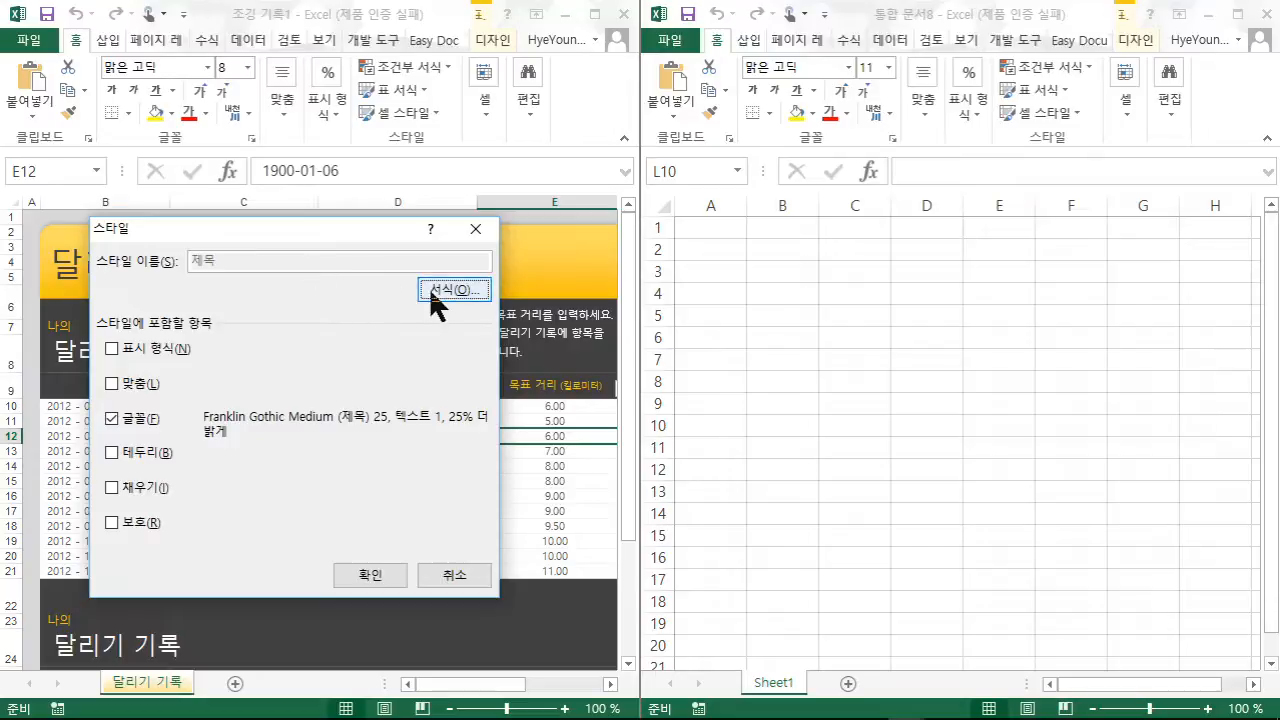
left_click(453, 289)
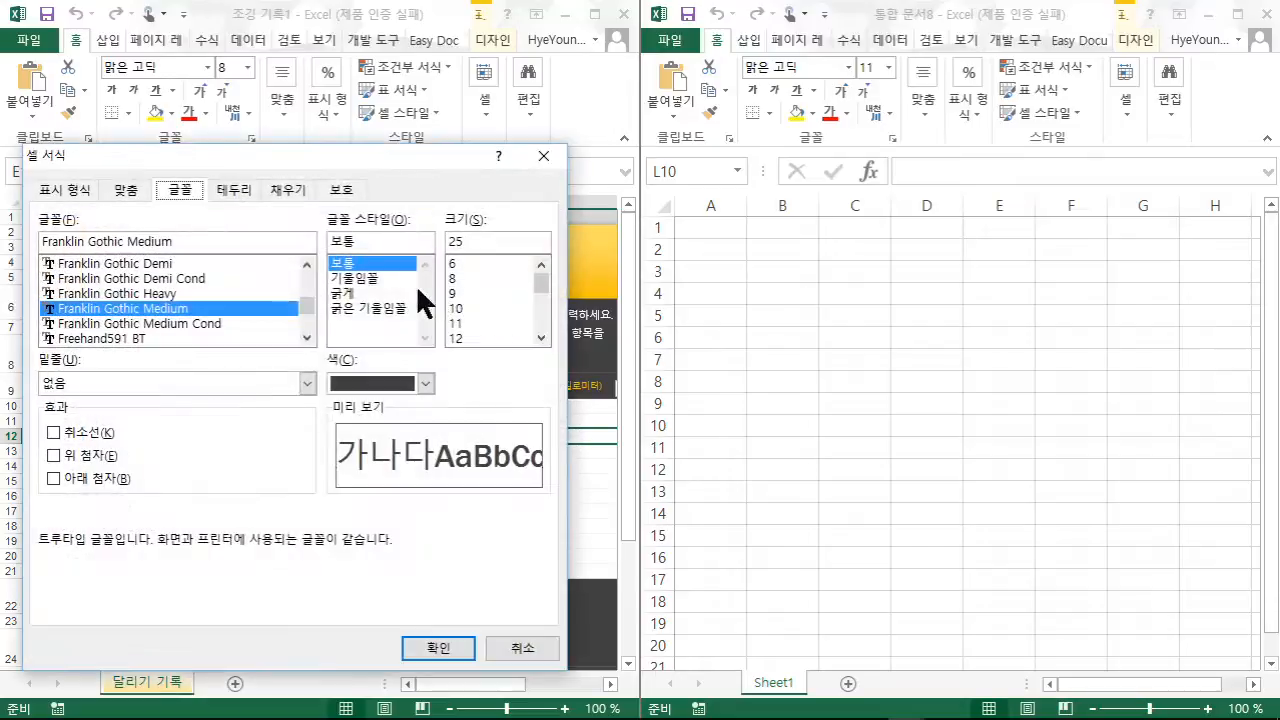
left_click(343, 294)
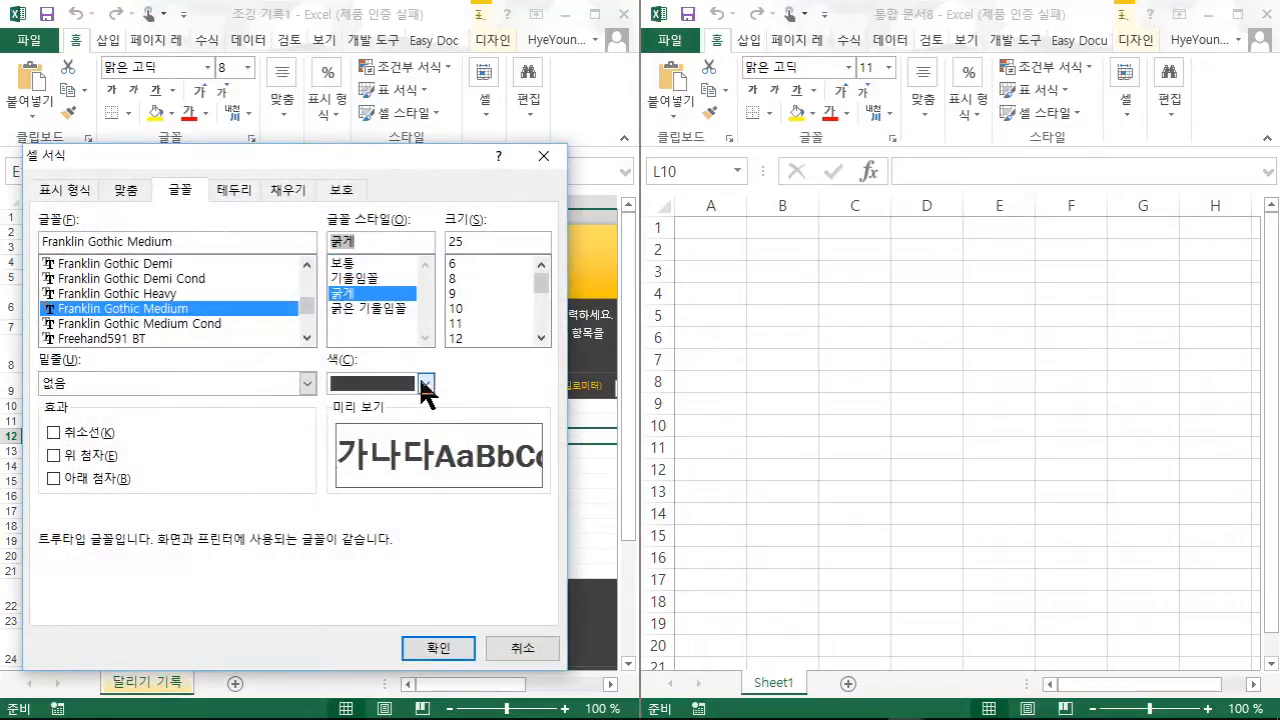
- Set the 제목 style's font size to 20 and colour to red, then save the style
left_click(424, 383)
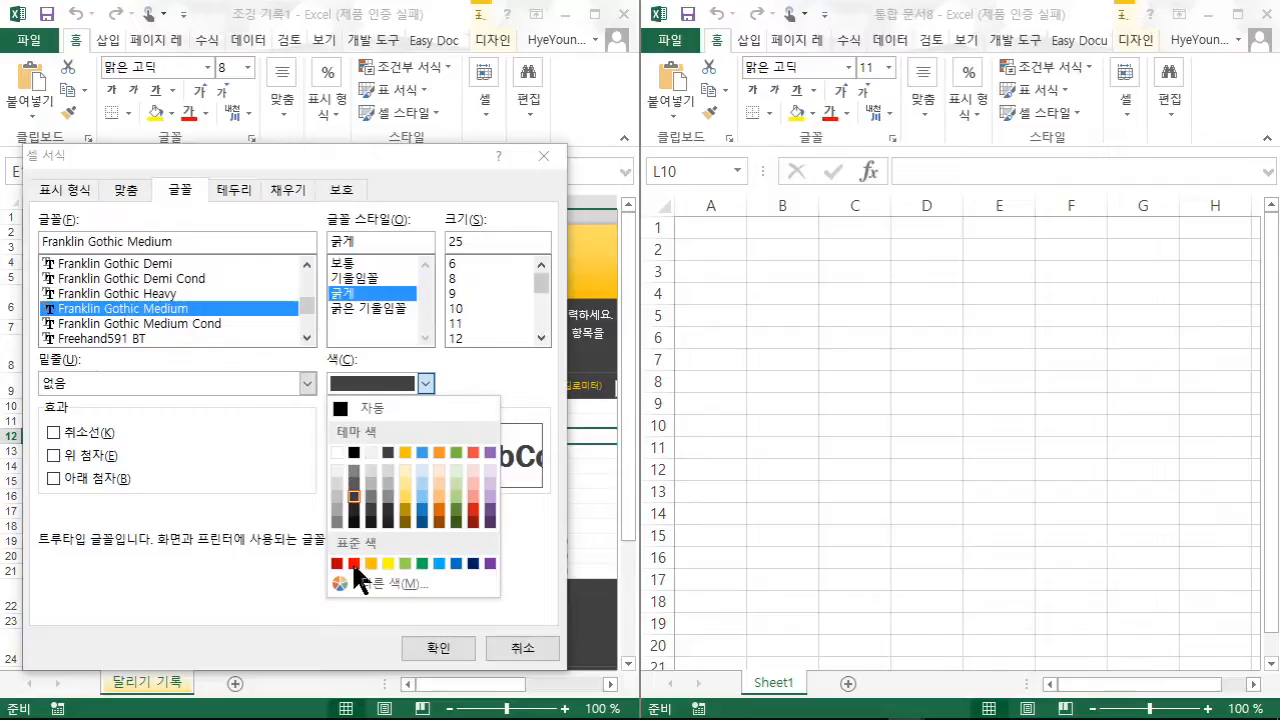
left_click(538, 286)
left_click(544, 337)
left_click(544, 337)
left_click(544, 337)
left_click(544, 337)
left_click(459, 310)
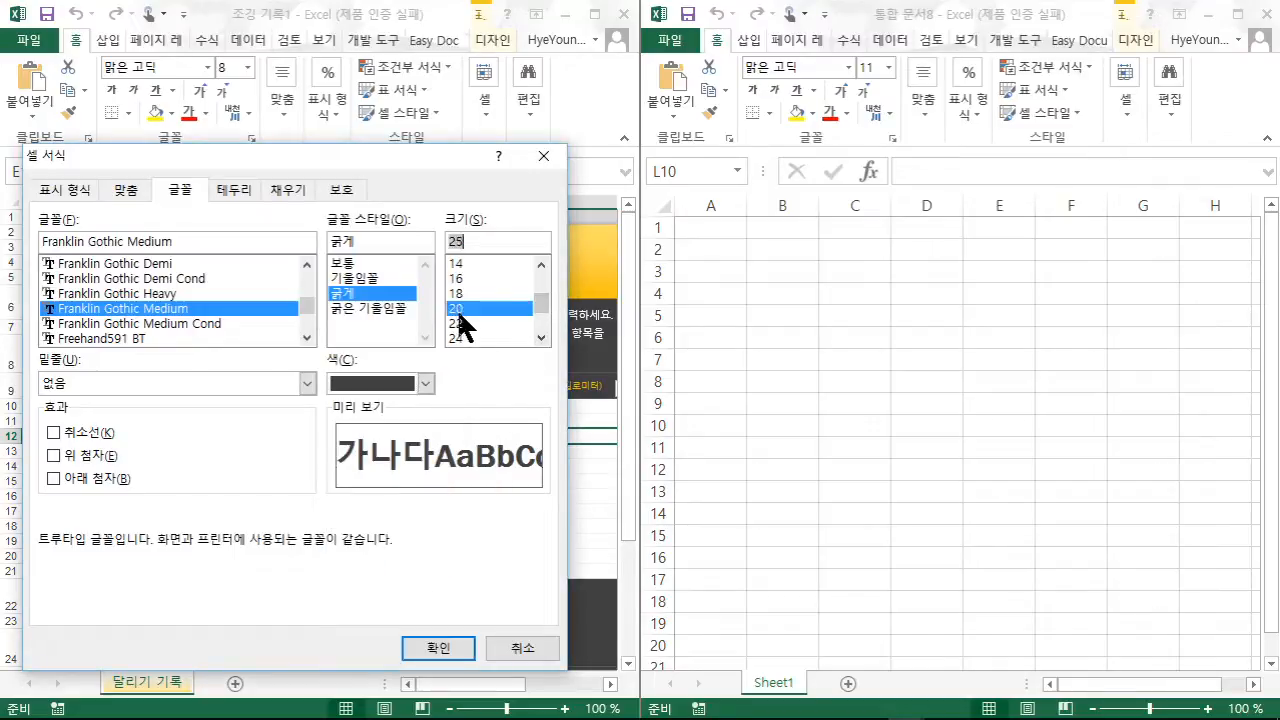
left_click(426, 384)
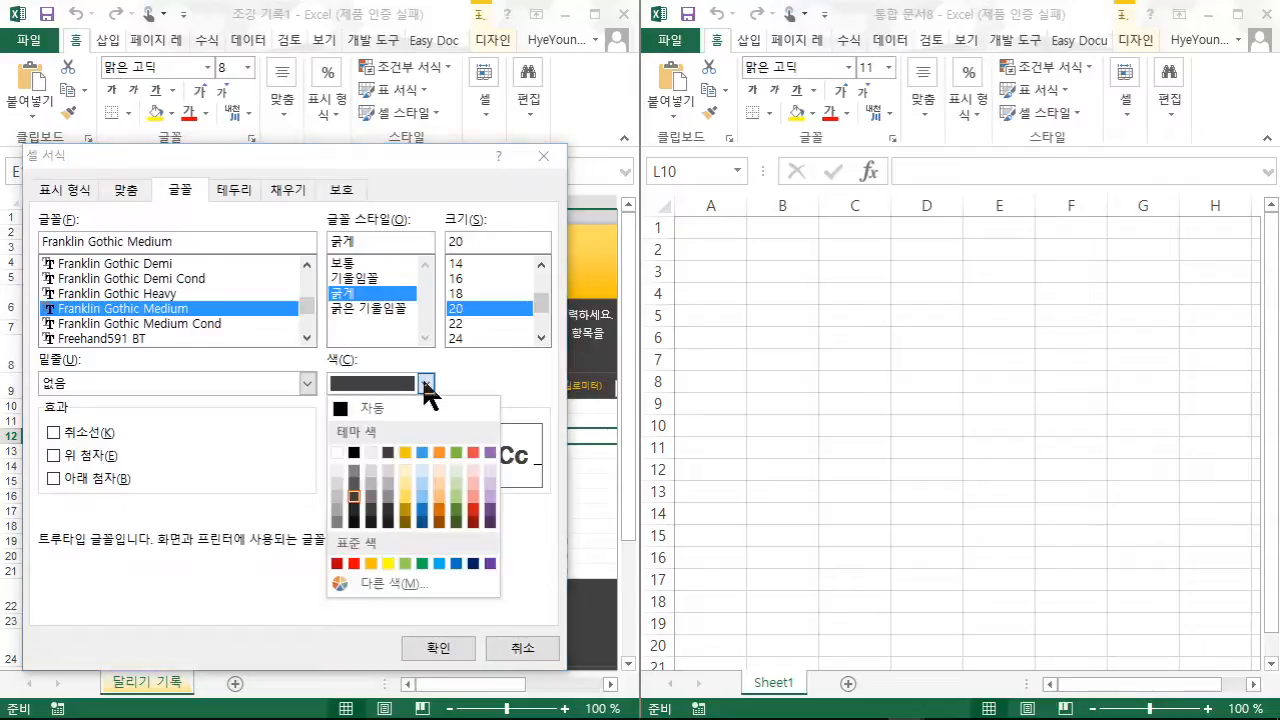
left_click(354, 563)
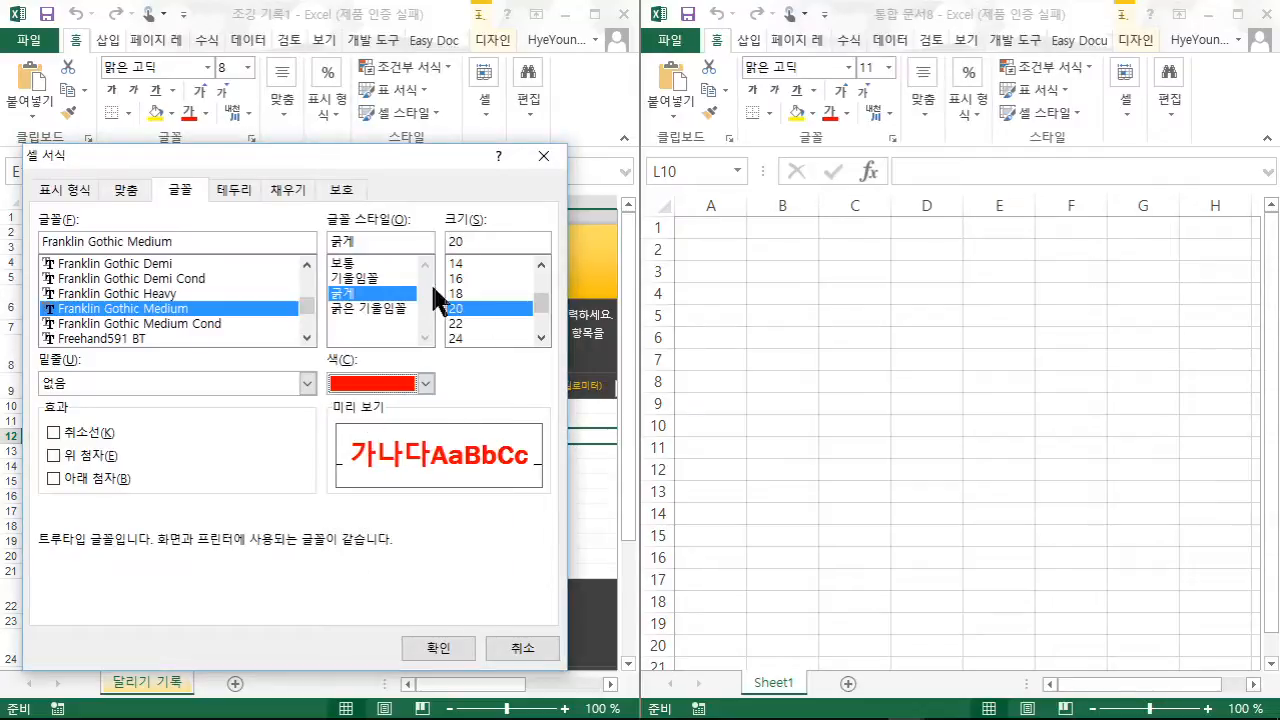
left_click(425, 650)
left_click(370, 576)
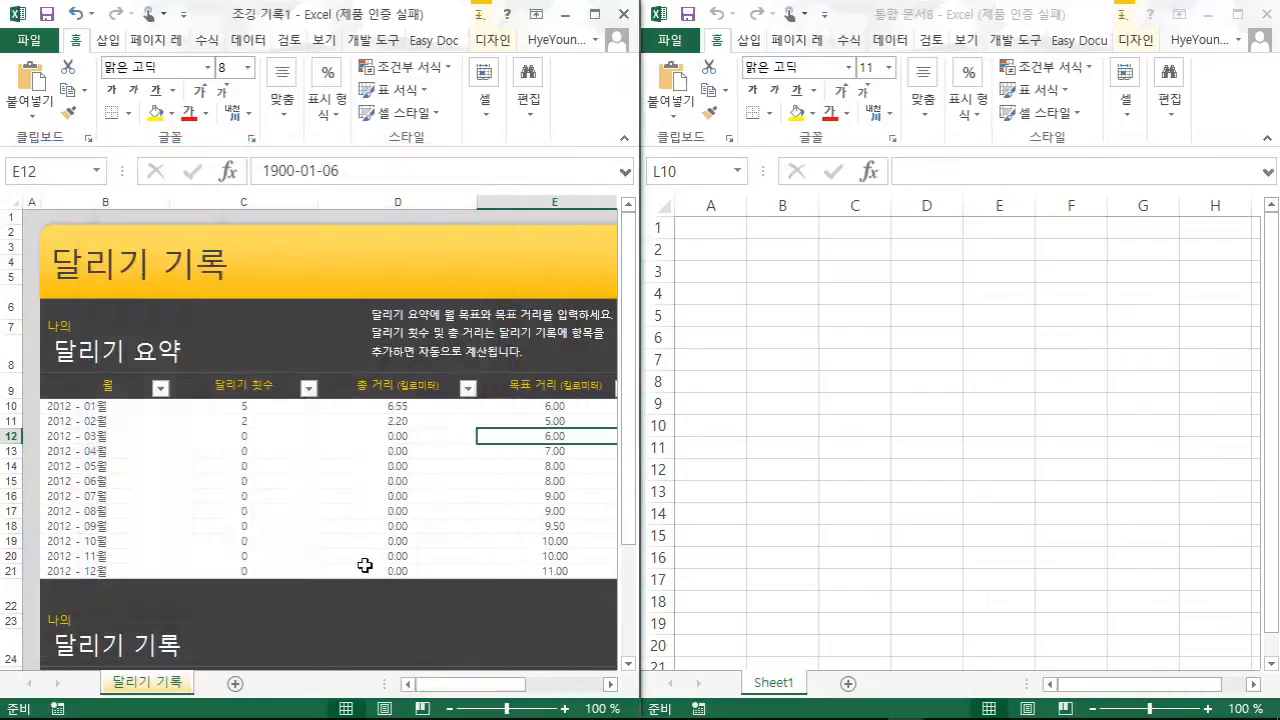
- Compare the cell styles of 조깅 기록1 and the blank 통합 문서8
left_click(431, 112)
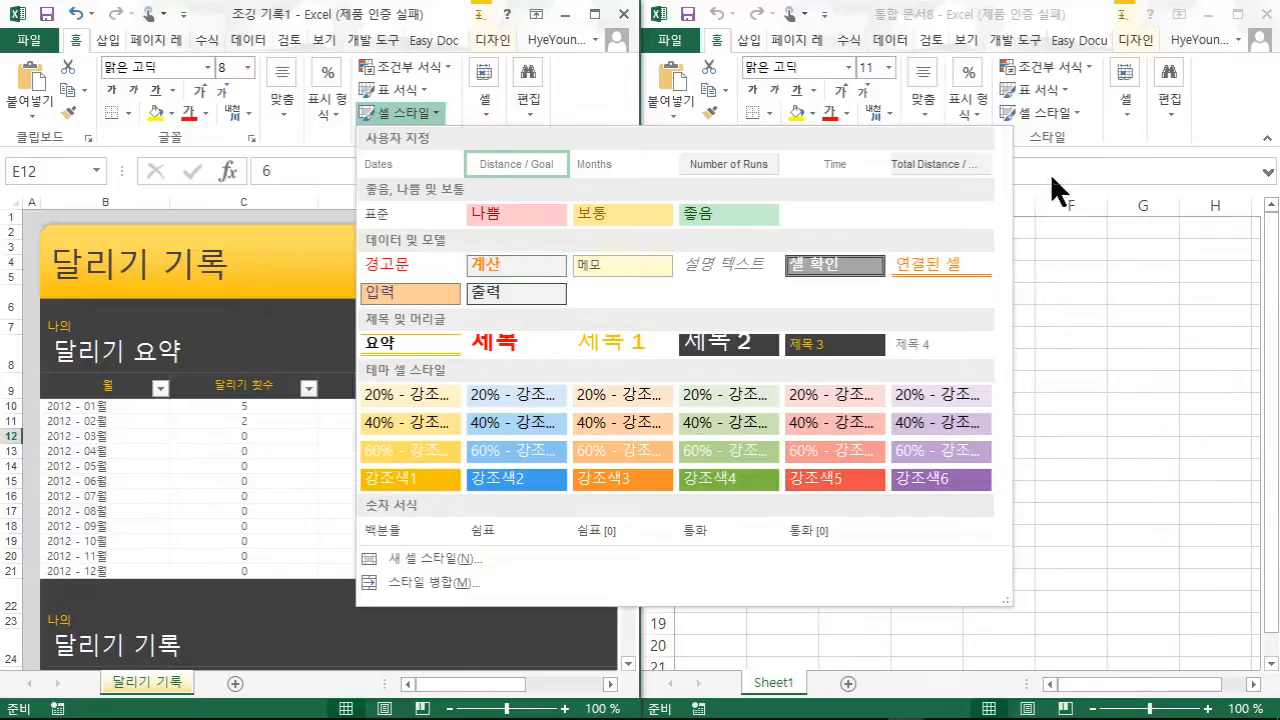
left_click(1091, 300)
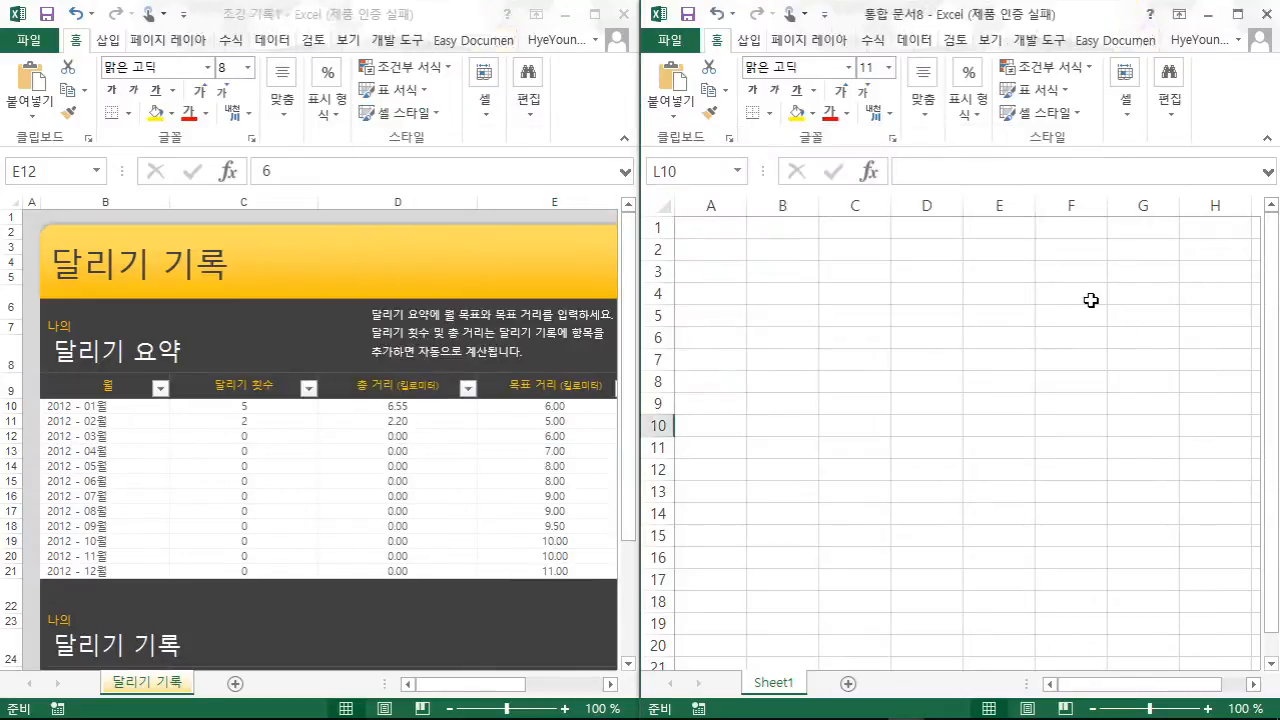
left_click(1048, 112)
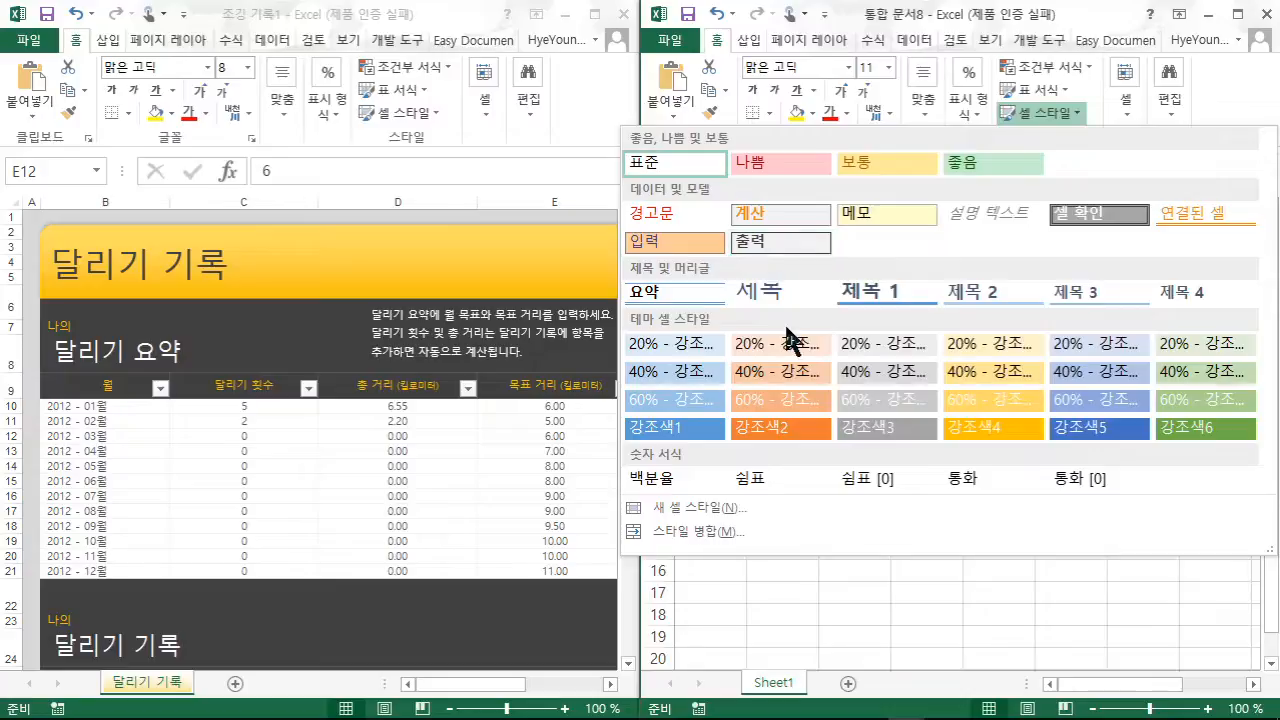
left_click(823, 587)
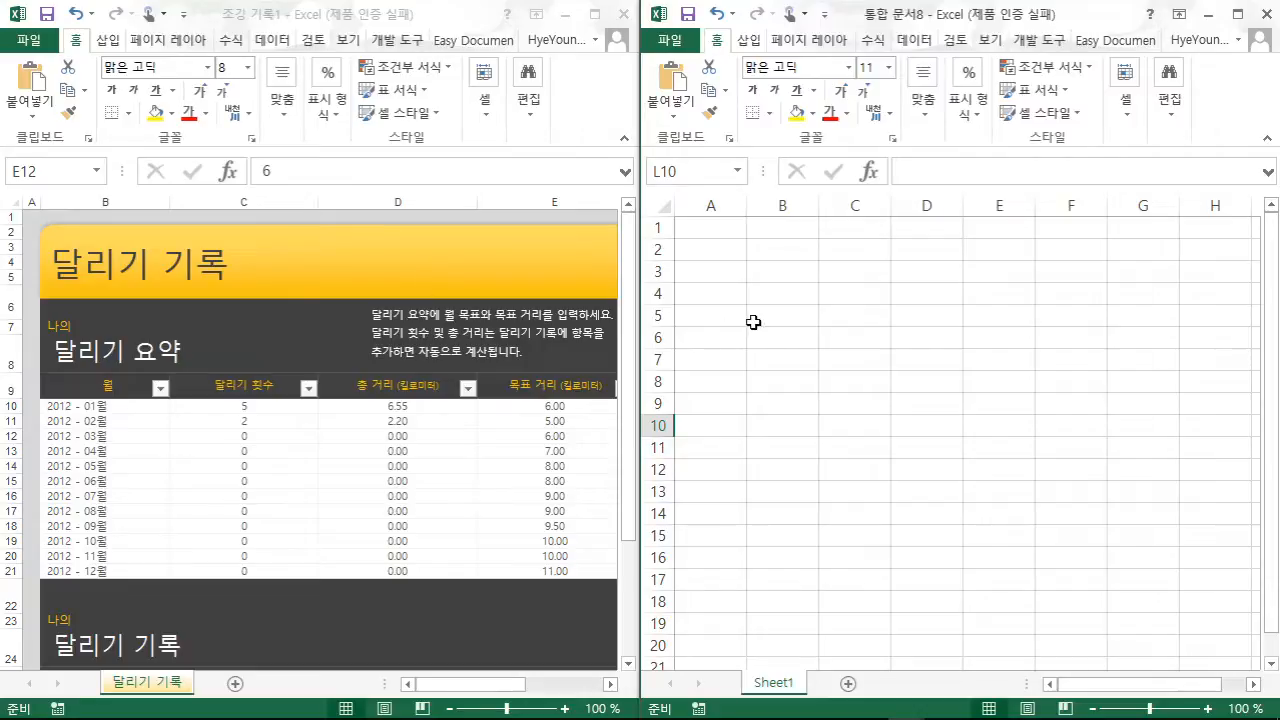
- Select C2 in 통합 문서8 and start Merge Styles from the Cell Styles gallery
left_click(842, 252)
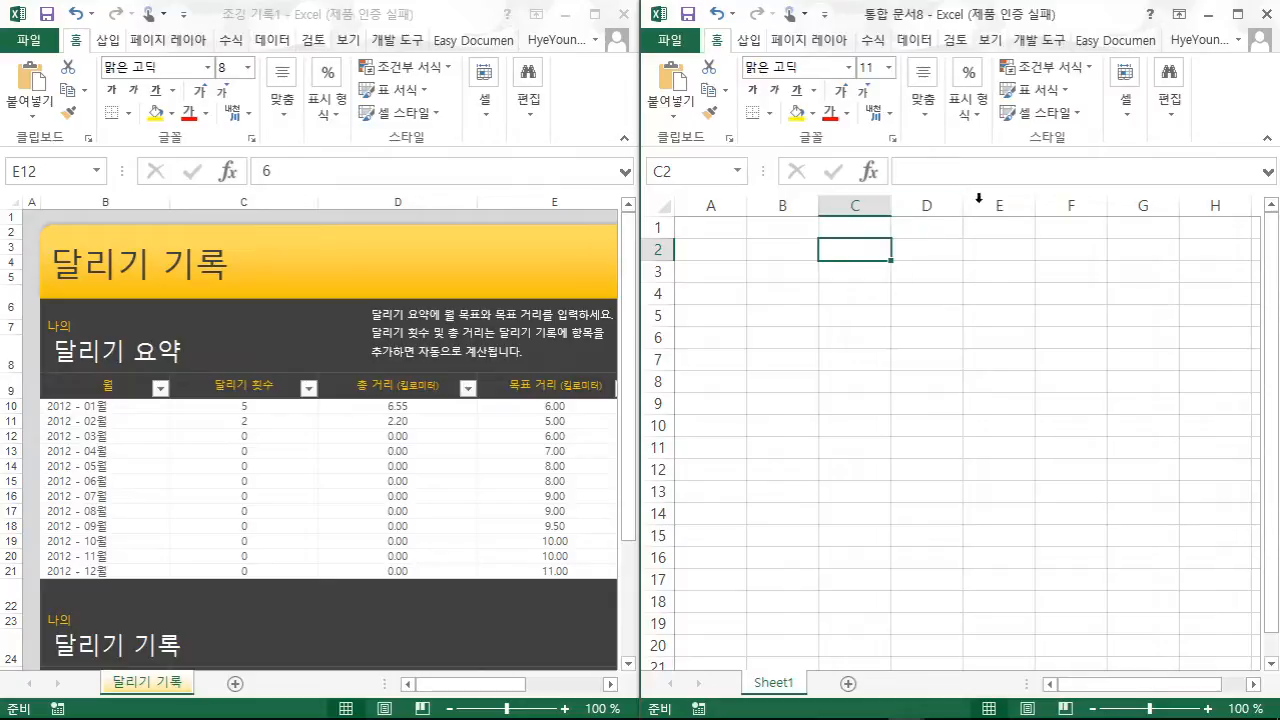
left_click(1071, 110)
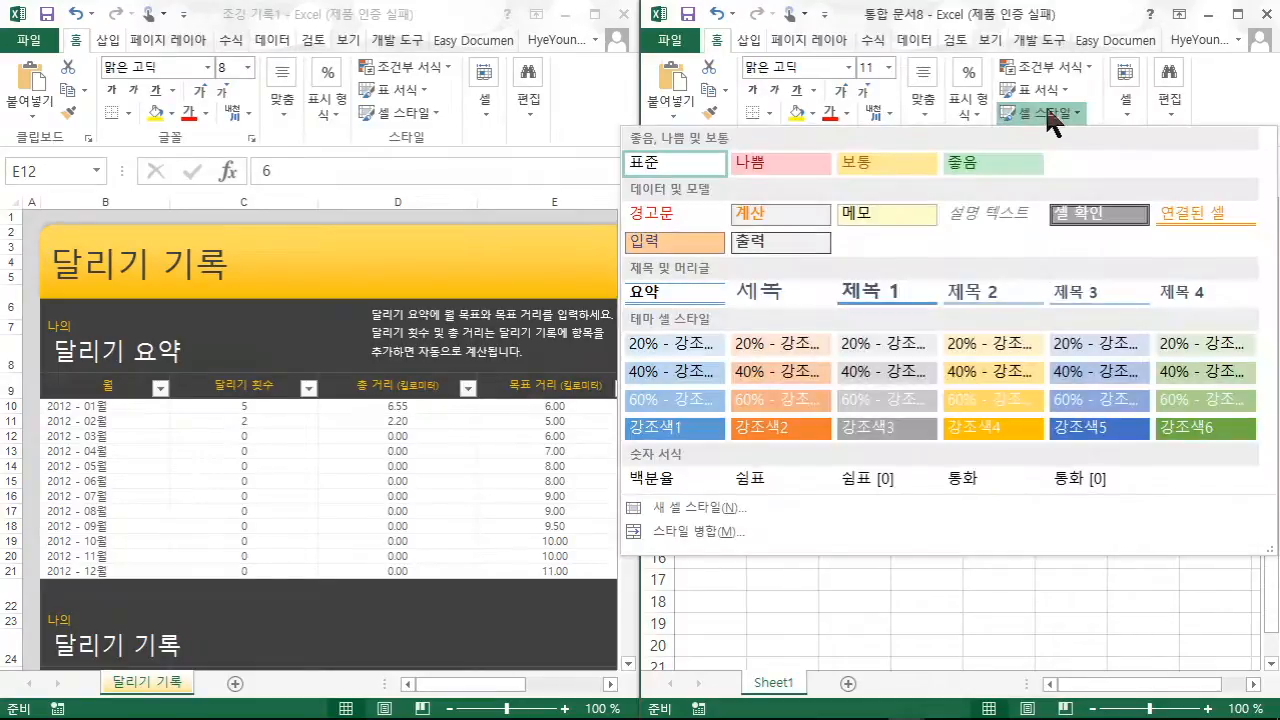
left_click(712, 531)
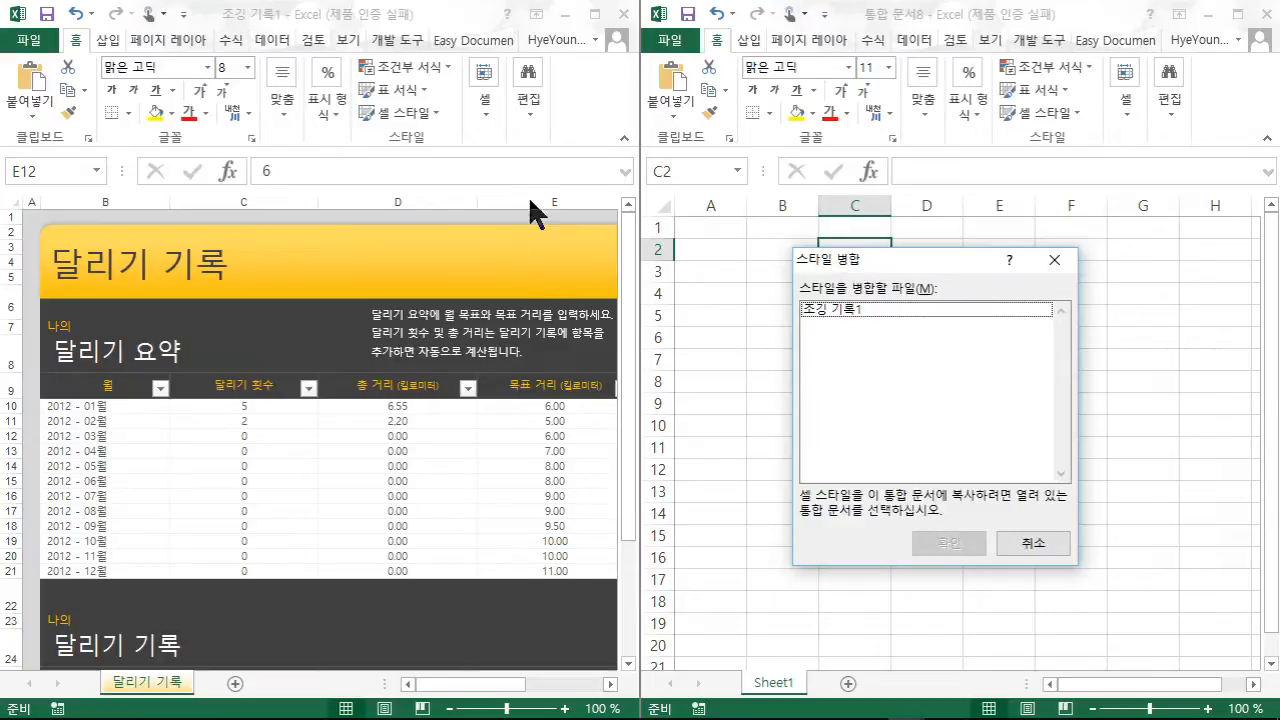
- Merge styles from 조깅 기록1, overwriting same-named styles
left_click(830, 309)
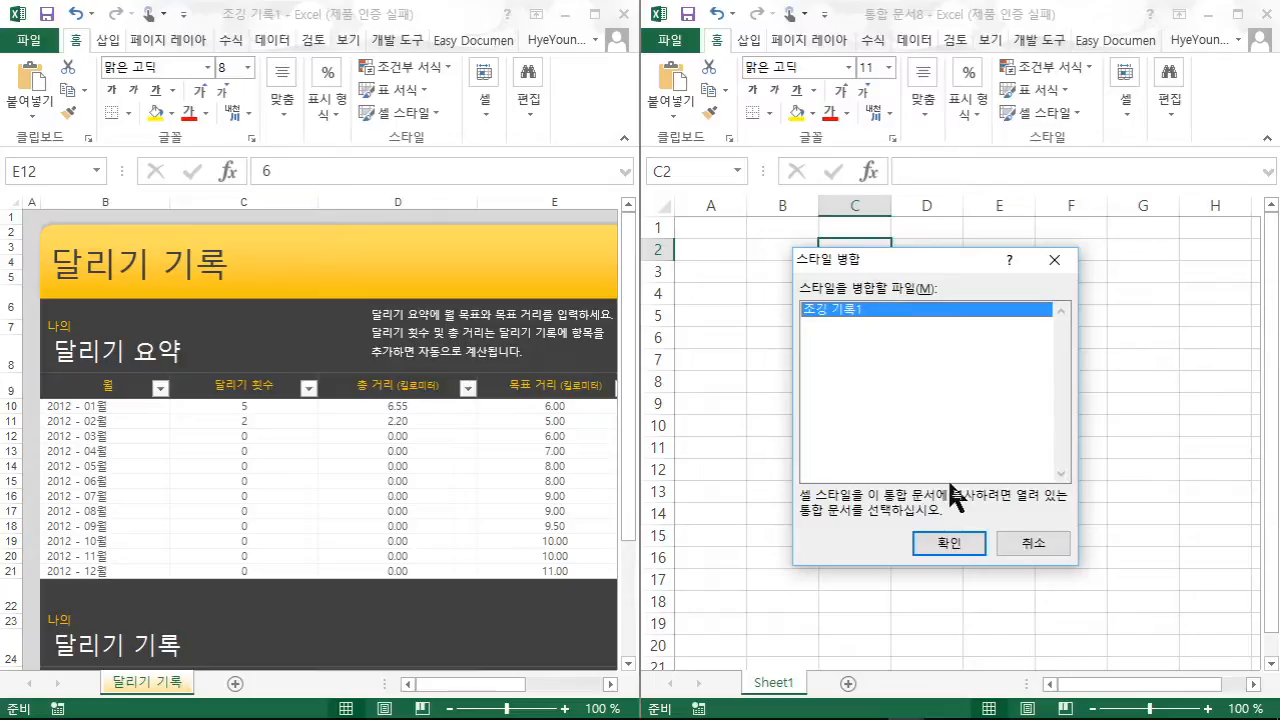
left_click(955, 543)
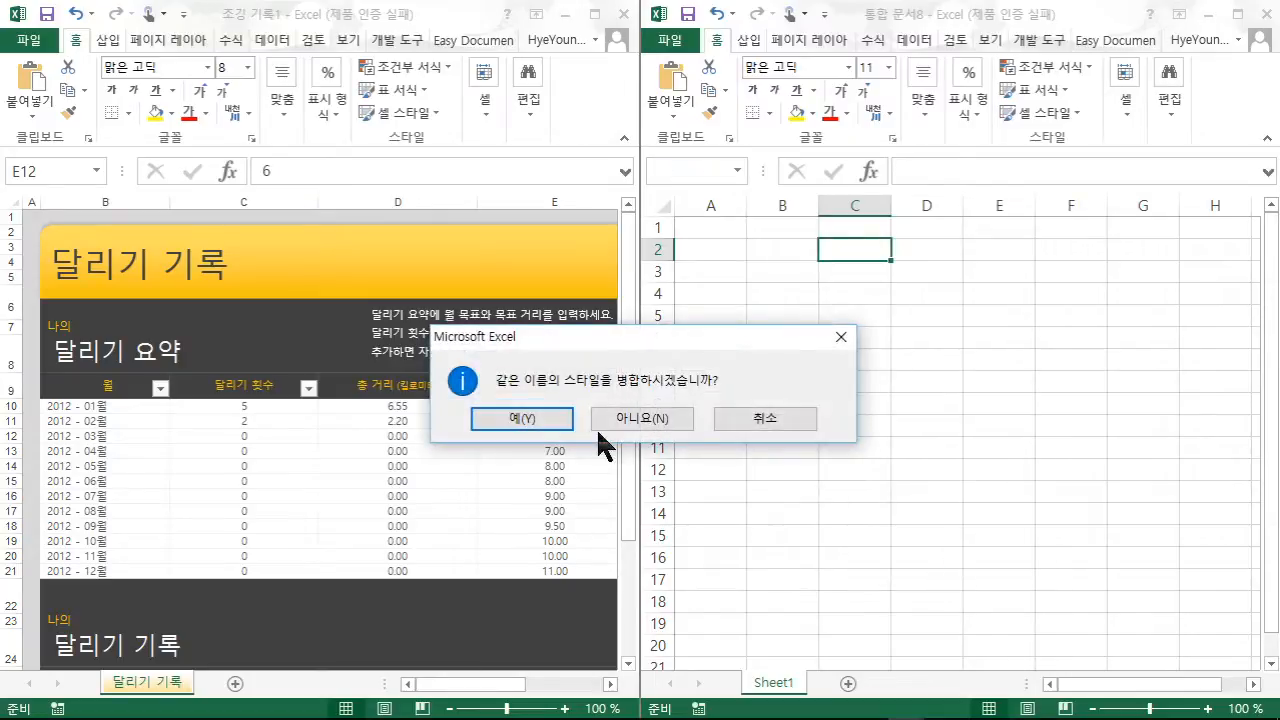
left_click(556, 424)
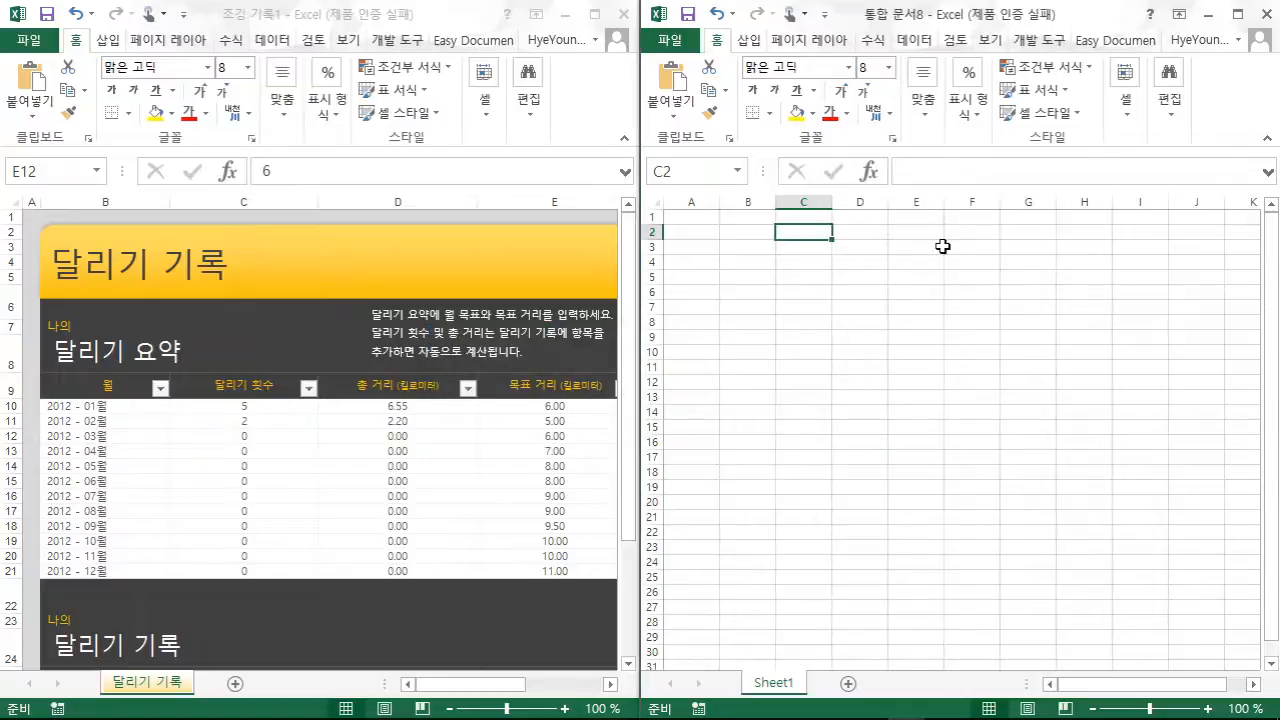
- Check the Cell Styles gallery for merged styles such as Dates, Months and Time
left_click(1072, 107)
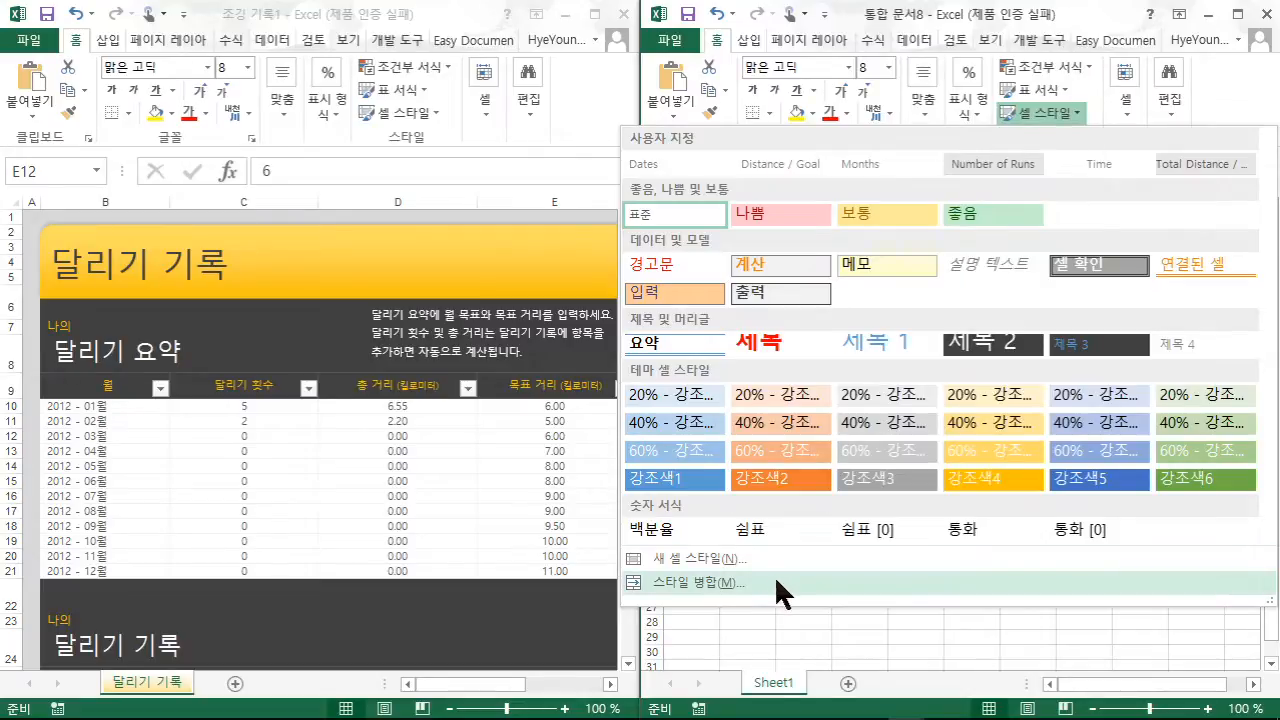
left_click(839, 623)
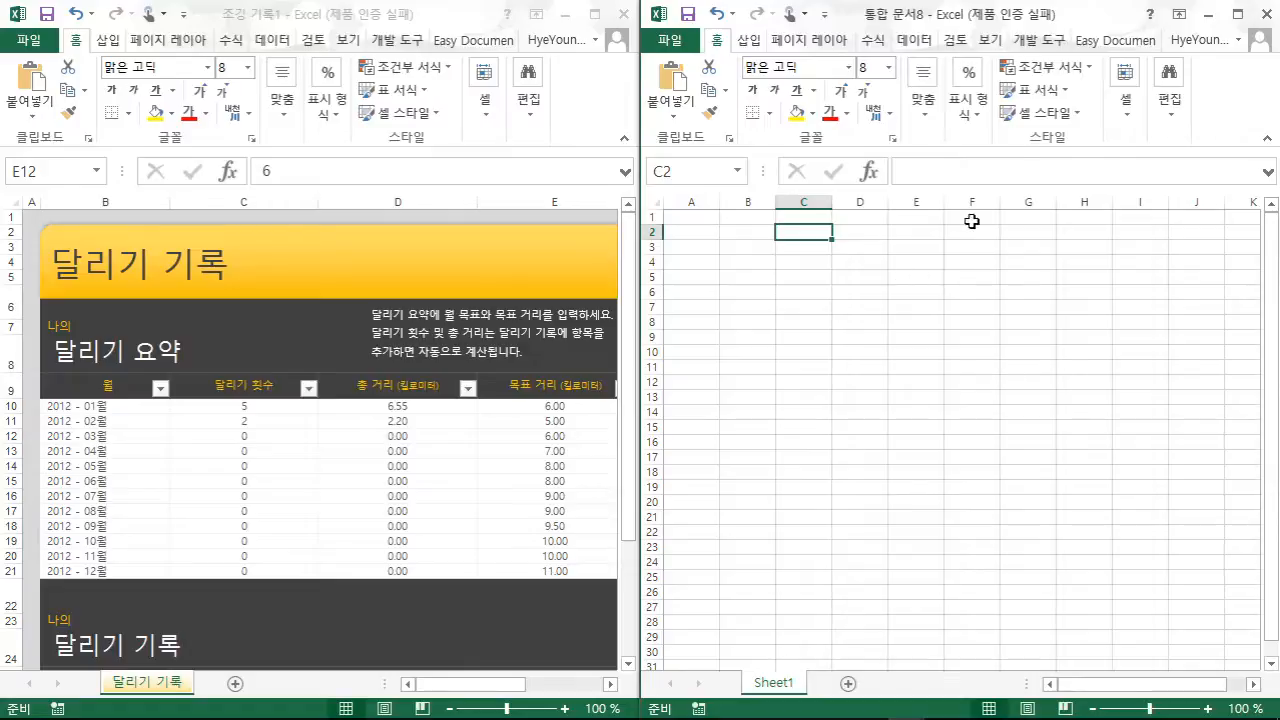
left_click(1060, 112)
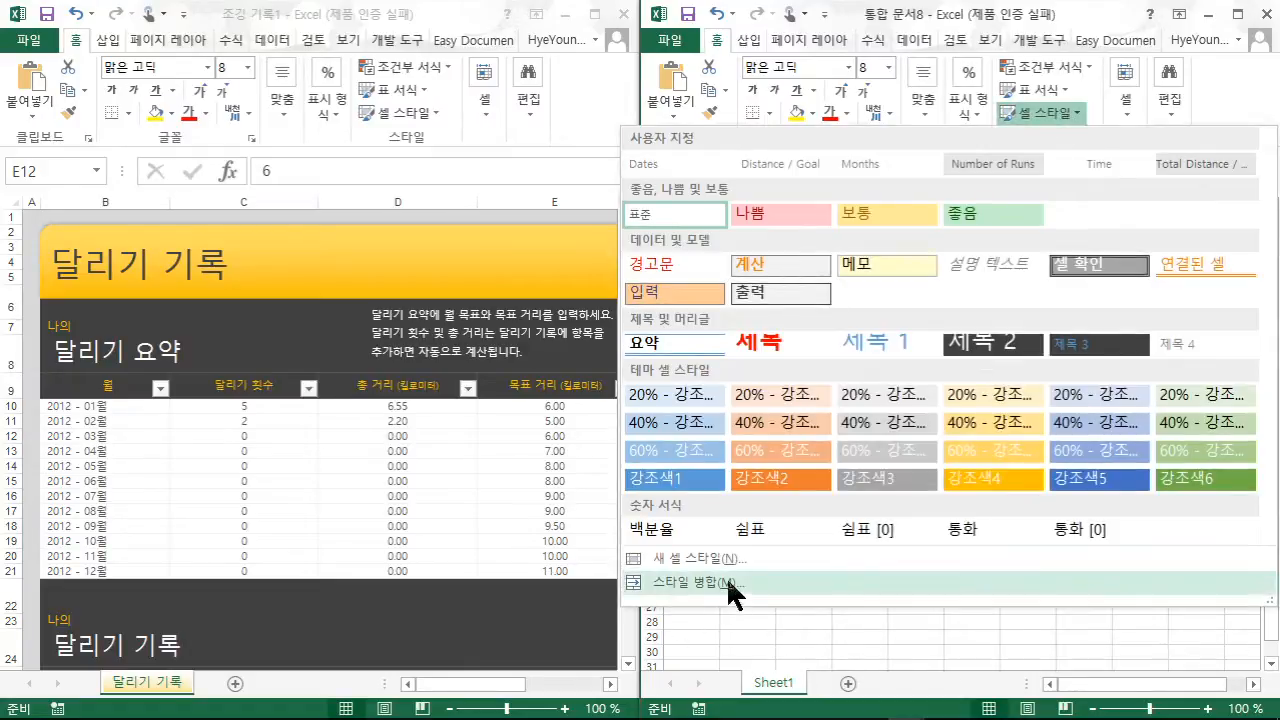
left_click(800, 616)
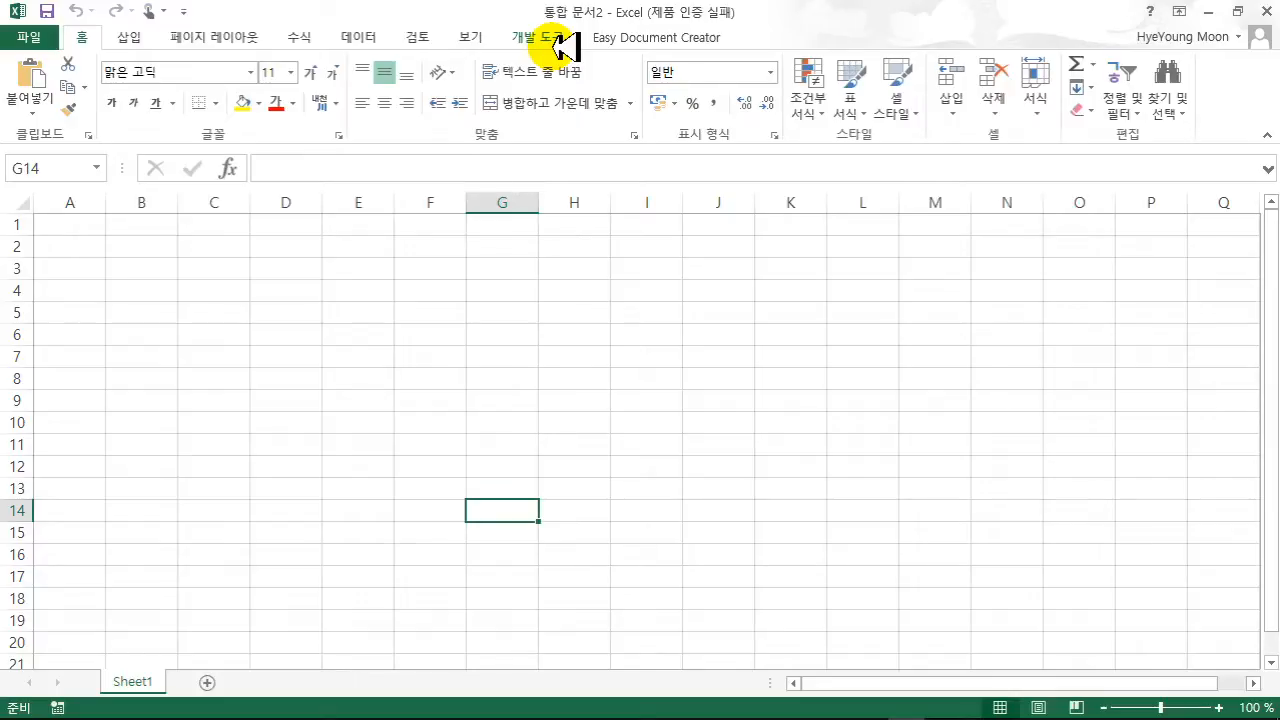
- Turn on 개발 도구 in Excel Options' ribbon customization and switch to that tab
left_click(58, 38)
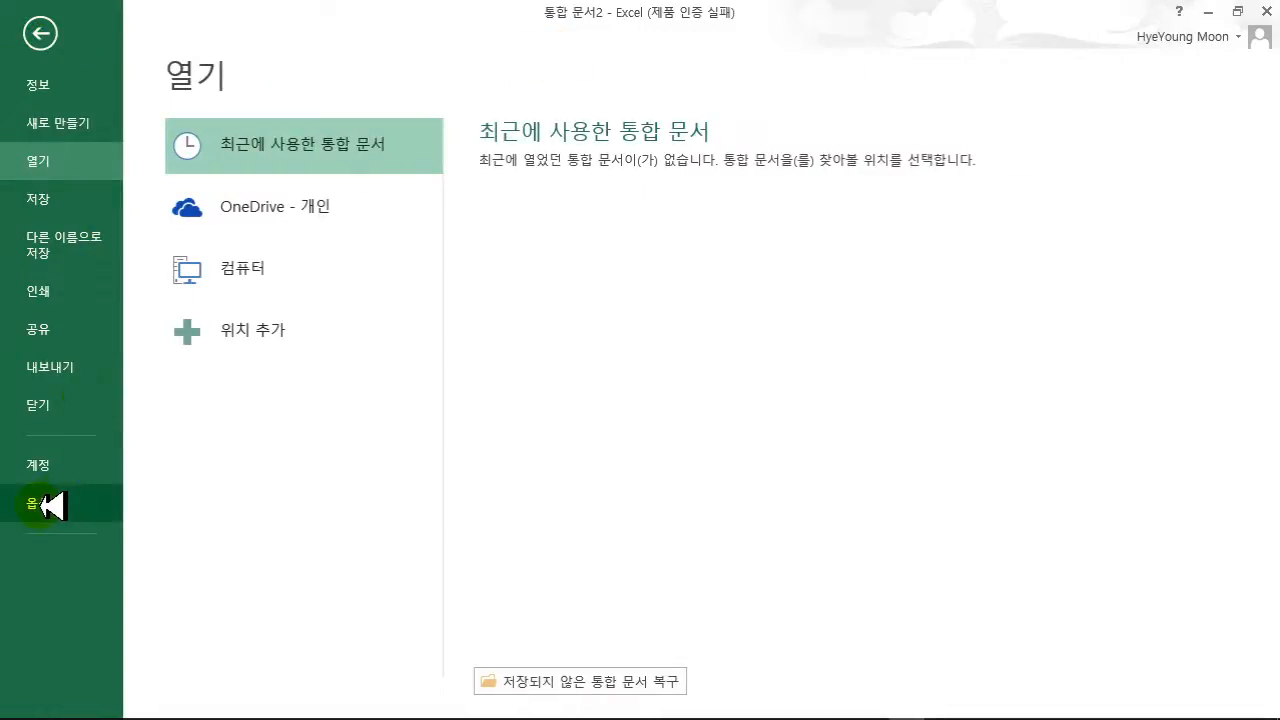
left_click(45, 505)
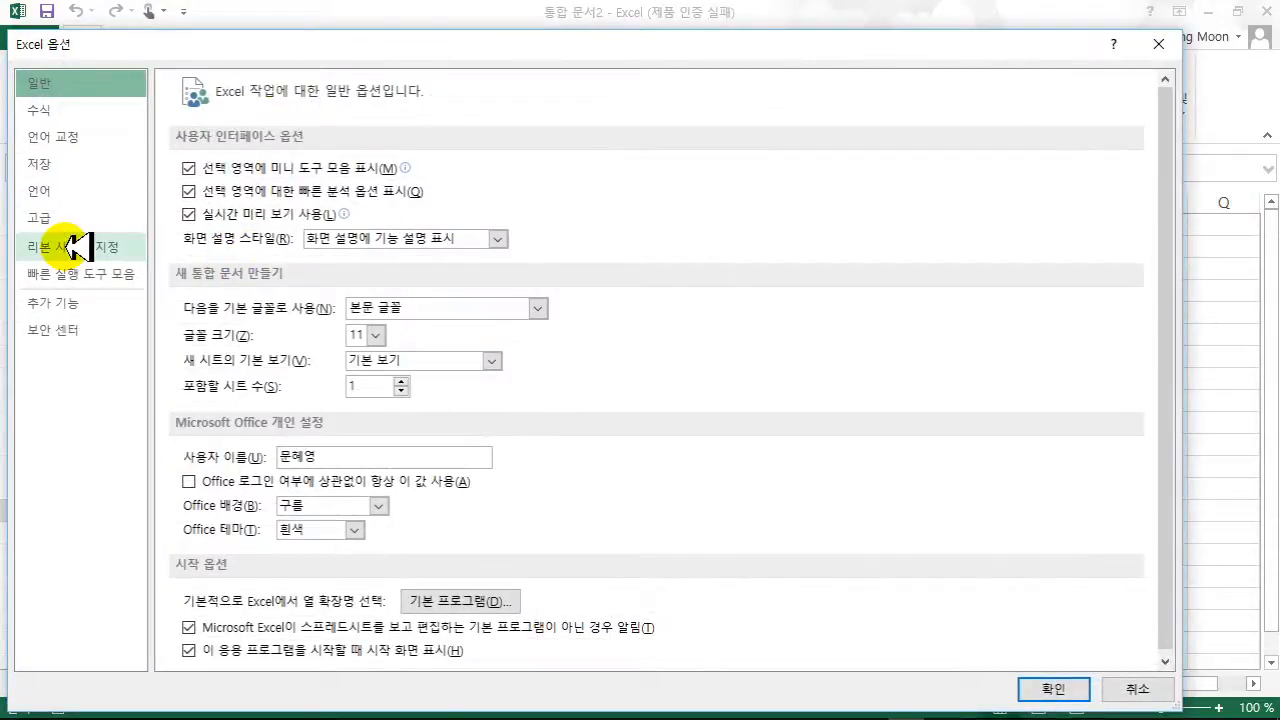
left_click(75, 246)
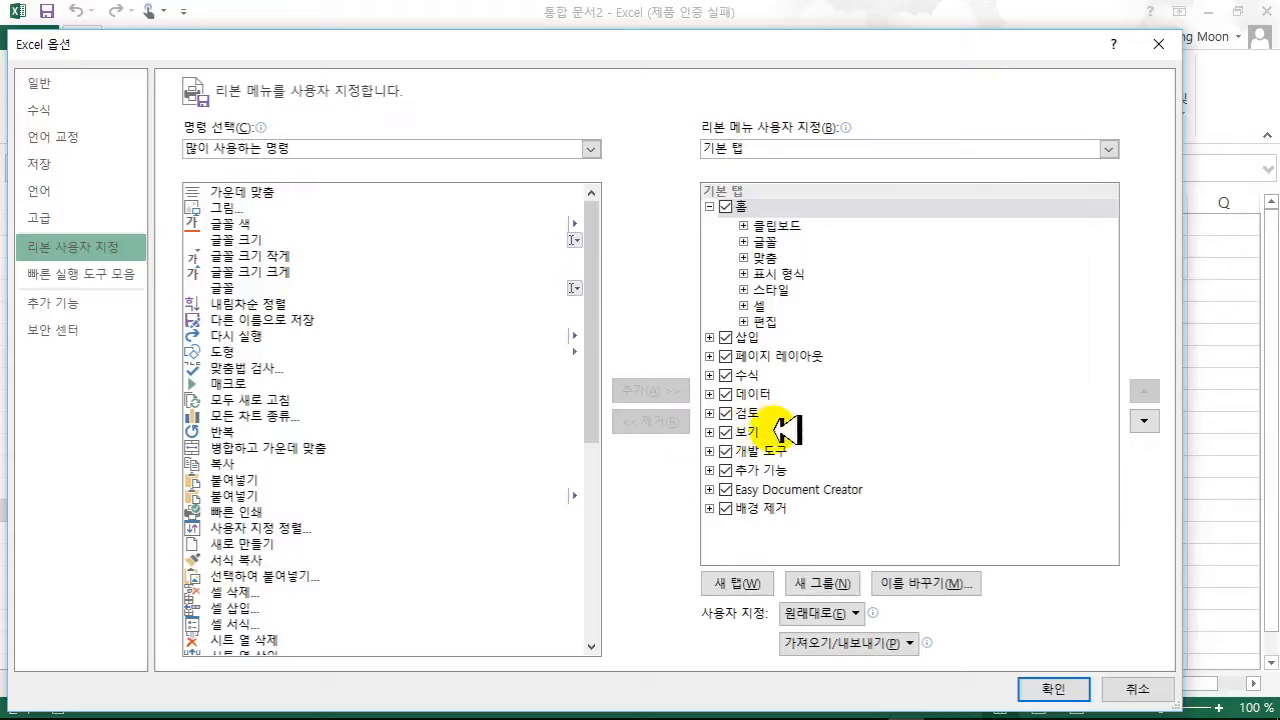
left_click(1050, 688)
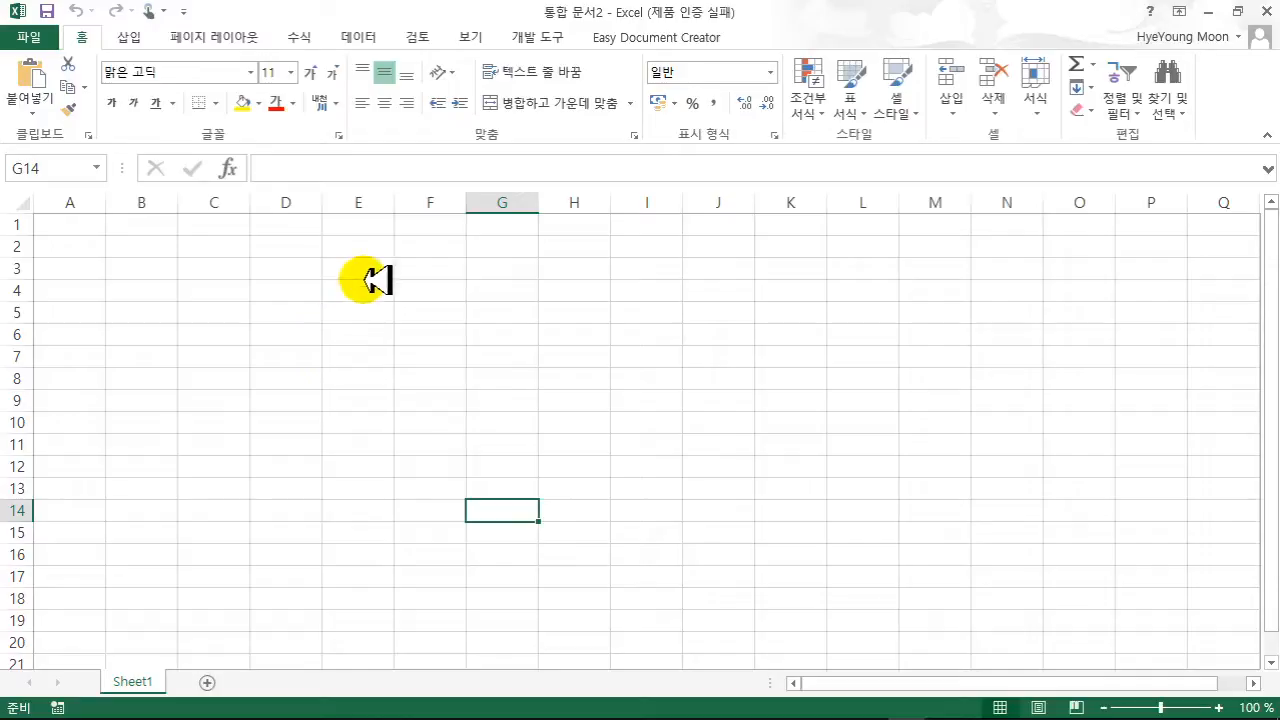
left_click(555, 38)
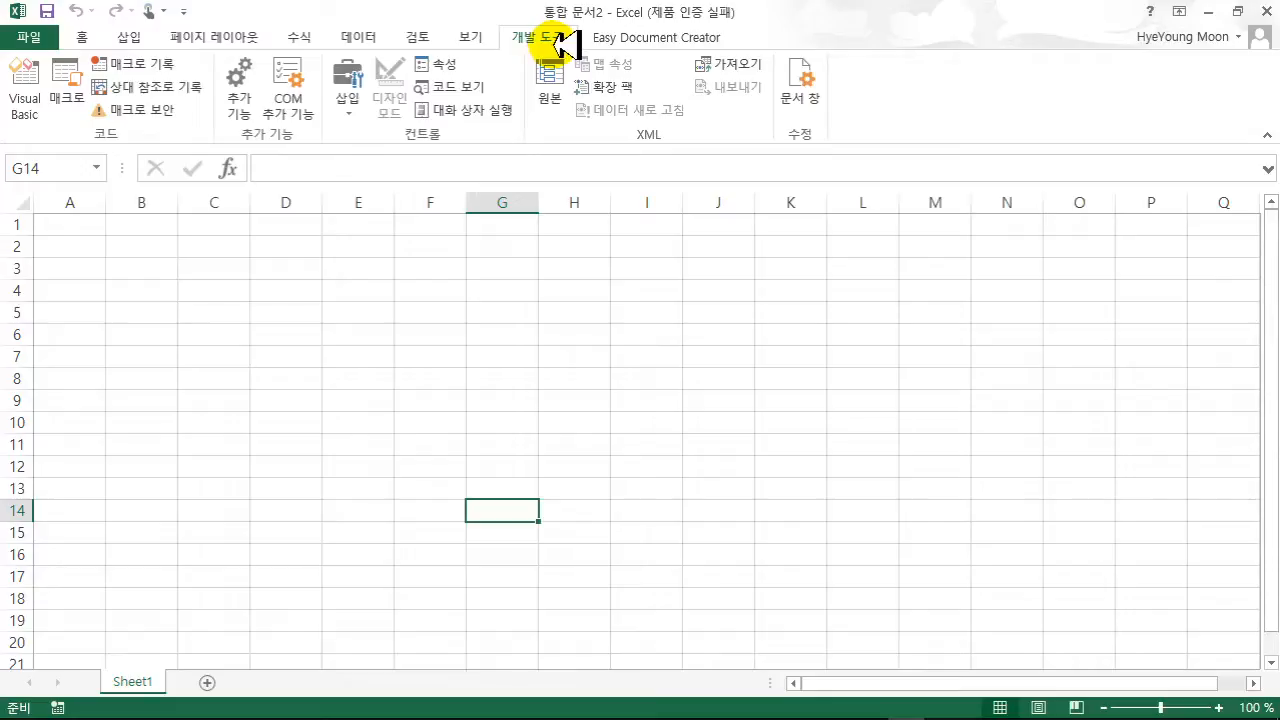
- Set Trust Center macro security to 모든 매크로 포함 (enable all macros)
left_click(158, 110)
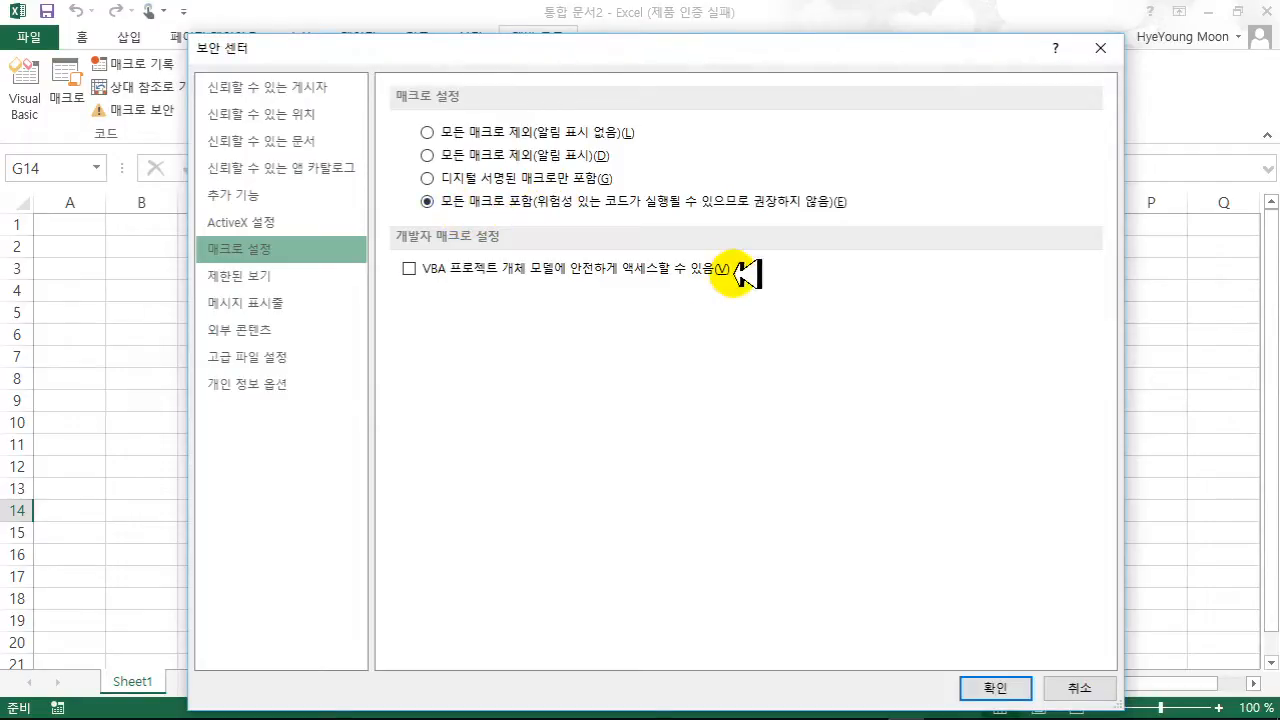
left_click(990, 687)
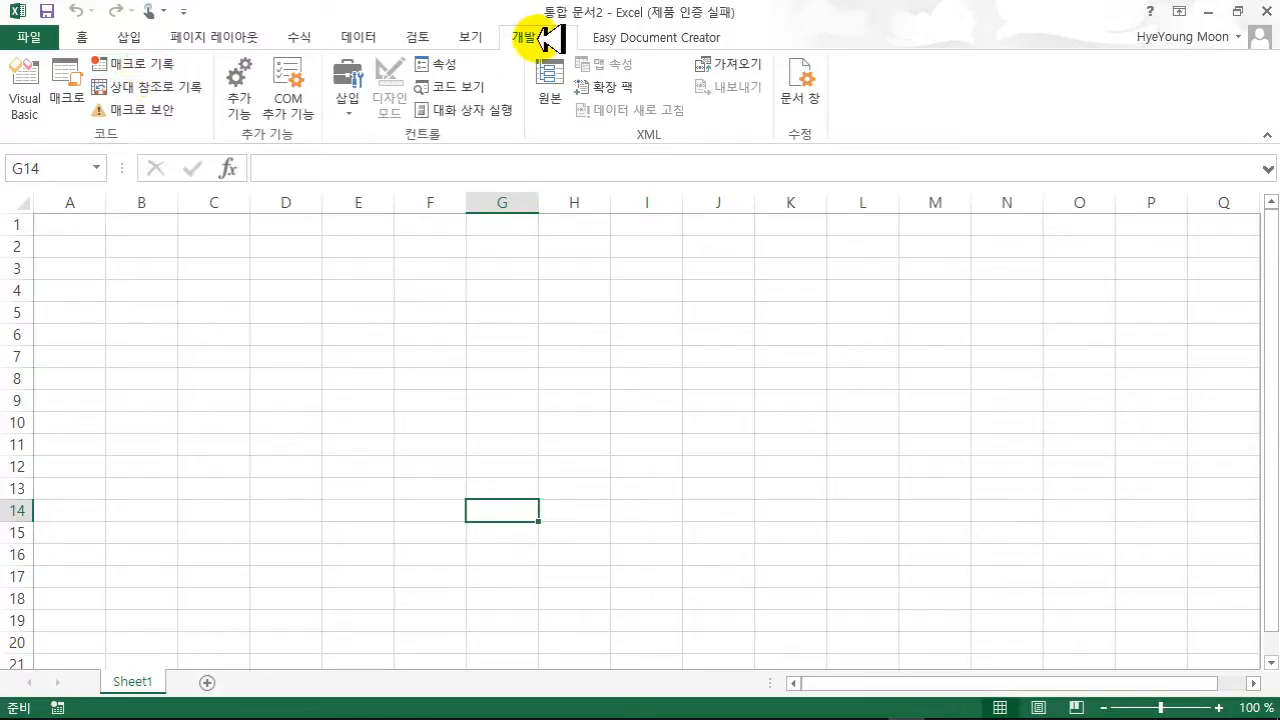
- Record a new macro named 합계구하기, stored in 현재 통합 문서
left_click(165, 65)
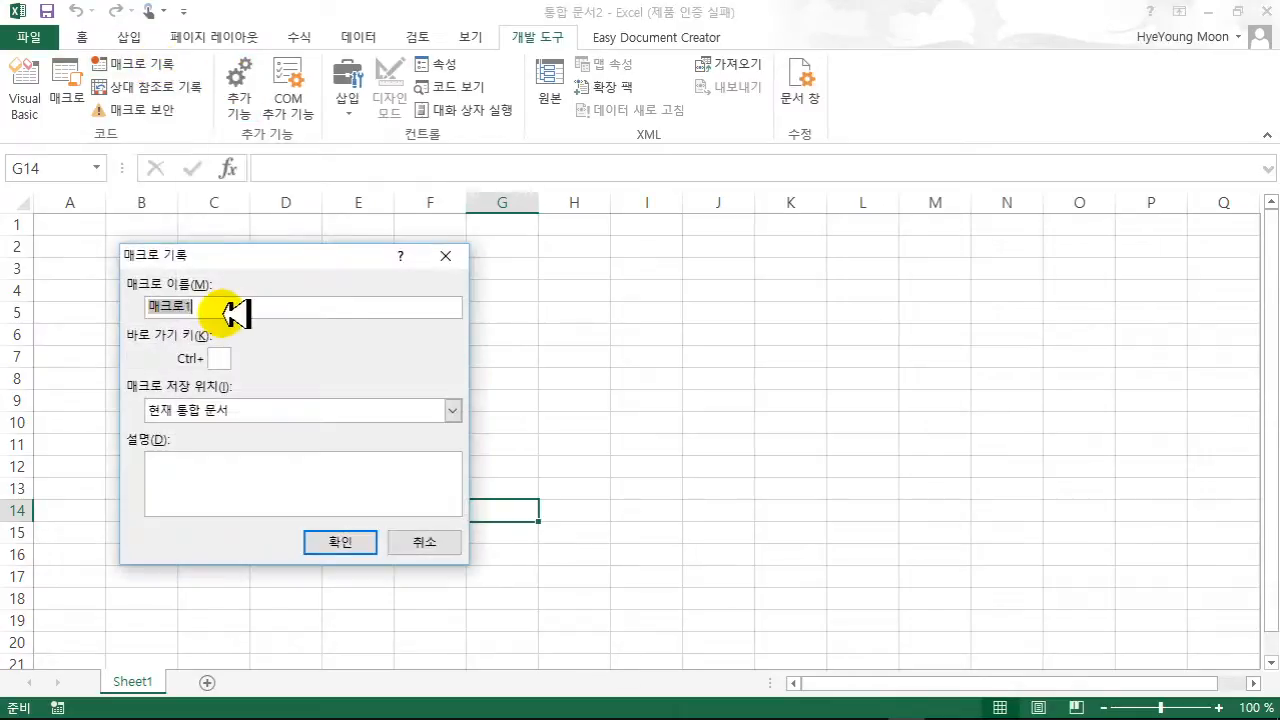
type("a")
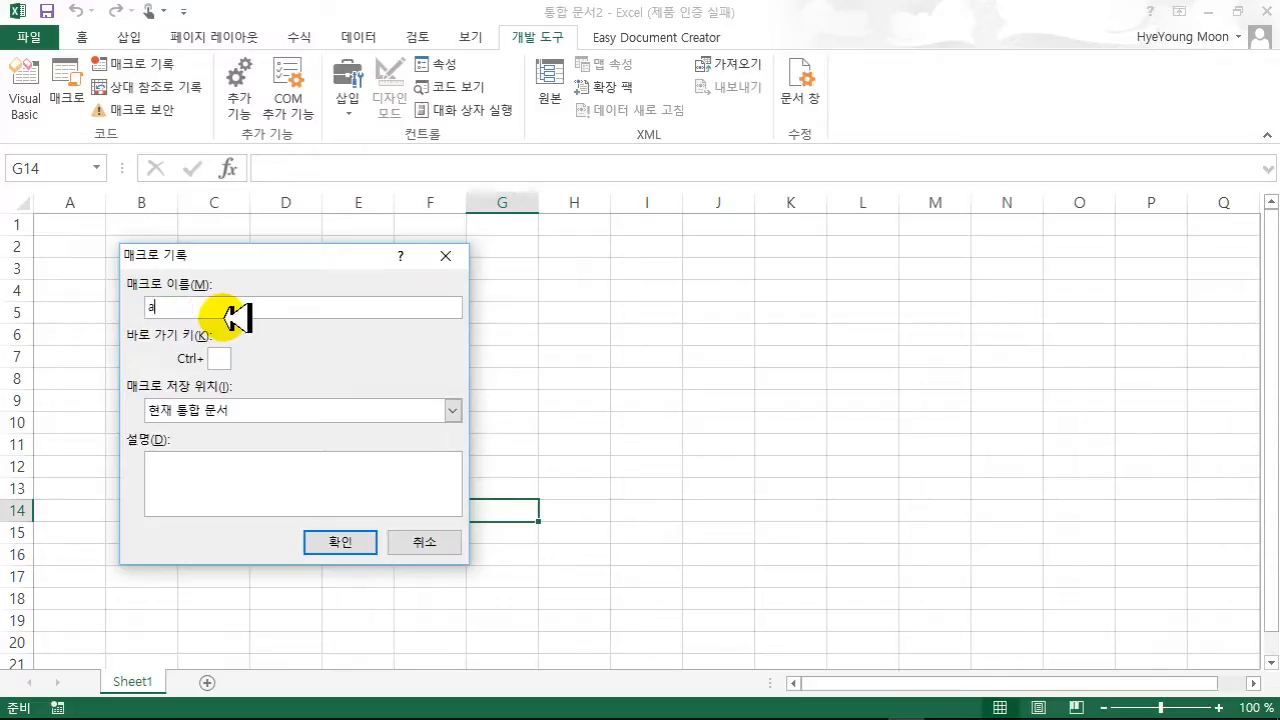
key("BackSpace")
type("합계구하기")
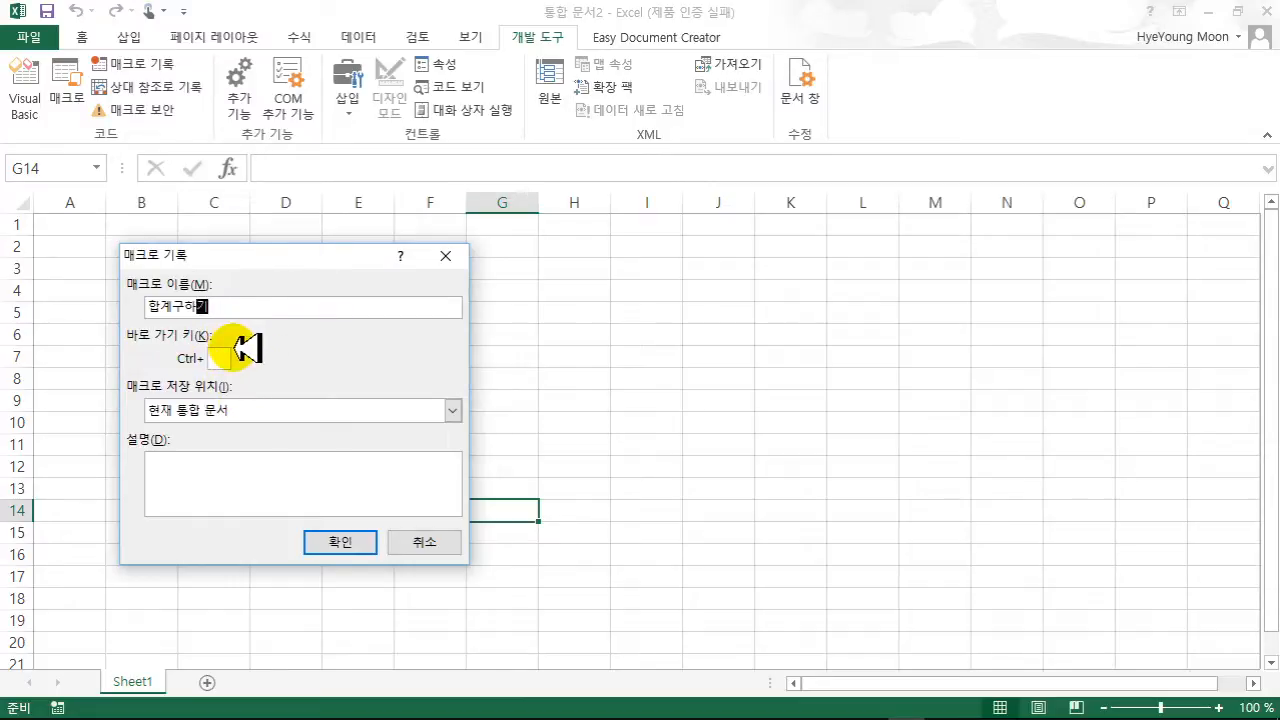
left_click(177, 485)
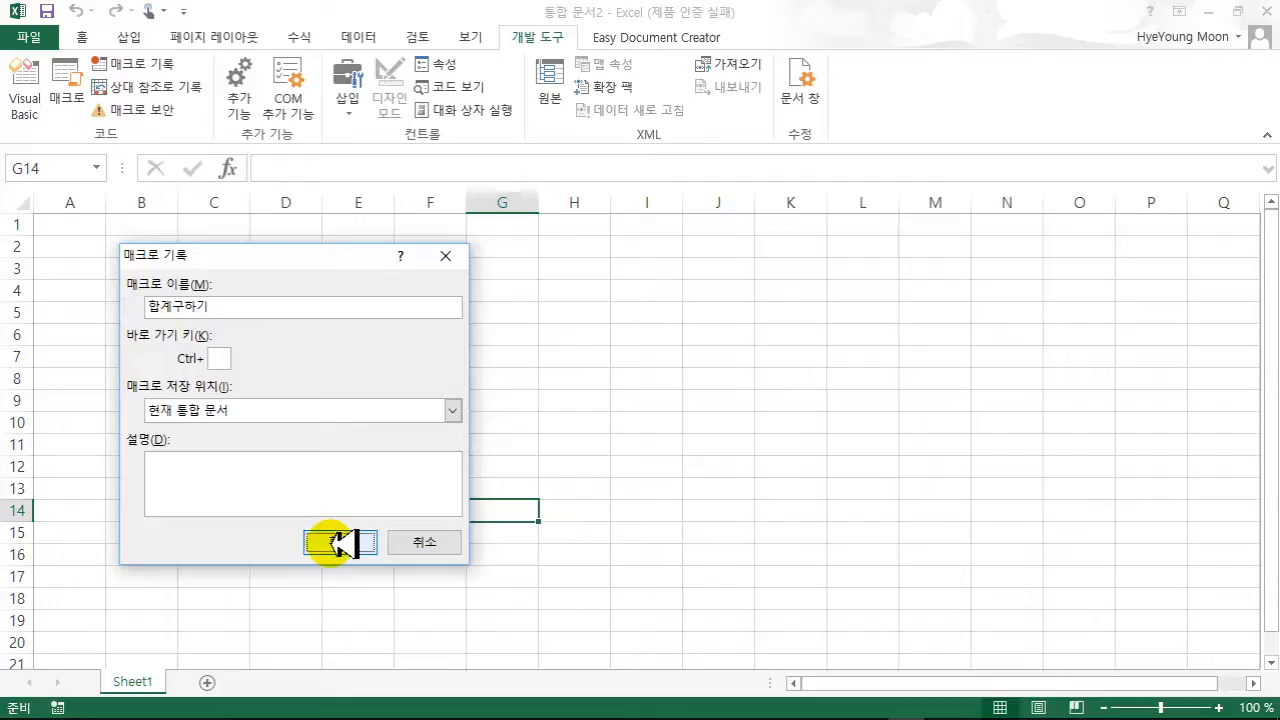
left_click(340, 542)
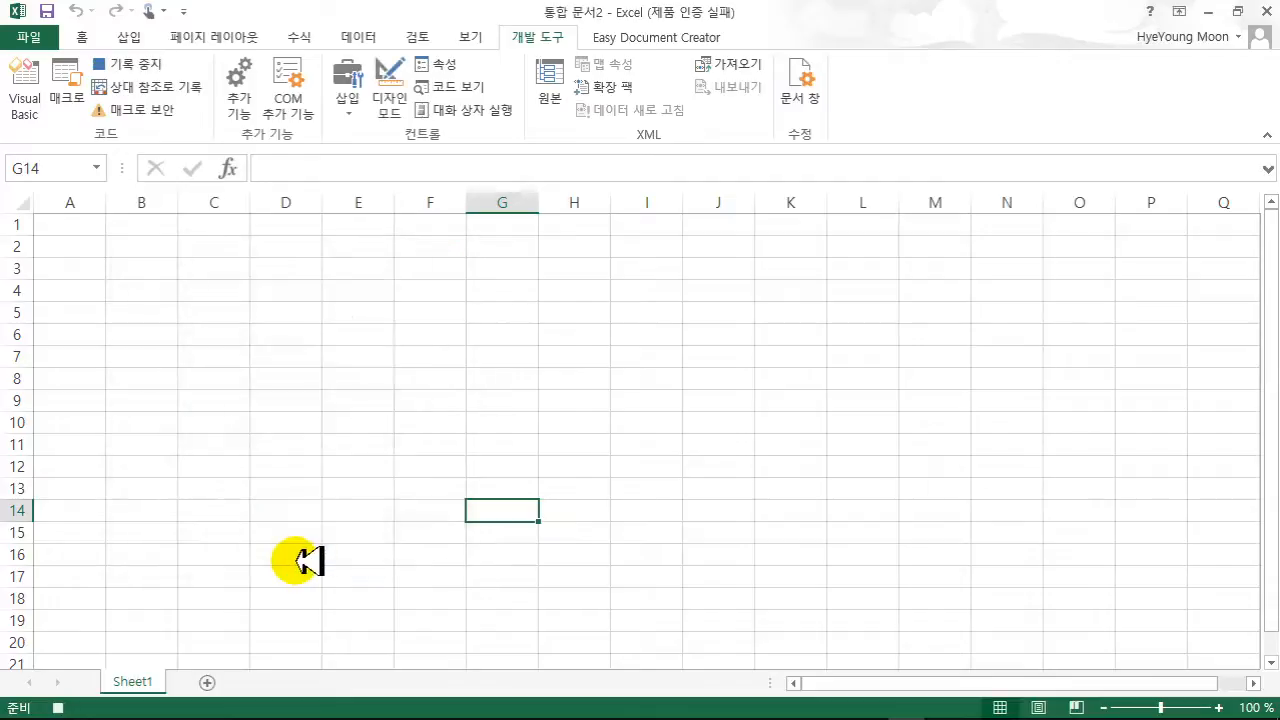
- Enter scores 45, 67, 98, 76 and 99 in B2:B6, then open the 홈 AutoSum dropdown
left_click(150, 247)
type("45")
key("Return")
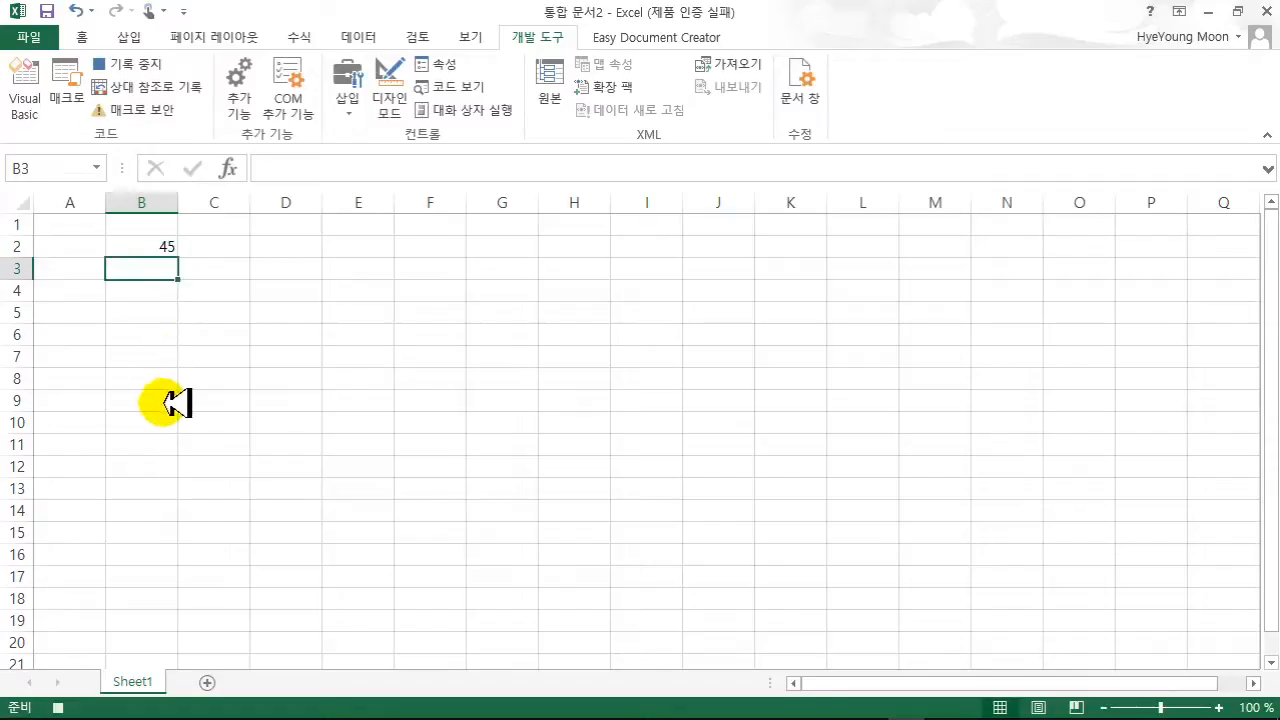
type("67")
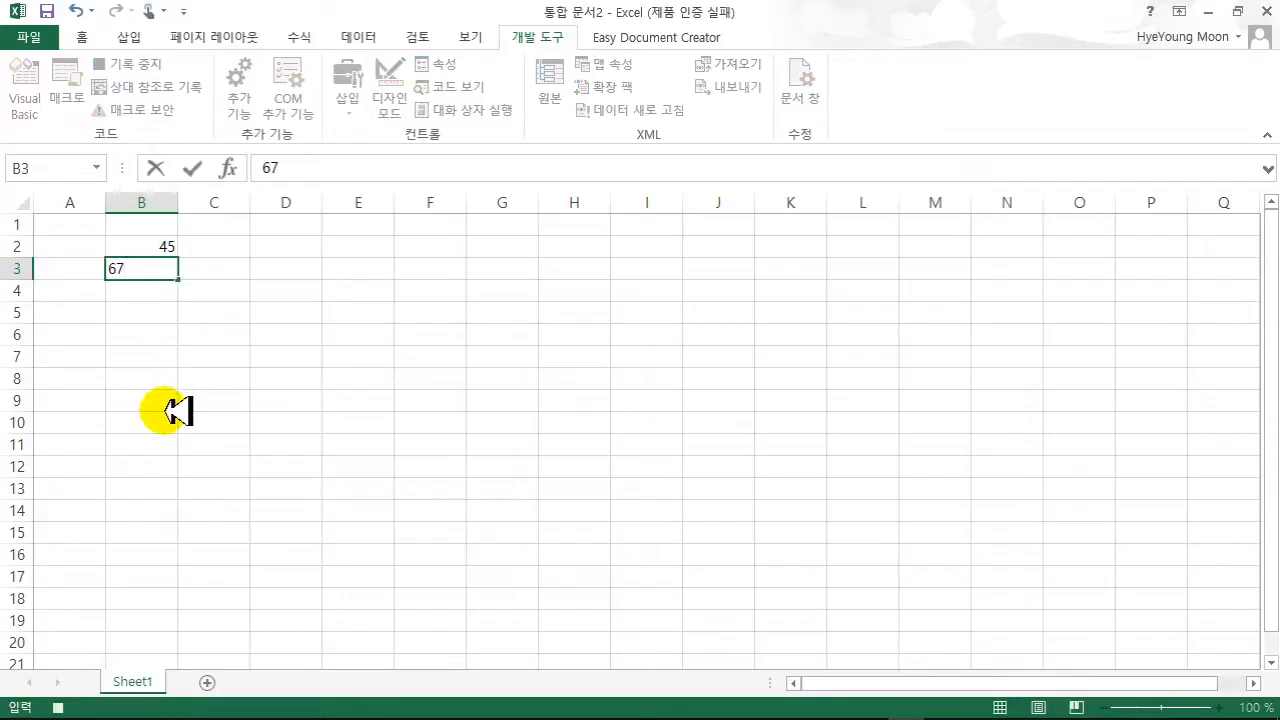
key("Return")
type("9")
key("Return")
type("7")
key("Return")
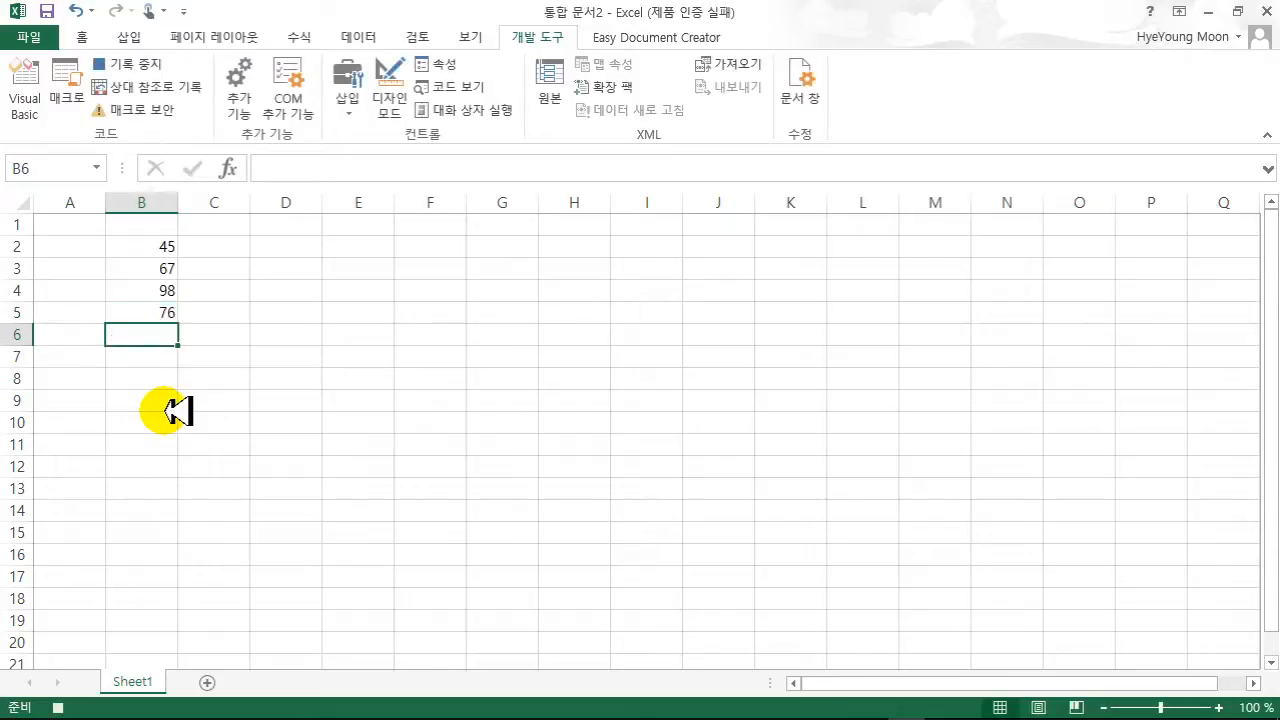
type("99")
key("Return")
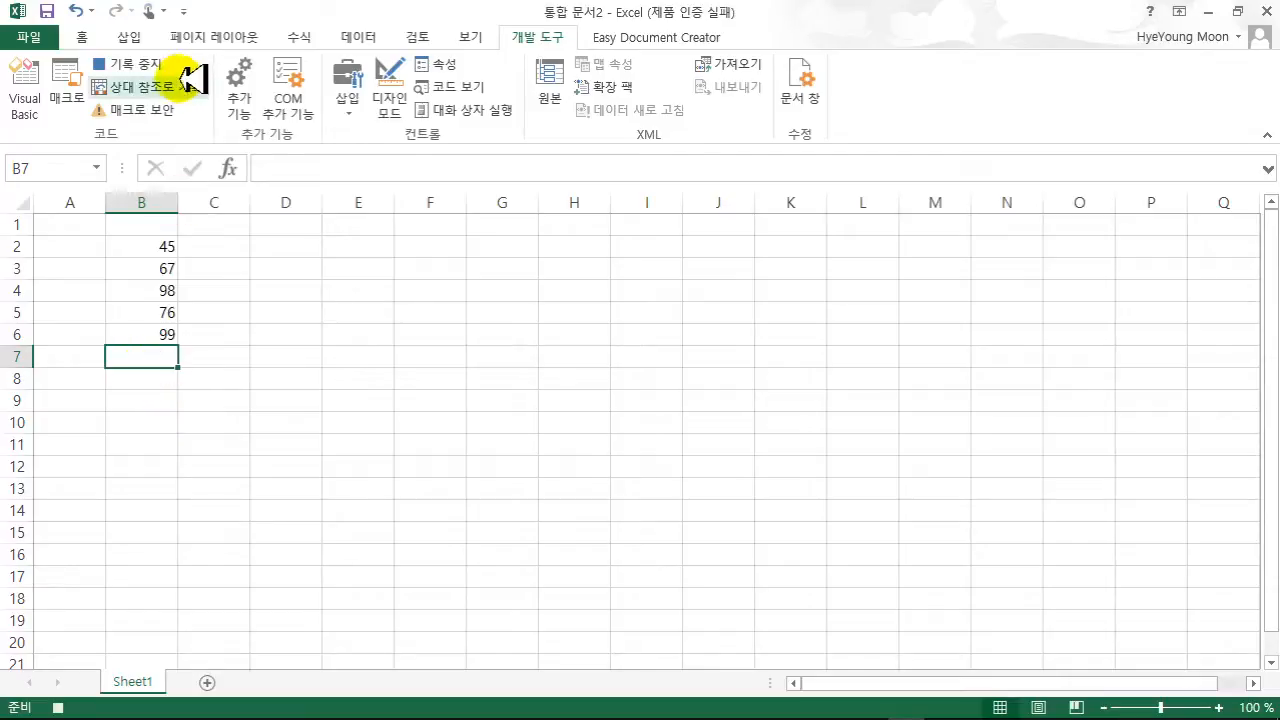
left_click(88, 37)
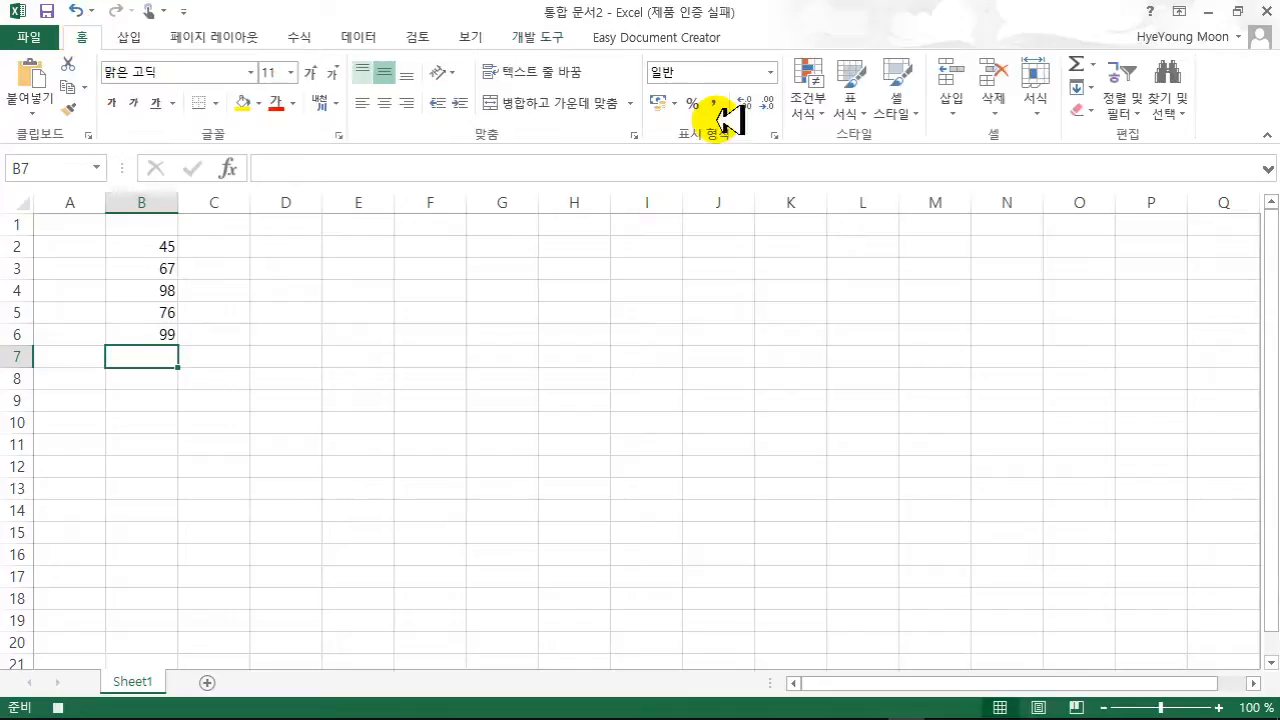
left_click(1094, 64)
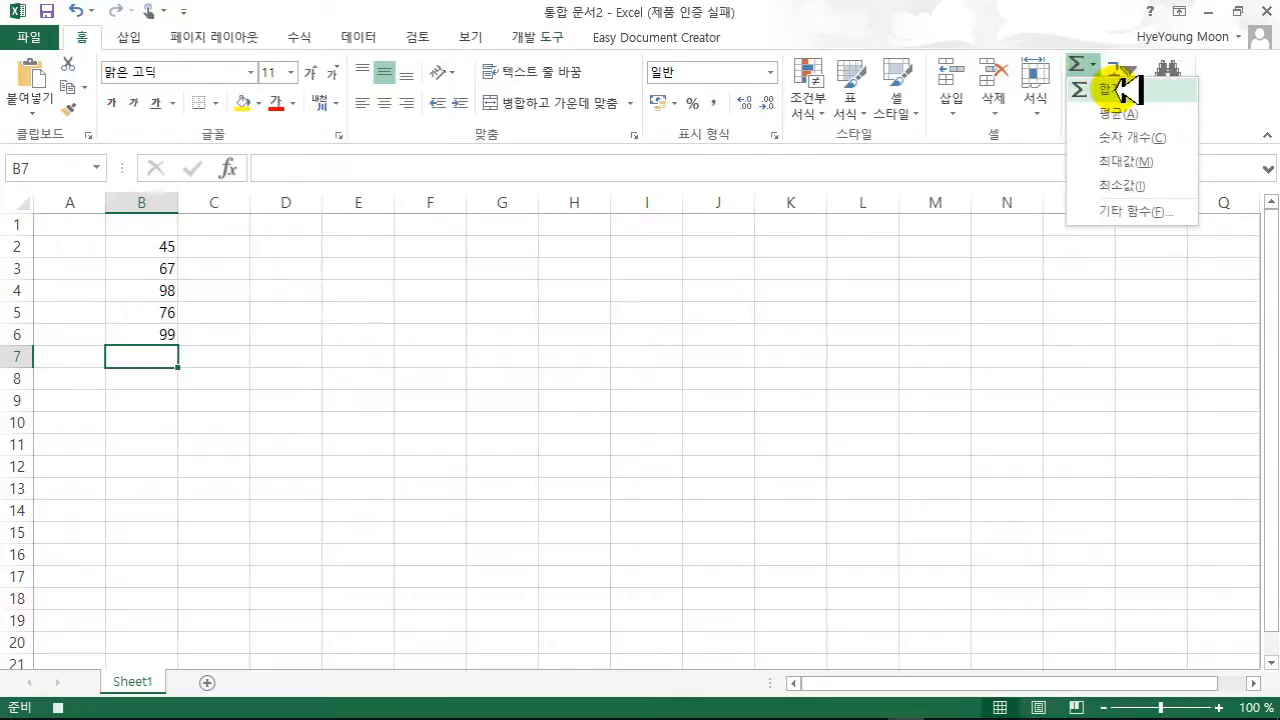
- Insert =SUM(B2:B6) in B7 to total the scores as 385
left_click(1122, 90)
left_click_drag(171, 248, 158, 354)
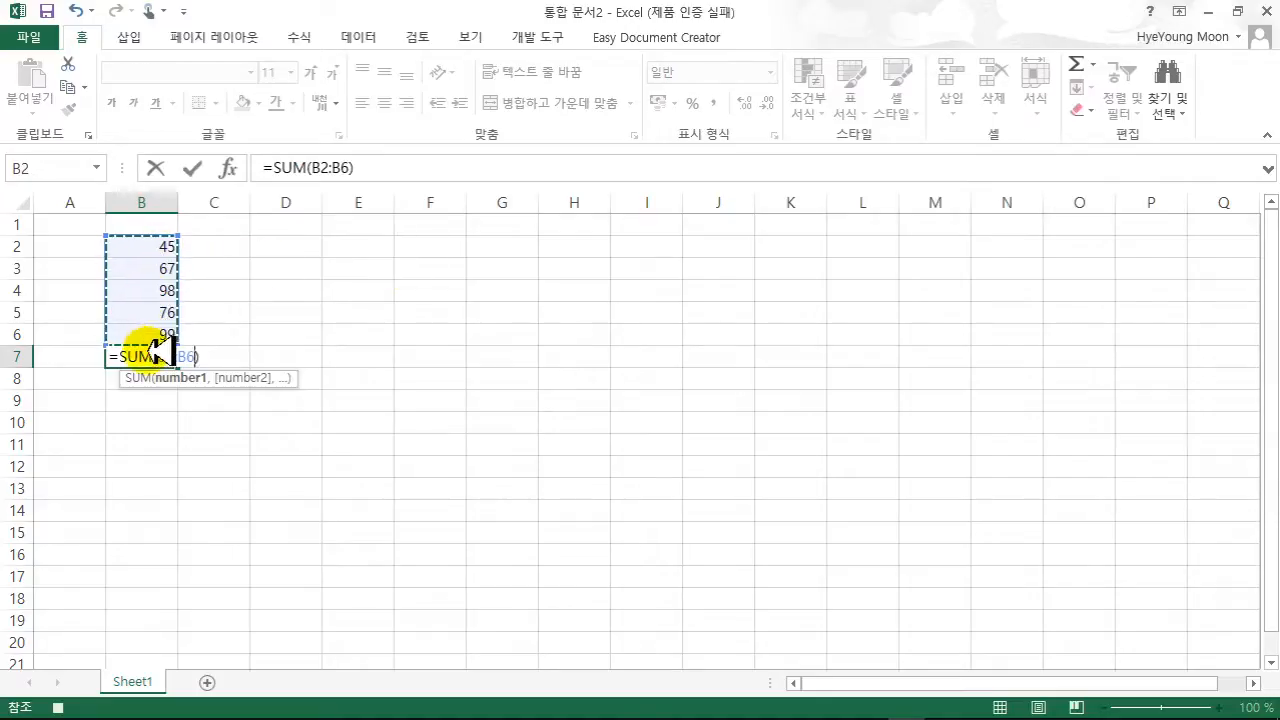
key("Return")
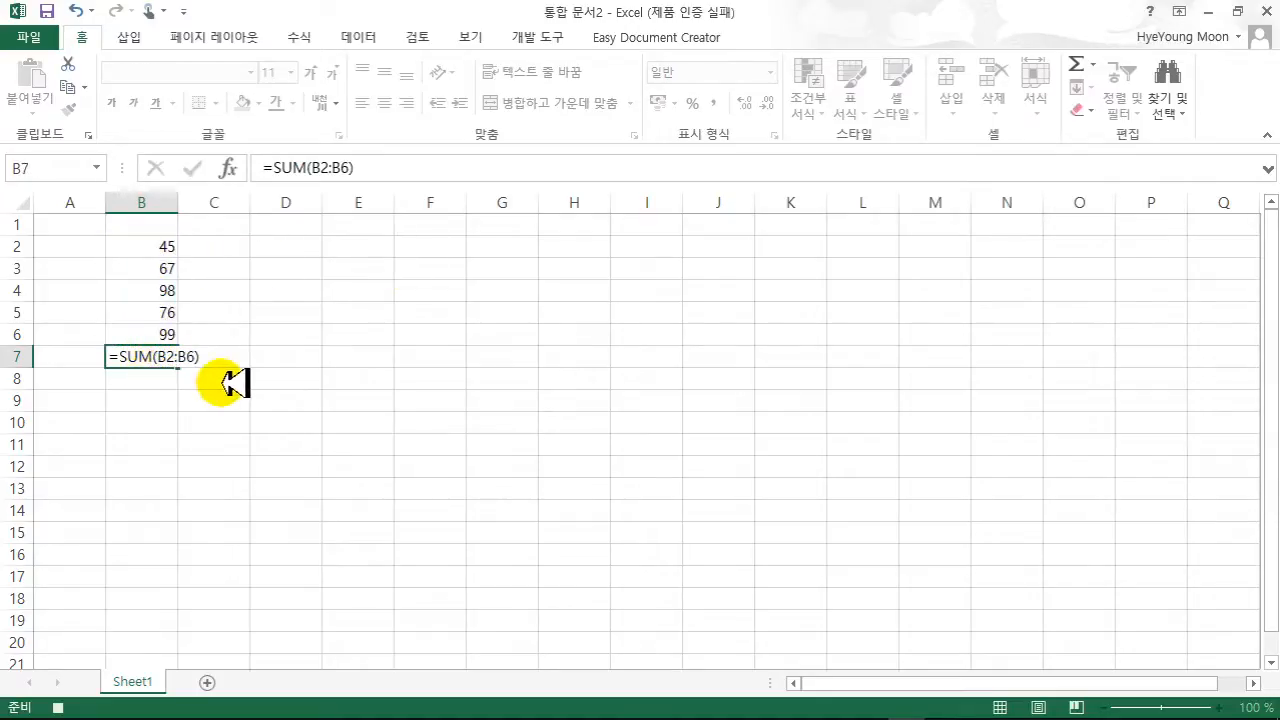
- Give the B7 total a yellow fill and red font color
left_click(140, 356)
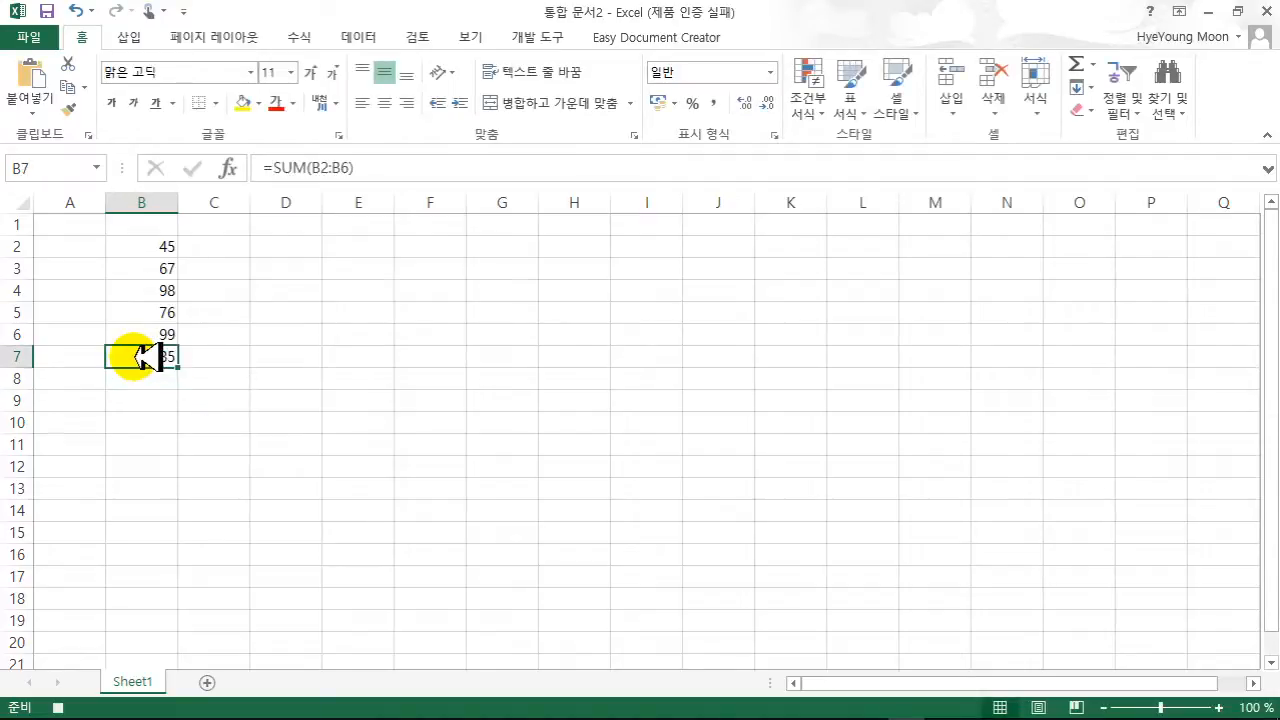
left_click(245, 104)
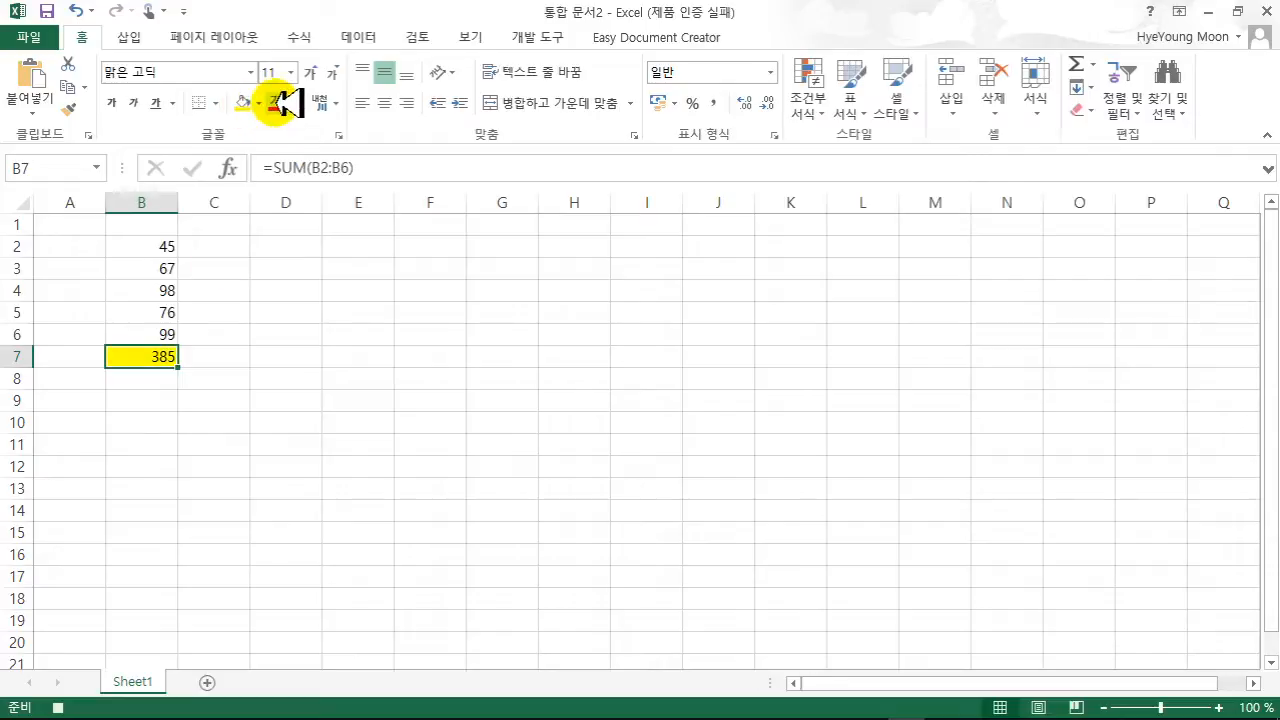
left_click(277, 104)
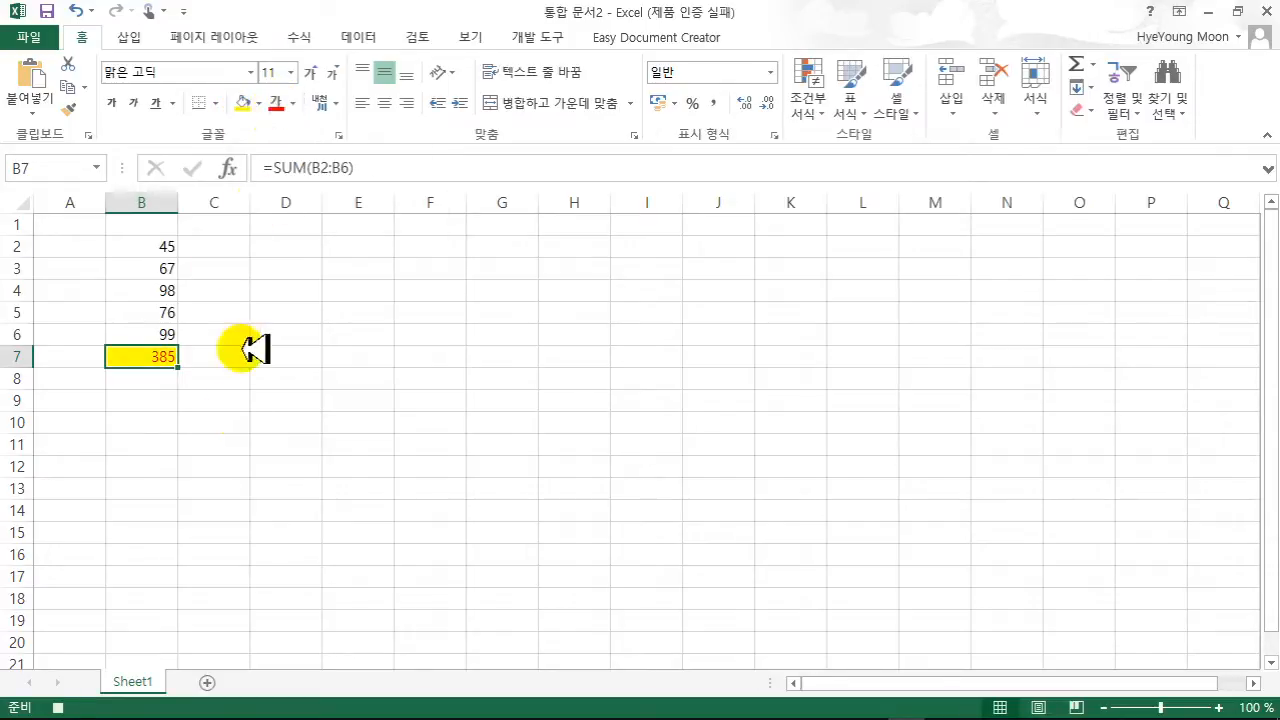
left_click(338, 413)
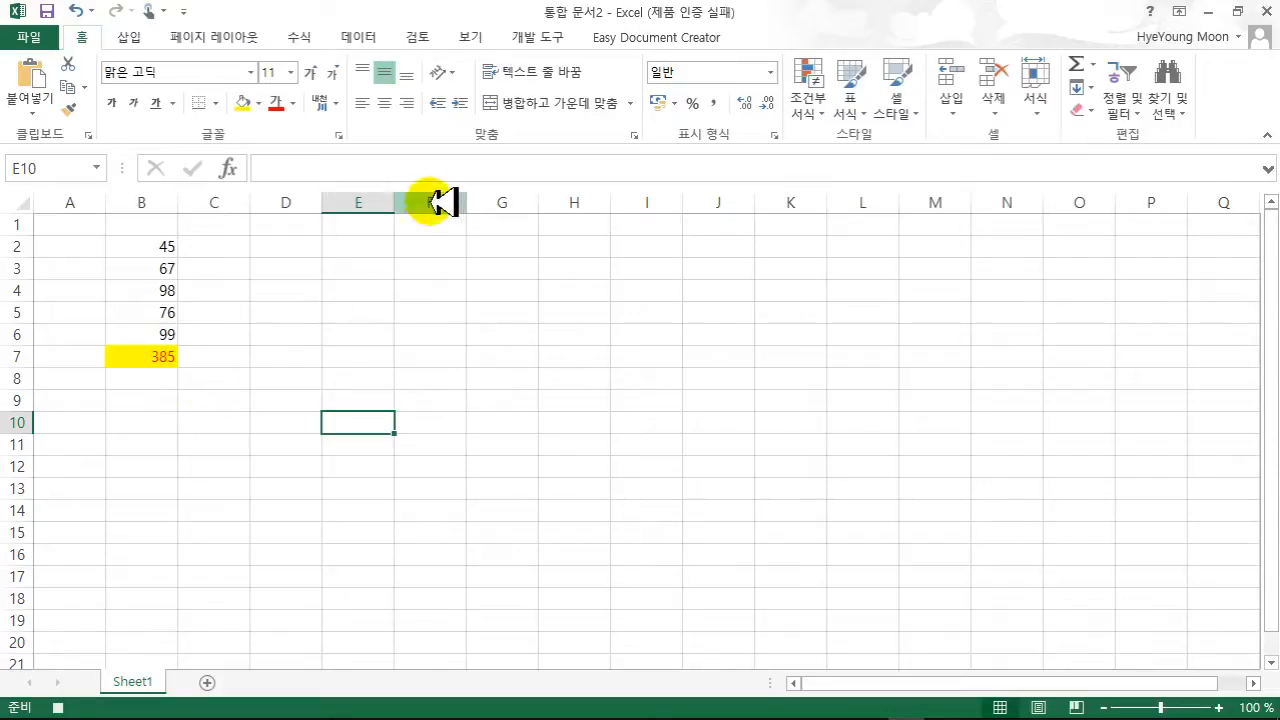
- Stop the macro recording and create a new blank workbook, 통합 문서3
left_click(553, 38)
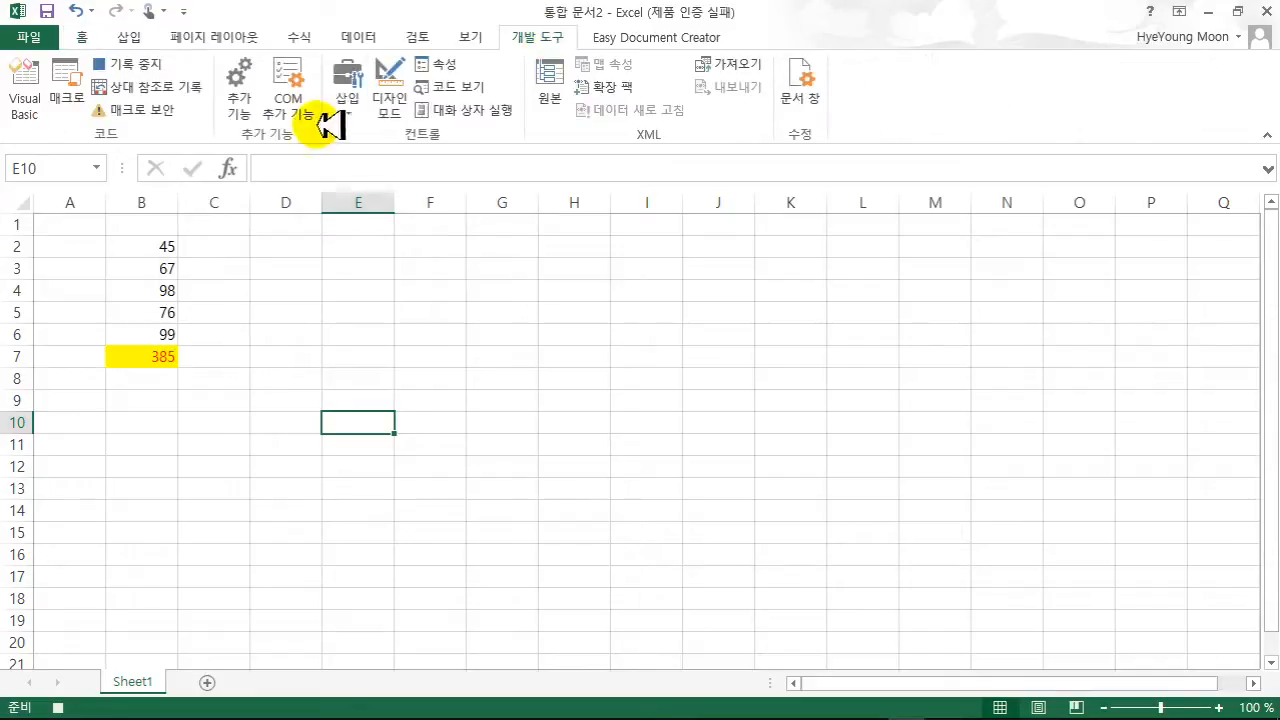
left_click(148, 66)
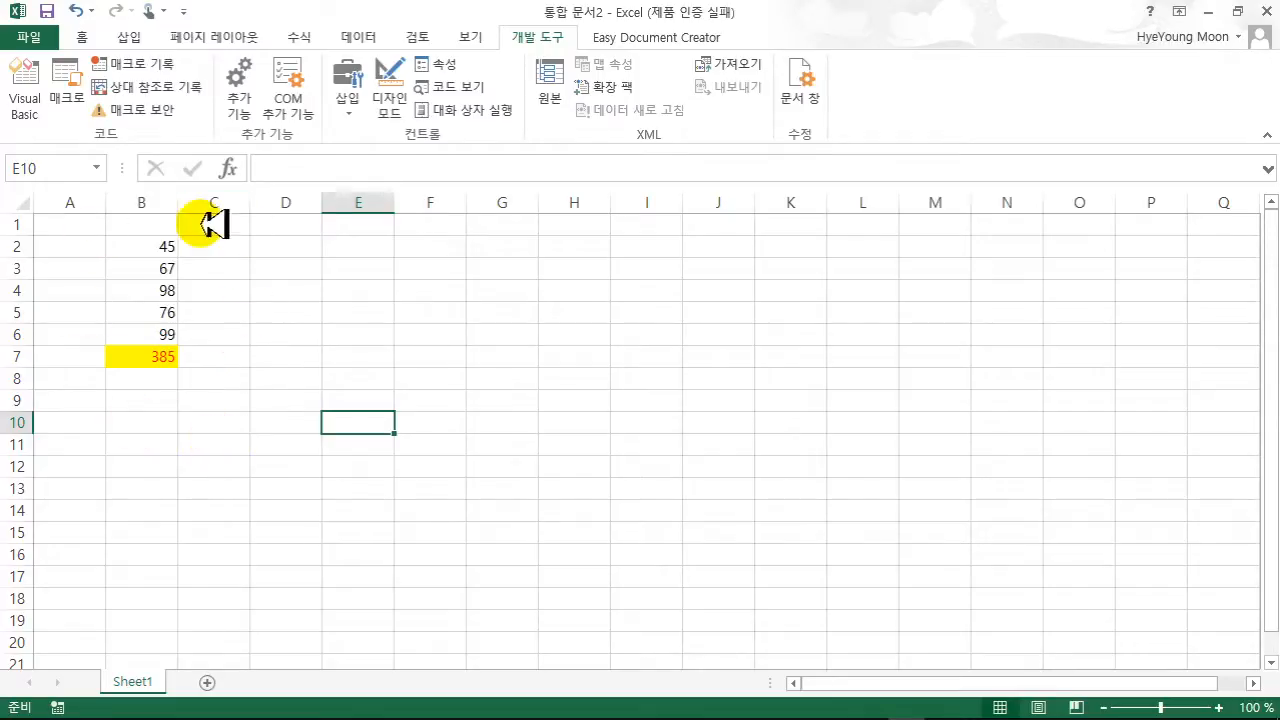
left_click(52, 36)
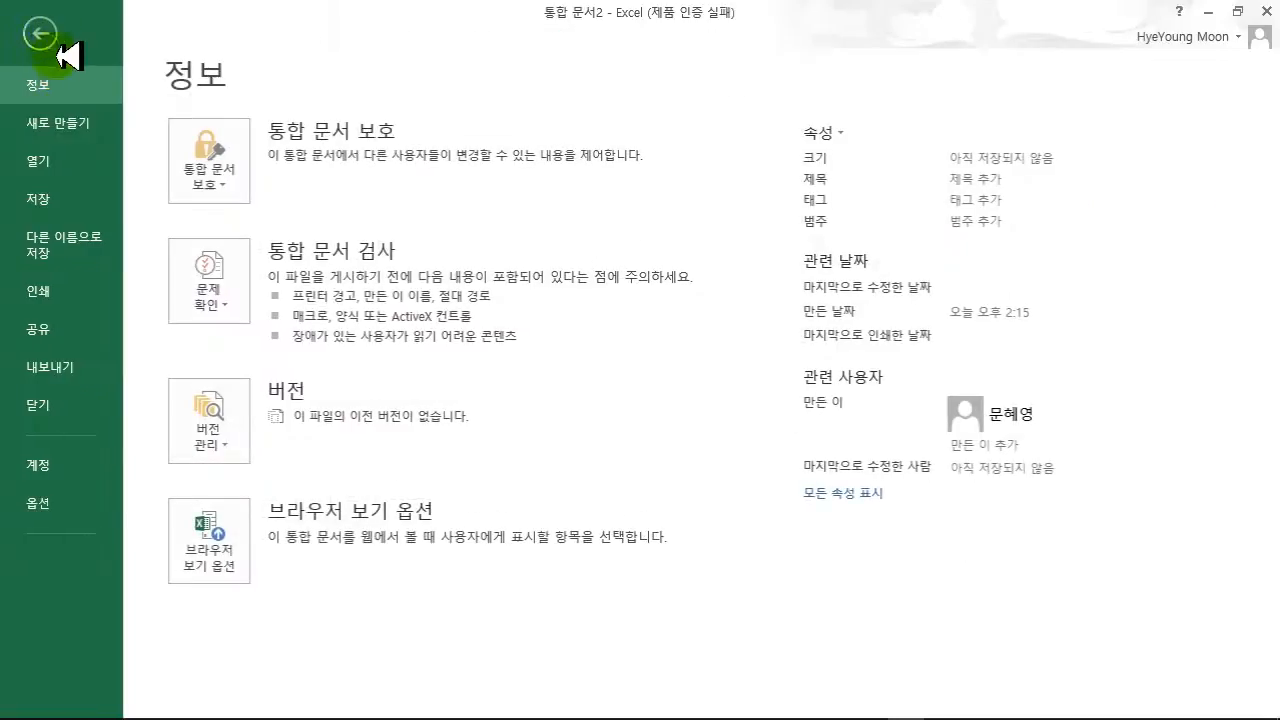
left_click(71, 121)
left_click(262, 361)
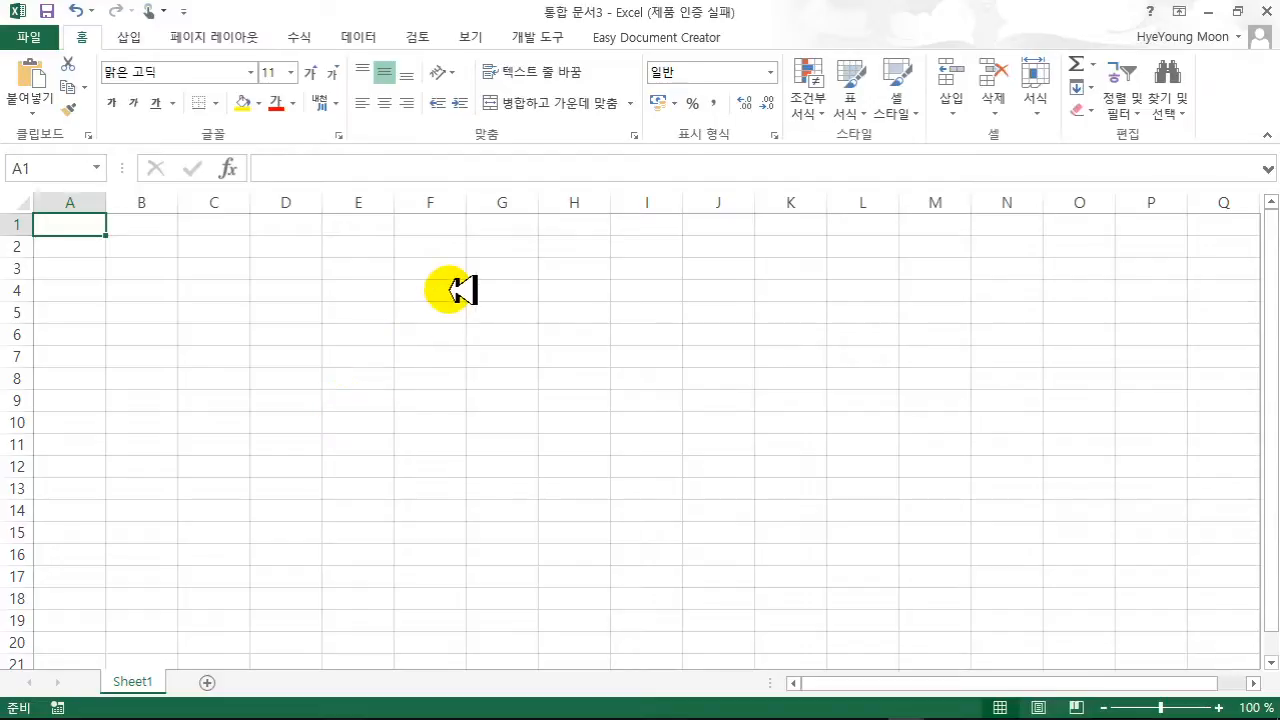
left_click(472, 32)
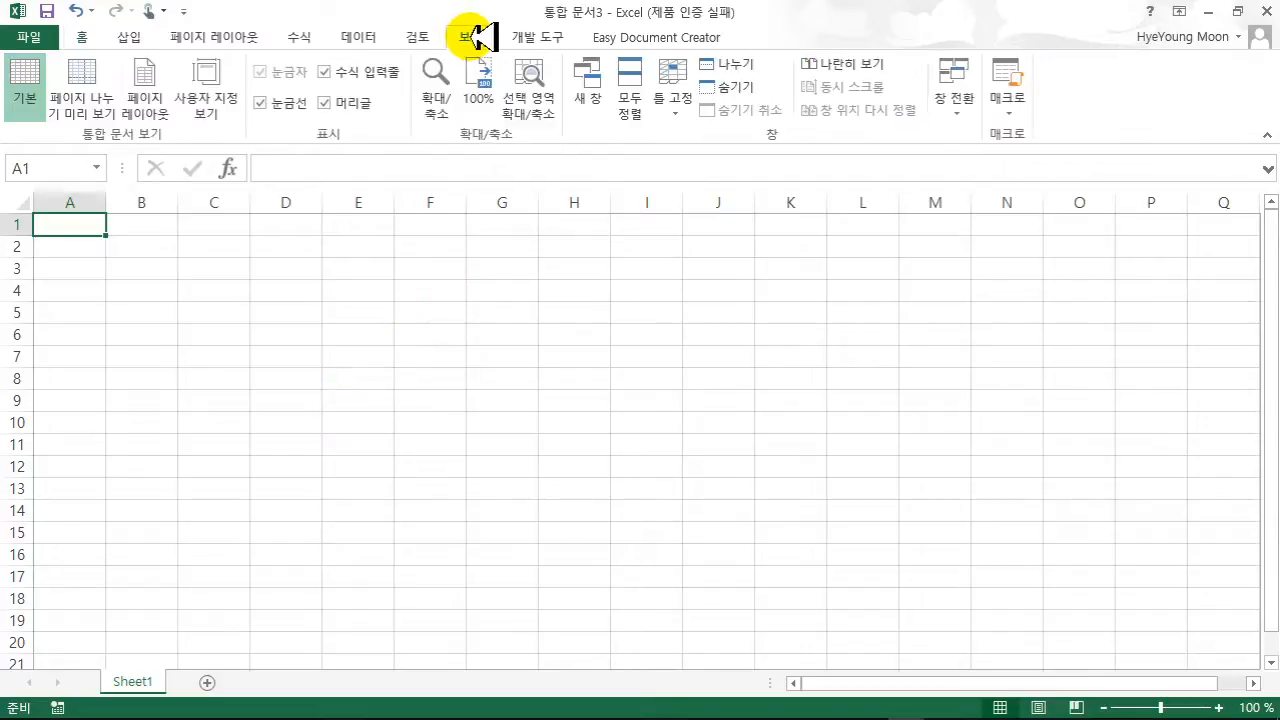
- Arrange the workbooks vertically (세로) side by side and select cell D5 in 통합 문서2
left_click(629, 100)
left_click(232, 405)
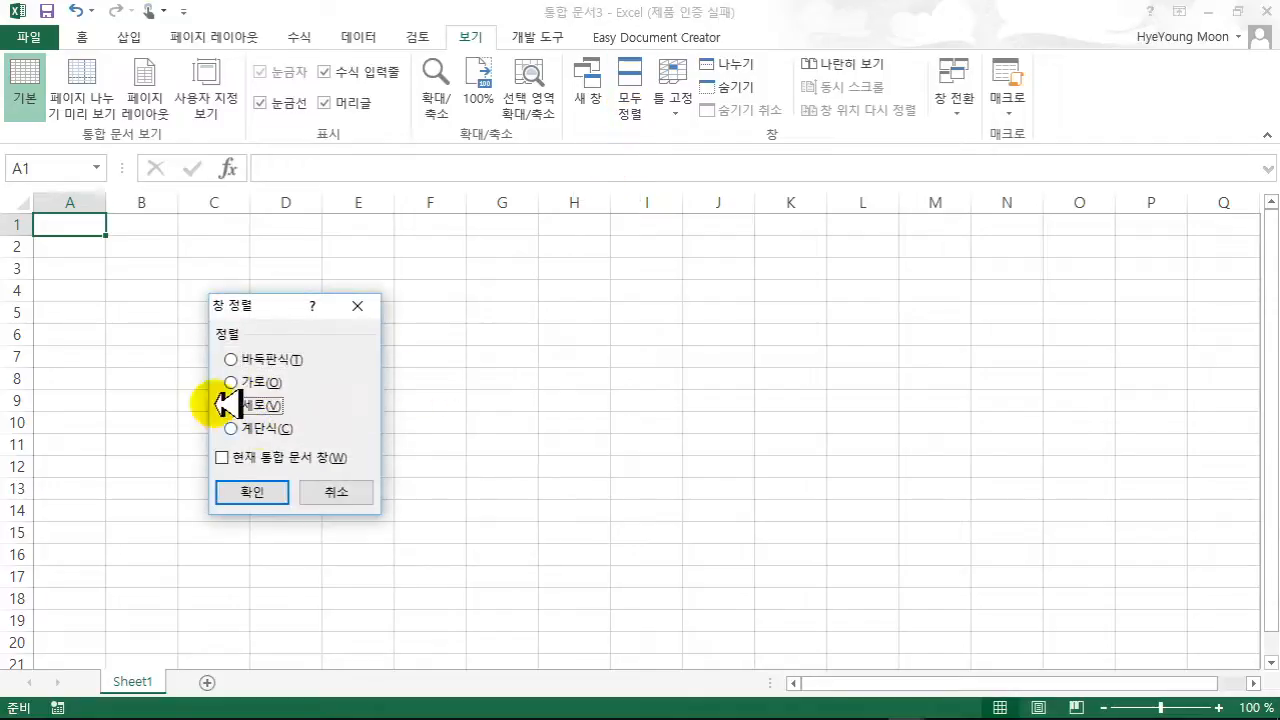
left_click(270, 491)
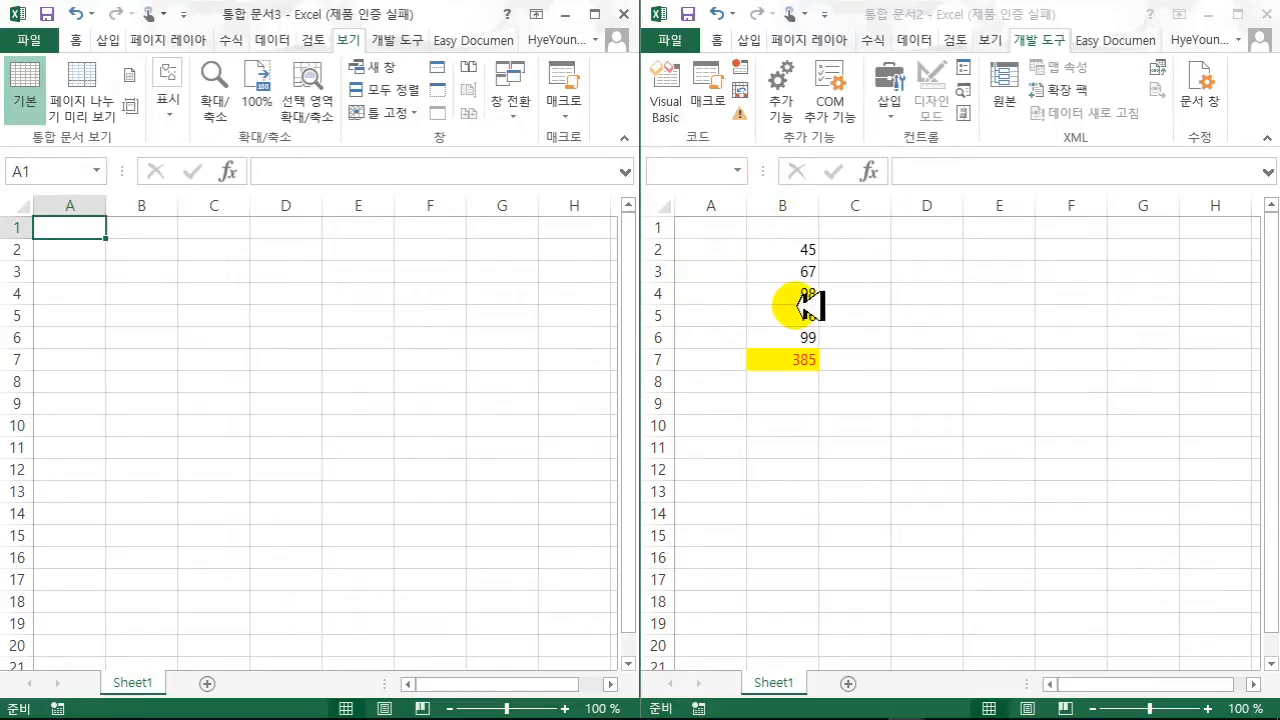
left_click(940, 308)
left_click(935, 310)
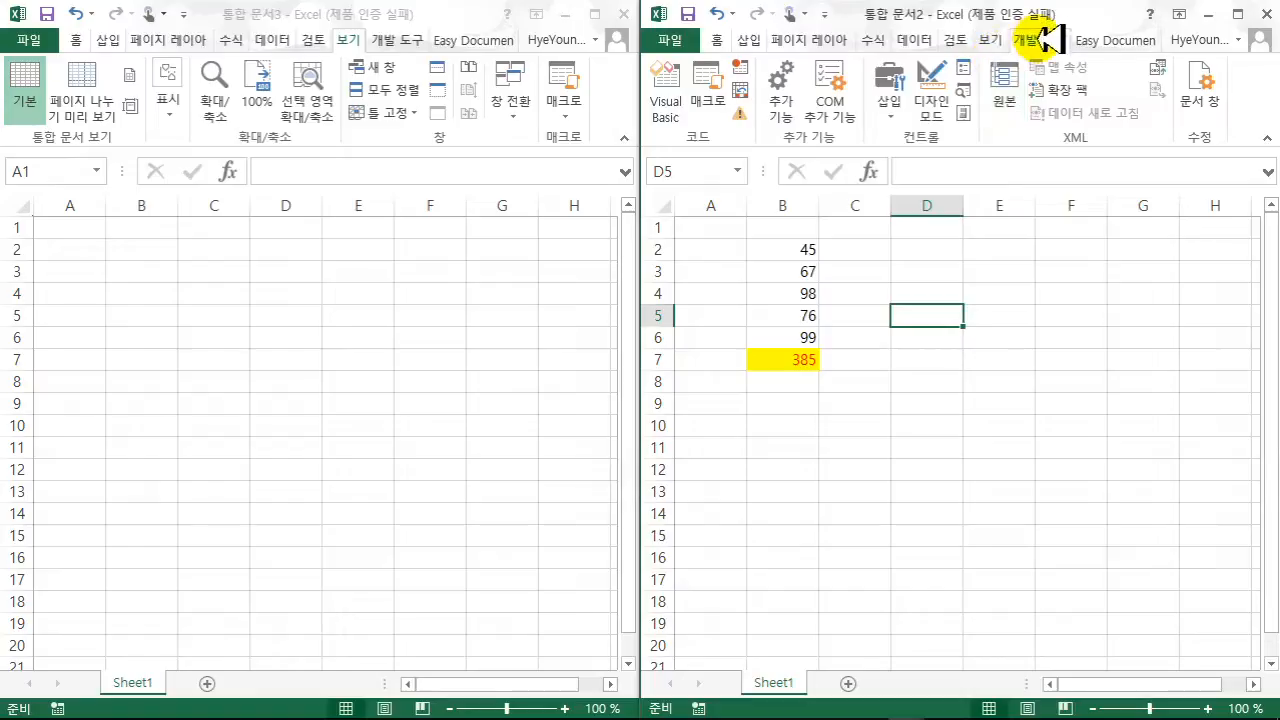
- In the VBA editor, drag Module1 from 통합 문서2 into VBAProject (통합 문서3), then close the editor
left_click(676, 115)
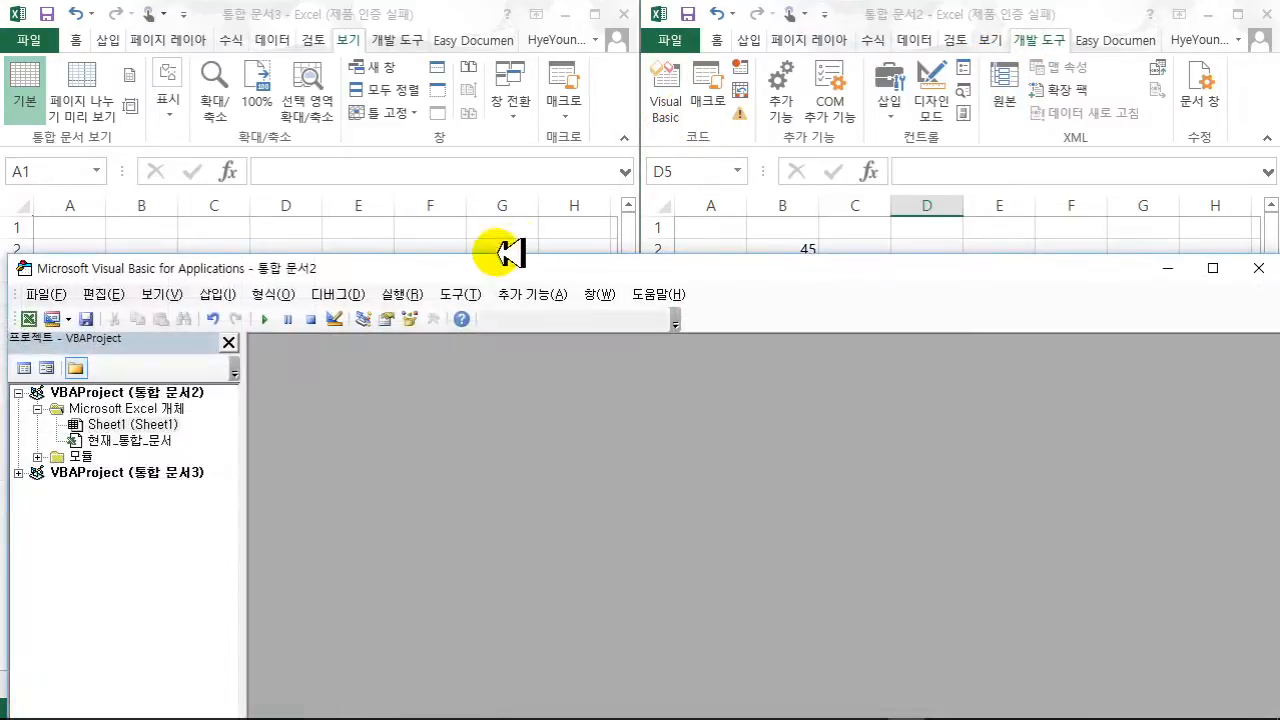
left_click_drag(410, 268, 825, 79)
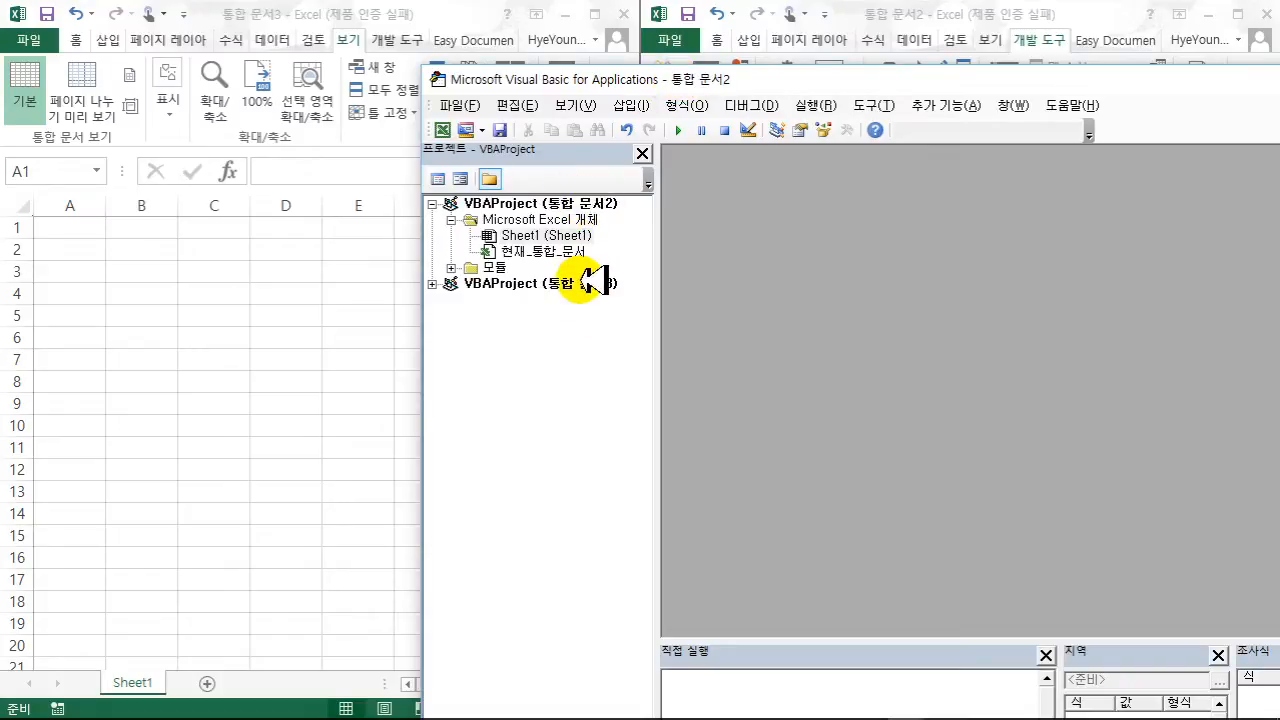
left_click(433, 284)
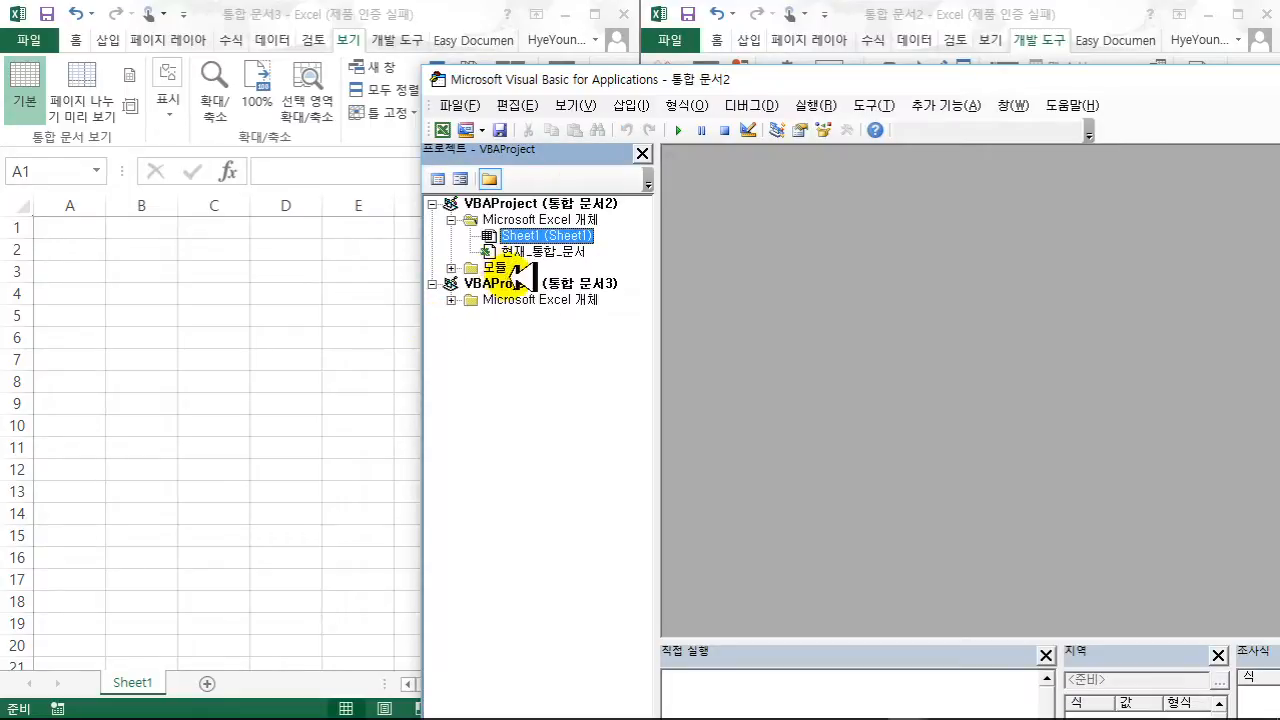
left_click_drag(651, 77, 651, 192)
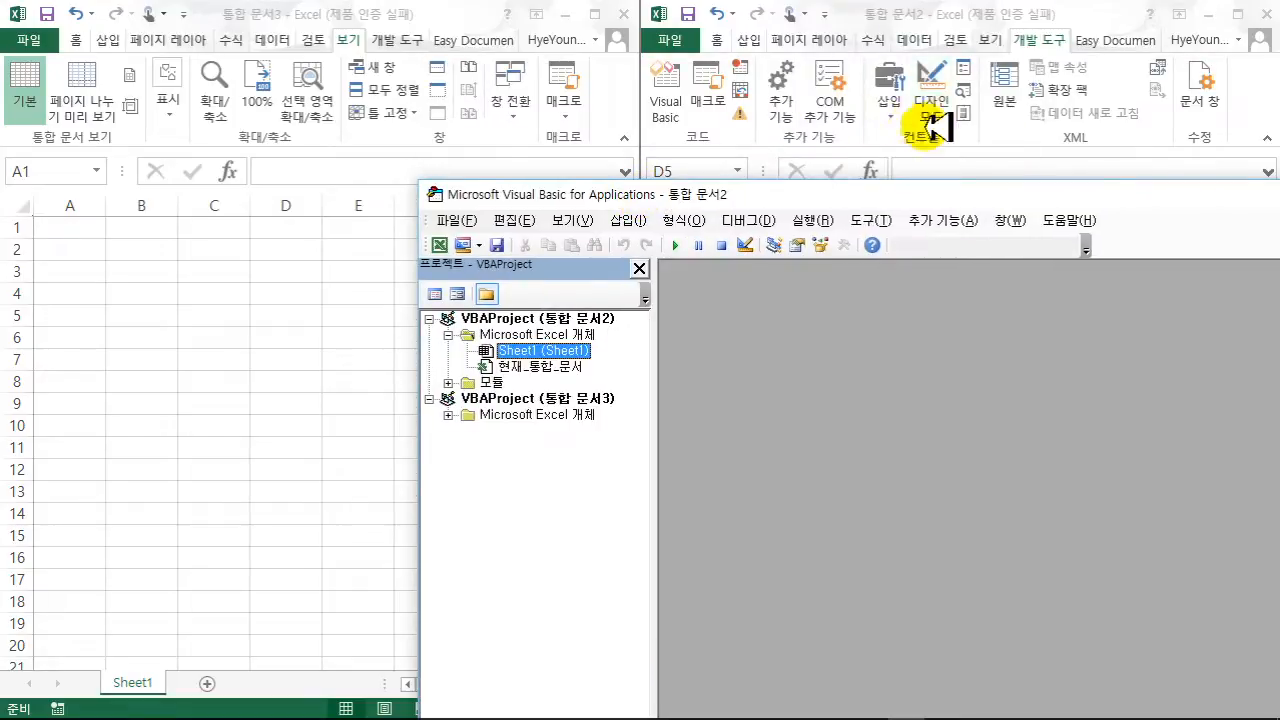
left_click(447, 382)
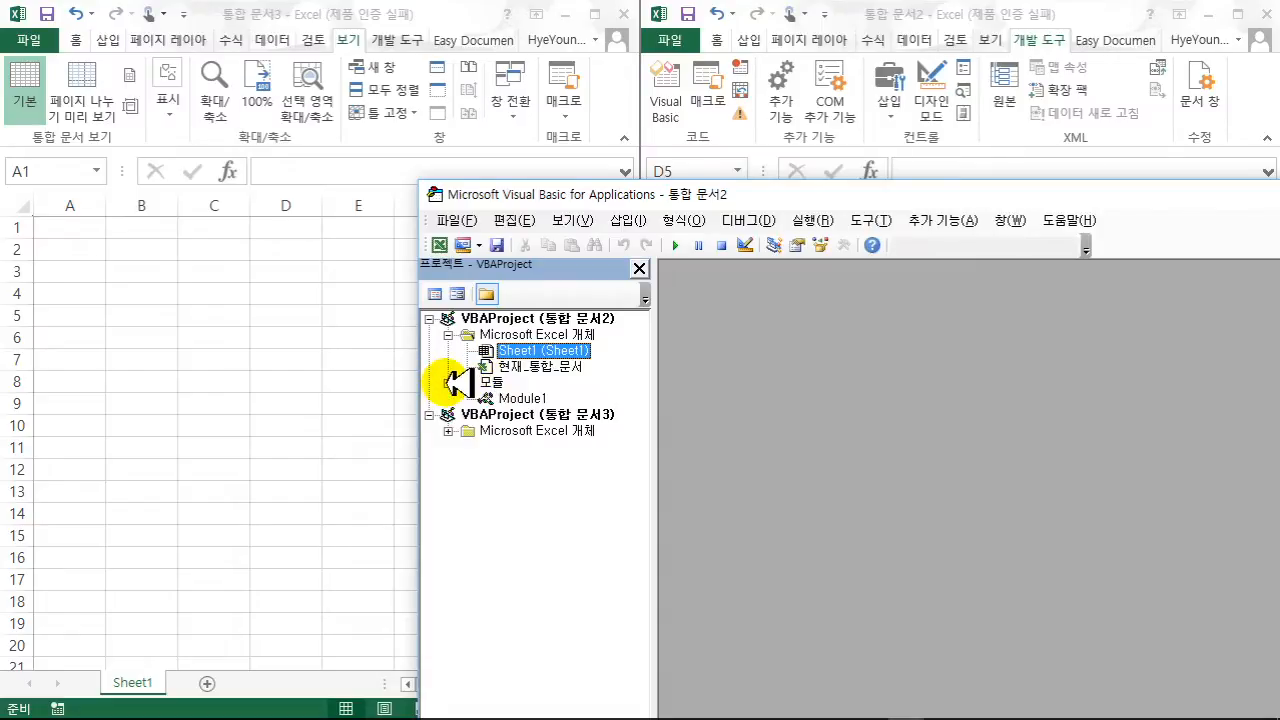
left_click(531, 398)
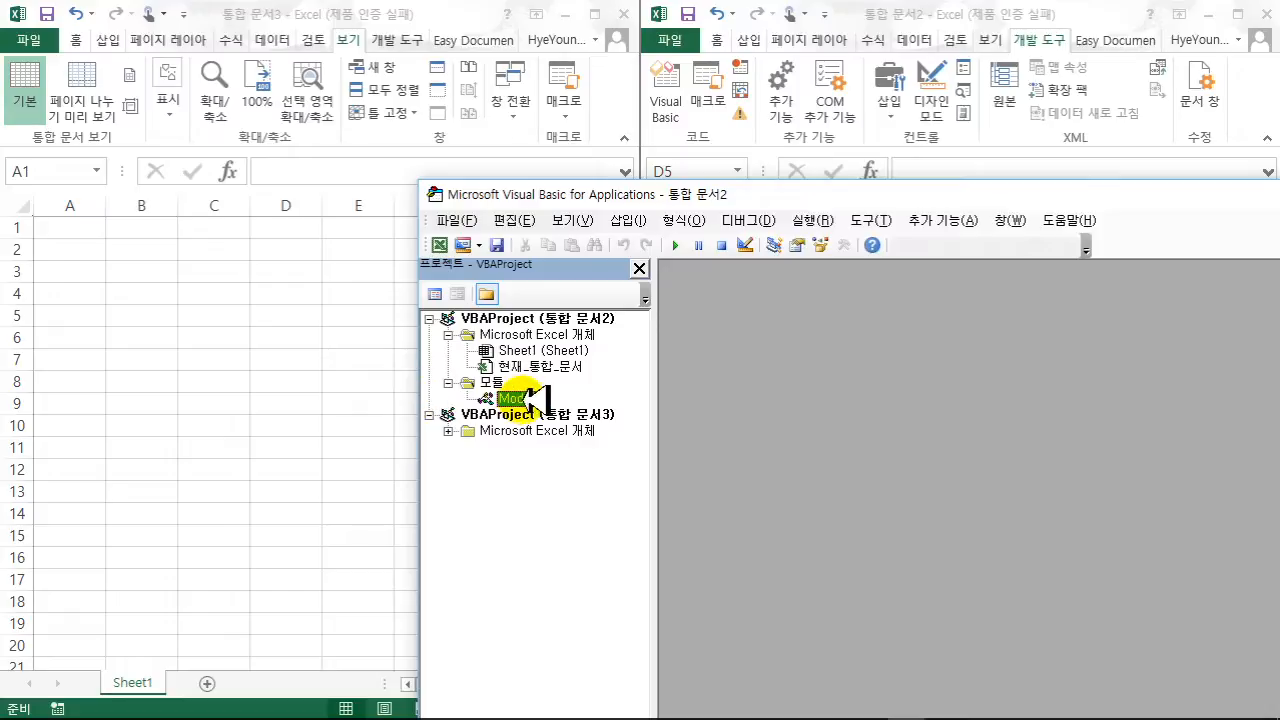
left_click_drag(527, 402, 527, 411)
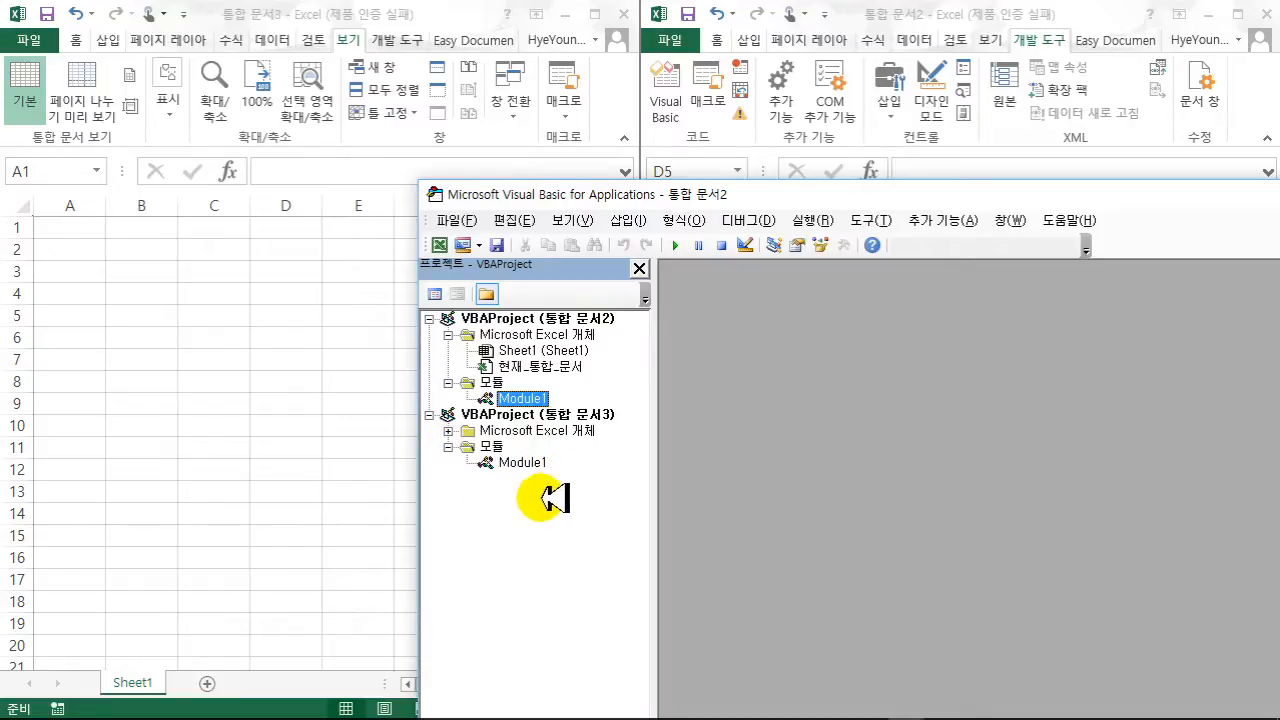
left_click_drag(855, 190, 558, 289)
left_click_drag(1129, 291, 907, 296)
left_click(1152, 297)
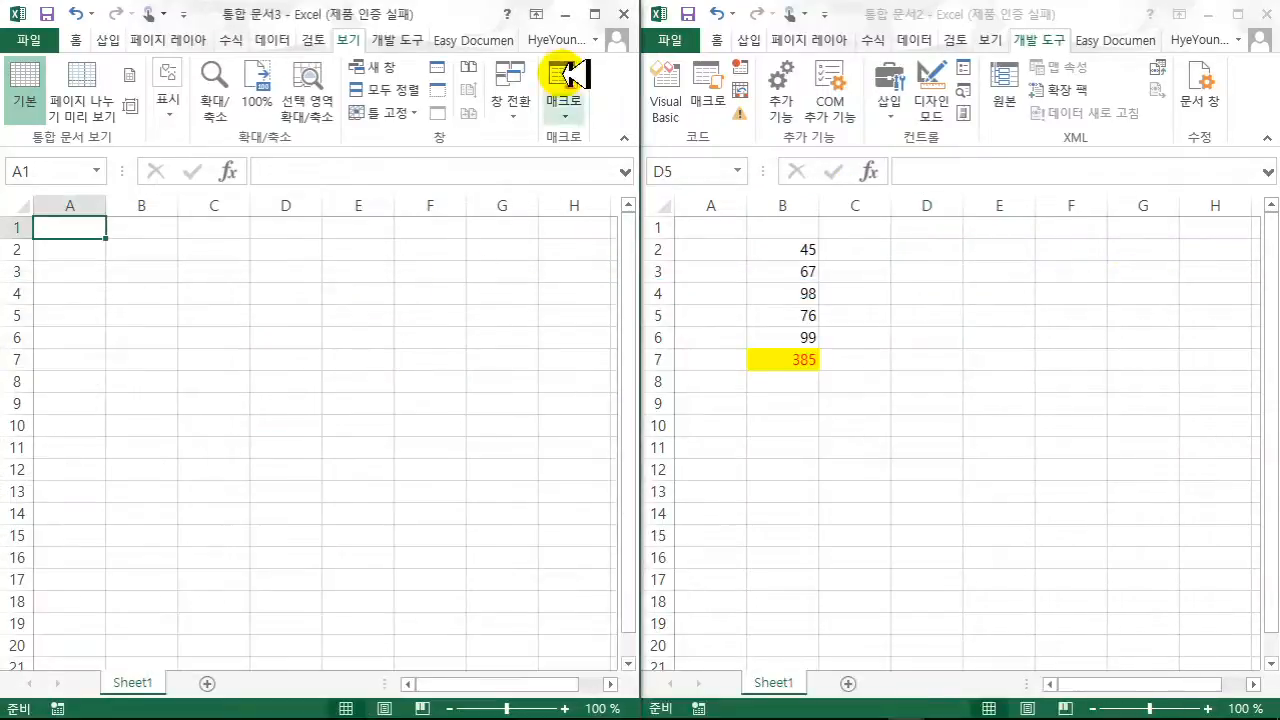
- Maximize 통합 문서3 and run 합계구하기 from the 매크로 list
left_click(594, 12)
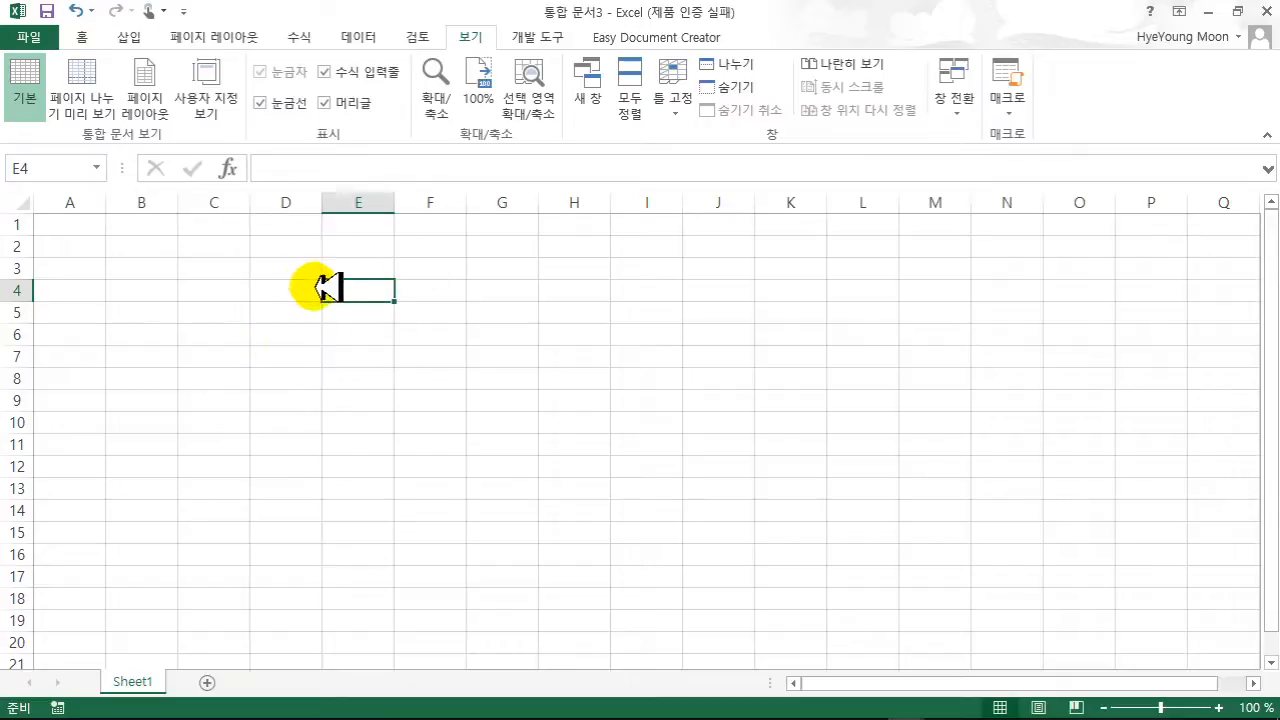
left_click(540, 37)
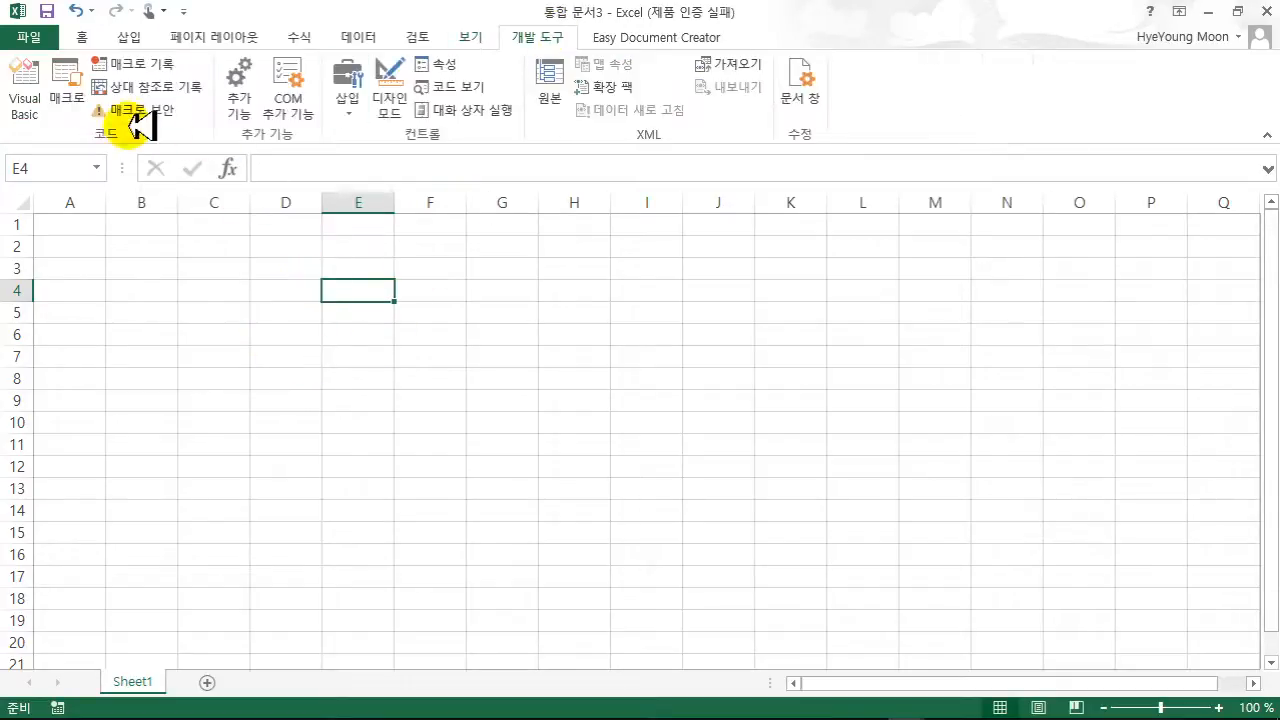
left_click(66, 88)
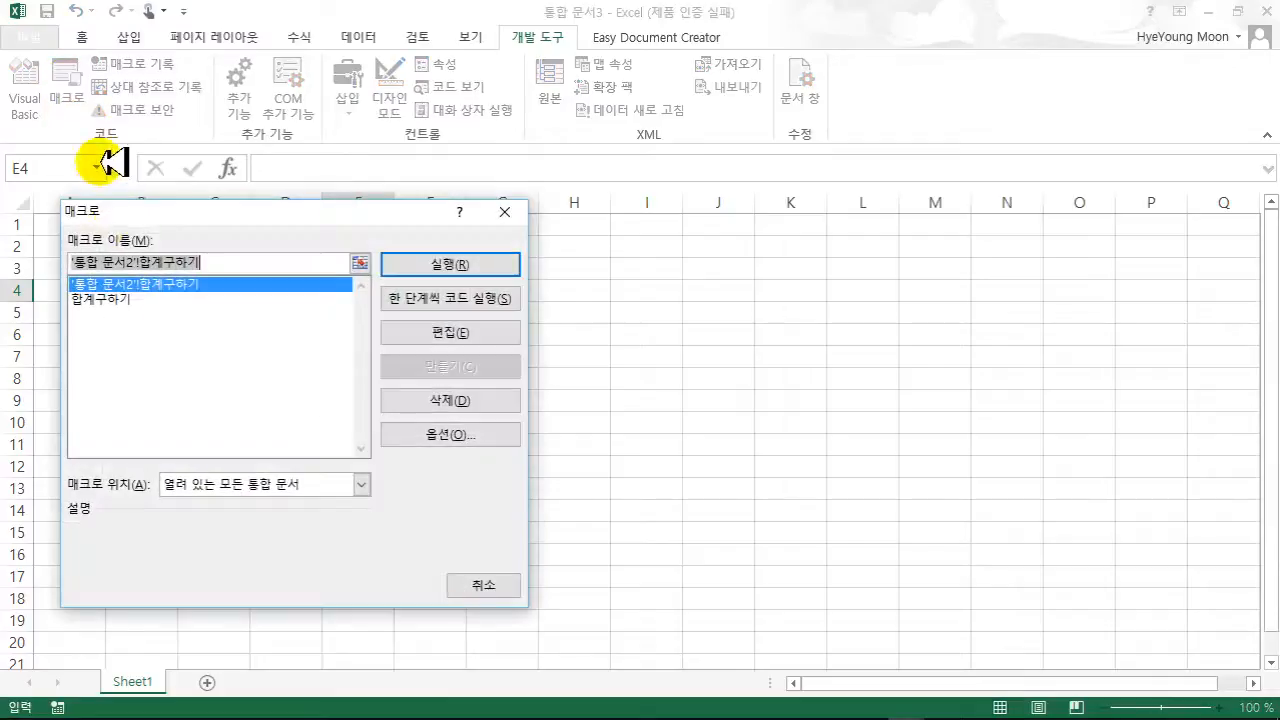
left_click_drag(138, 205, 507, 200)
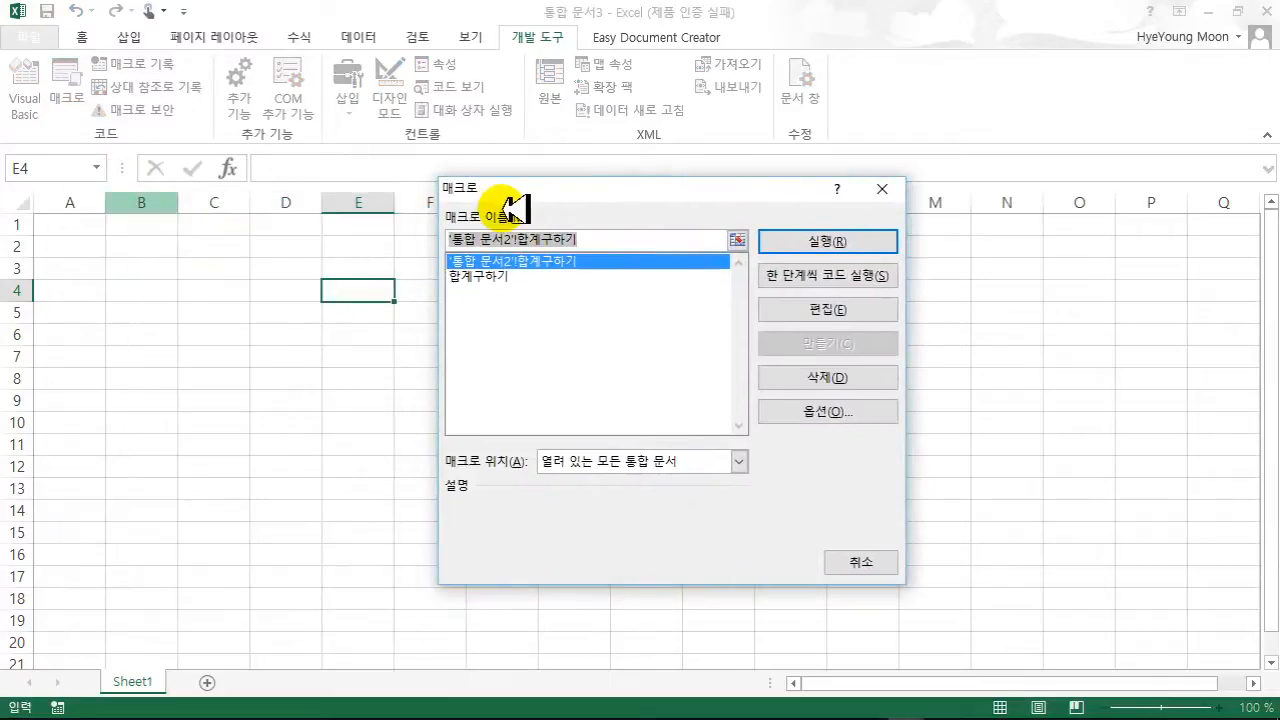
left_click(499, 275)
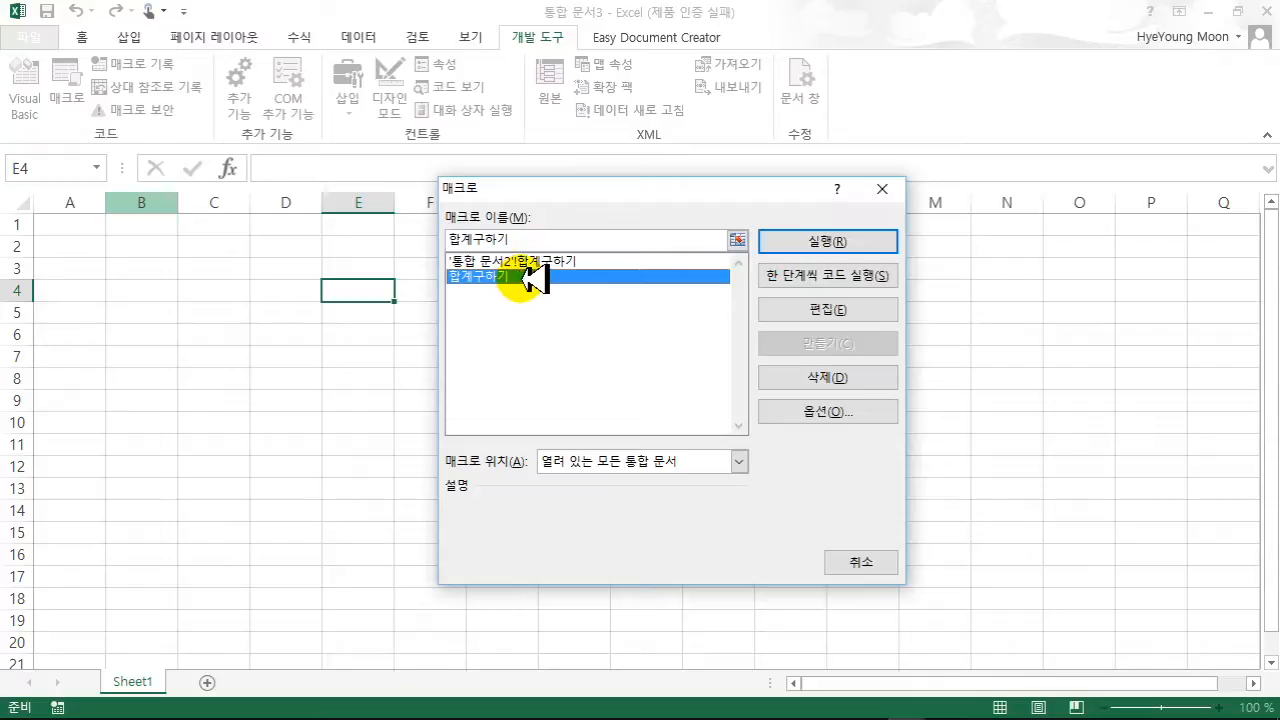
left_click(805, 242)
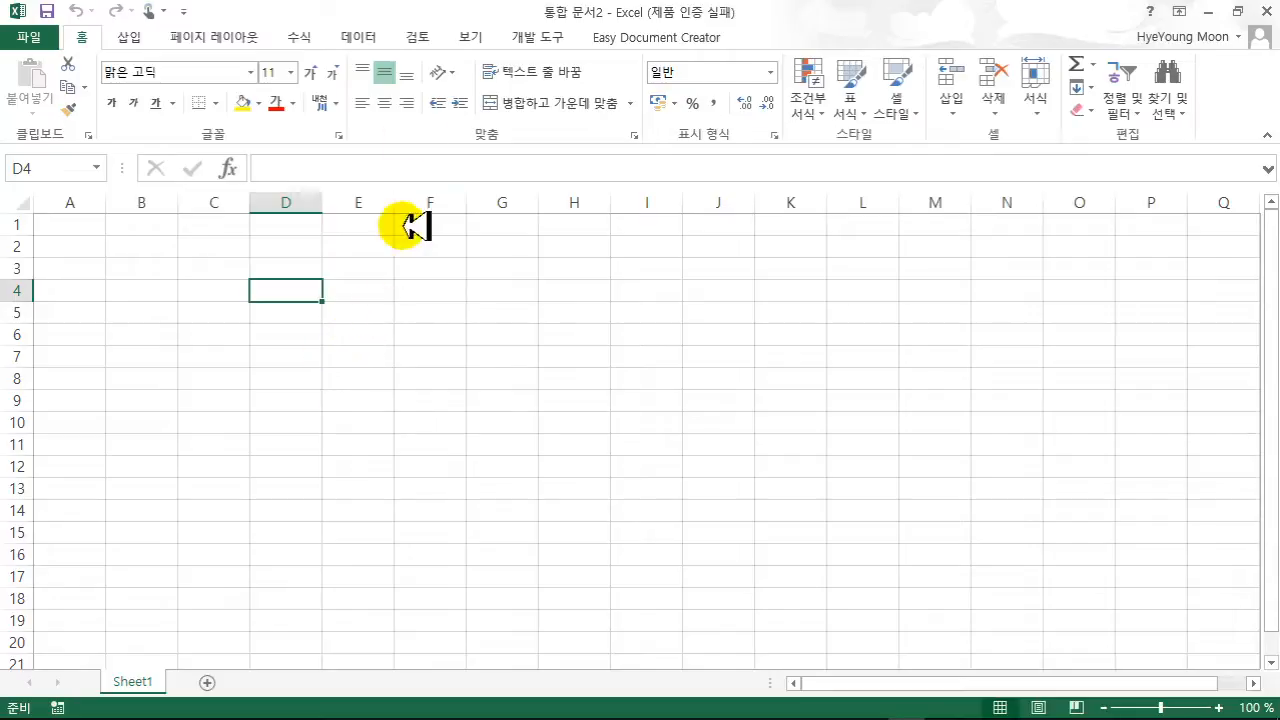
left_click(370, 37)
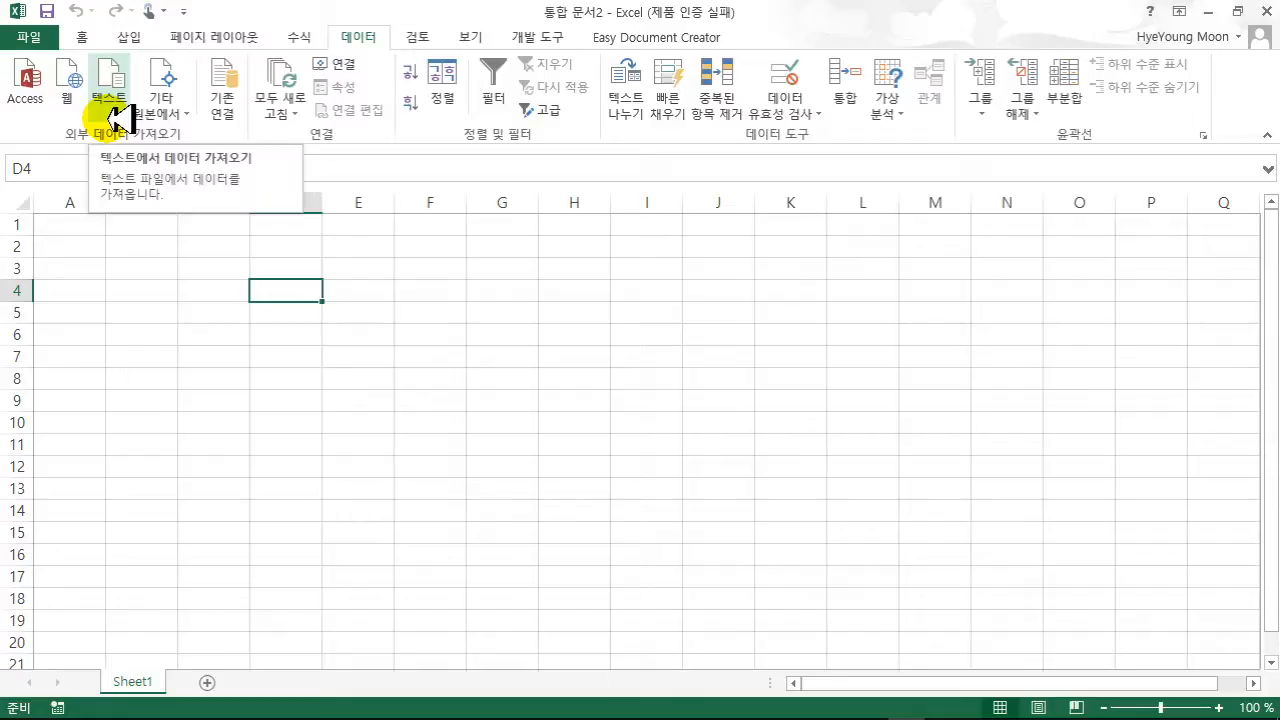
left_click(170, 108)
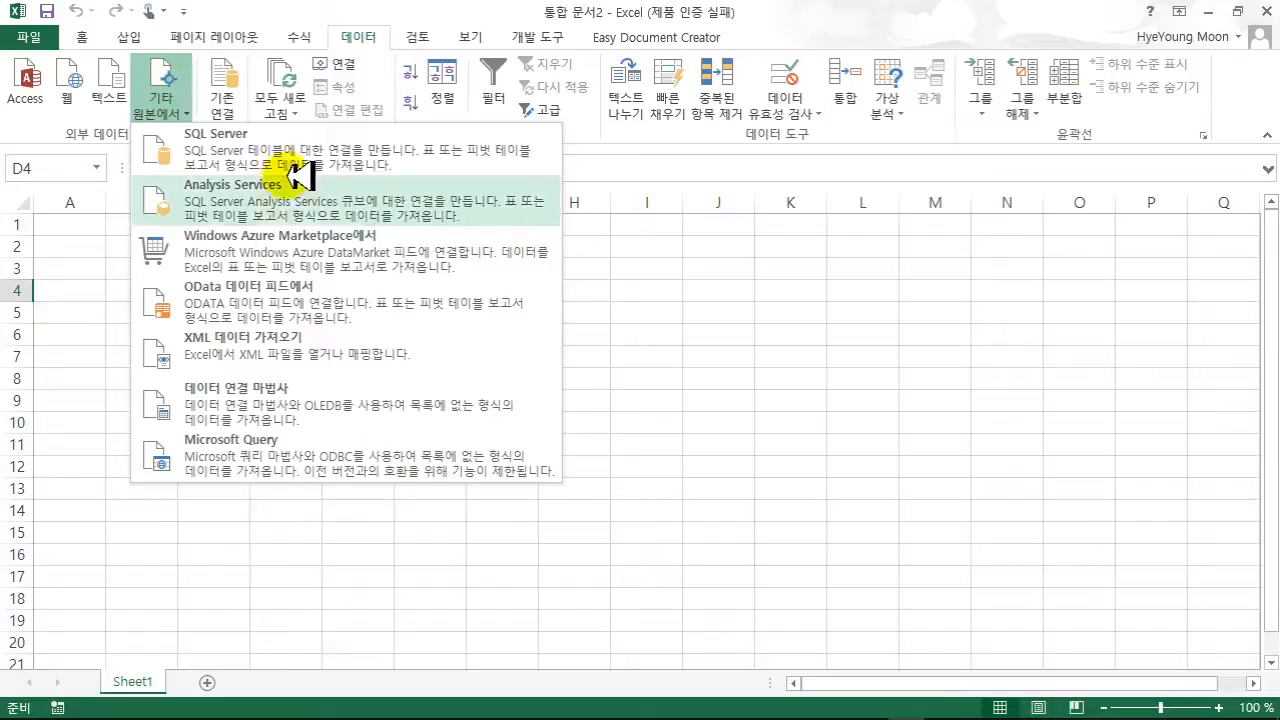
left_click(224, 543)
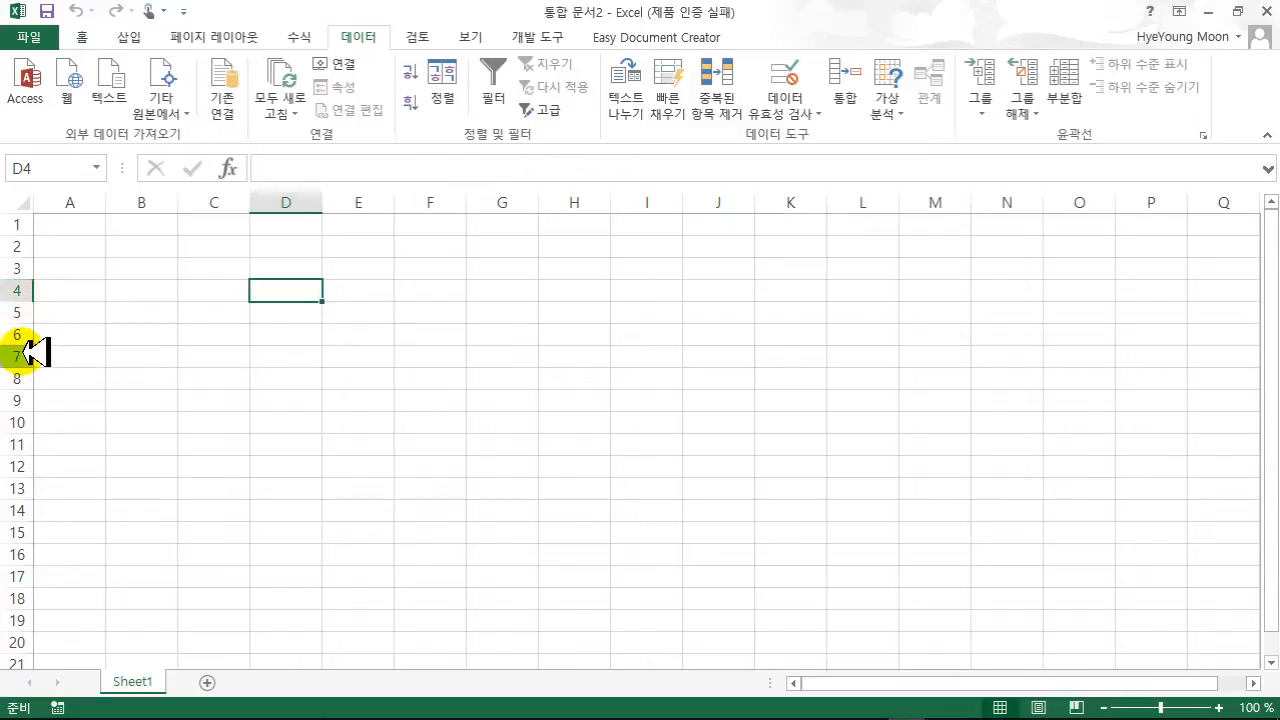
- Import from Access, choosing 급여.accdb in 문서 > 엑셀 > 1단원
left_click(36, 84)
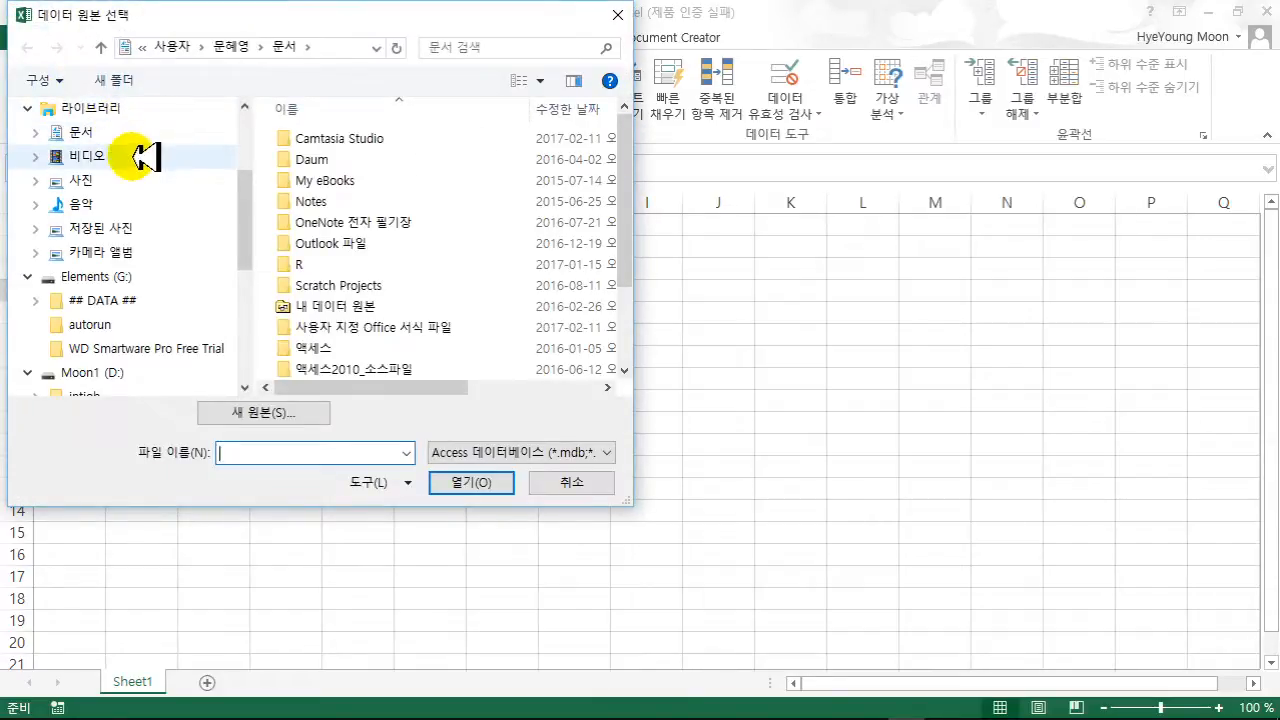
left_click(90, 132)
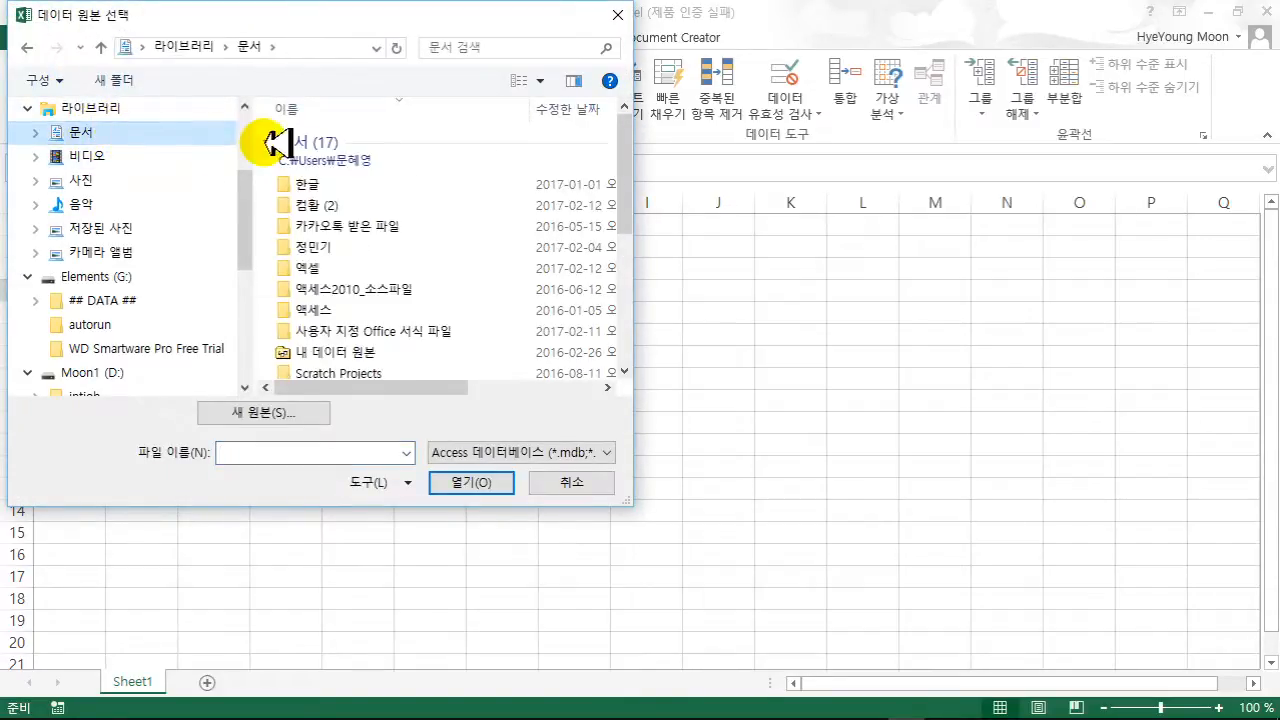
double_click(329, 268)
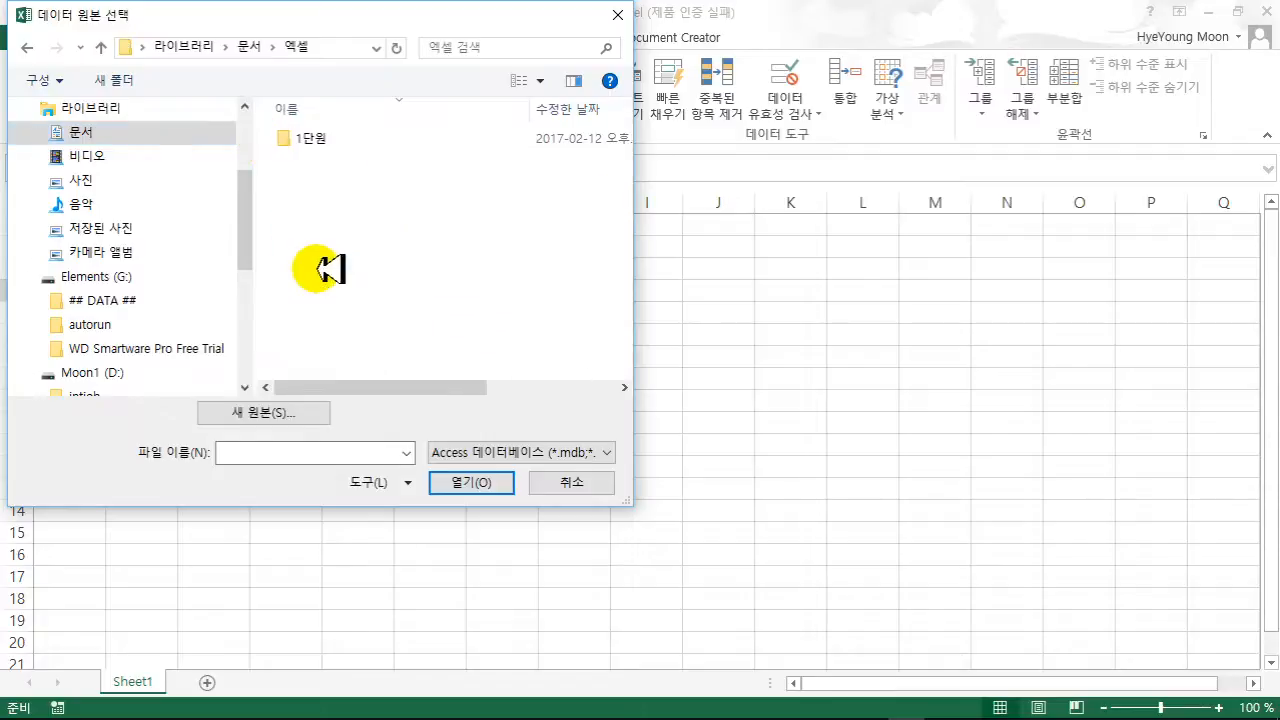
left_click(325, 140)
double_click(325, 140)
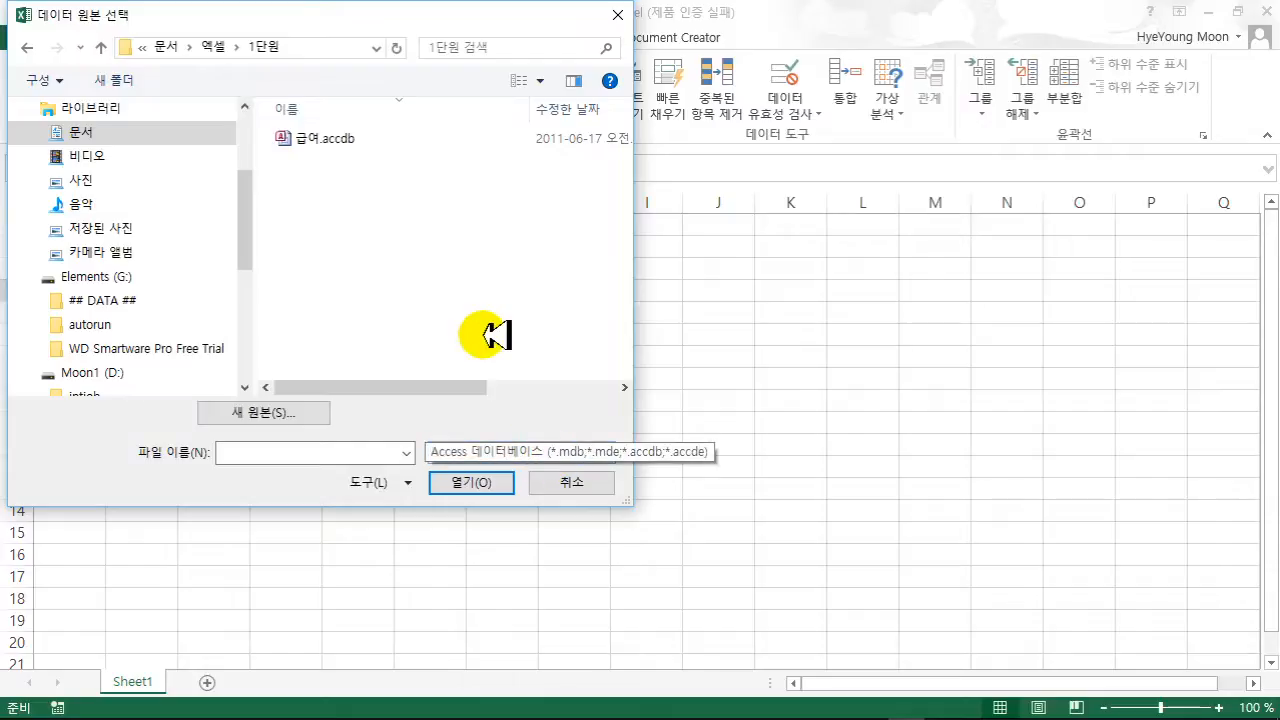
left_click(333, 138)
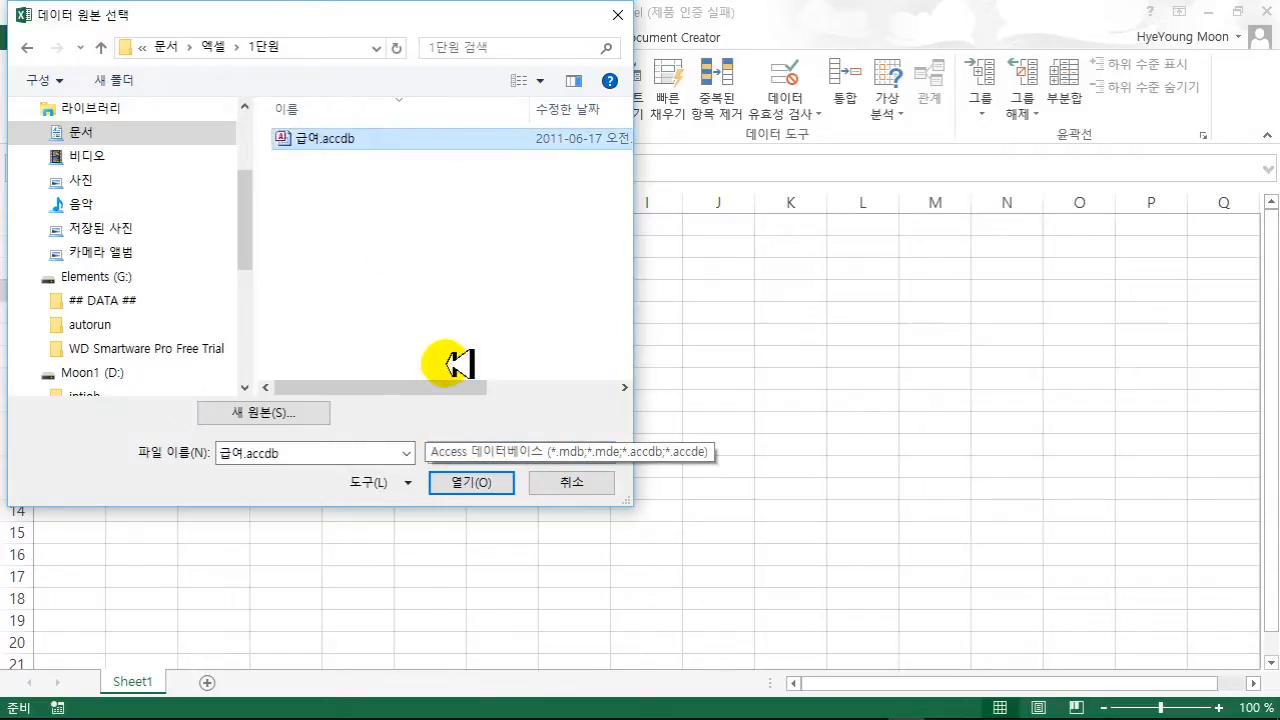
left_click(460, 483)
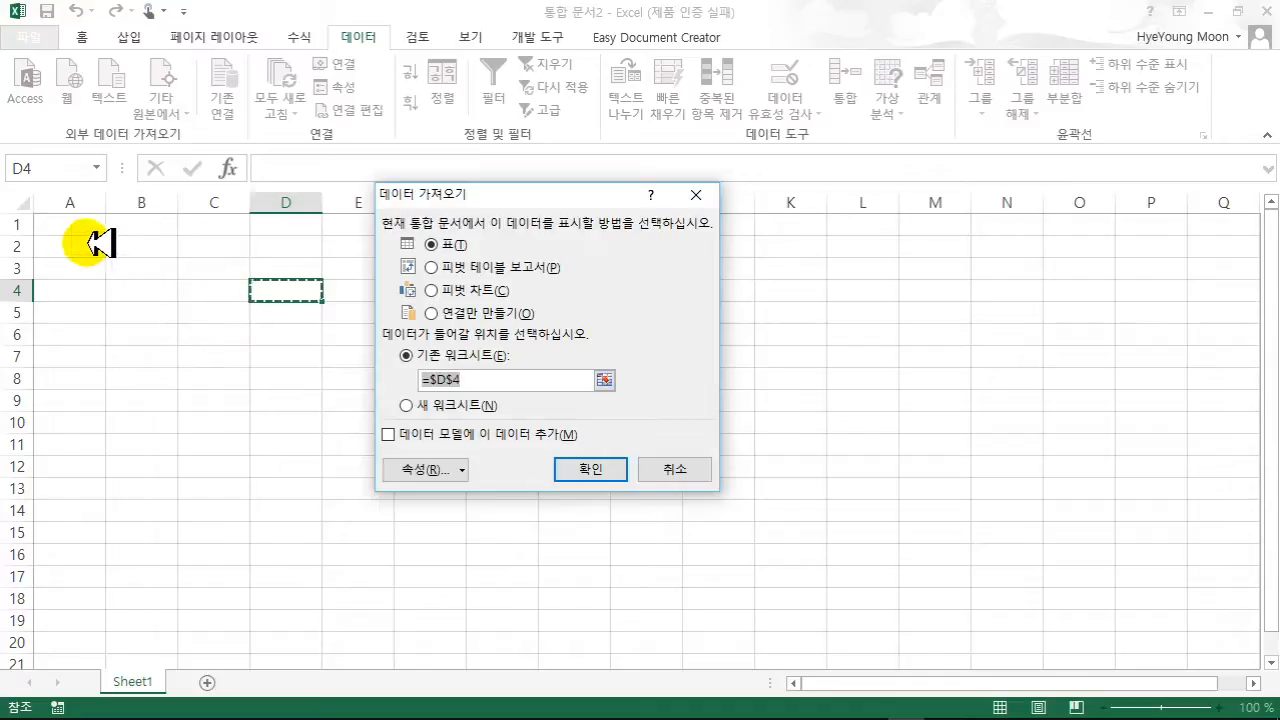
- Import the 급여.accdb payroll table at cell B2, then select cell N8 for the next import
left_click(125, 248)
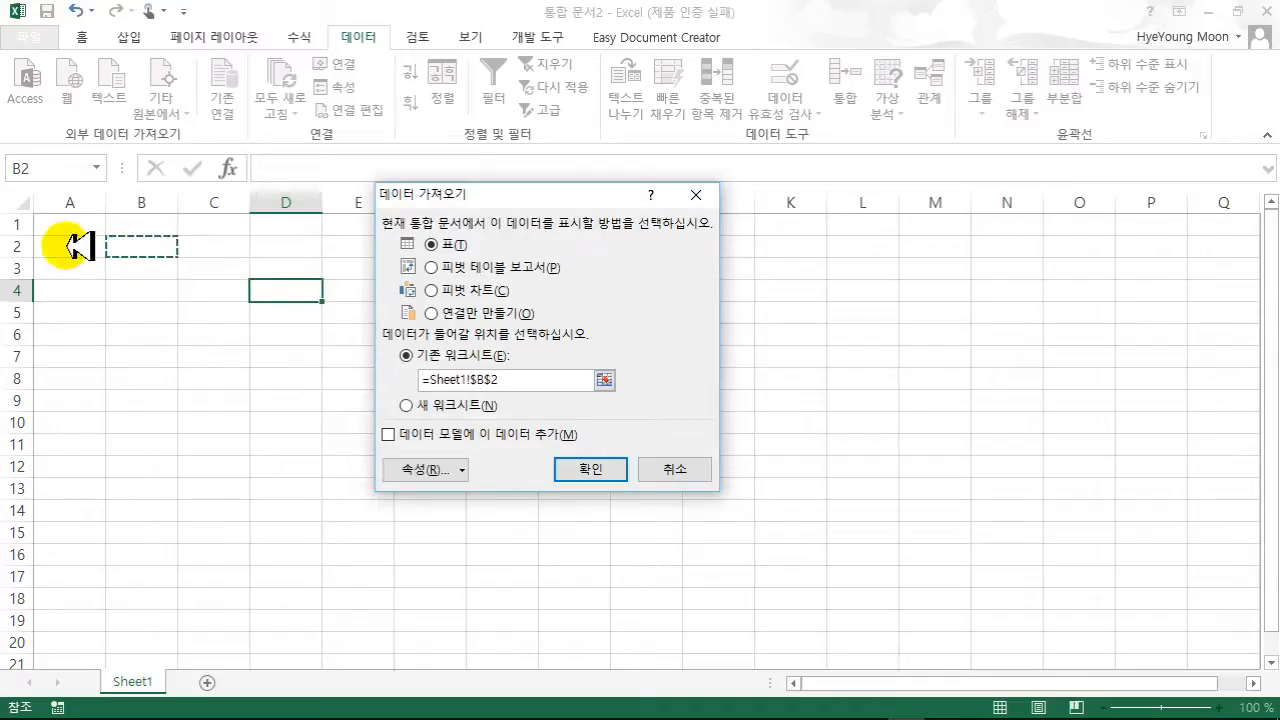
left_click(590, 468)
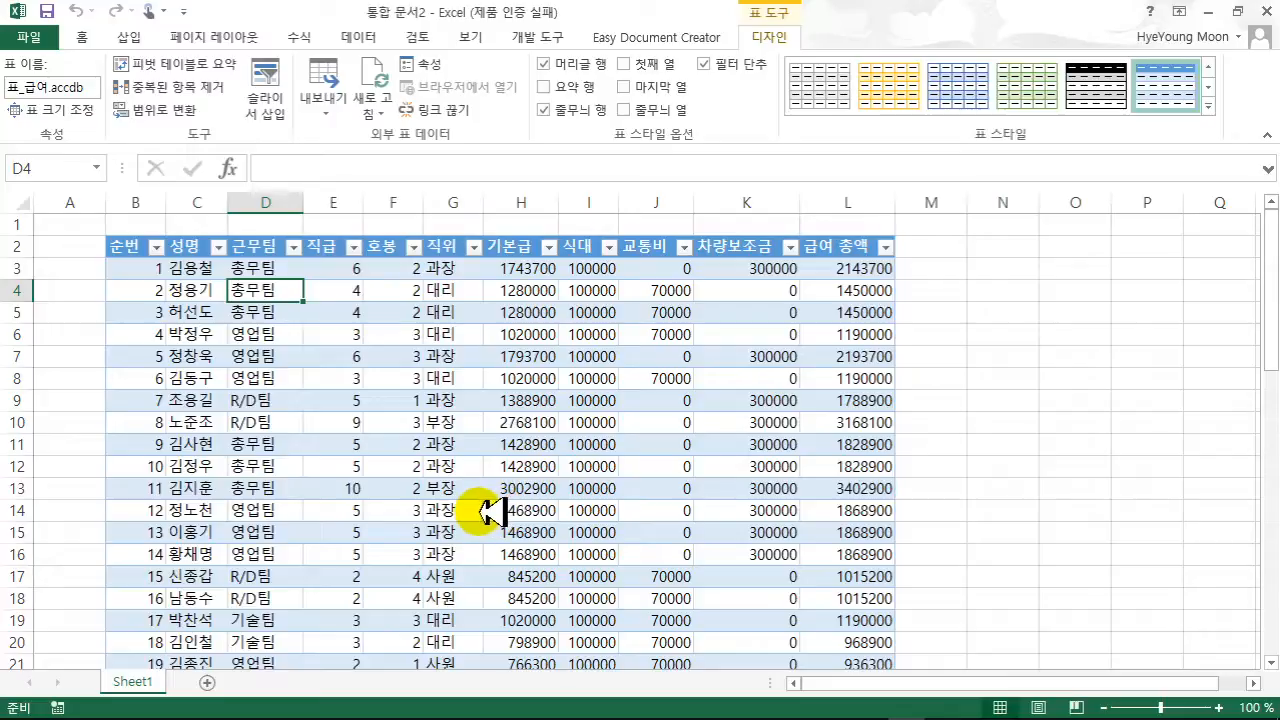
left_click(355, 37)
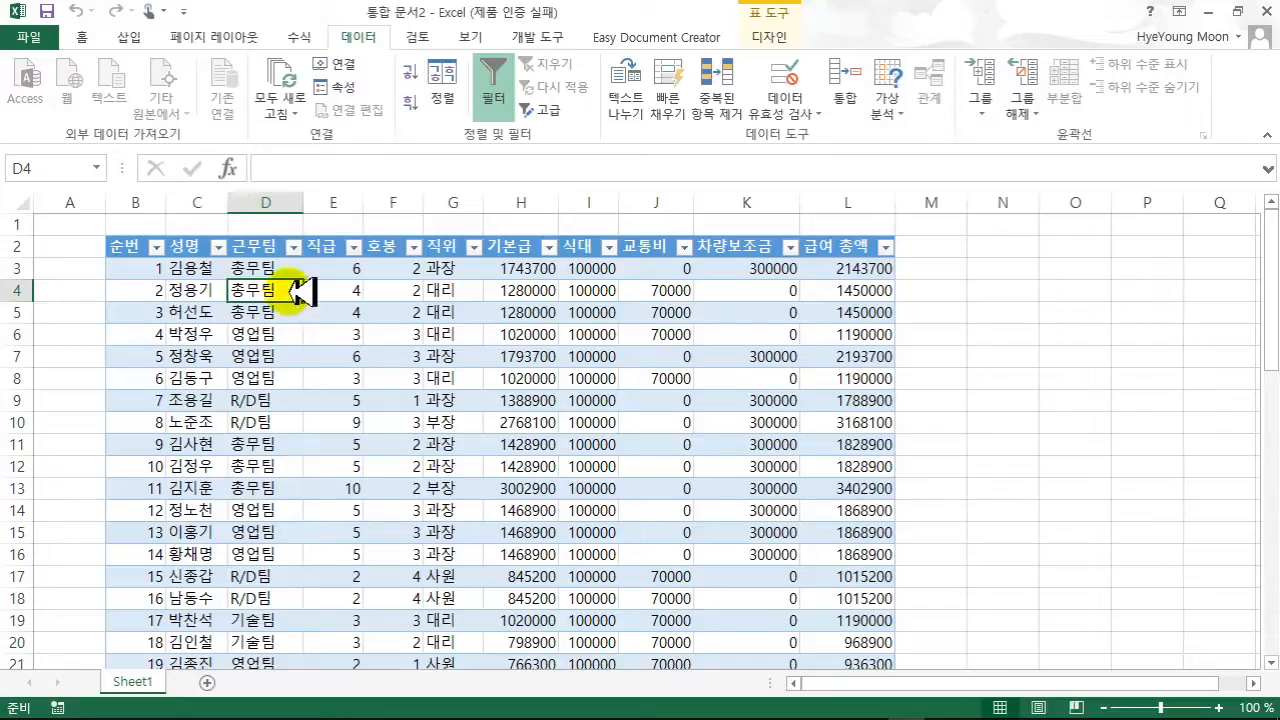
left_click(980, 340)
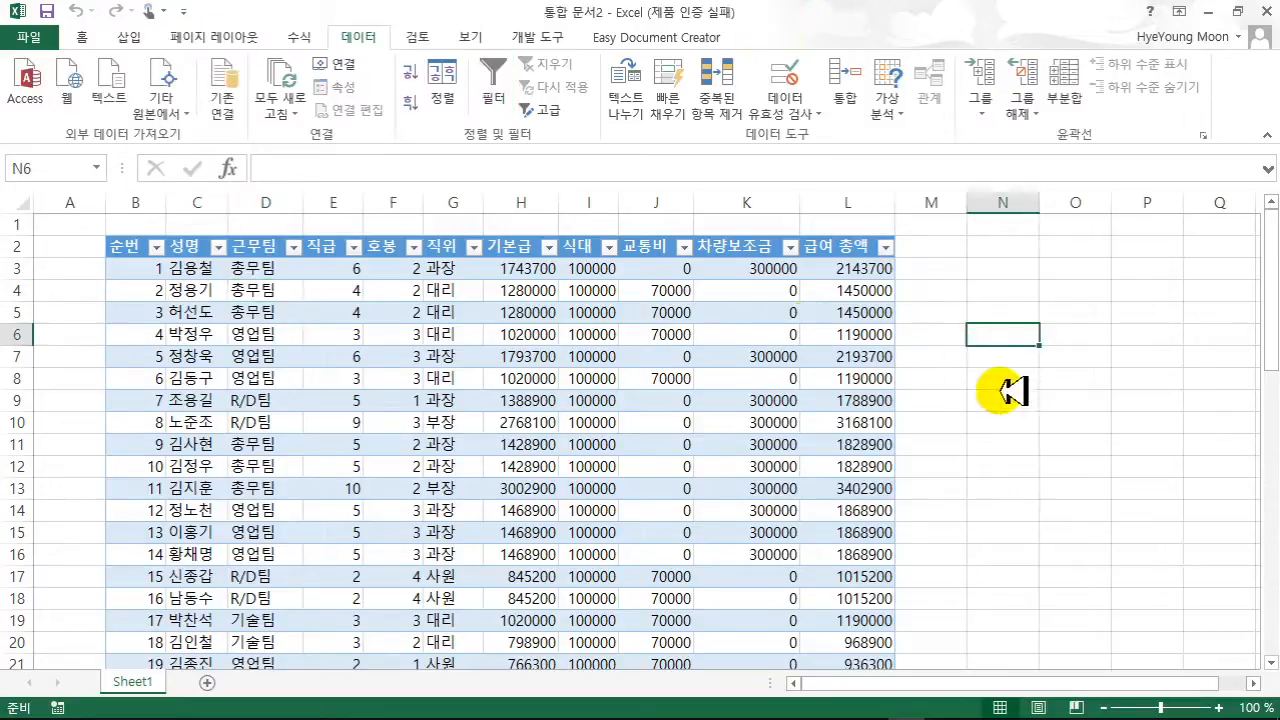
left_click(995, 386)
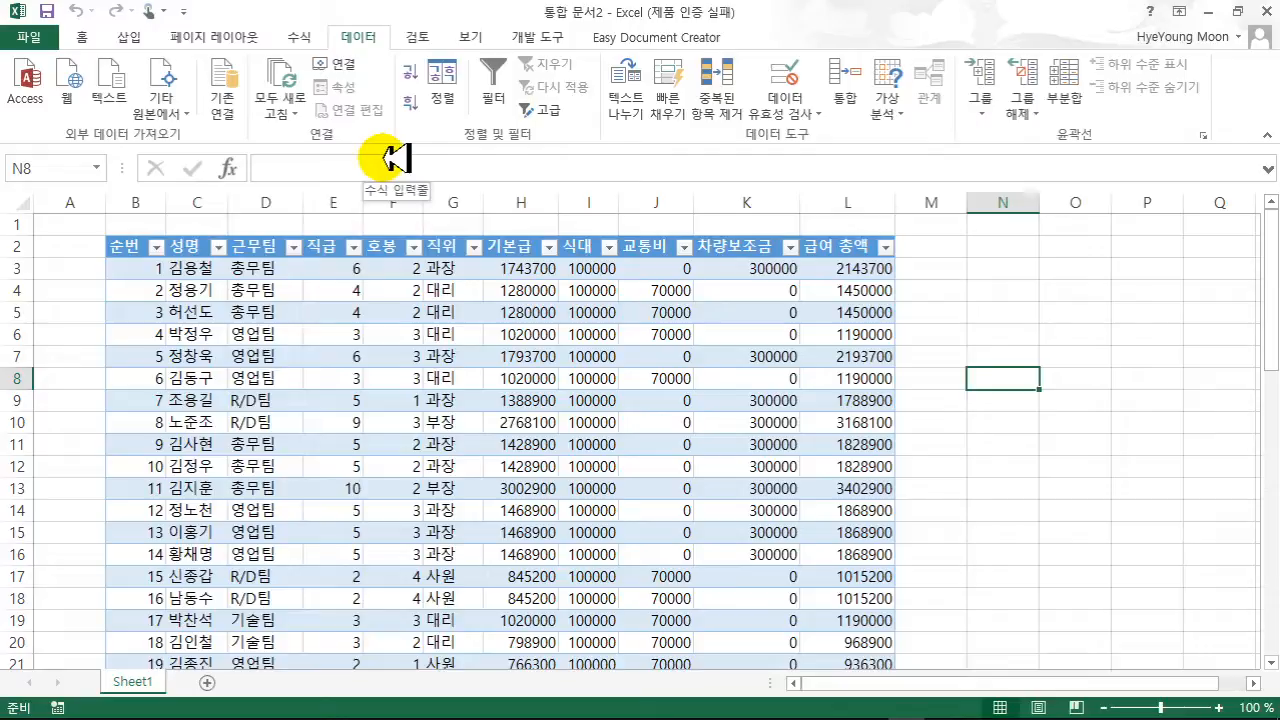
left_click(68, 98)
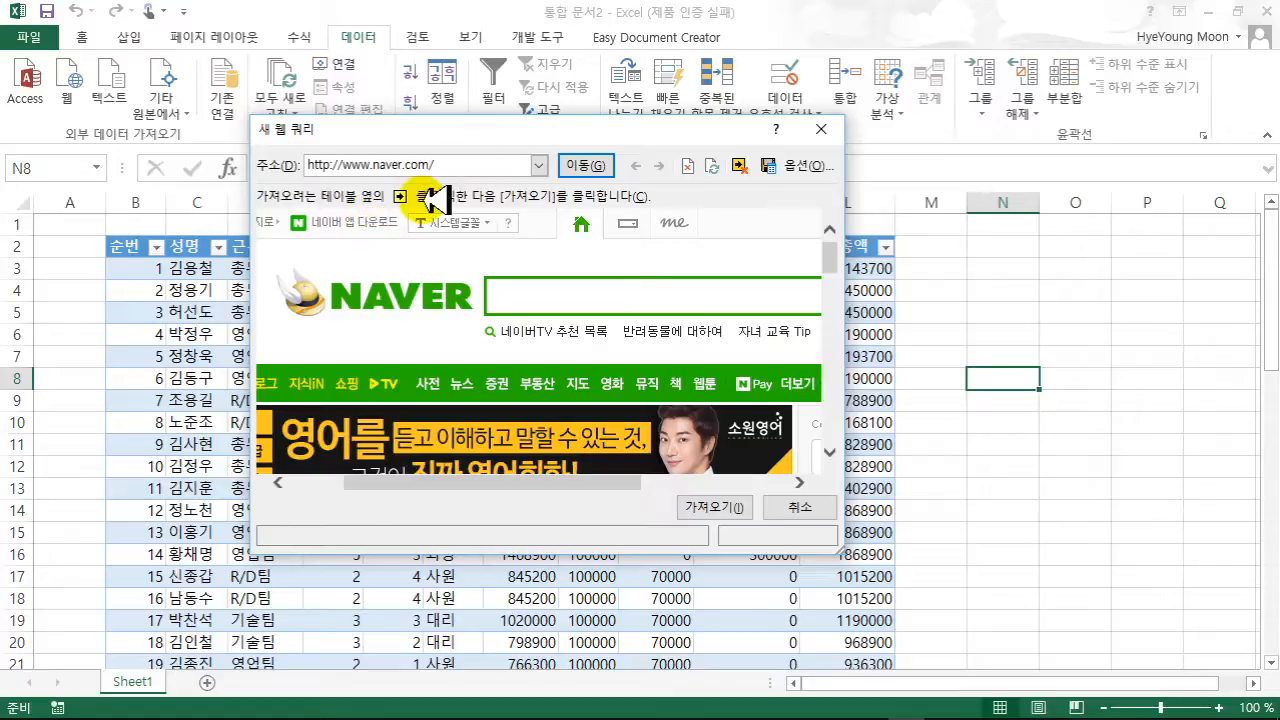
left_click(595, 162)
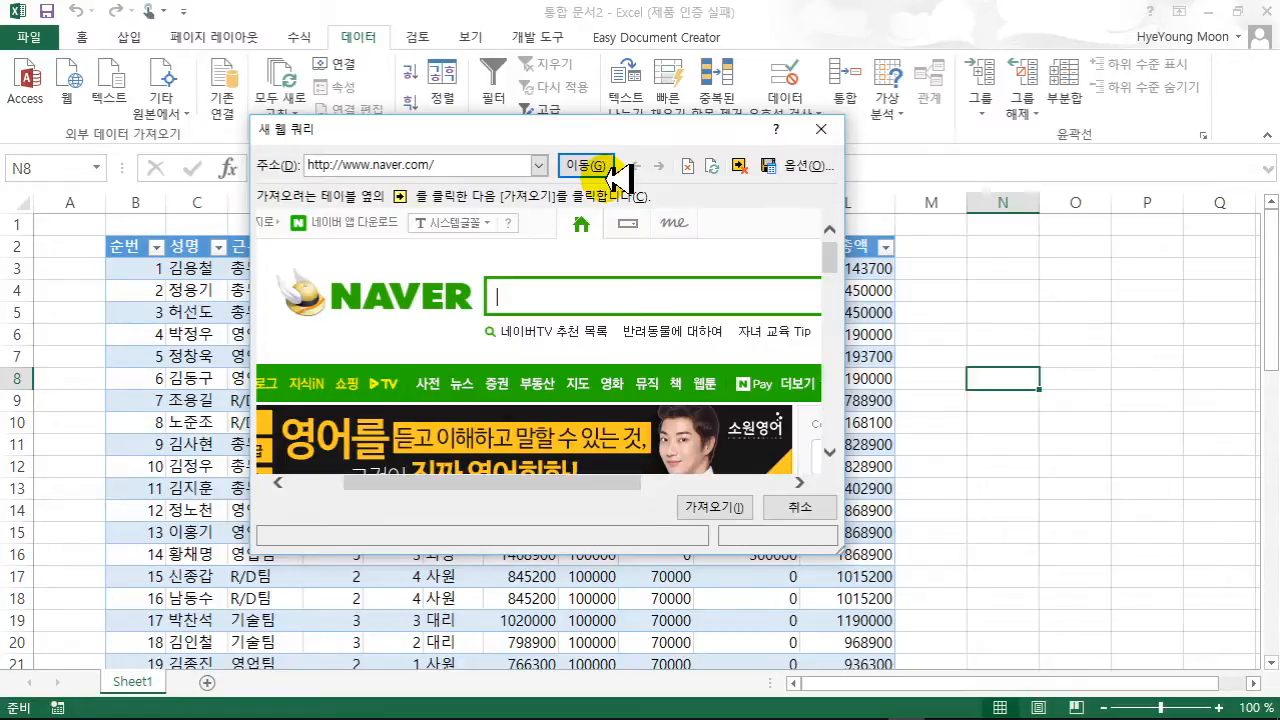
left_click(820, 129)
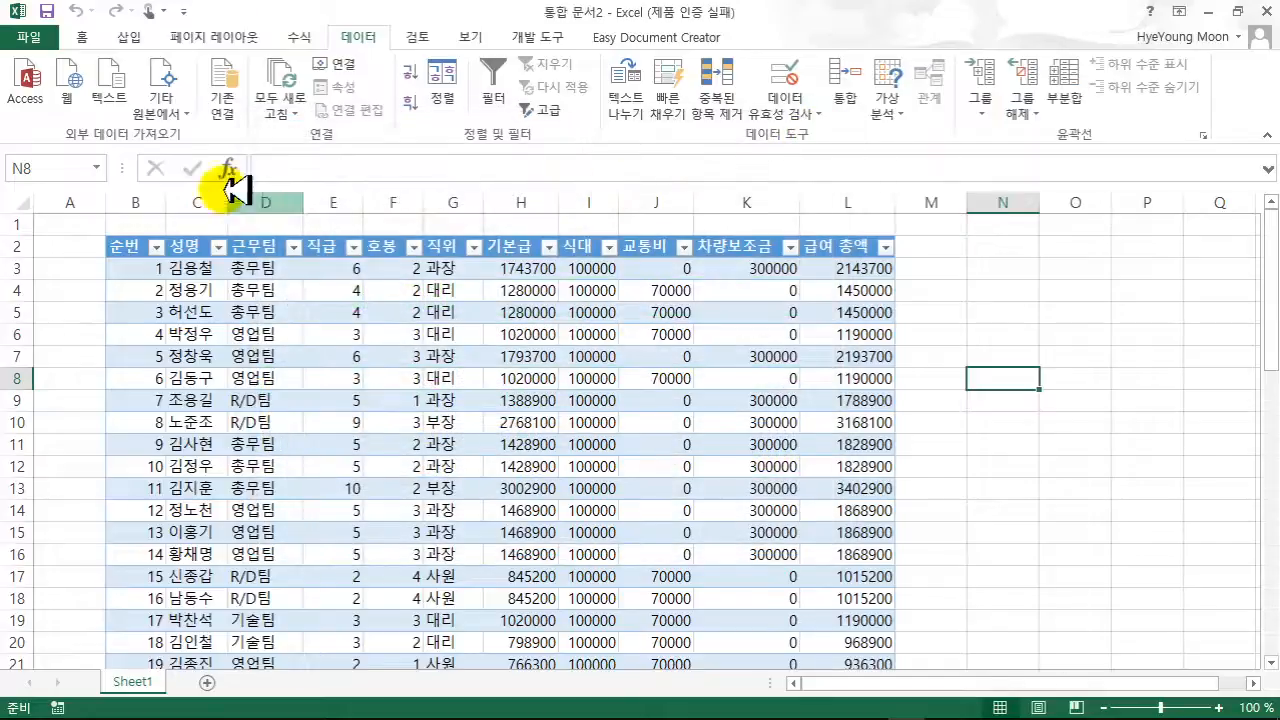
- Start a text-file import of 물품판매.txt from the 문서 > 엑셀 > 1단원 folder
left_click(116, 97)
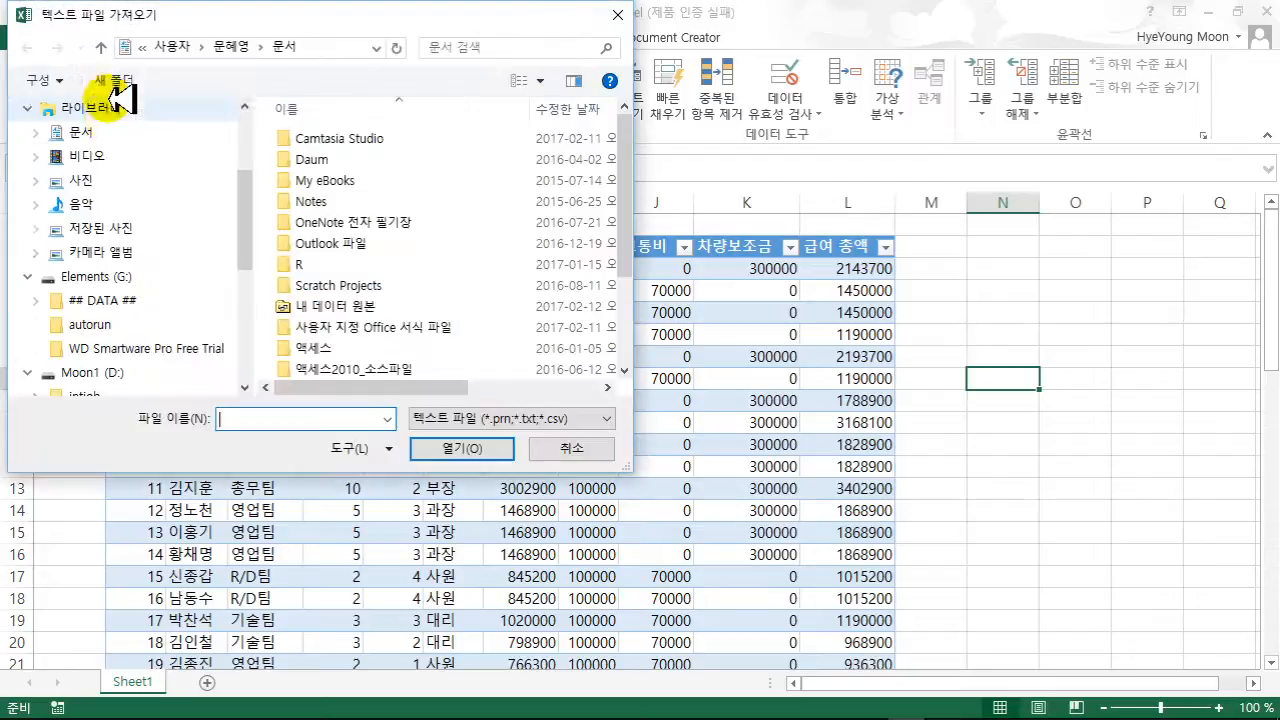
left_click(82, 131)
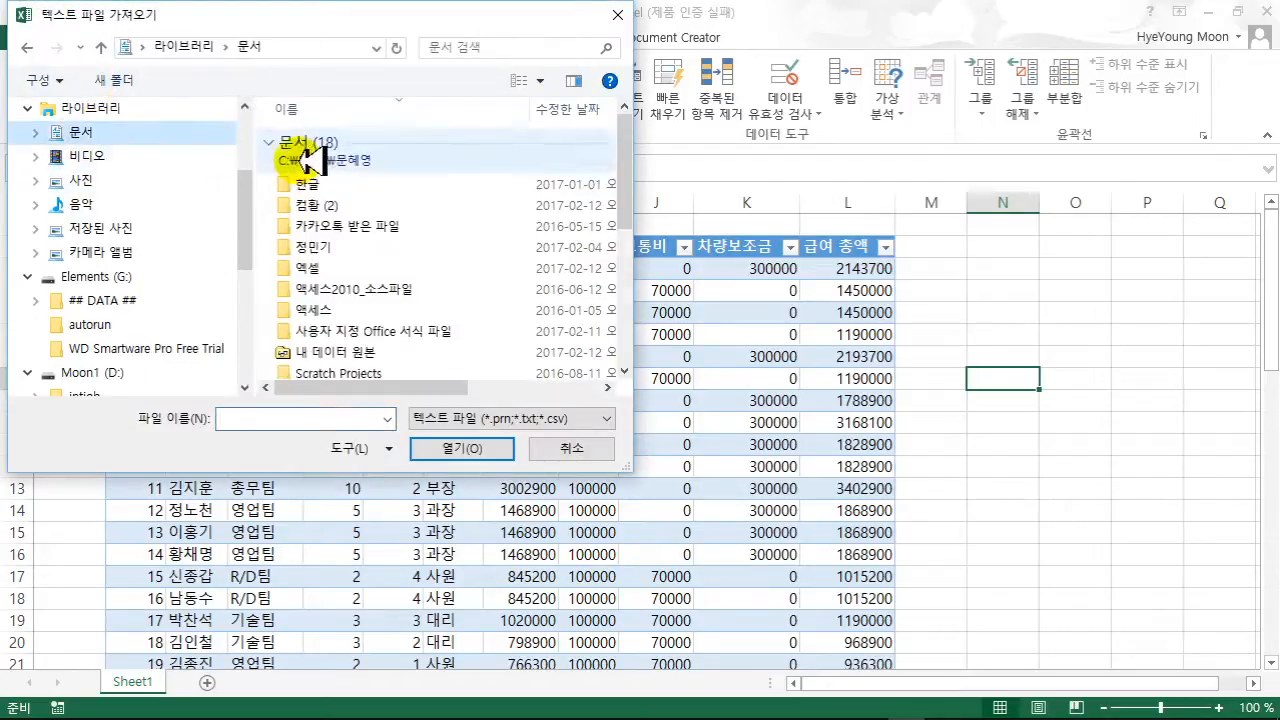
double_click(306, 267)
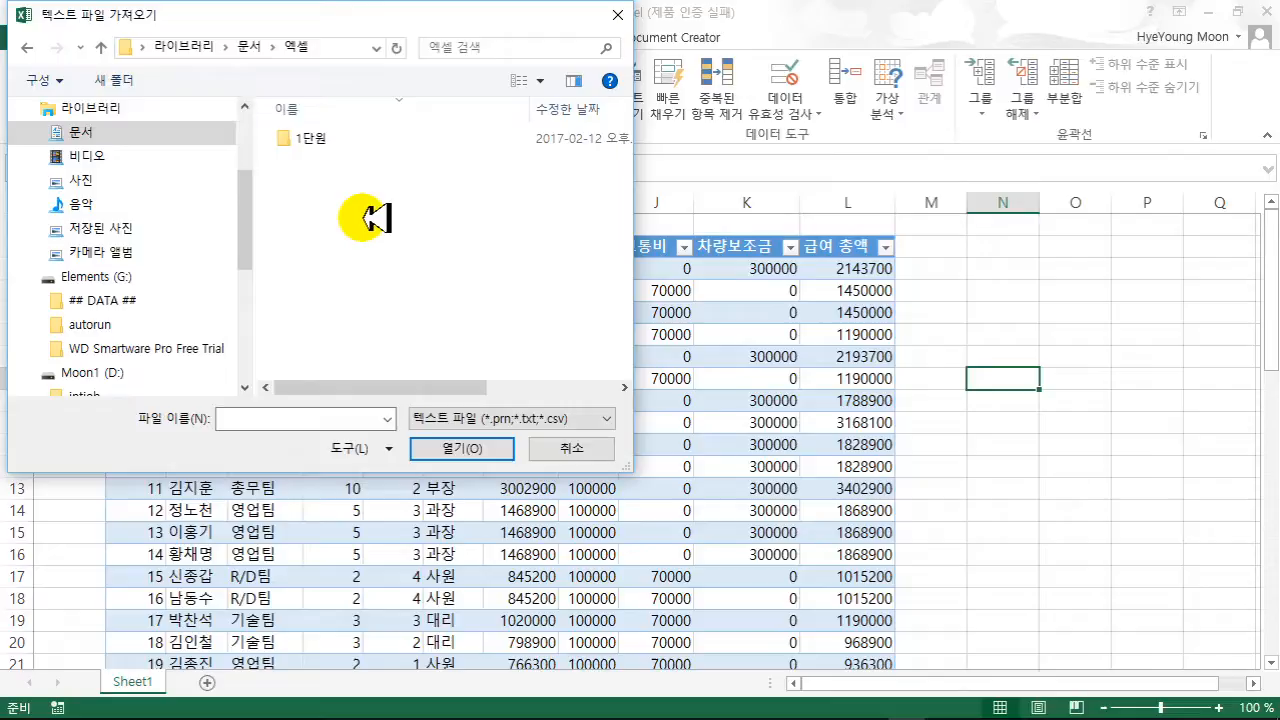
double_click(320, 138)
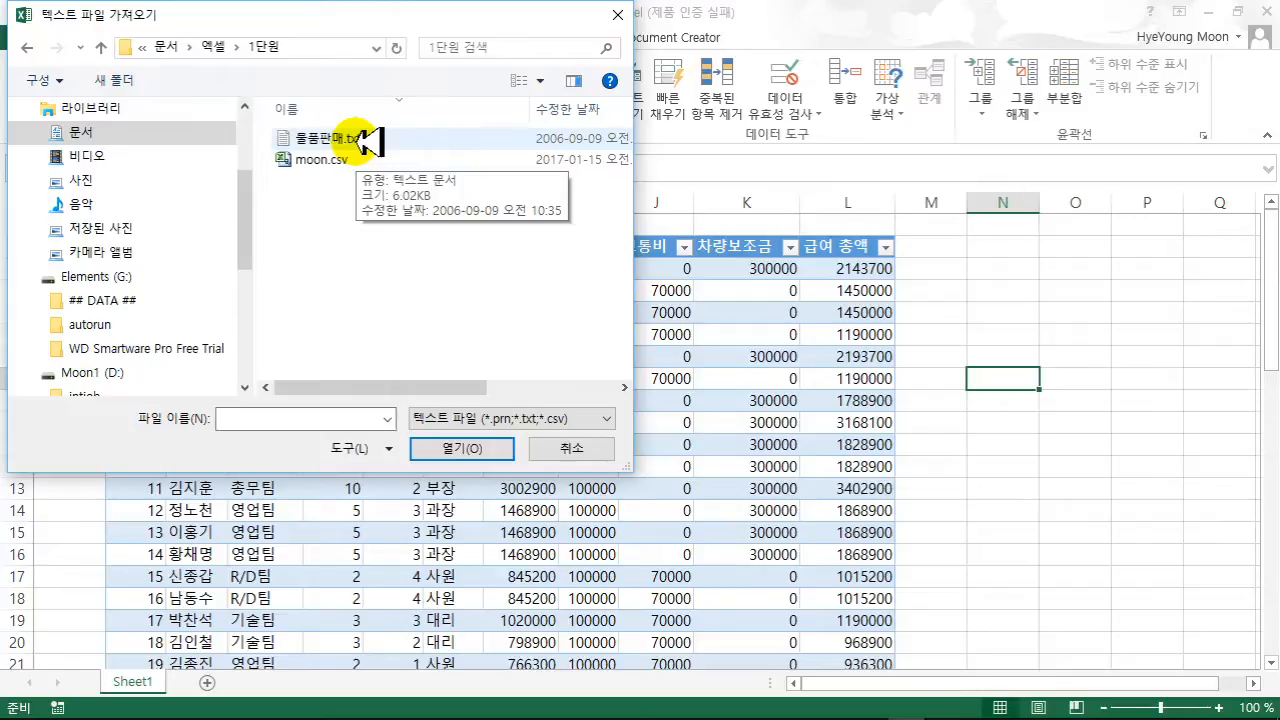
left_click(362, 140)
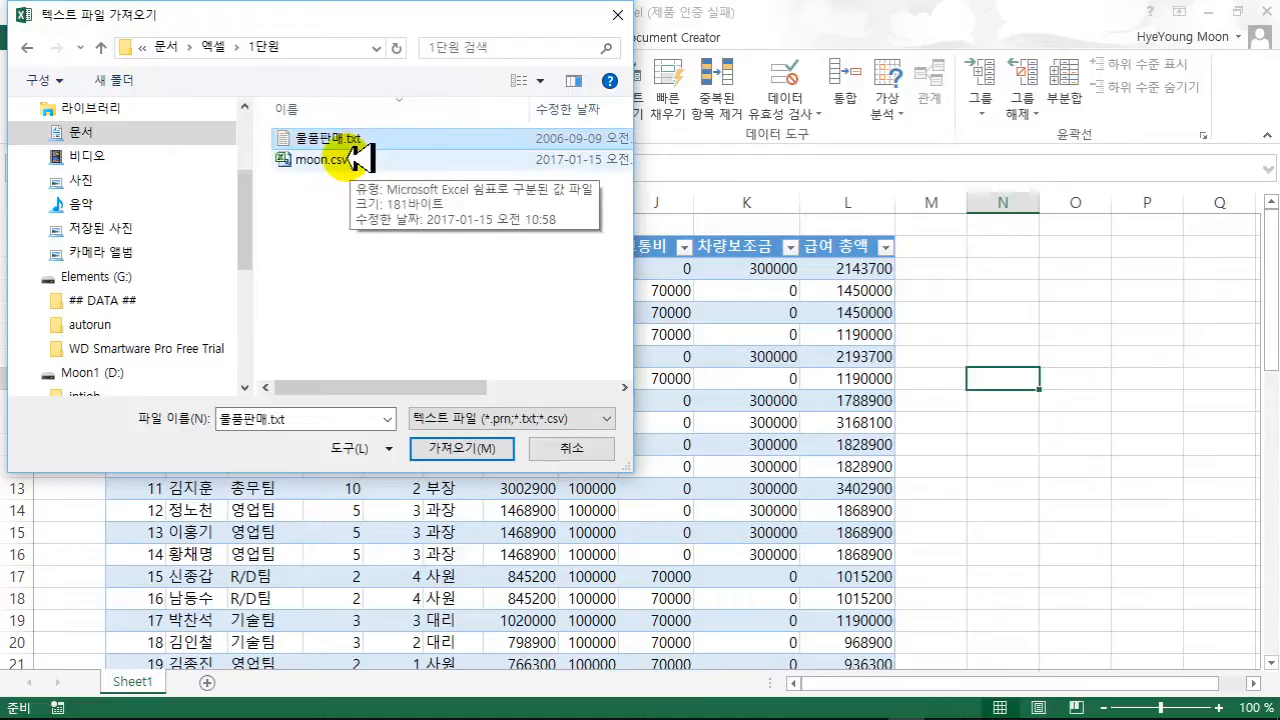
left_click(440, 450)
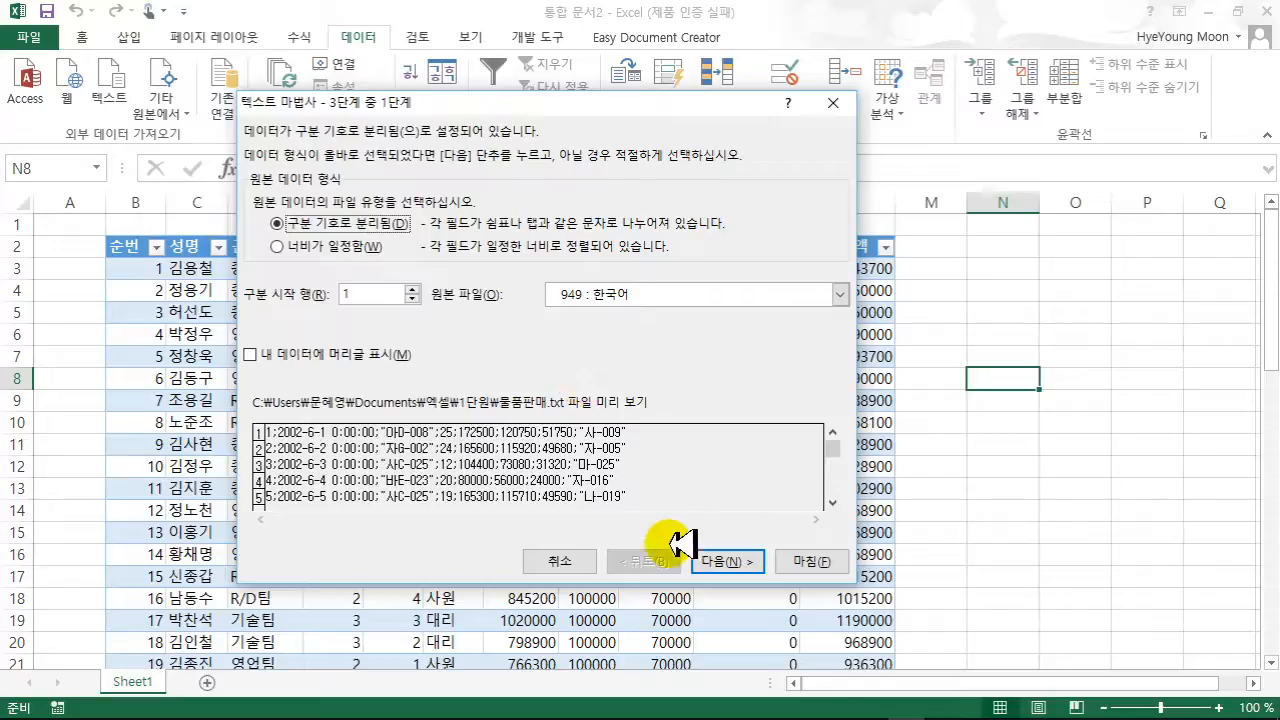
- Split 물품판매.txt on semicolons instead of tabs and finish the Text Import Wizard
left_click(705, 556)
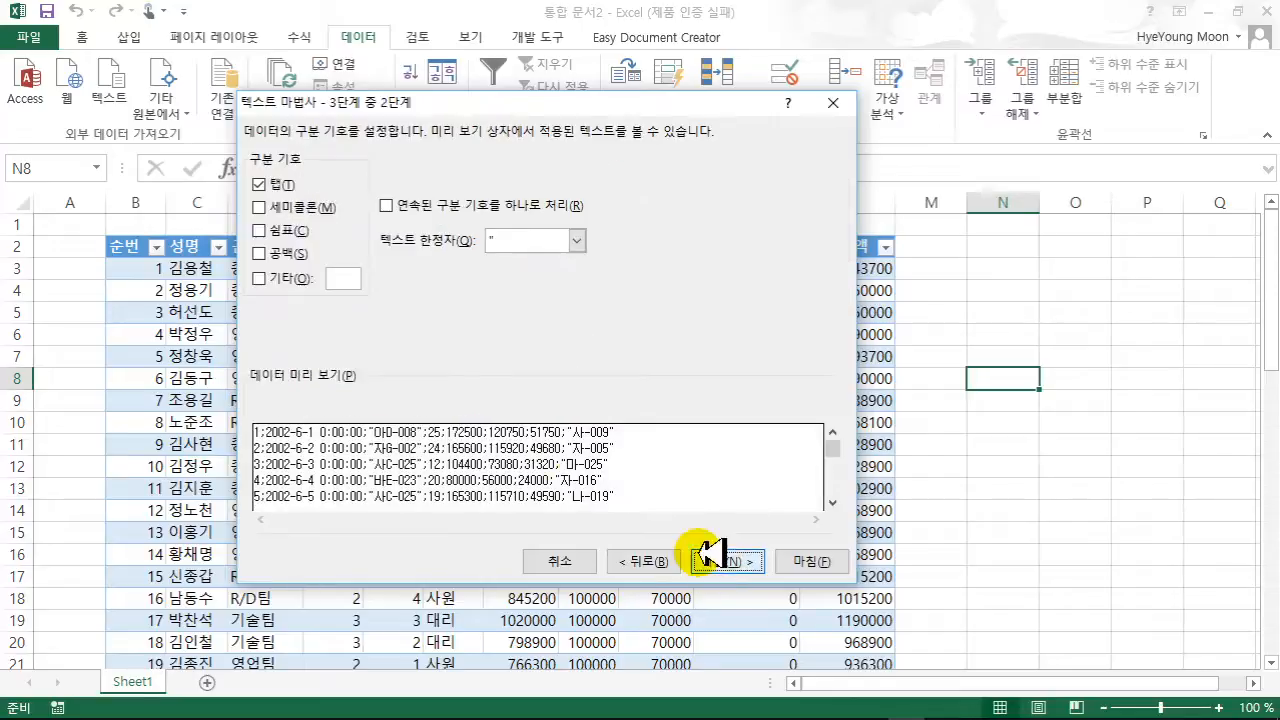
left_click(318, 207)
left_click(285, 184)
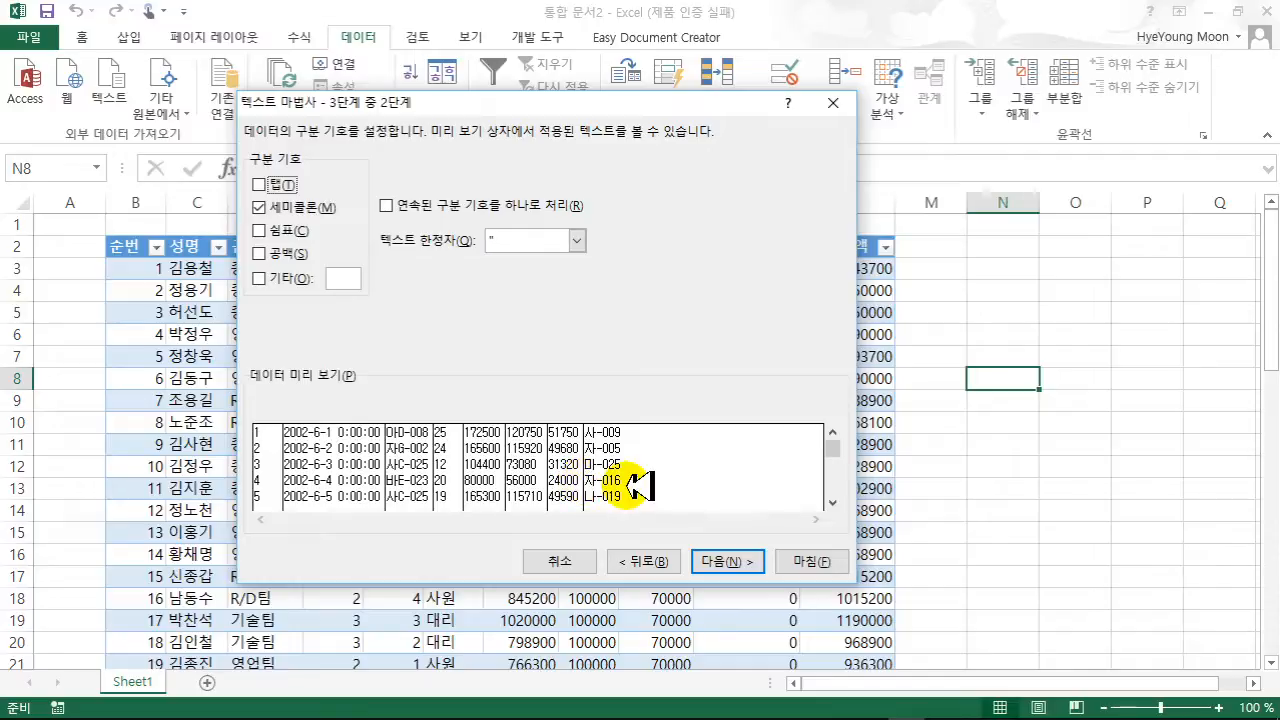
left_click(716, 561)
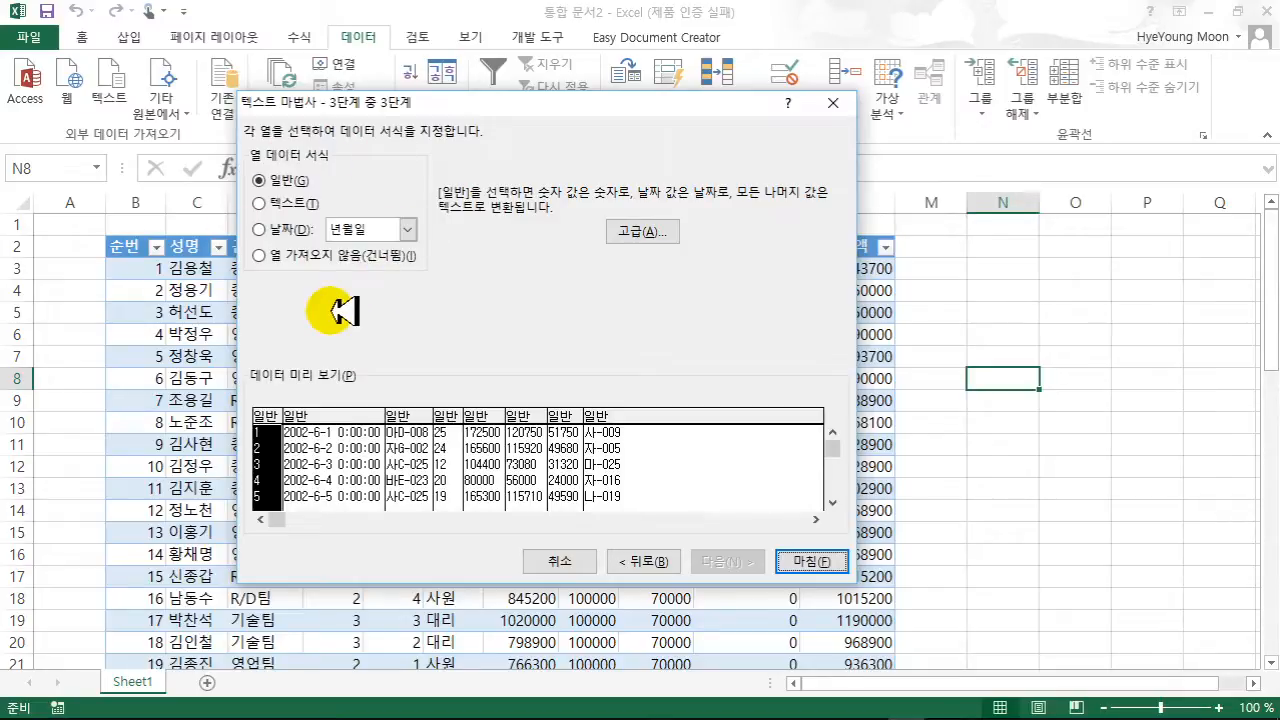
left_click(808, 561)
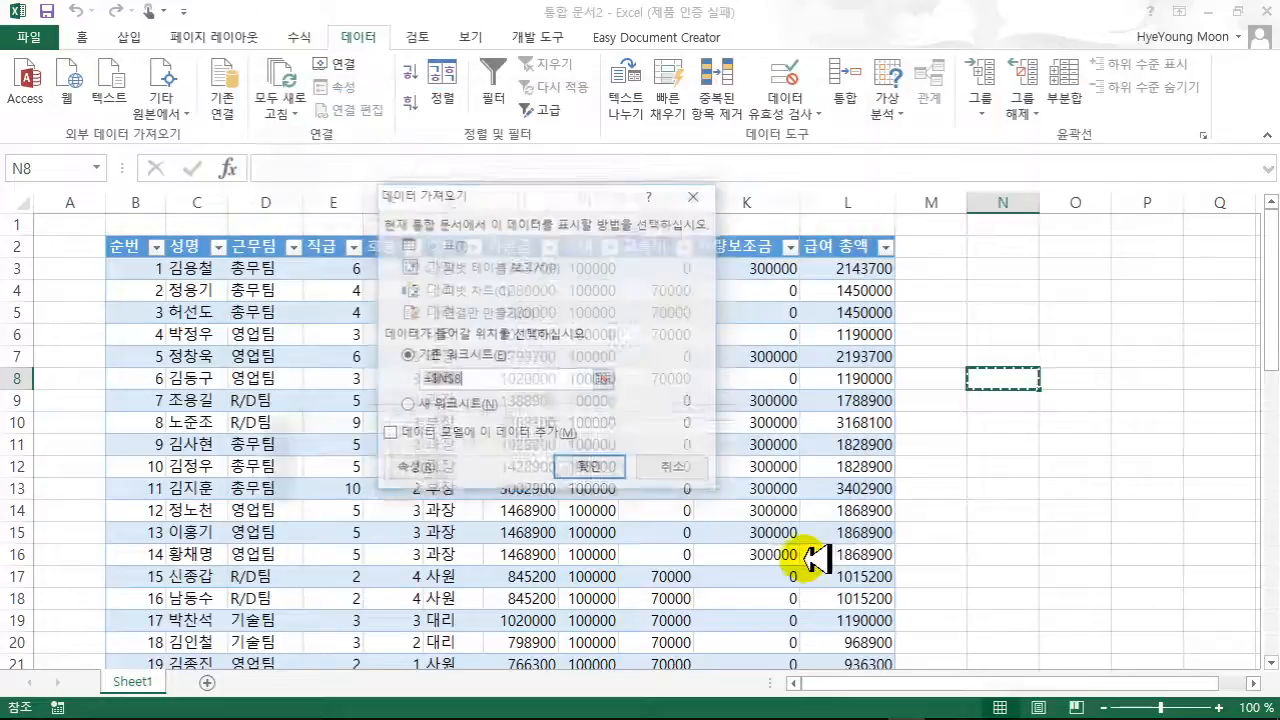
- Import the sales data onto a new worksheet, leaving refresh-on-open turned off
left_click(476, 406)
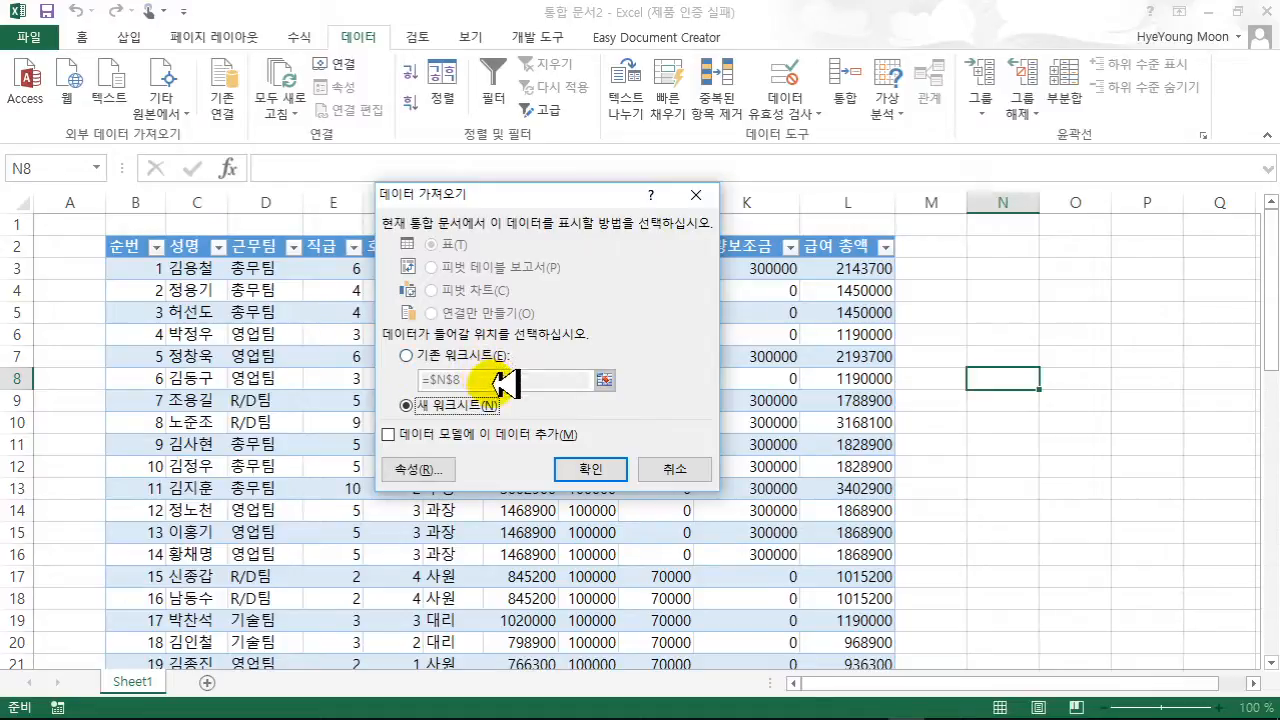
left_click(418, 467)
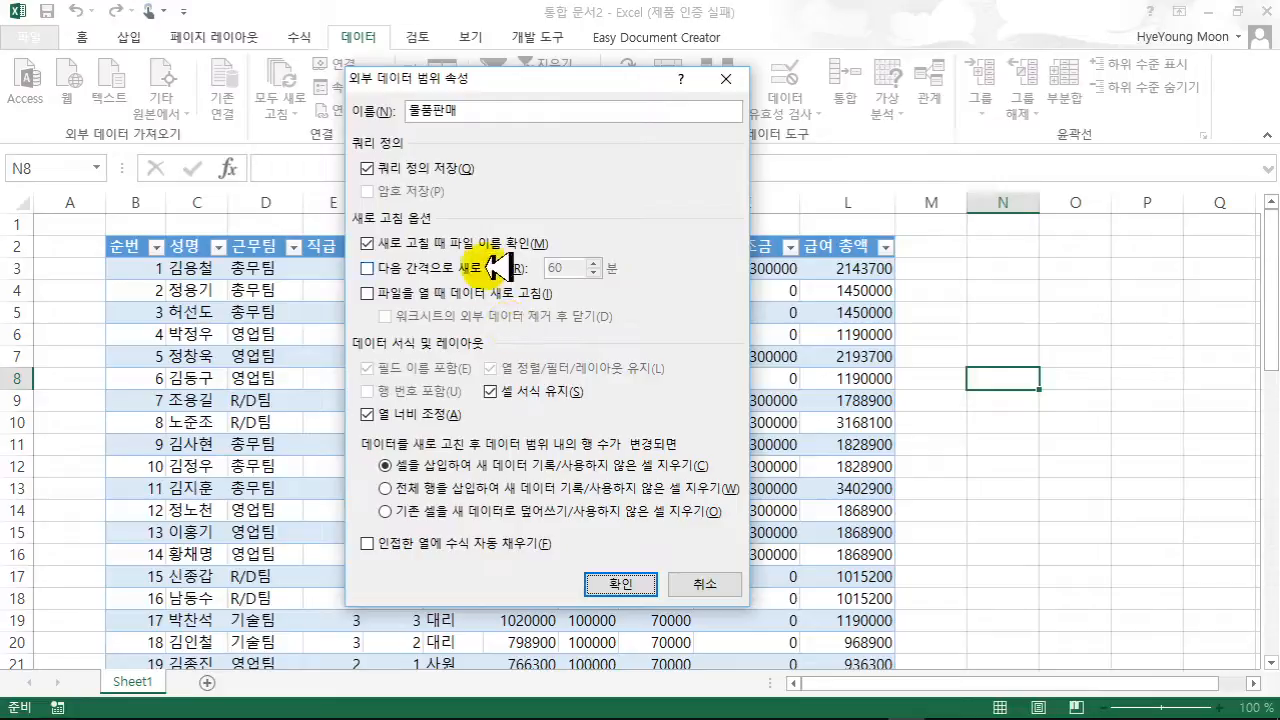
left_click(397, 293)
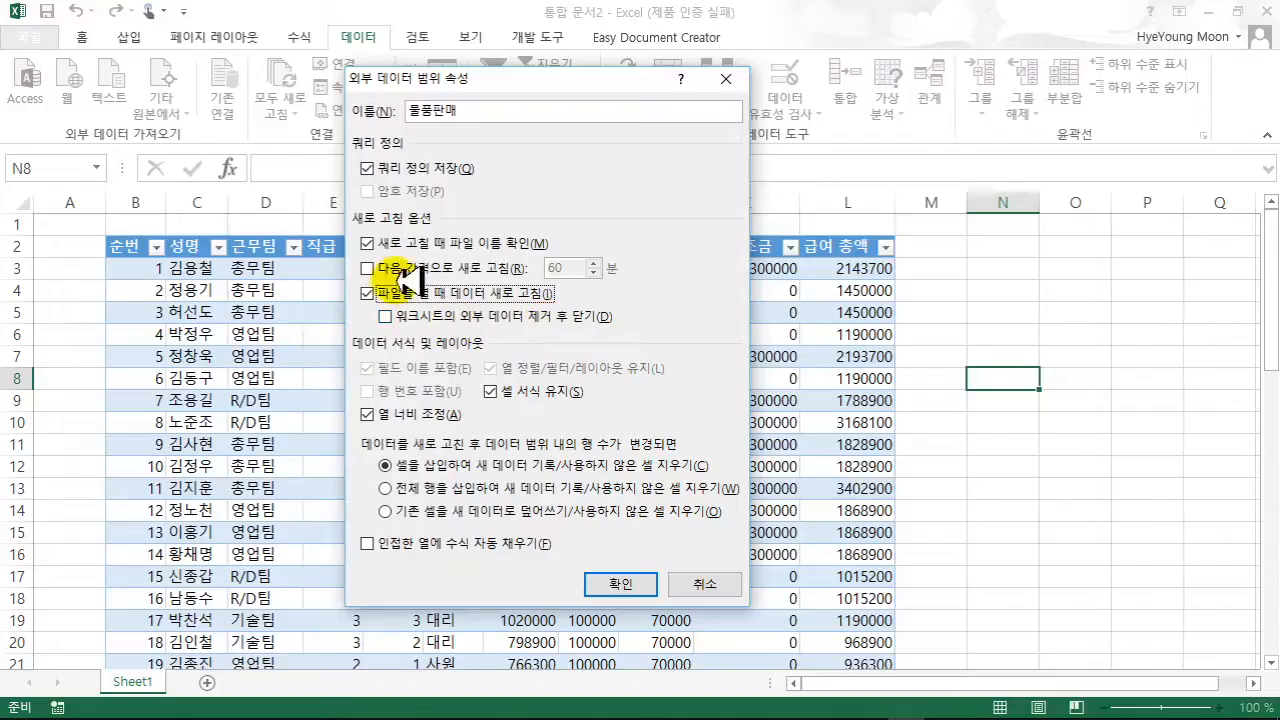
left_click(420, 293)
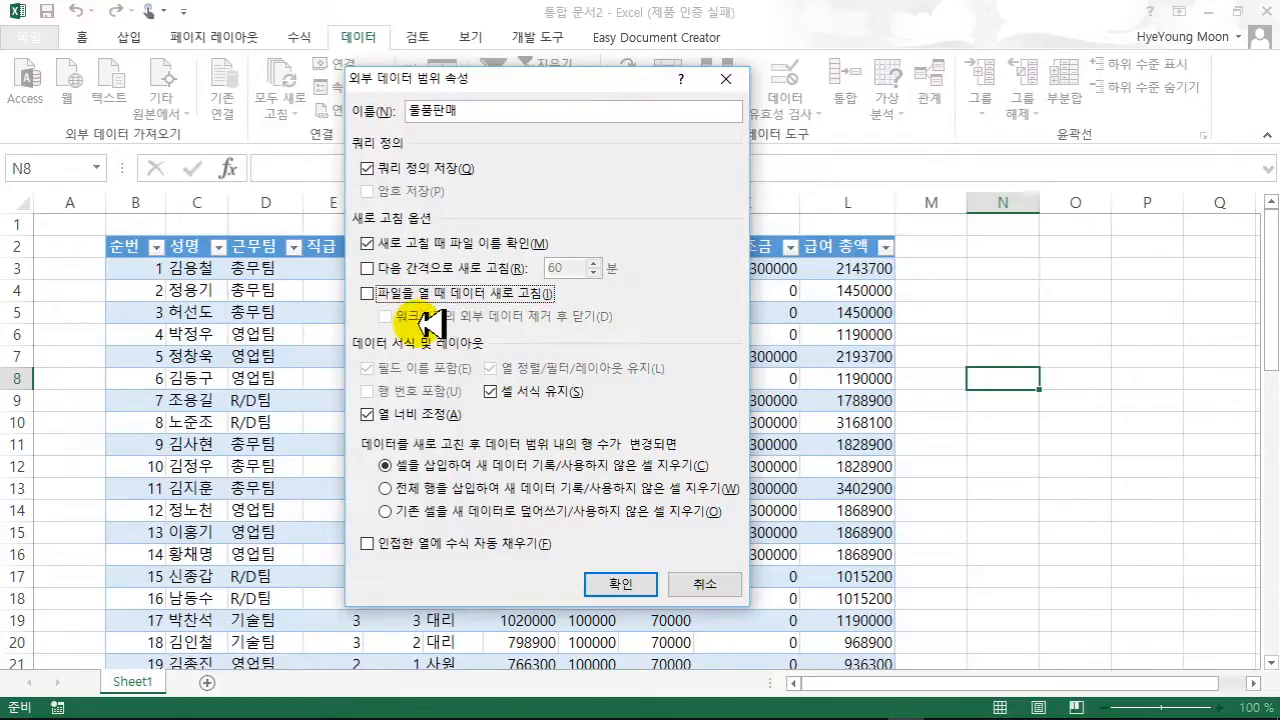
left_click(624, 584)
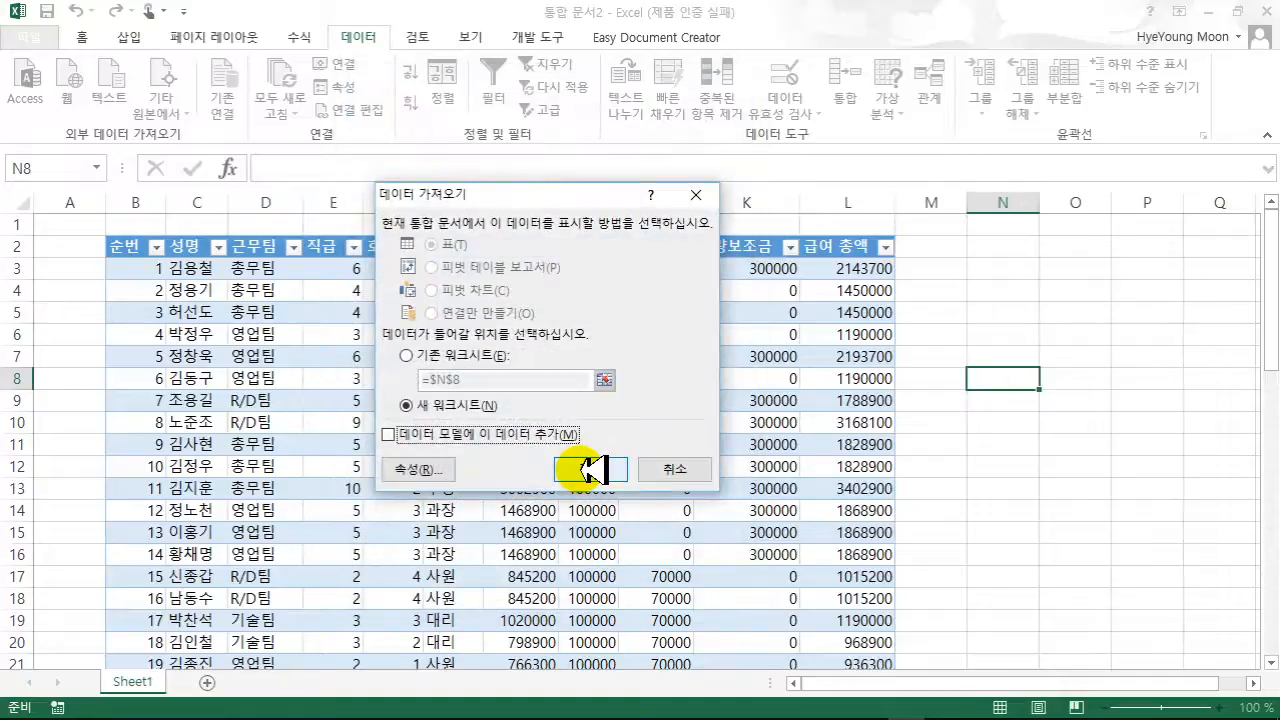
left_click(590, 469)
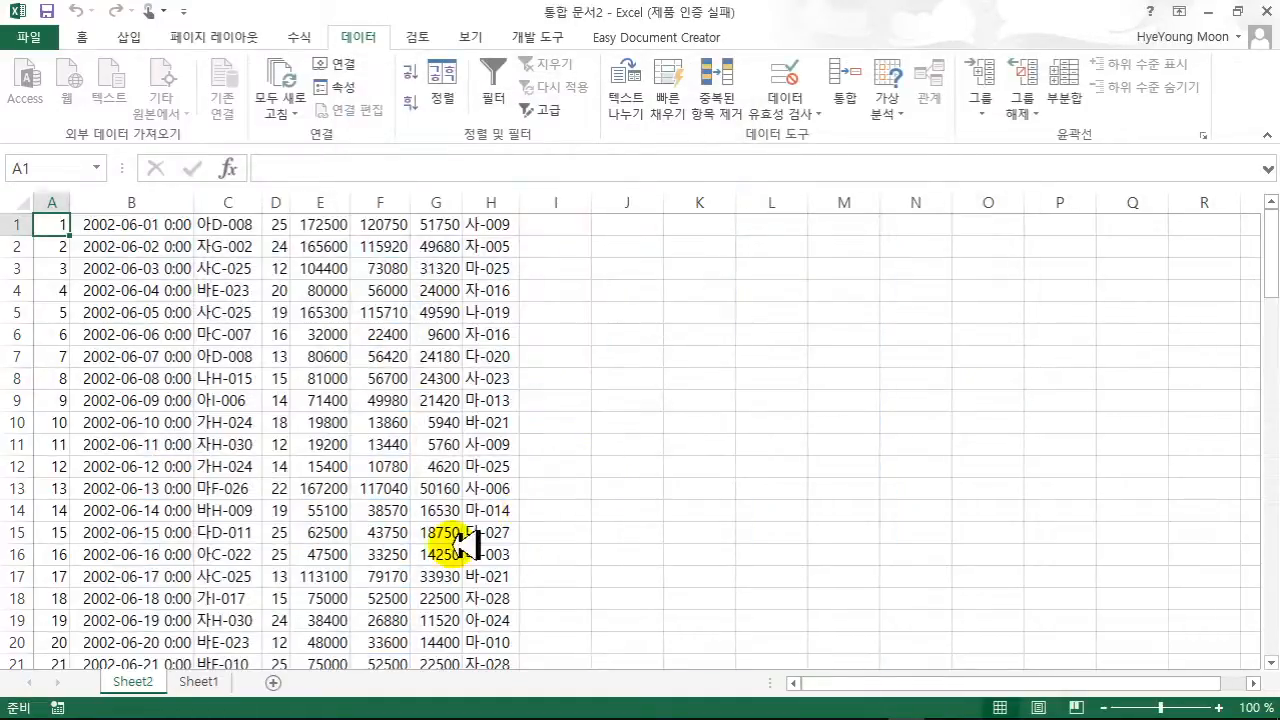
left_click(230, 598)
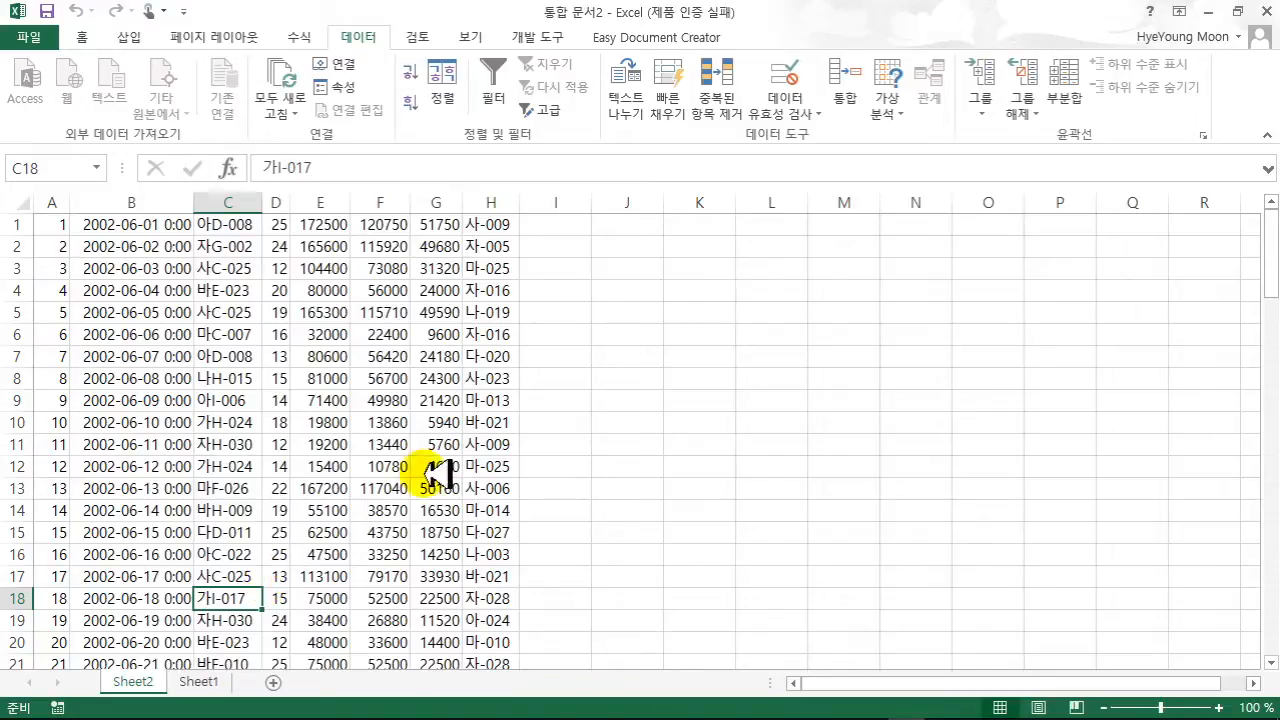
left_click(624, 426)
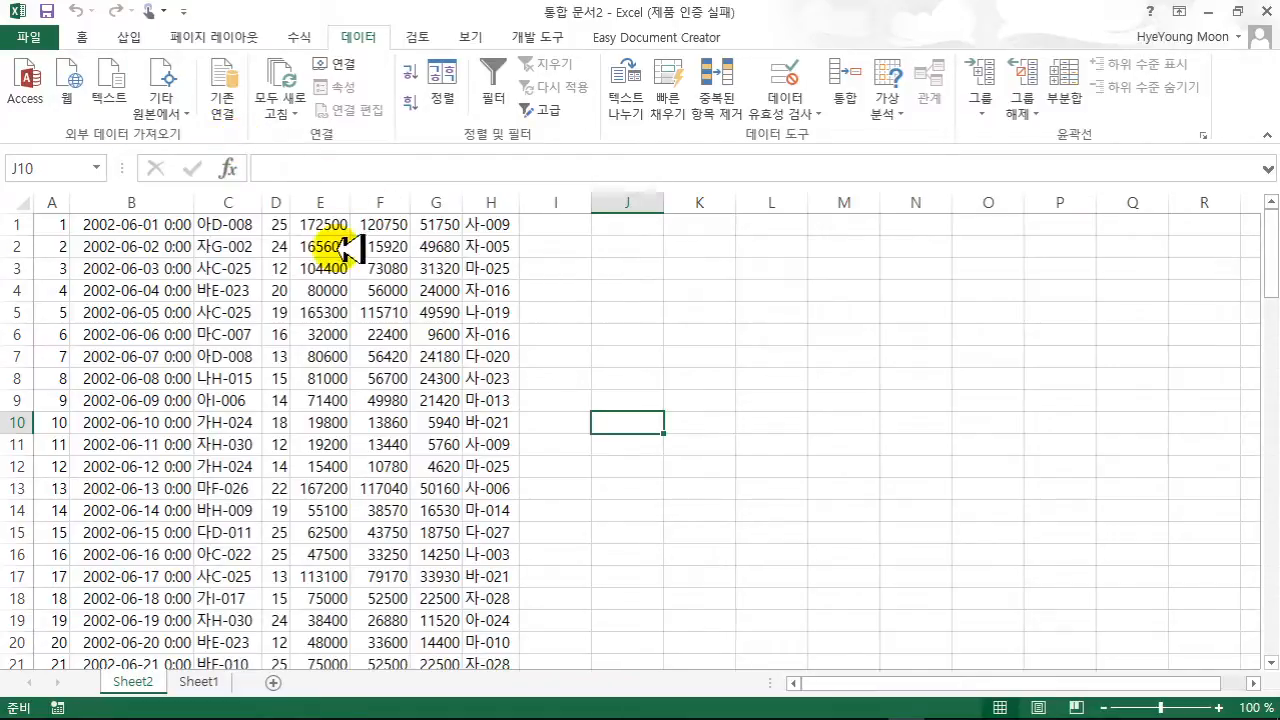
left_click(596, 334)
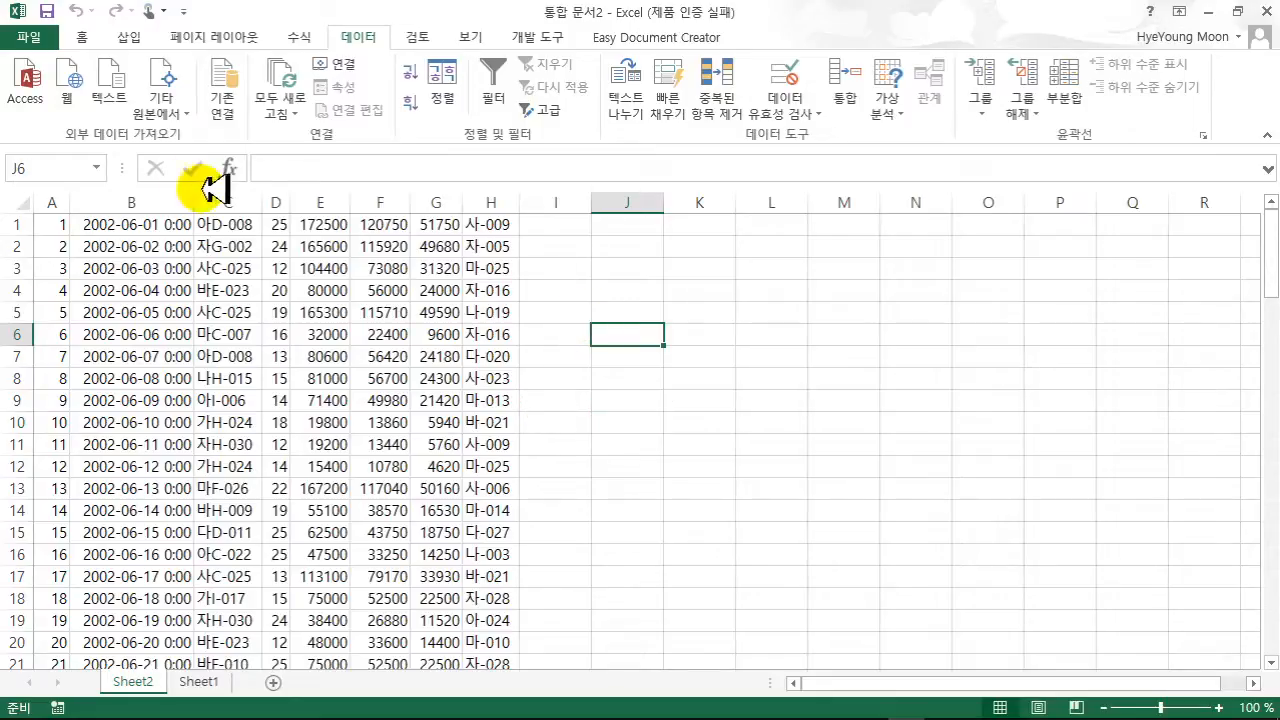
- Create two new blank workbooks, 통합 문서3 and 통합 문서4
left_click(48, 38)
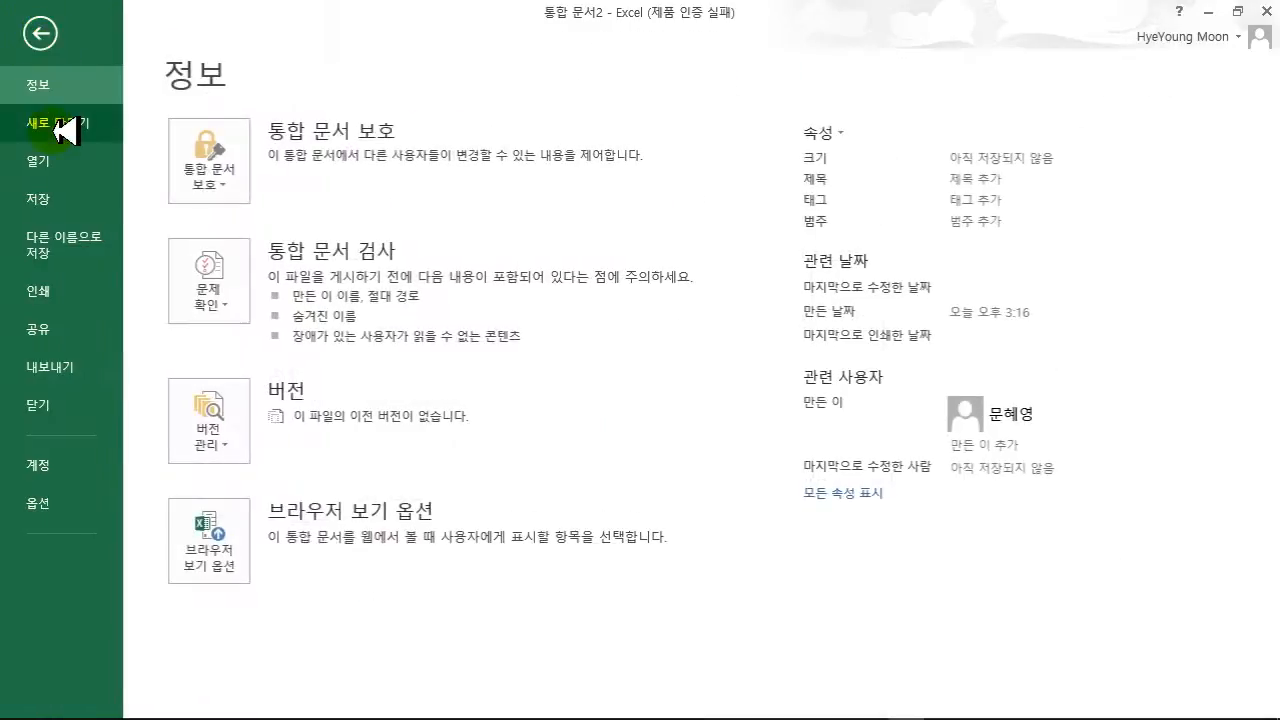
left_click(60, 123)
left_click(263, 366)
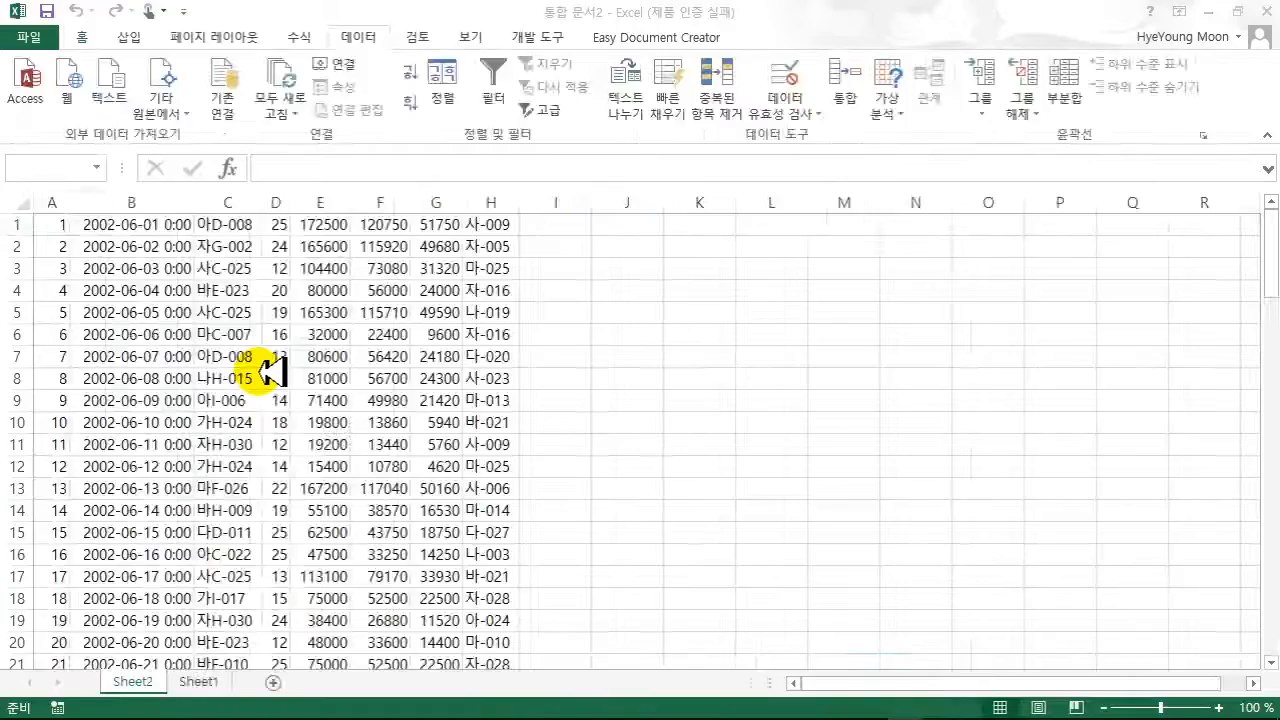
left_click(46, 36)
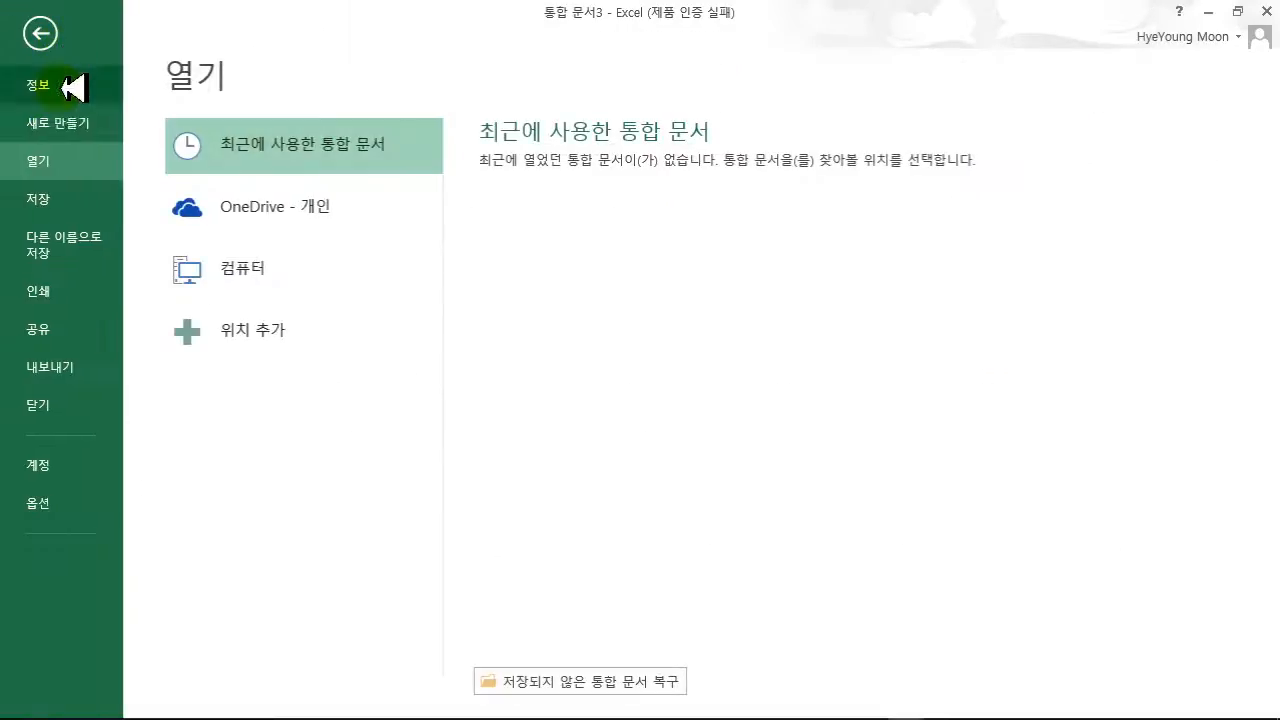
left_click(62, 122)
left_click(287, 368)
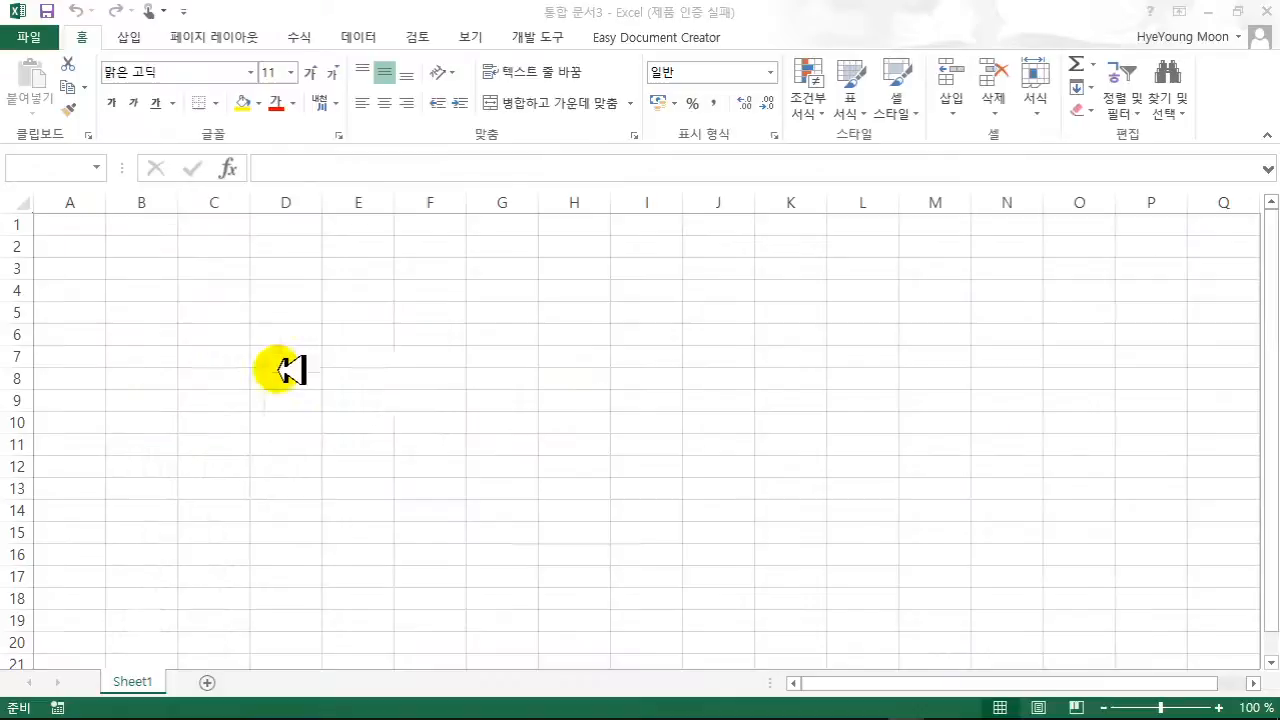
left_click(584, 466)
- Close 통합 문서2 without saving
mouse_move(897, 705)
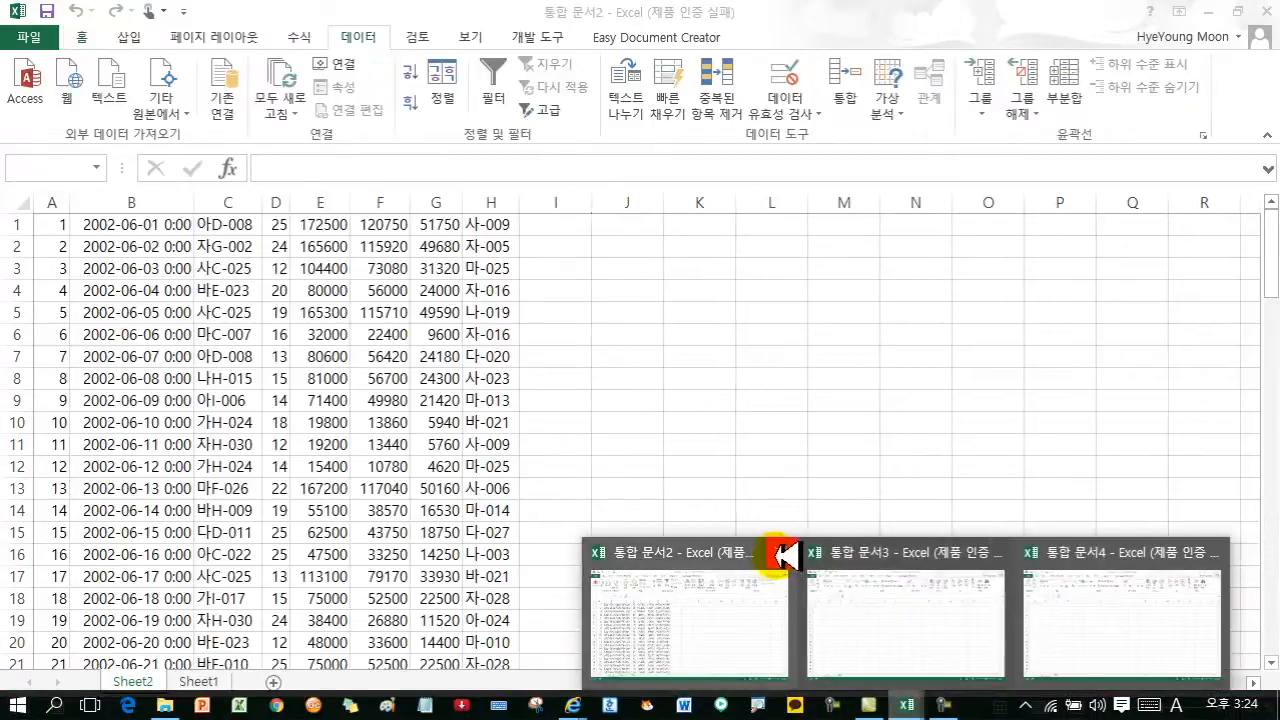
left_click(783, 553)
left_click(663, 391)
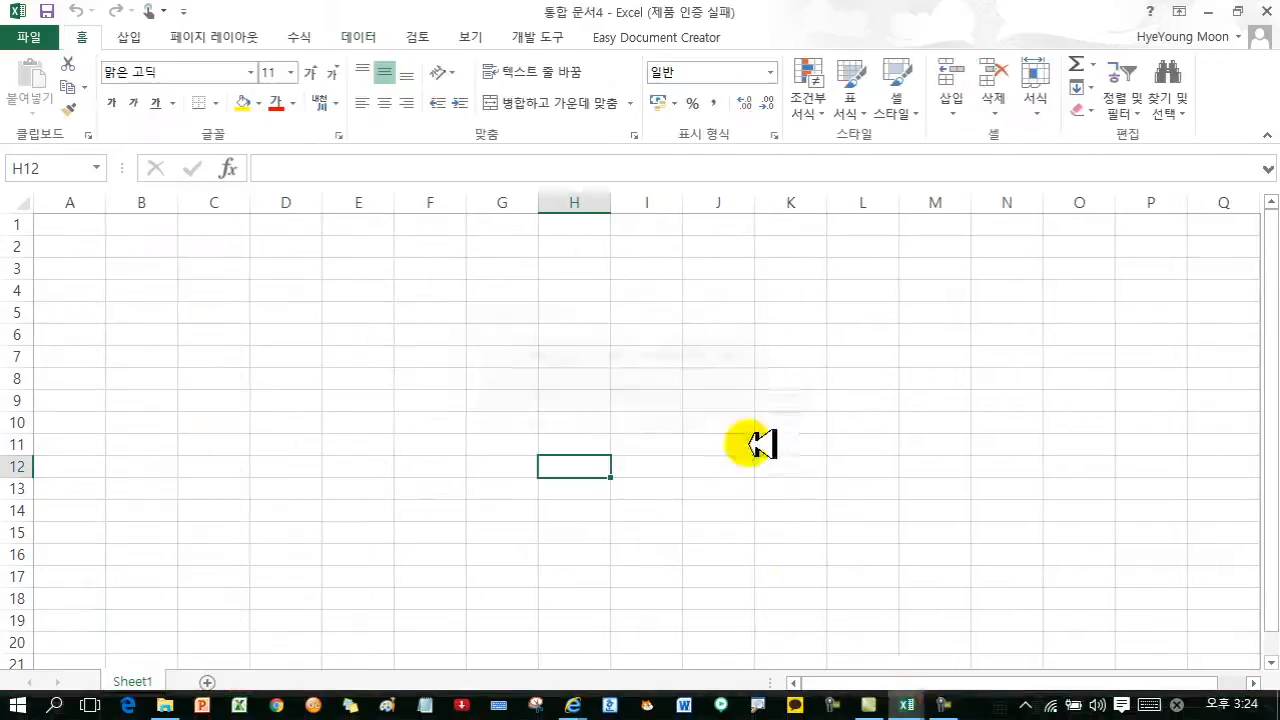
mouse_move(906, 703)
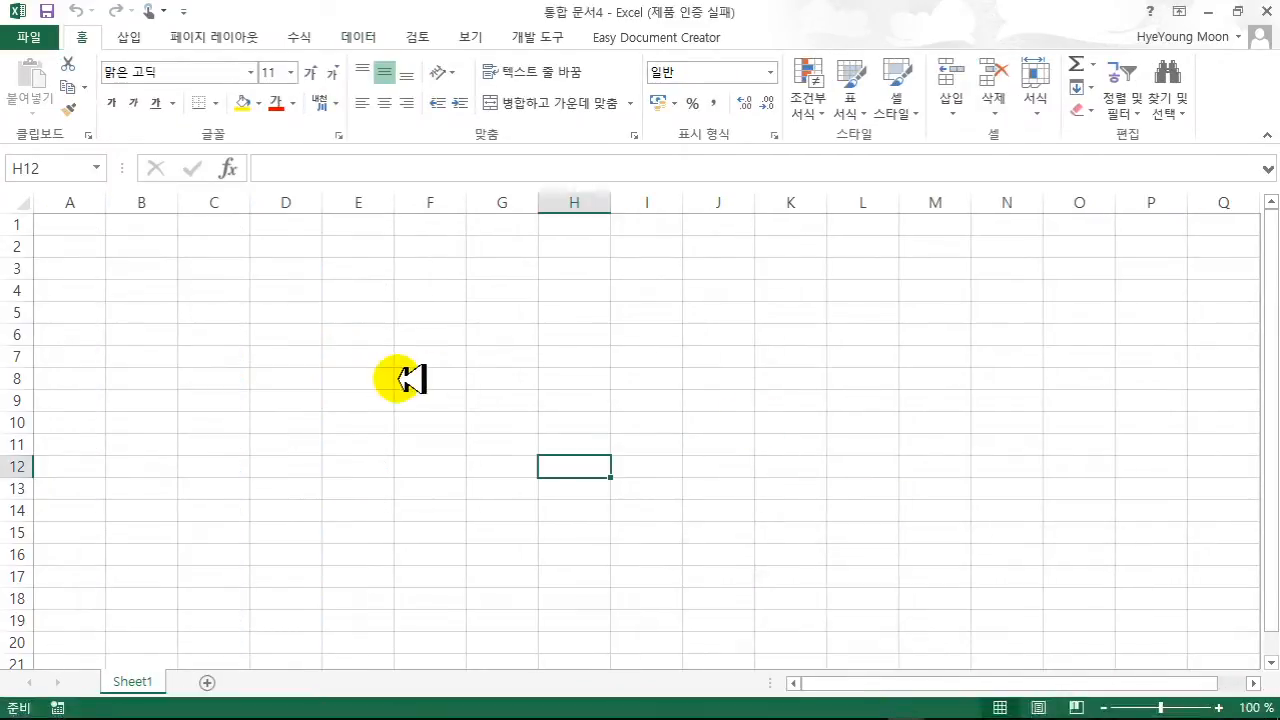
- Enter the header 국어 in cell B2
left_click(149, 287)
left_click(126, 246)
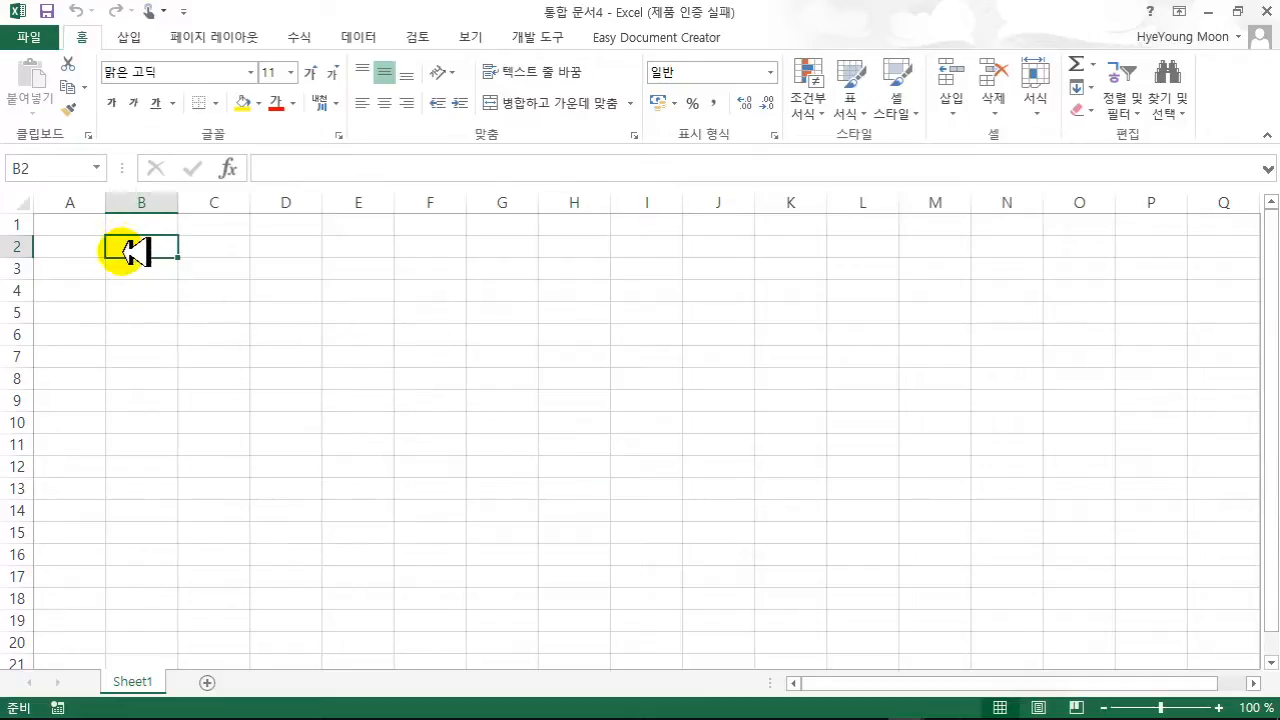
left_click(96, 246)
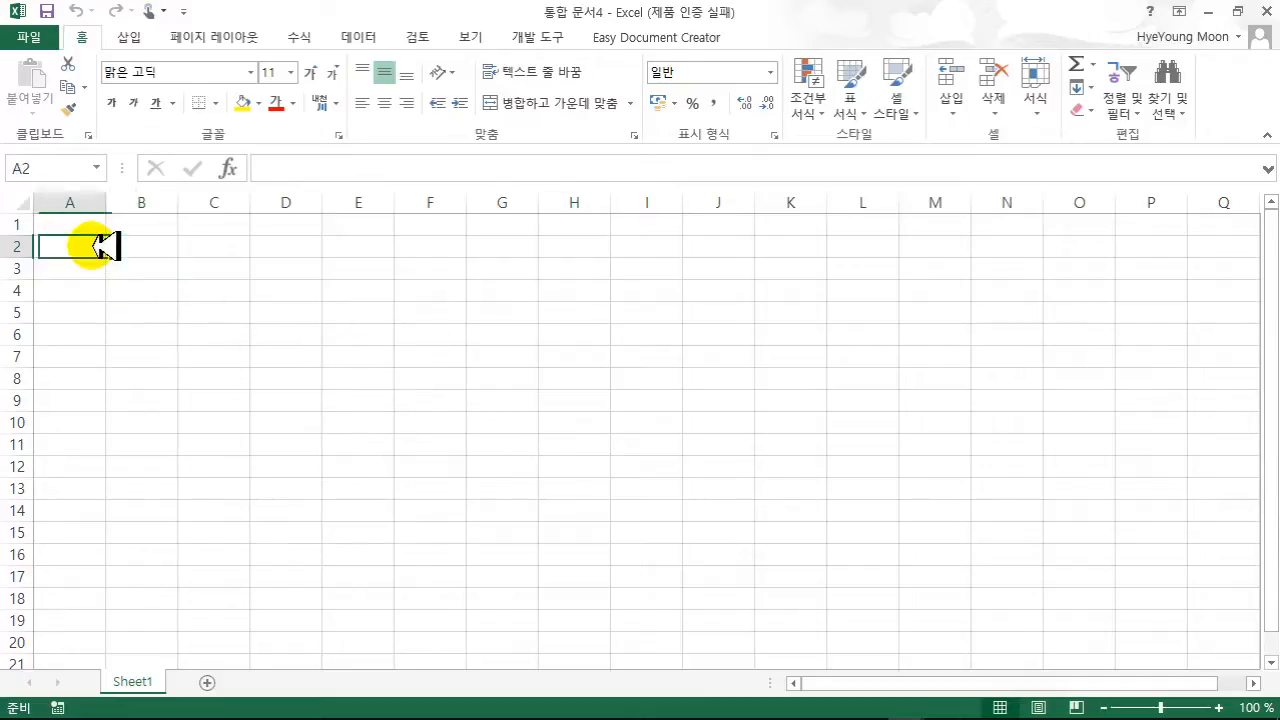
left_click(160, 246)
type("r")
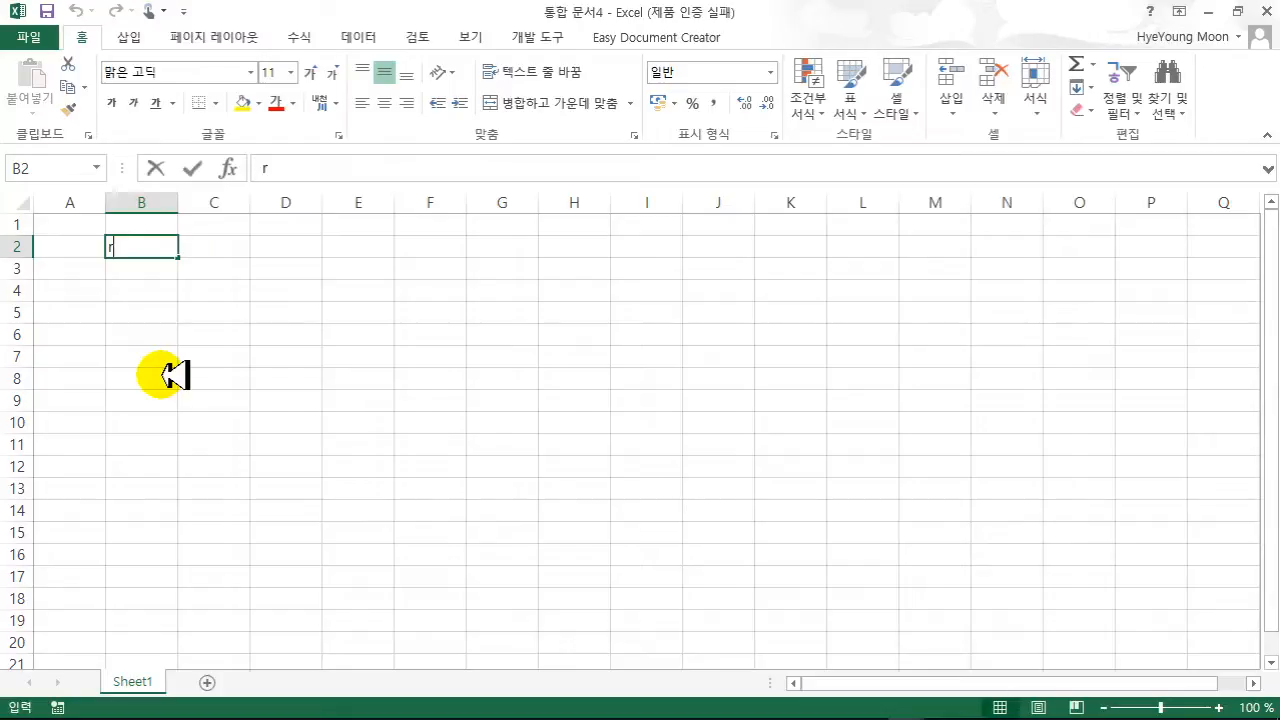
type("nr")
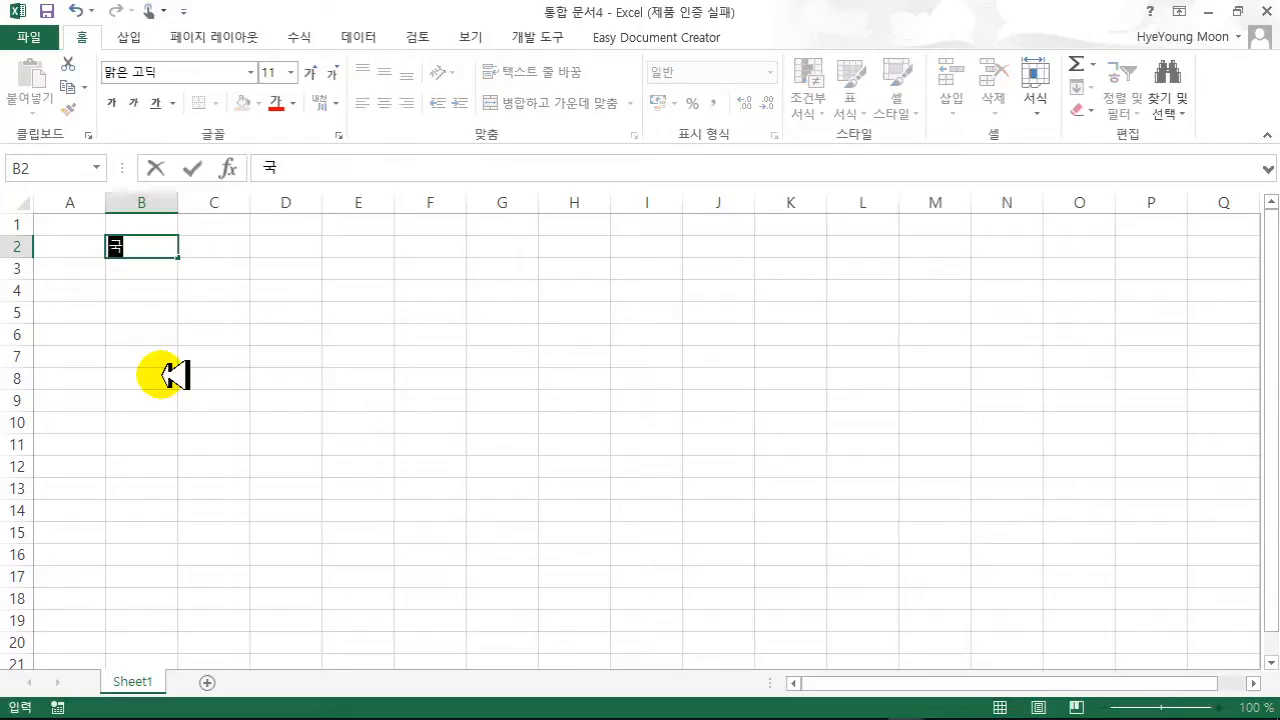
type("어")
key("Return")
- Enter the three student names in cells A3 to A5
key("Left")
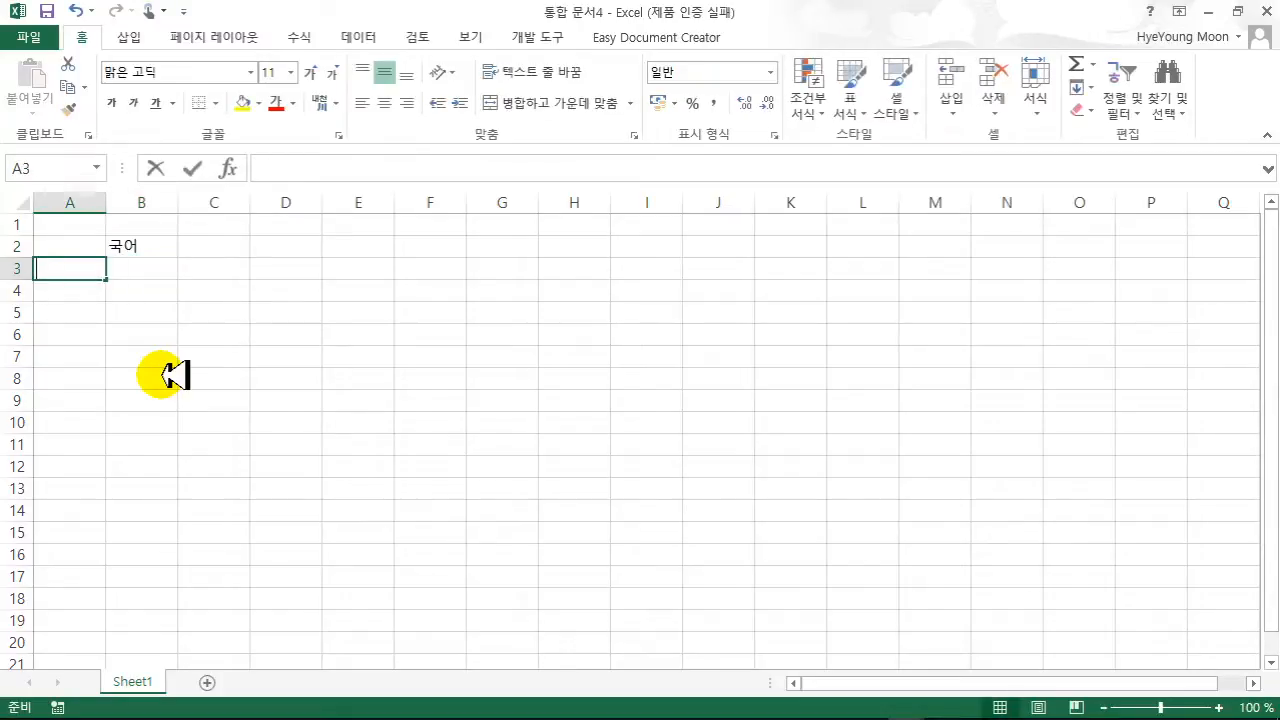
type("홍기동")
key("Return")
type("김")
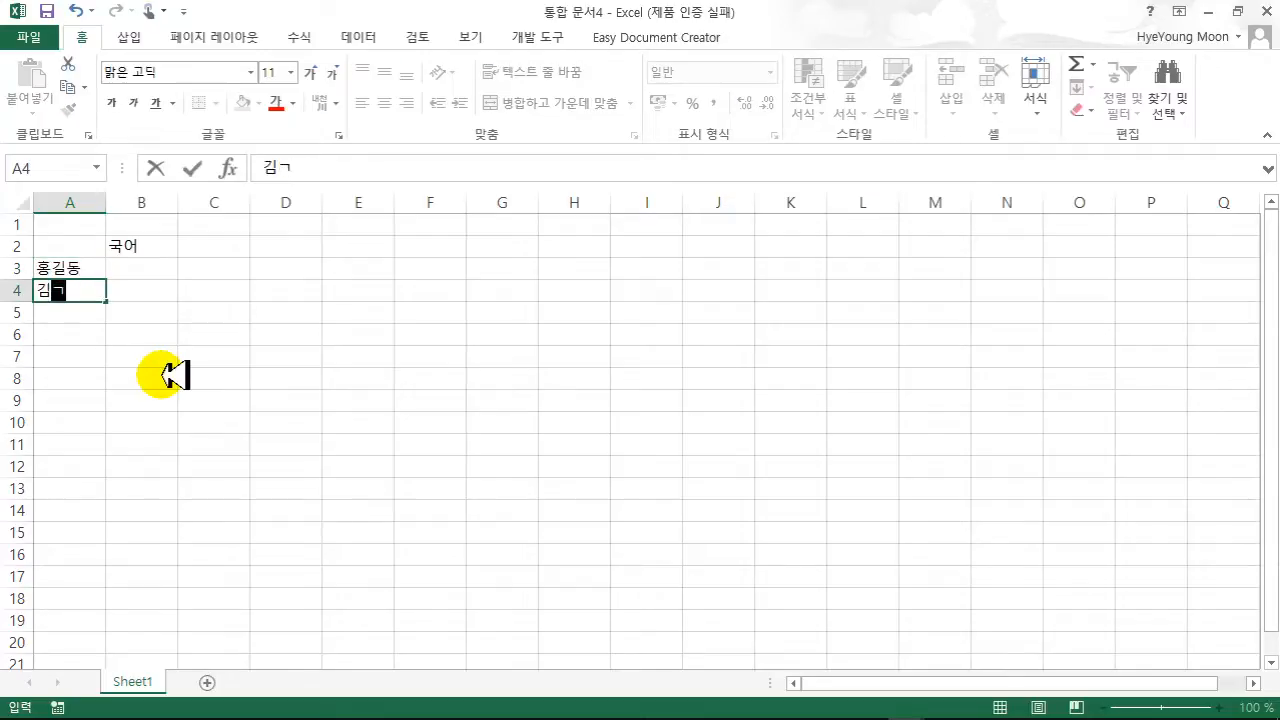
type("길동")
key("Return")
type("이길")
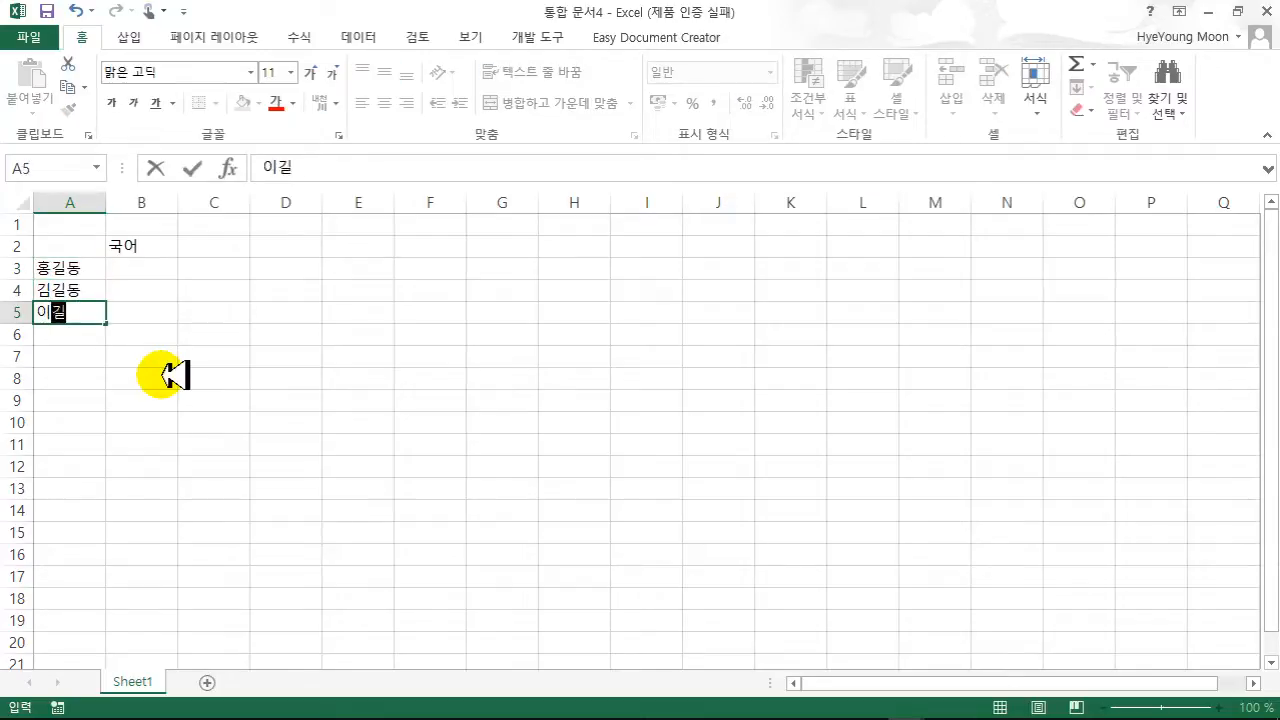
key("Right")
key("Up")
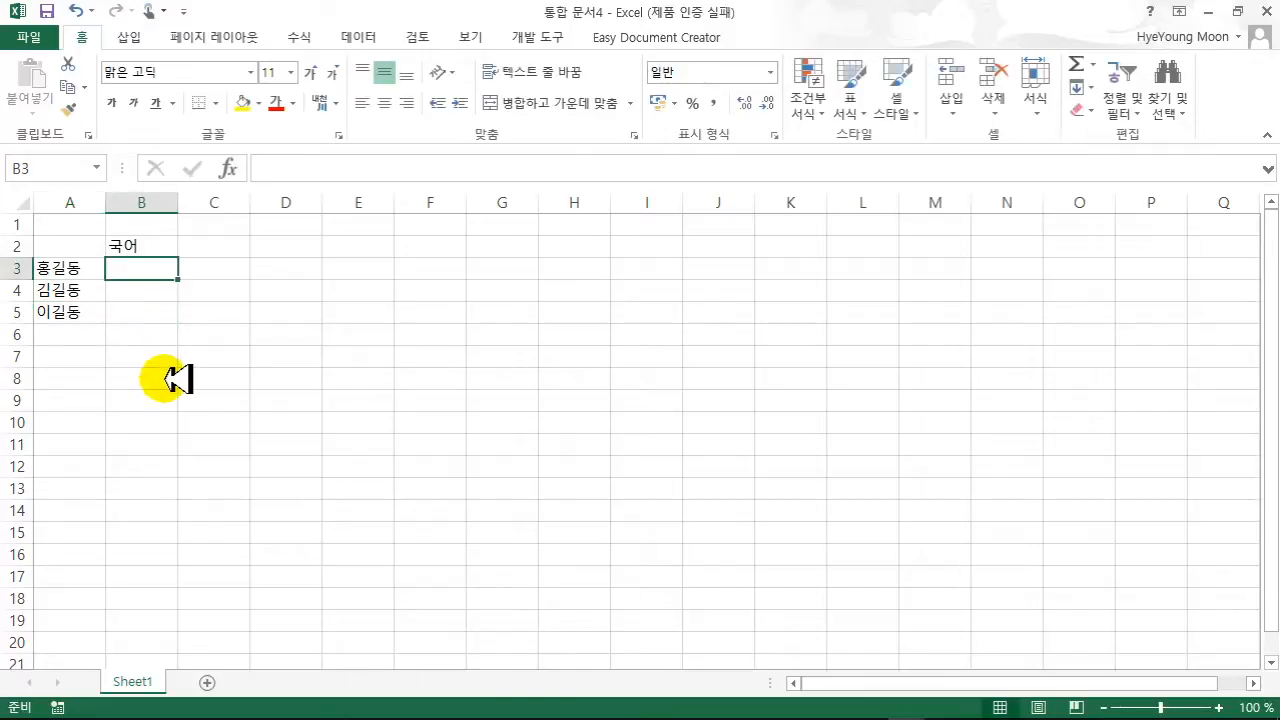
- Arrange 통합 문서4 and 통합 문서3 vertically side by side, then select A1 in 통합 문서3
left_click(480, 38)
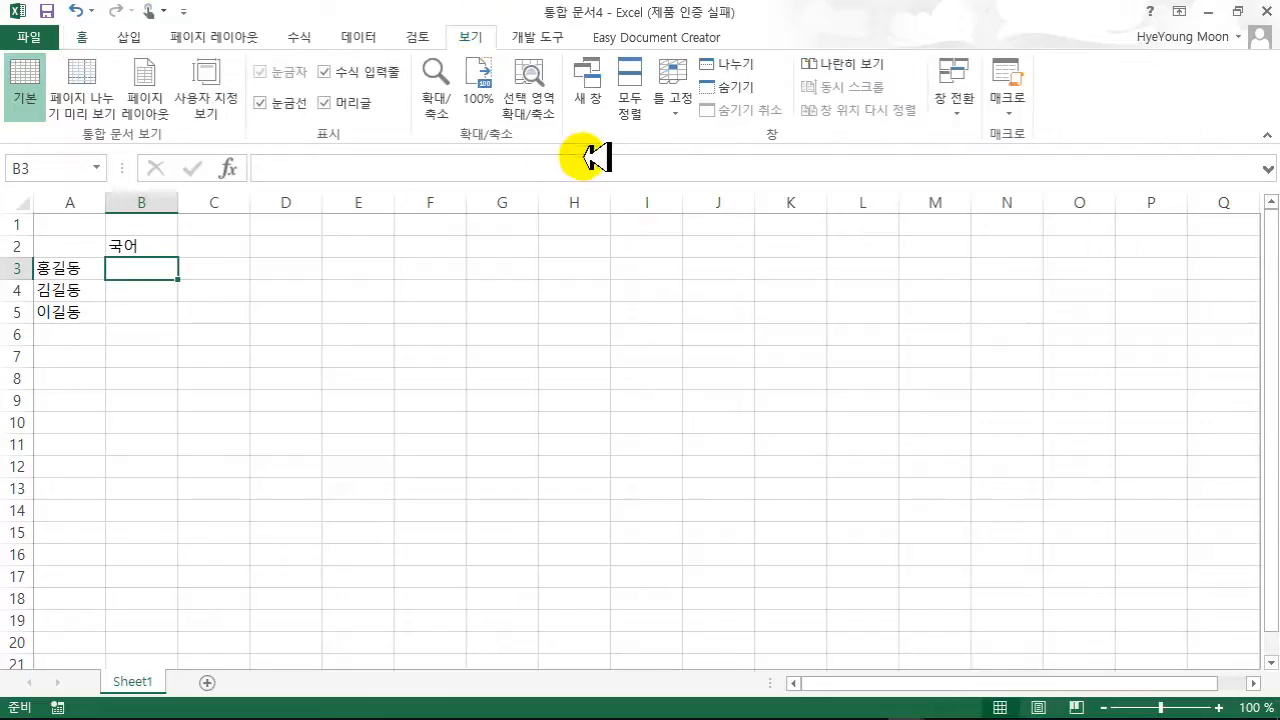
left_click(632, 108)
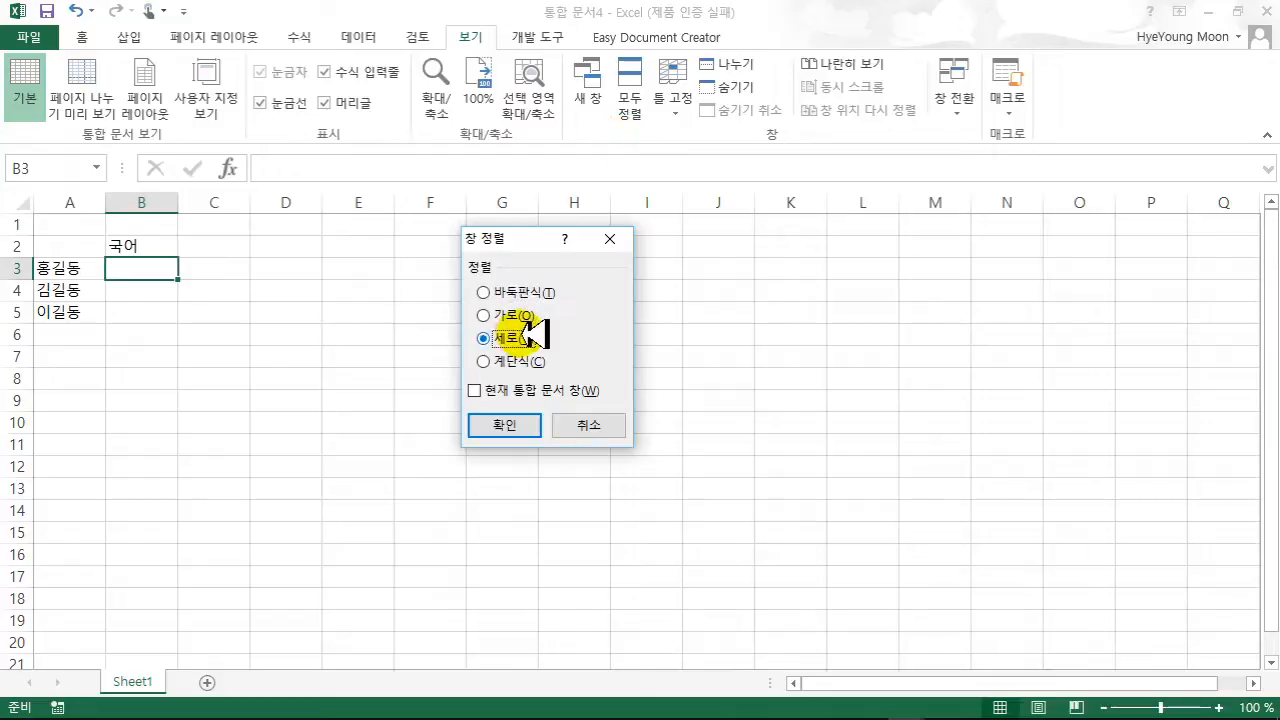
left_click(501, 424)
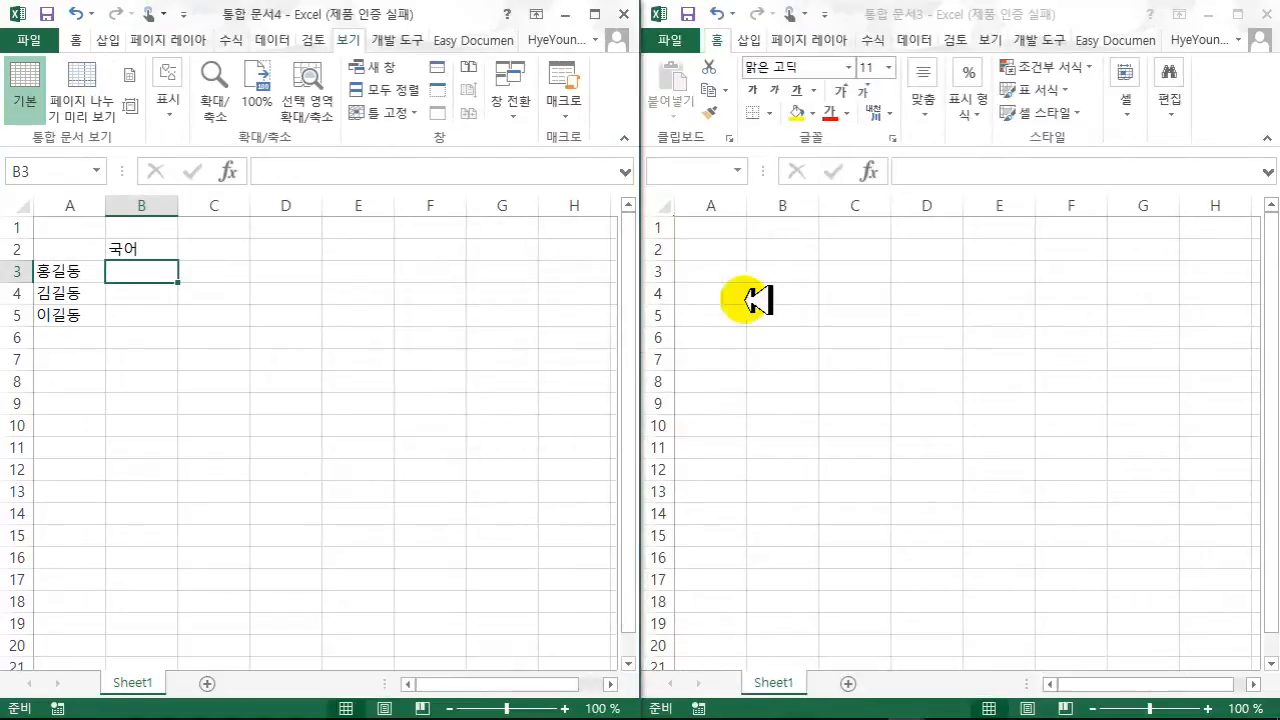
left_click(750, 255)
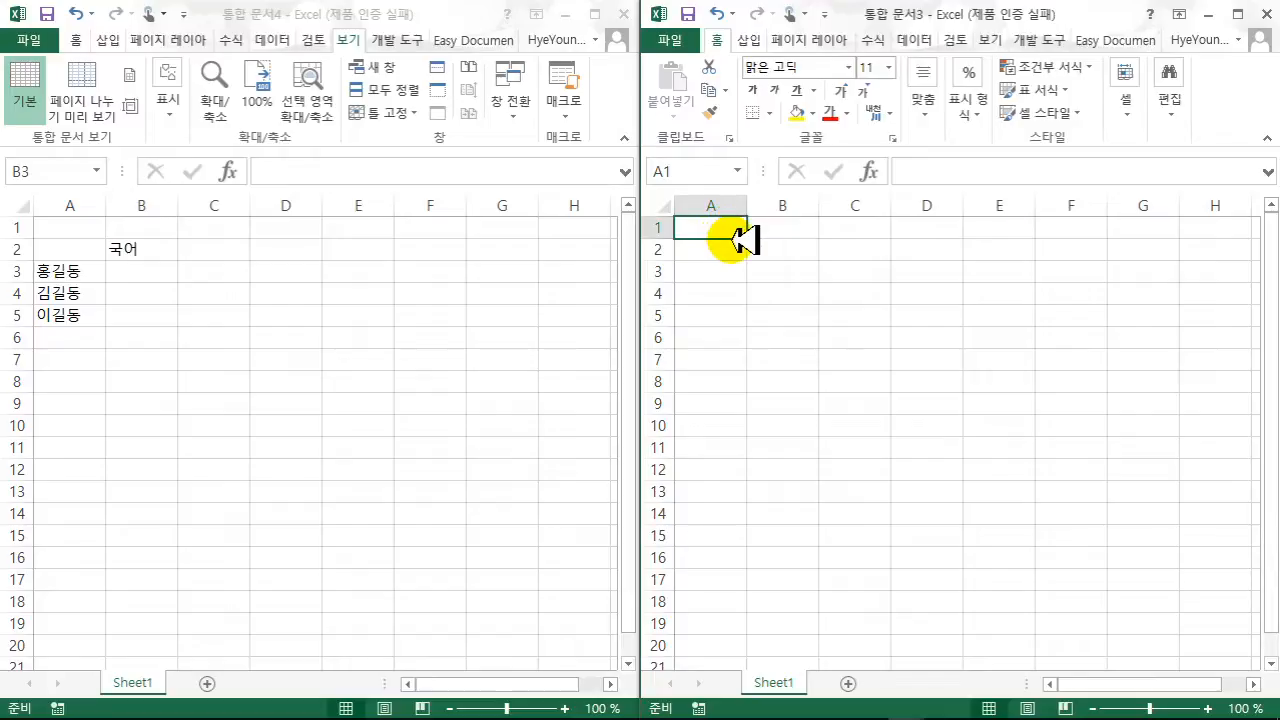
- In 통합 문서3, enter the 국어 header and the scores 90, 80 and 99 in A1:A4
type("ㄱ")
key("Return")
type("90")
key("Return")
type("80")
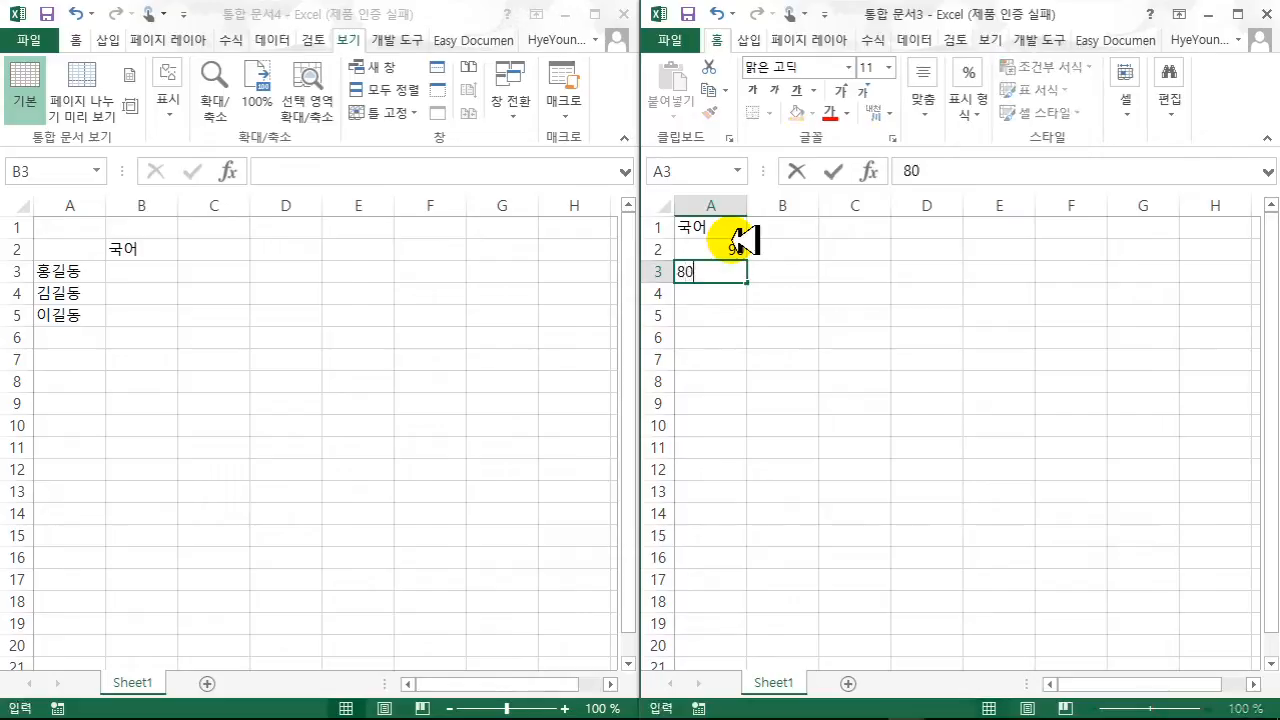
key("Return")
type("9")
key("Return")
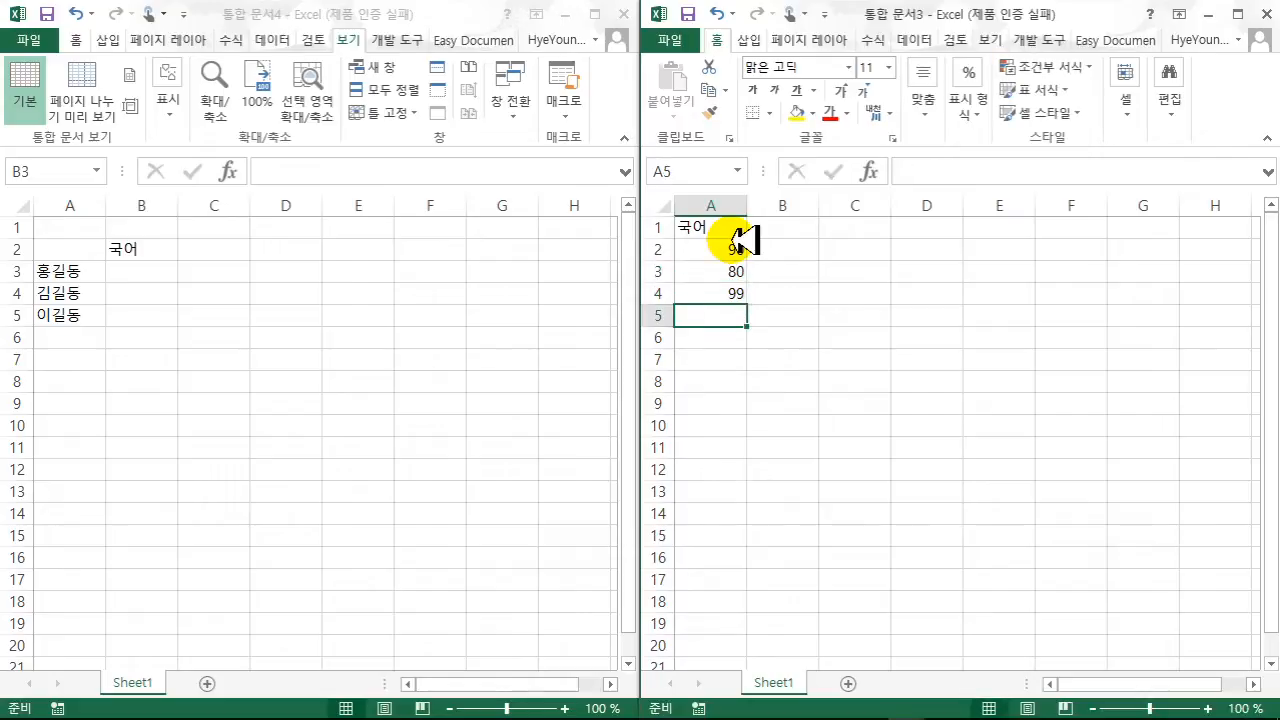
- Link 통합 문서4's B3:B5 to 통합 문서3's A2:A4 with external-reference formulas
left_click(155, 270)
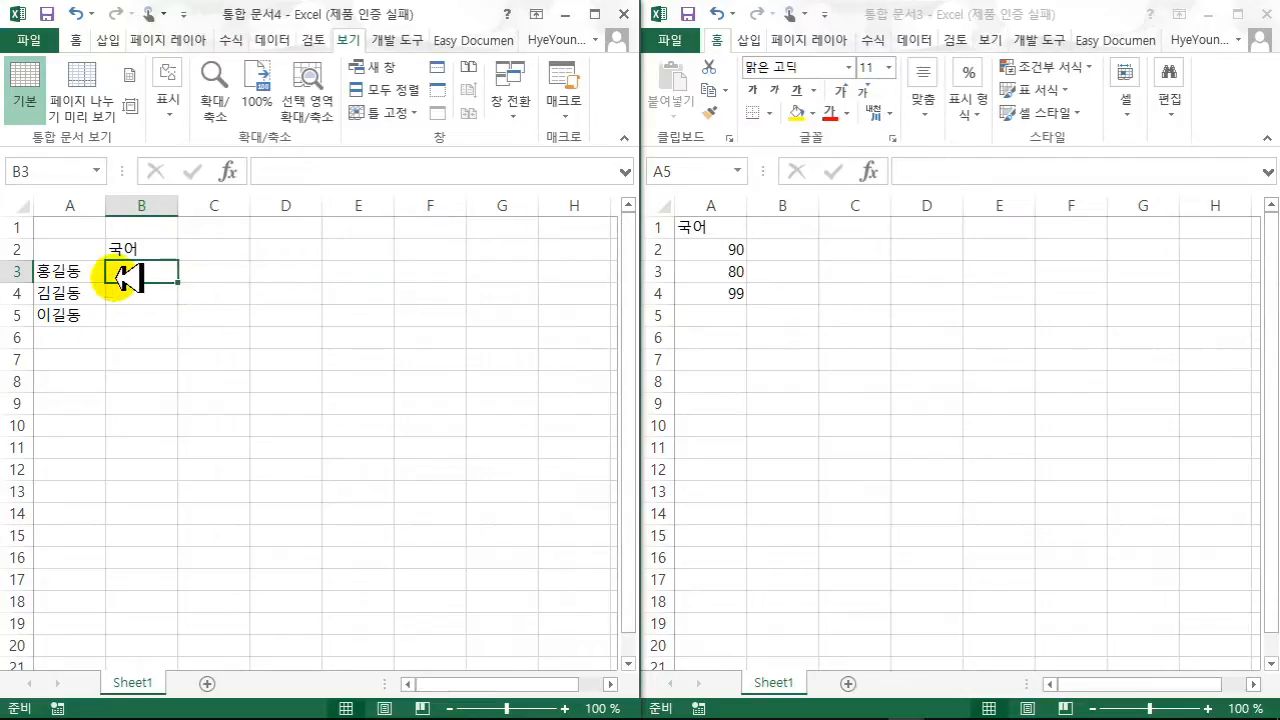
type("=")
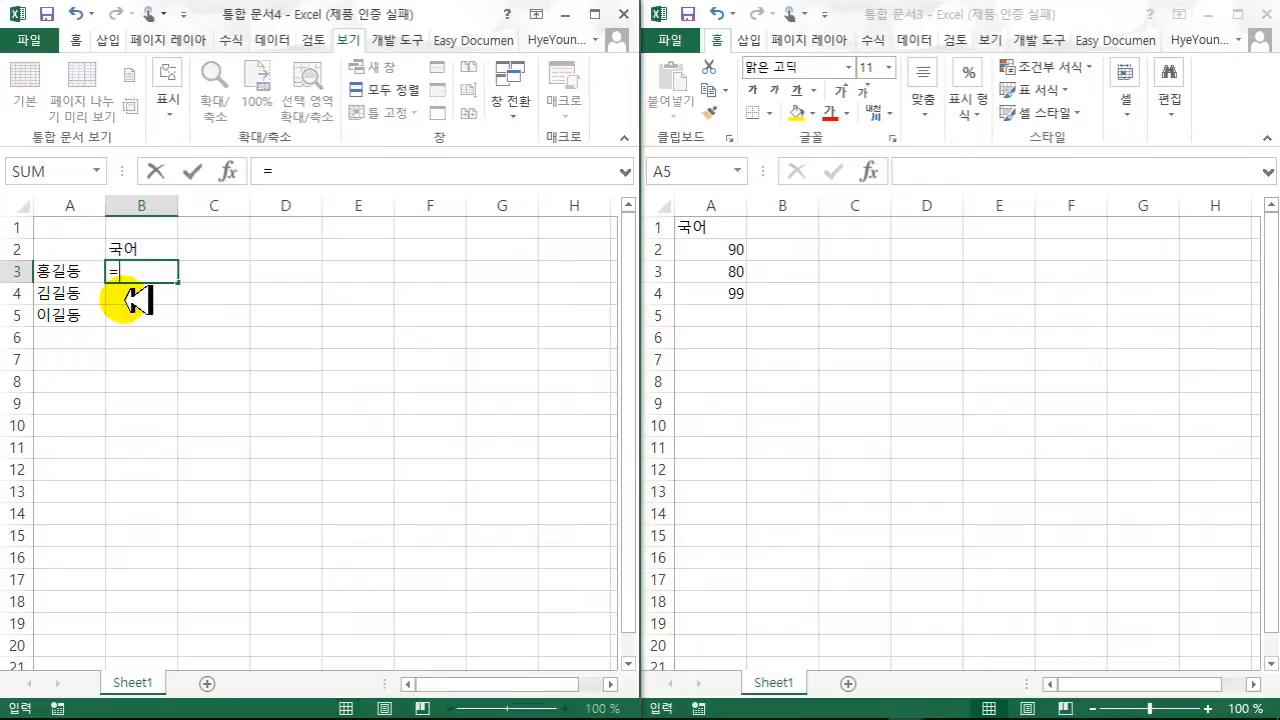
left_click(715, 247)
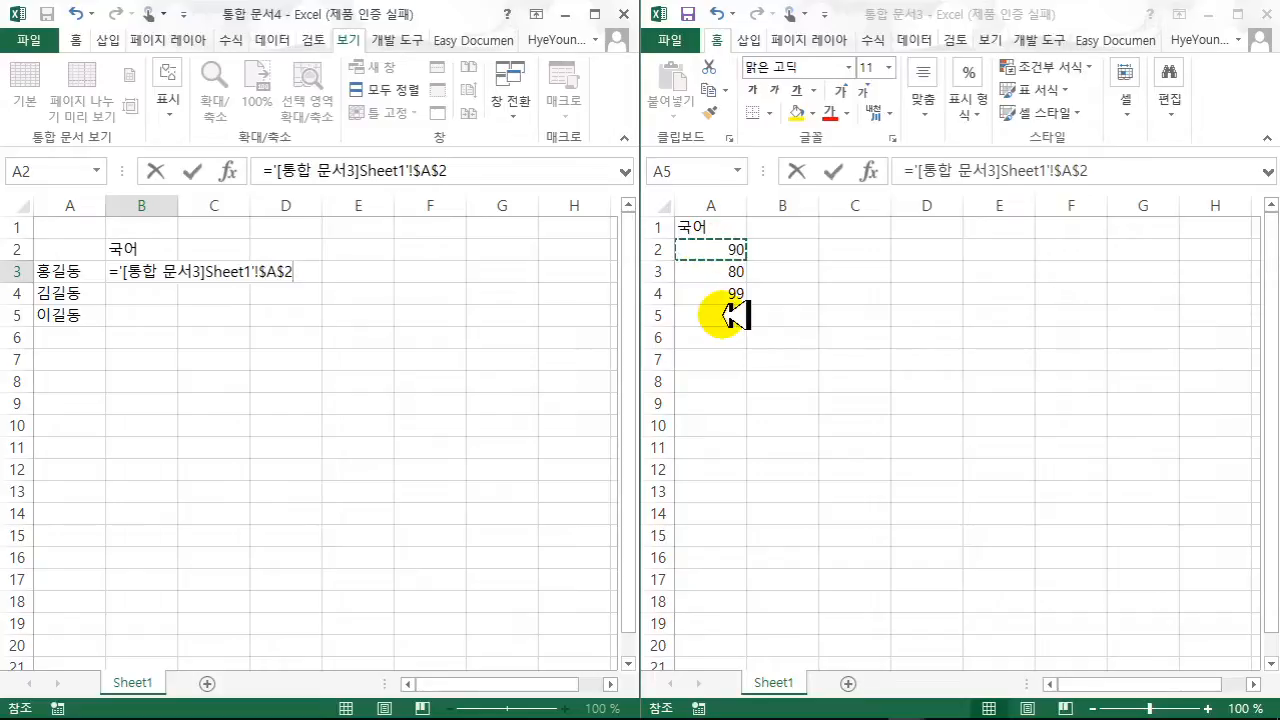
key("Return")
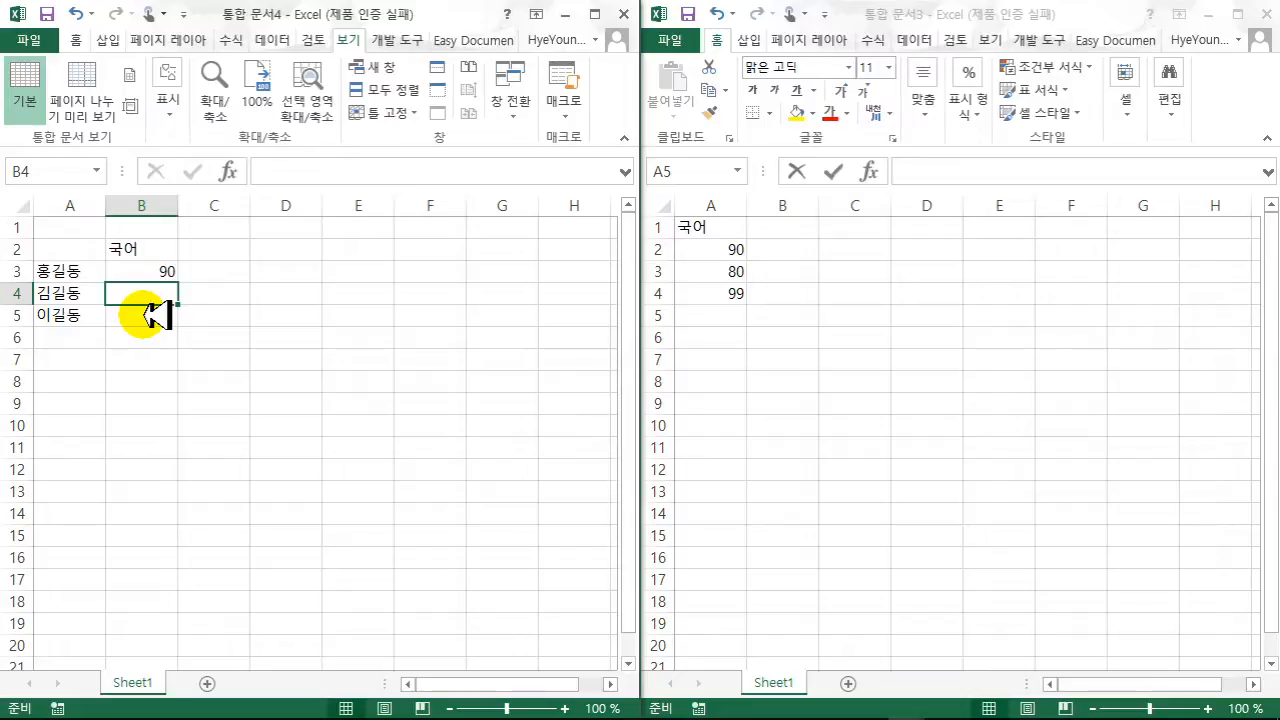
type("=")
left_click(712, 271)
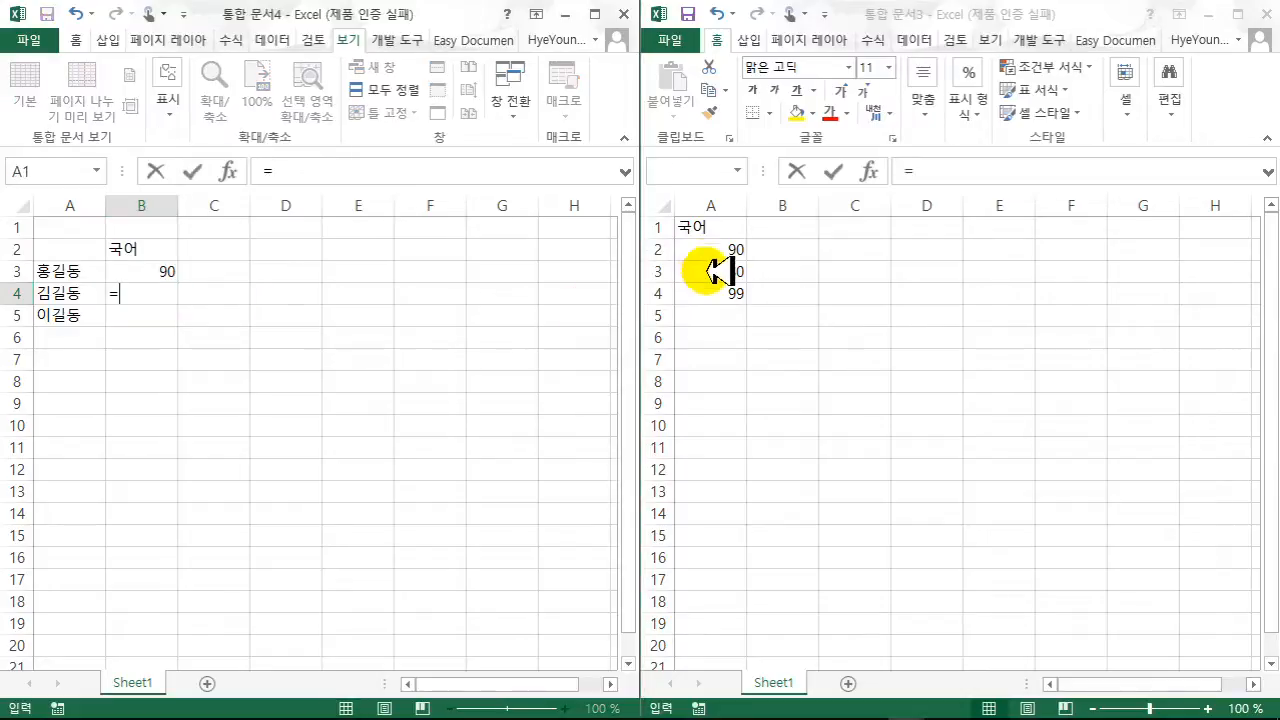
left_click(718, 271)
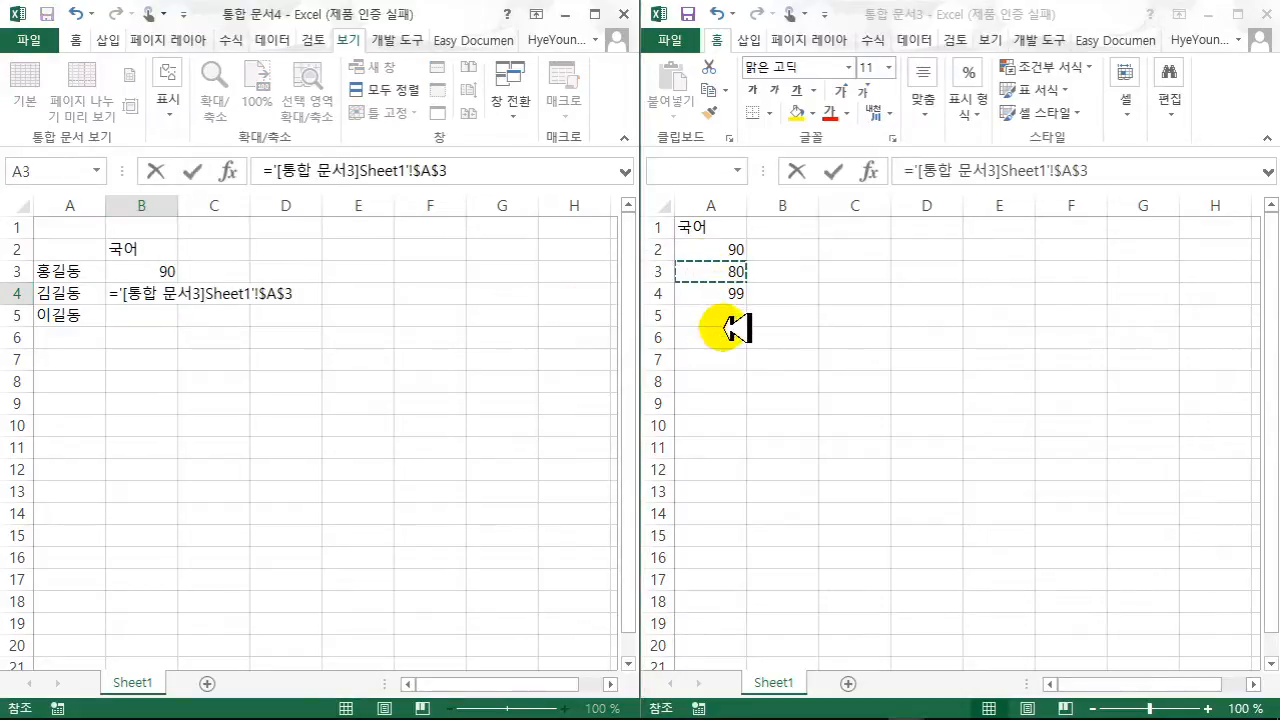
key("Return")
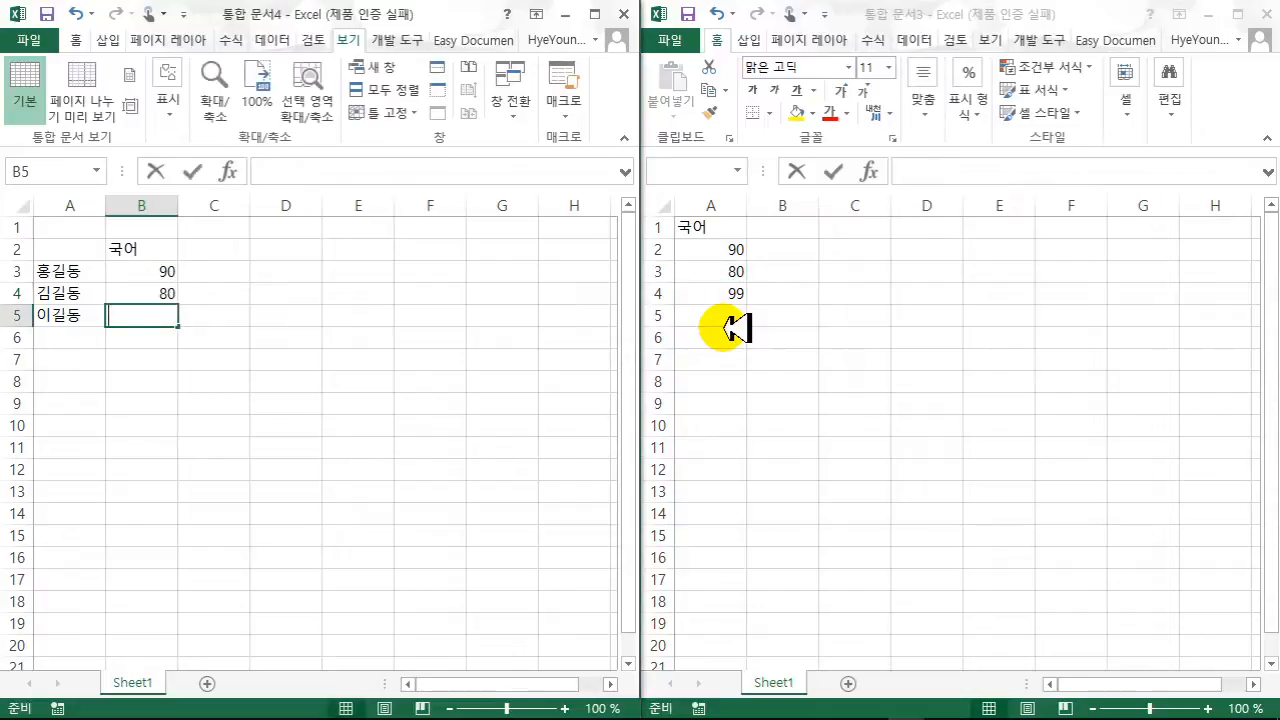
type("=")
left_click(733, 293)
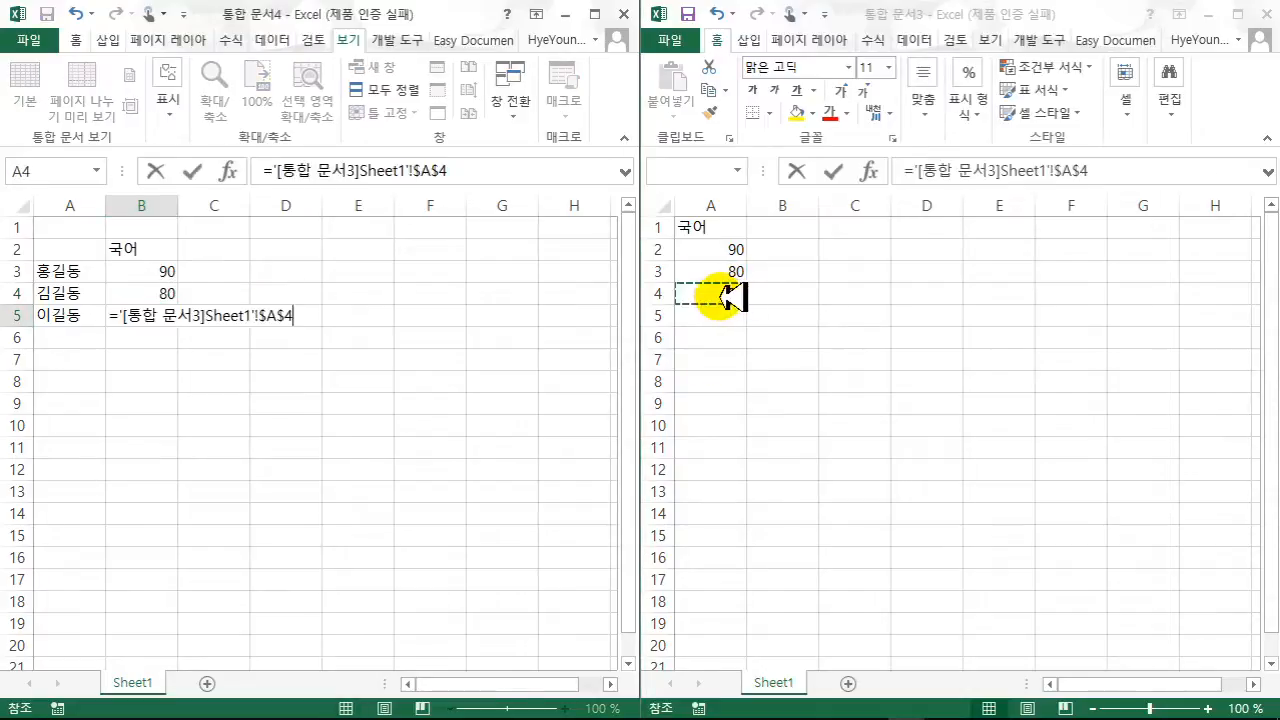
key("Return")
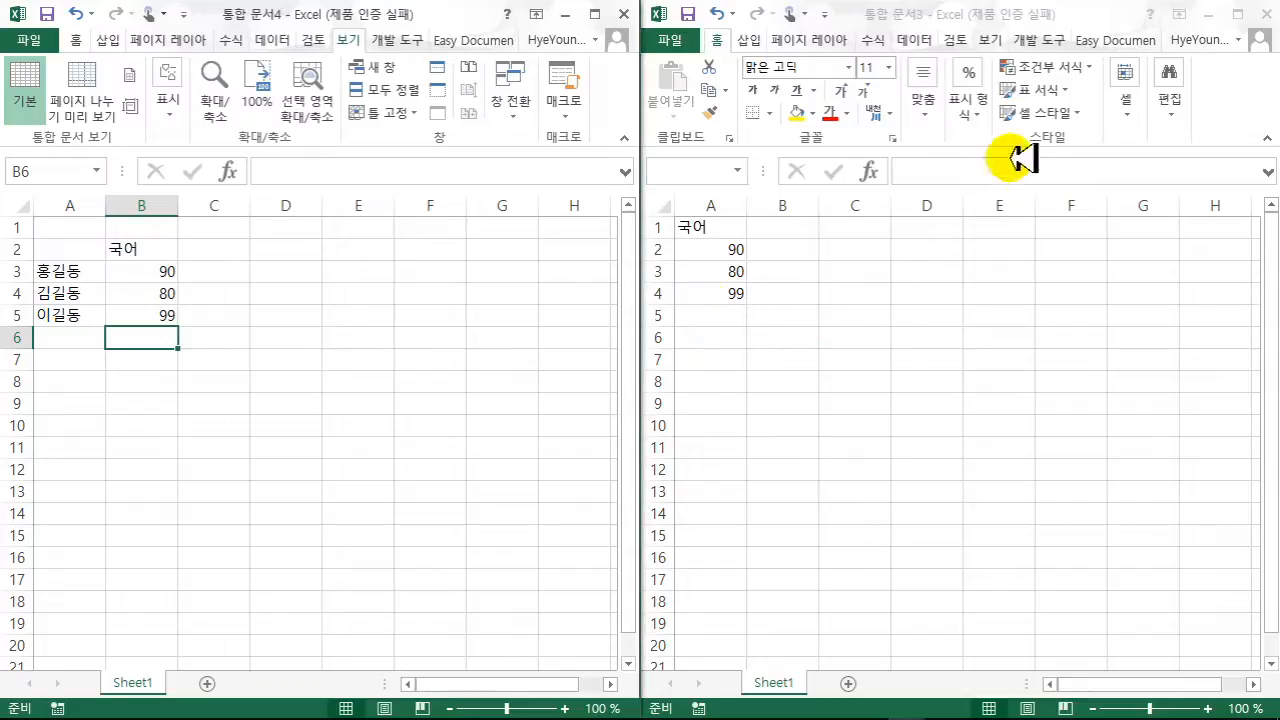
- Save 통합 문서3 as 외부데이터소스.xlsx in the 문서 > 엑셀 > 1단원 folder
left_click(693, 40)
left_click(690, 40)
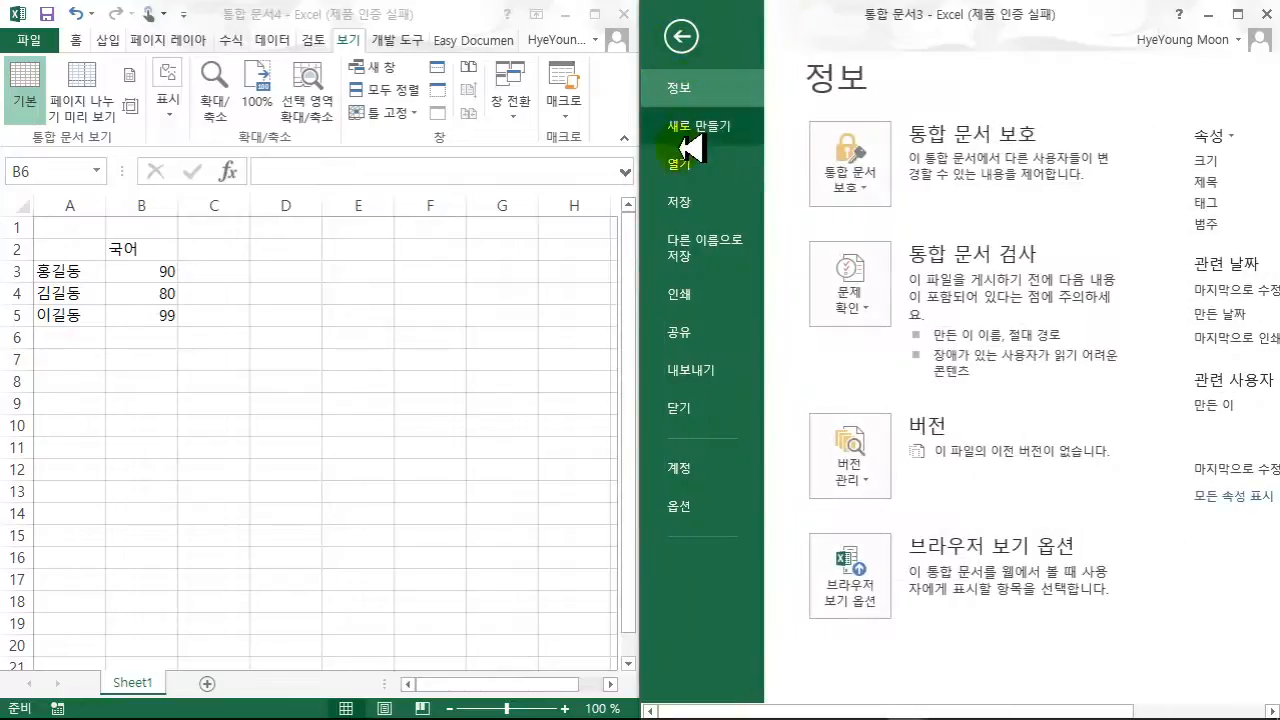
left_click(681, 206)
left_click(832, 208)
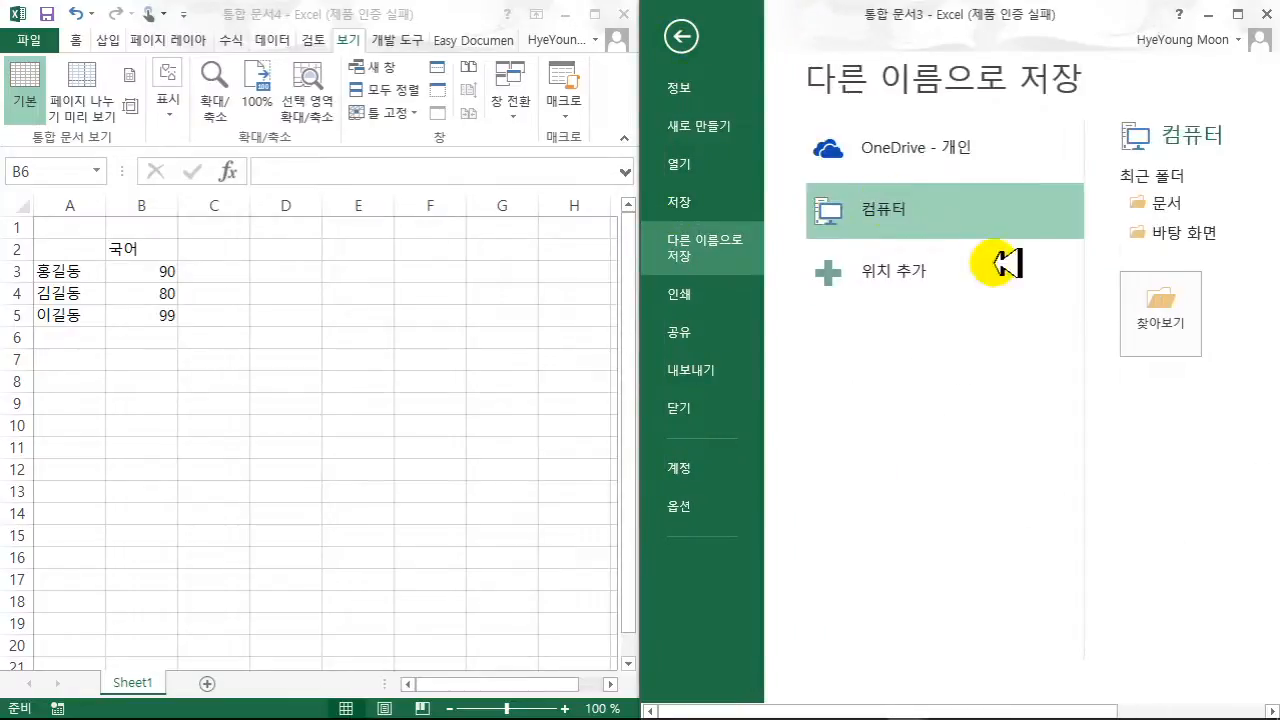
left_click(1170, 203)
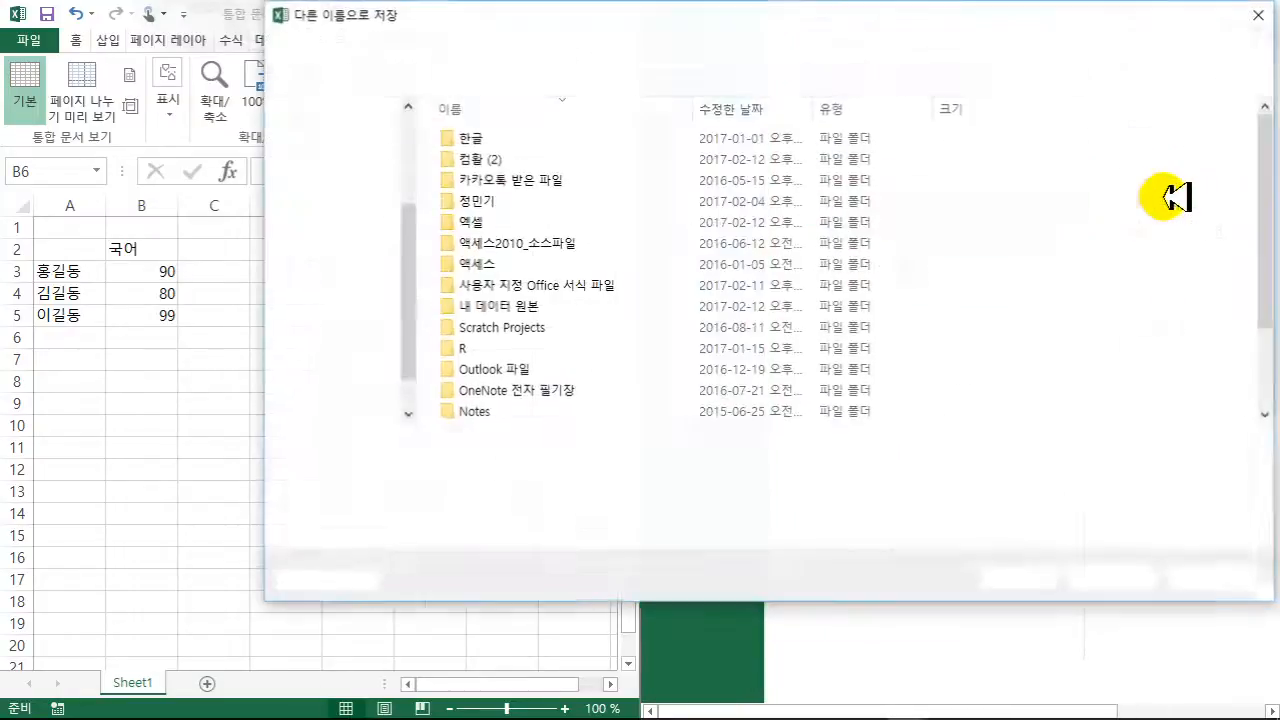
double_click(525, 220)
double_click(486, 134)
left_click(491, 443)
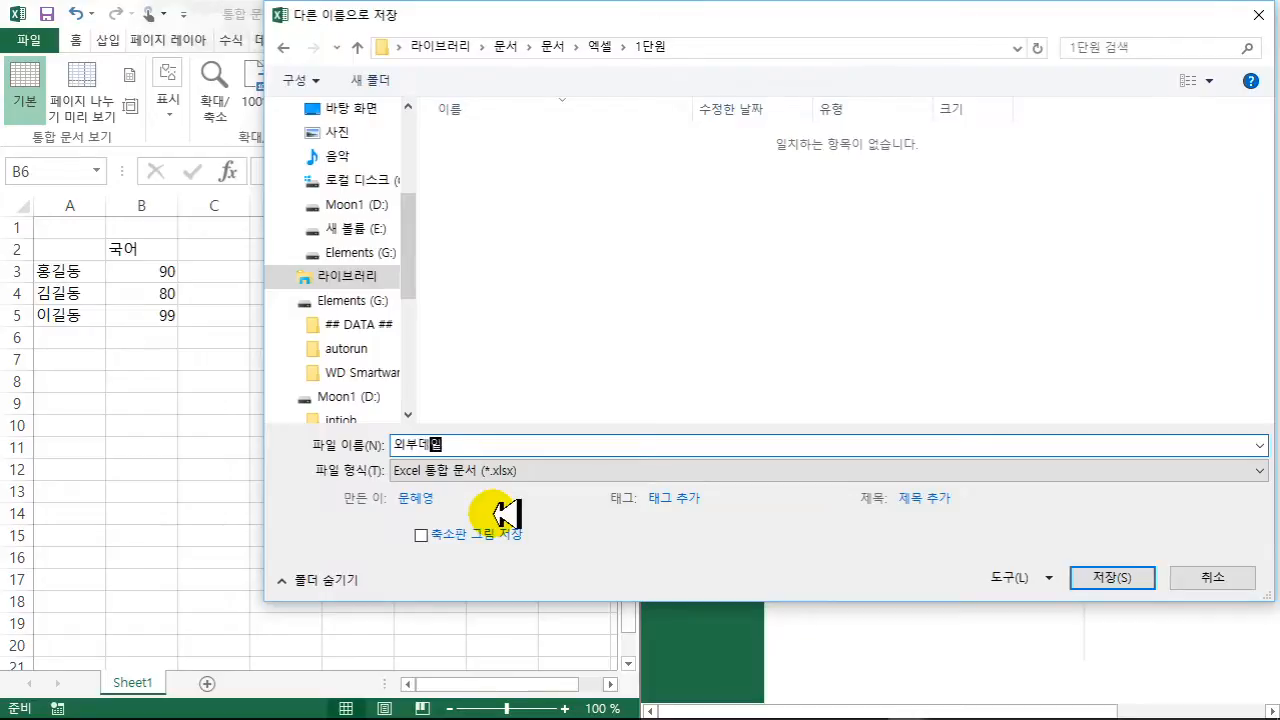
key("Return")
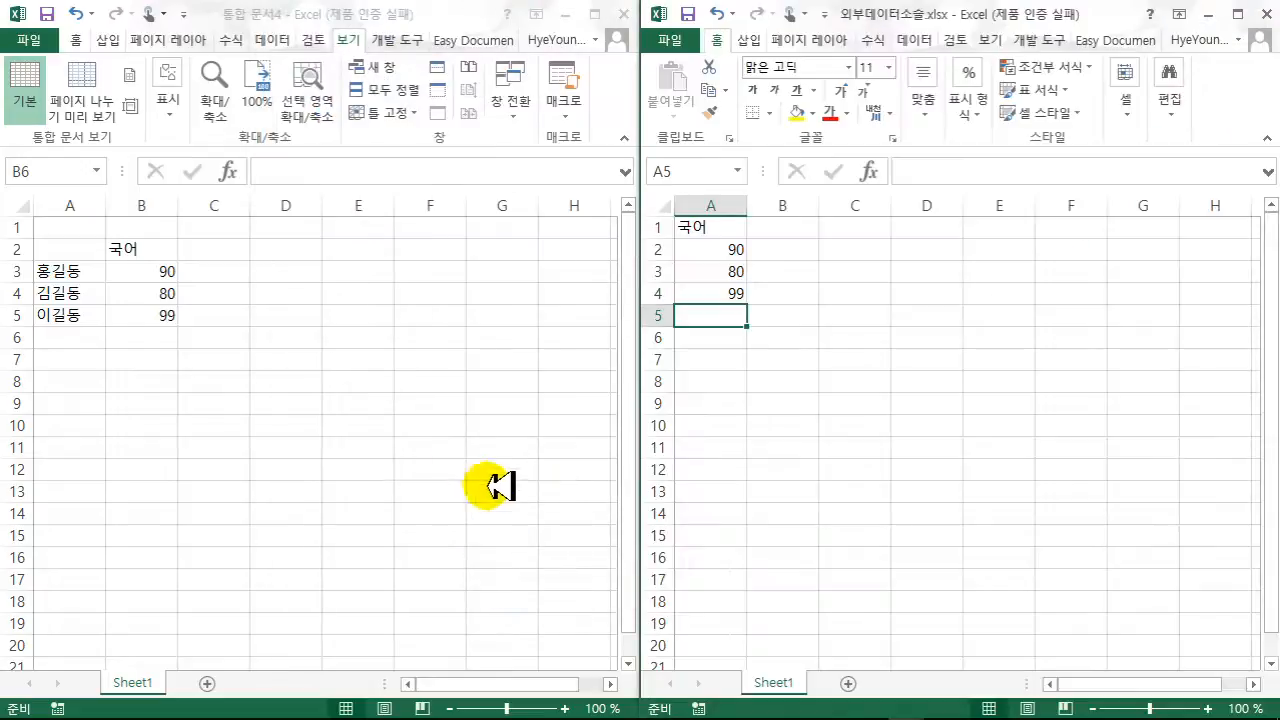
- Save 통합 문서4 as 외부데이터.xlsx in the 문서 > 엑셀 > 1단원 folder
left_click(275, 340)
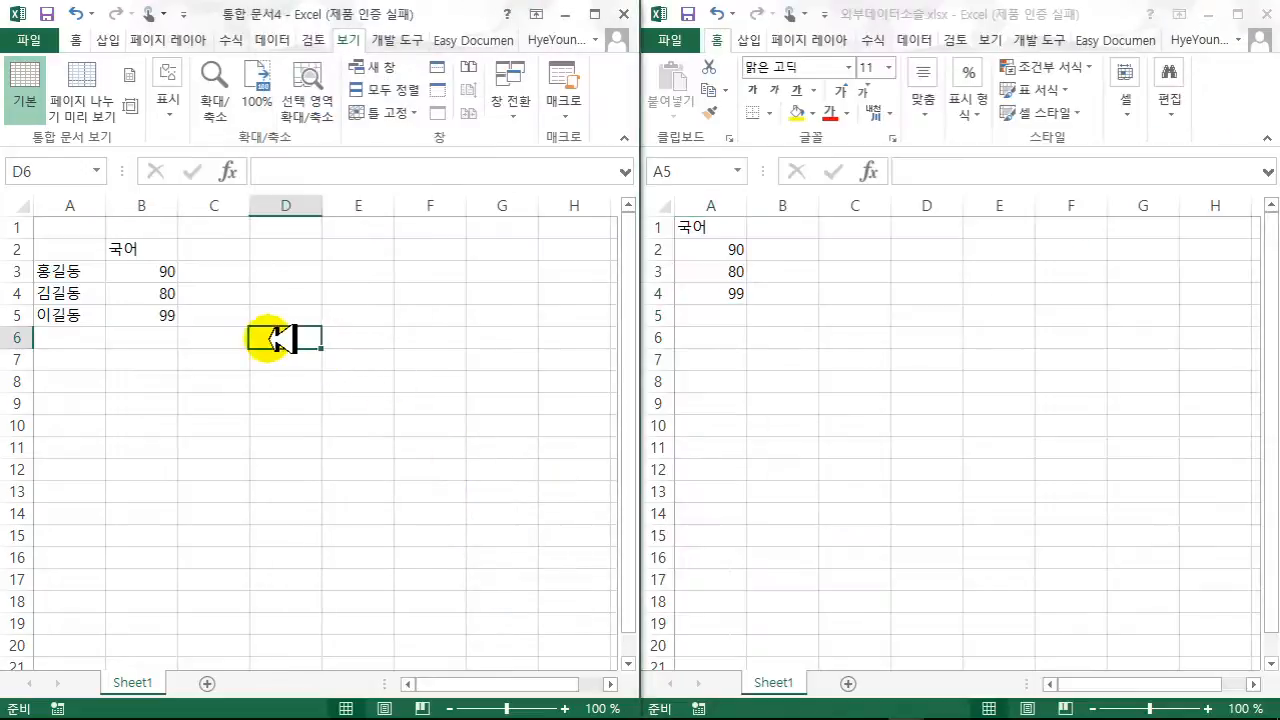
left_click(50, 40)
left_click(45, 246)
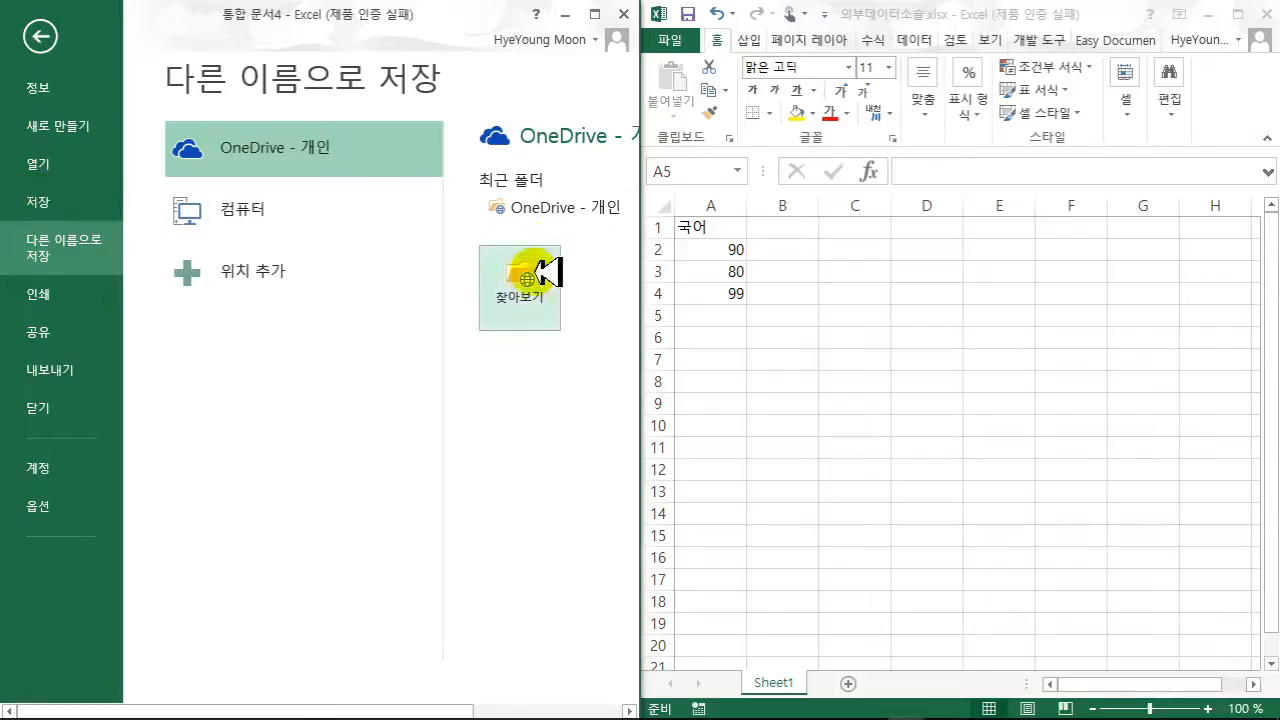
left_click(248, 205)
left_click(527, 206)
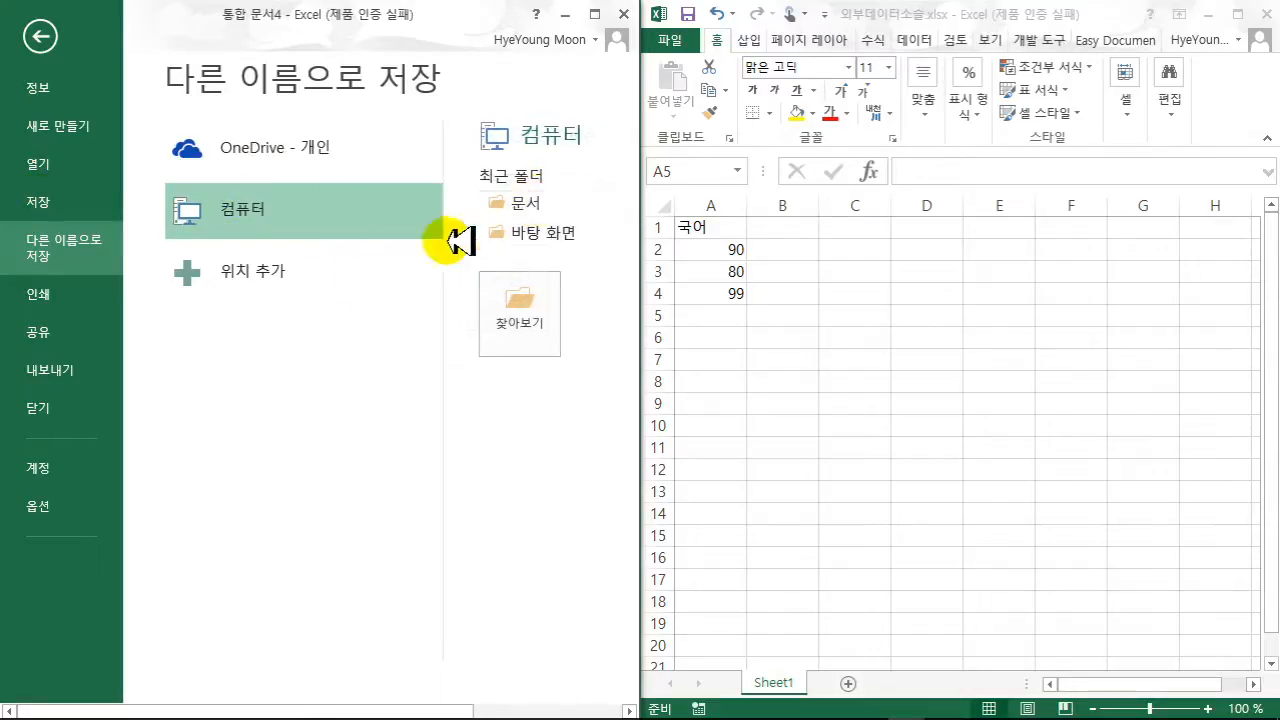
double_click(237, 221)
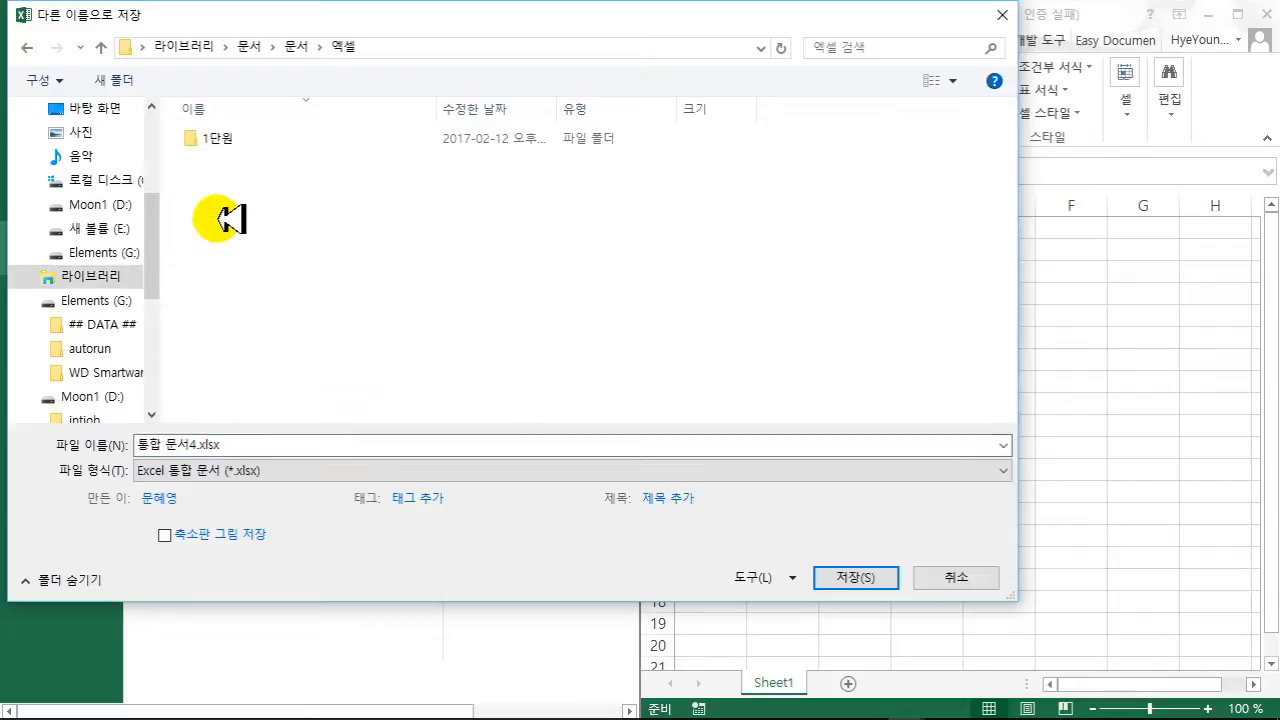
double_click(230, 138)
left_click(250, 445)
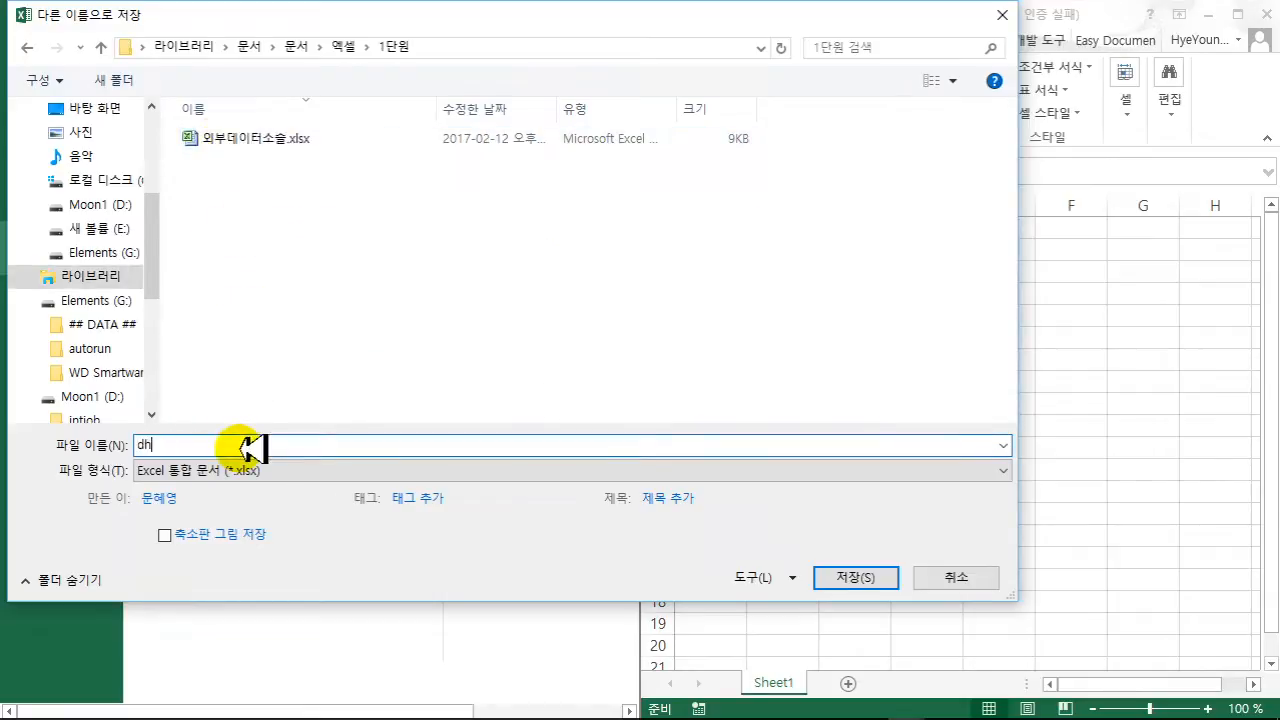
type("외부데이터")
key("Return")
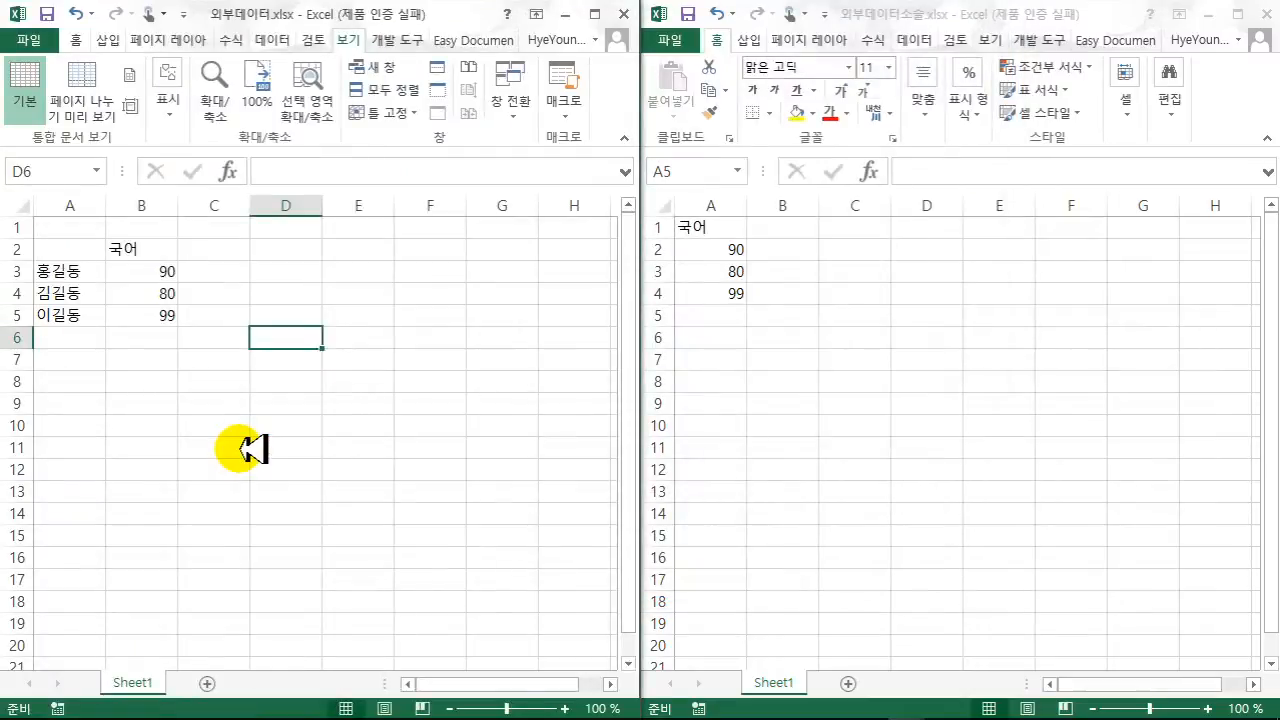
- Close the score table workbook and the source workbook
left_click(855, 344)
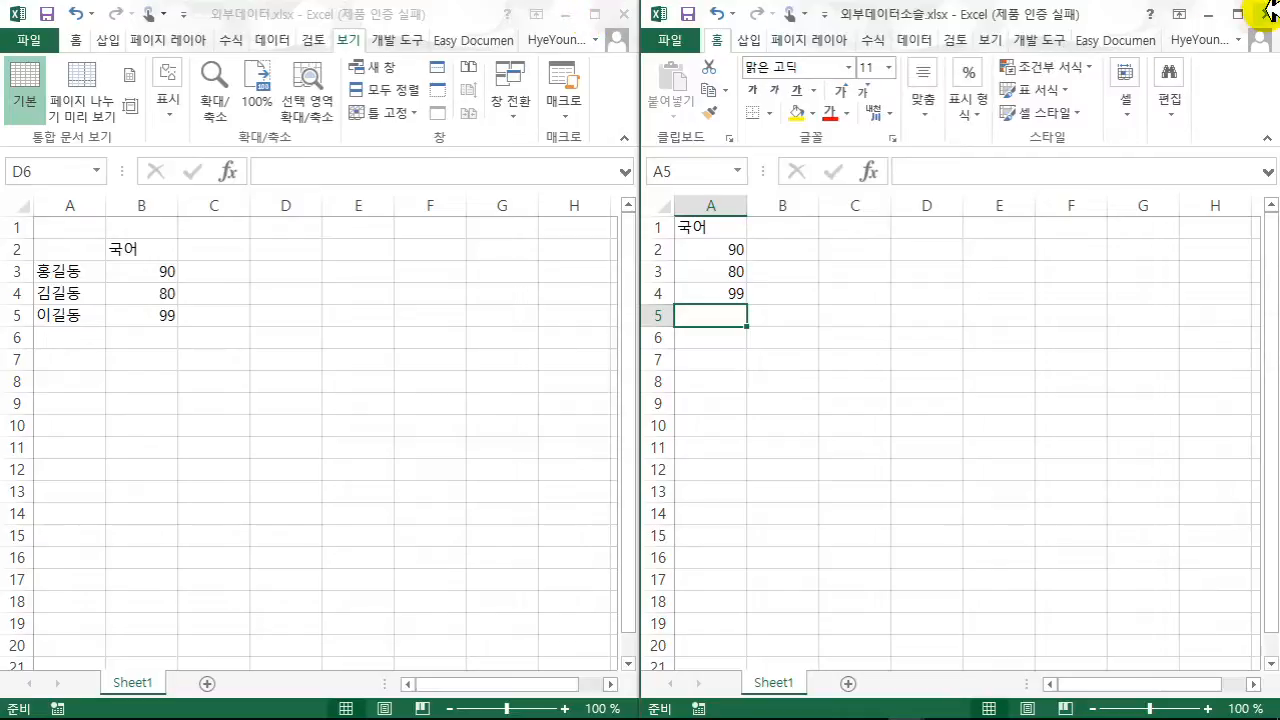
left_click(525, 271)
left_click(597, 14)
left_click(625, 398)
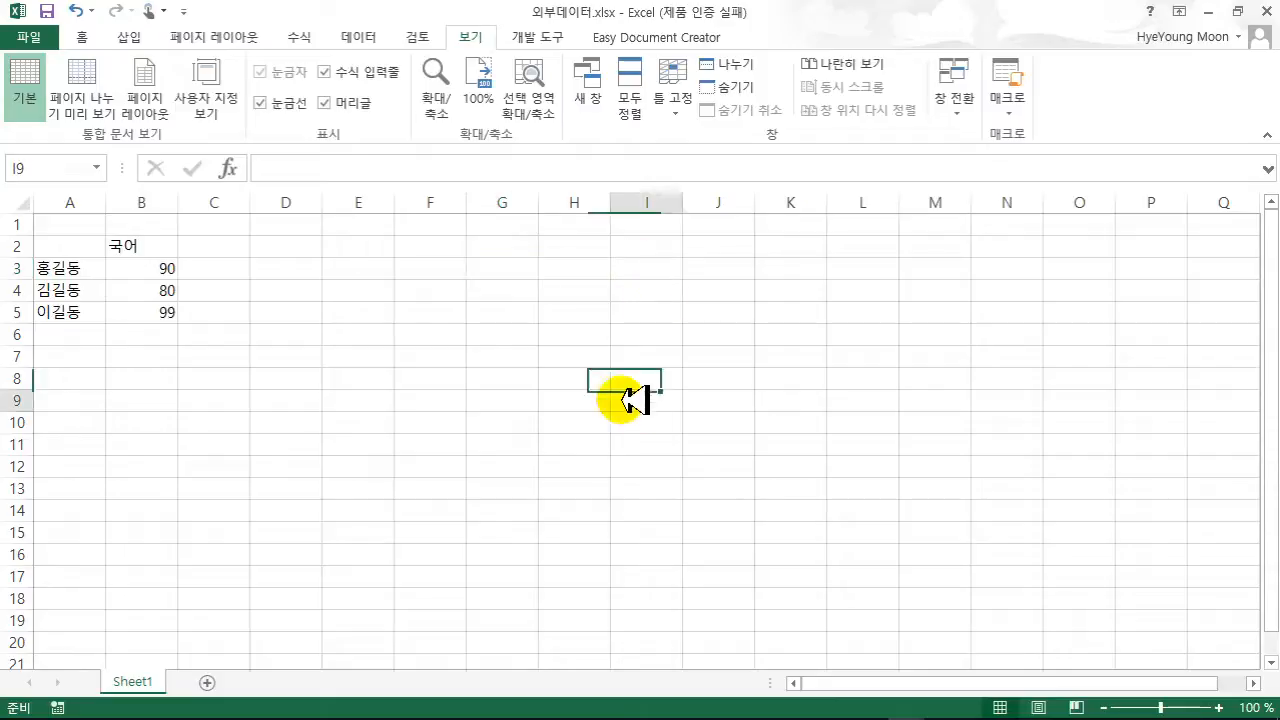
left_click(30, 37)
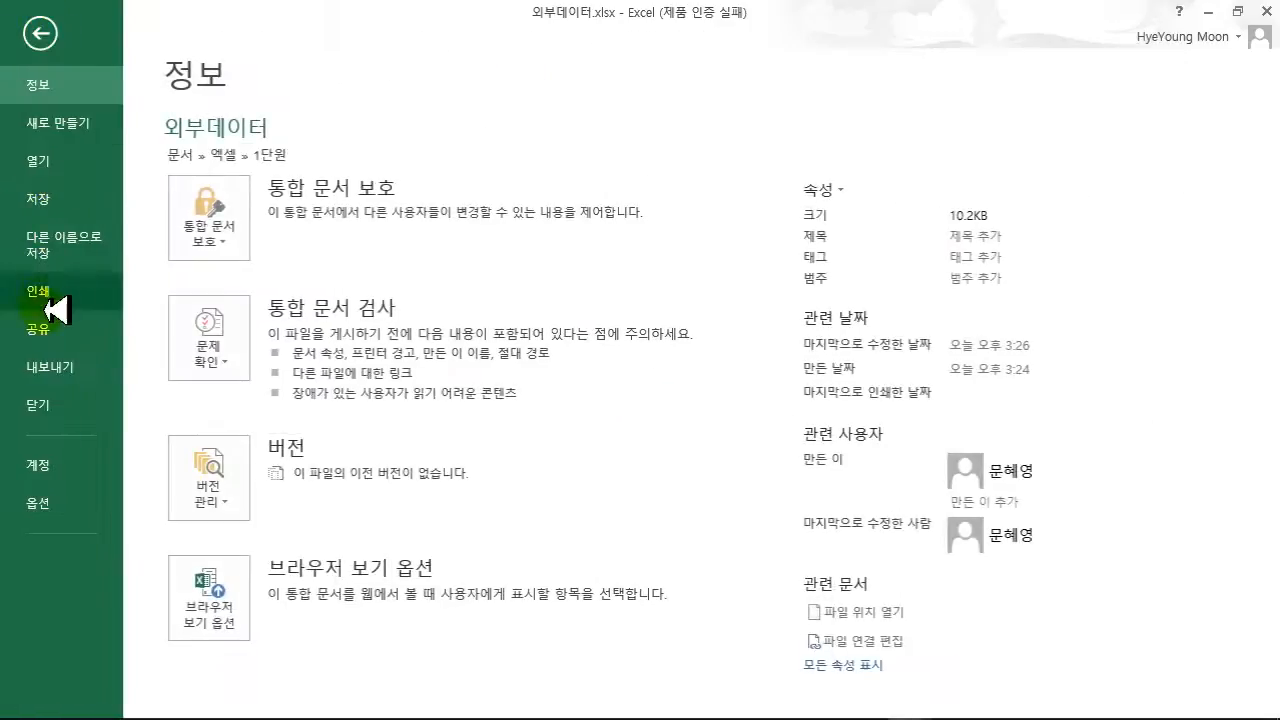
left_click(44, 410)
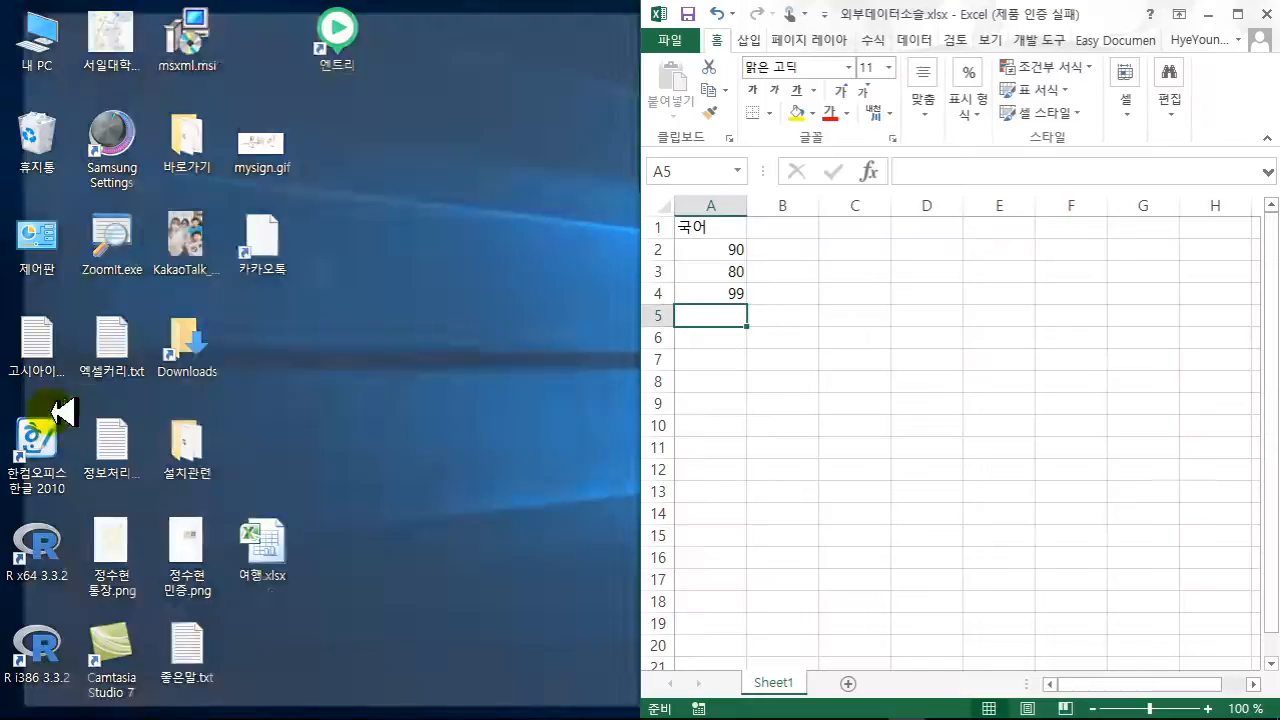
left_click(1238, 14)
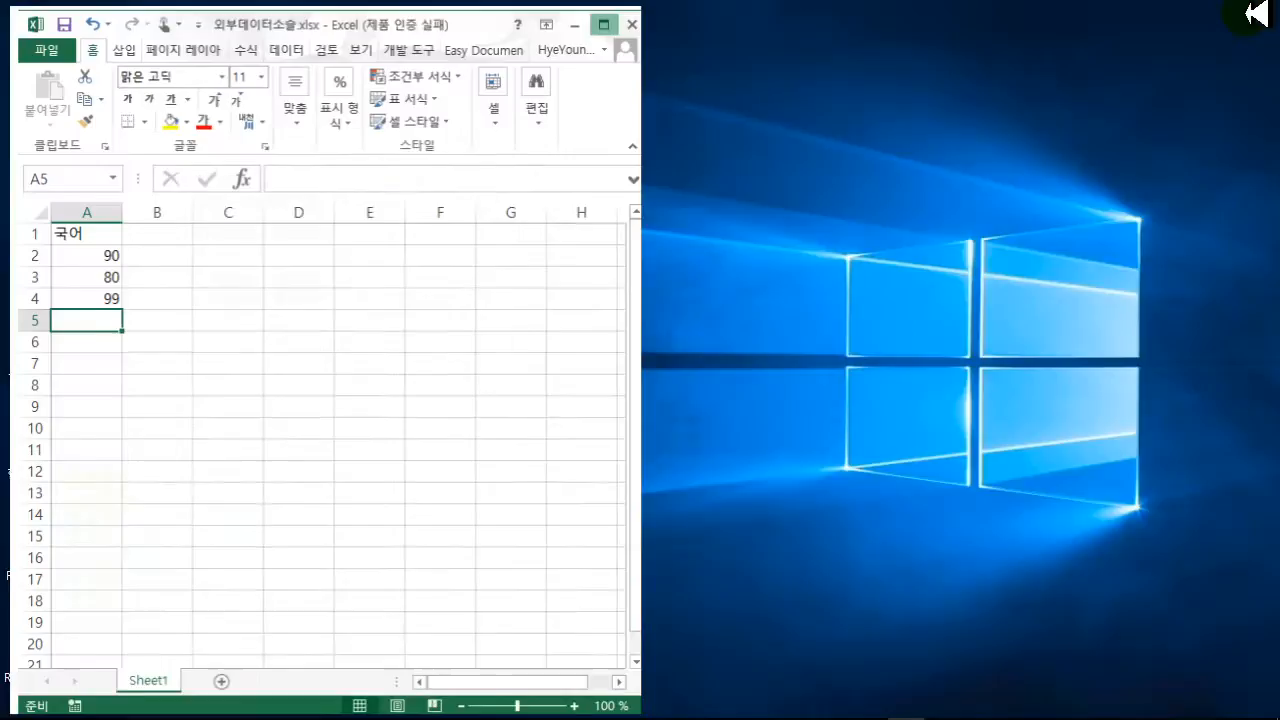
left_click(357, 378)
left_click(48, 37)
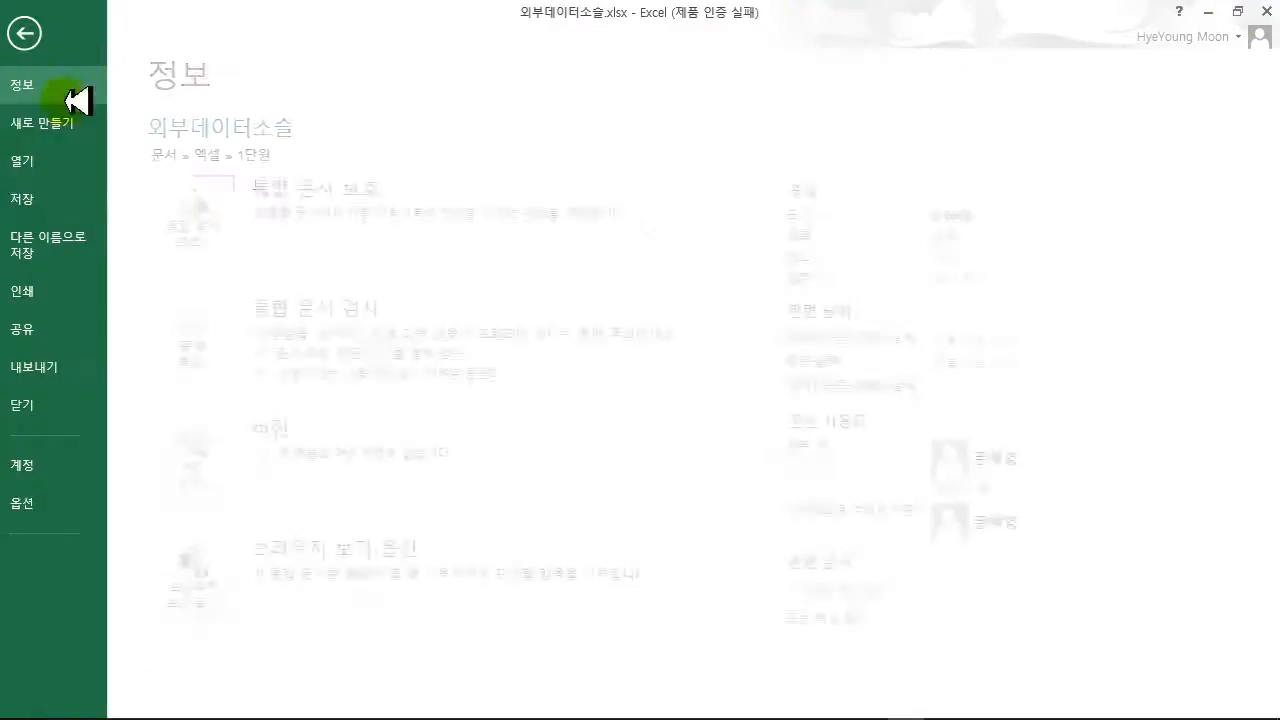
left_click(42, 405)
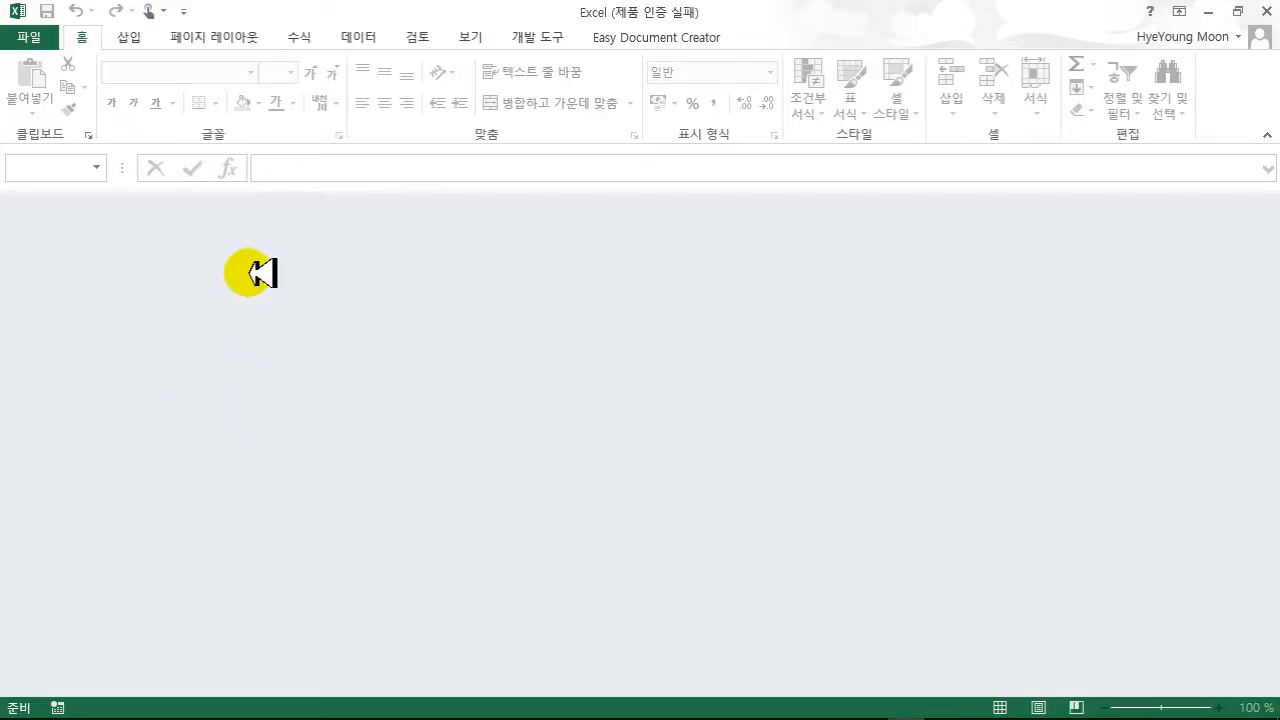
- Reopen 외부데이터.xlsx from the 문서\엑셀\1단원 folder
left_click(40, 38)
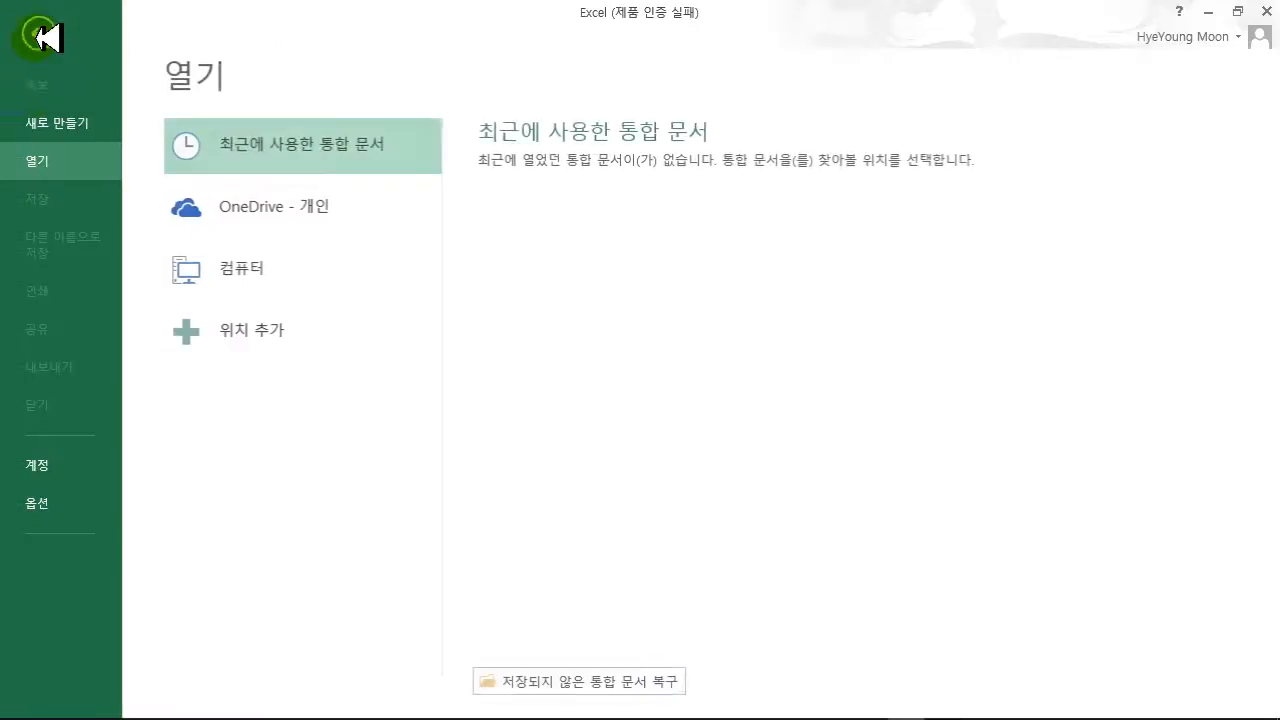
left_click(245, 266)
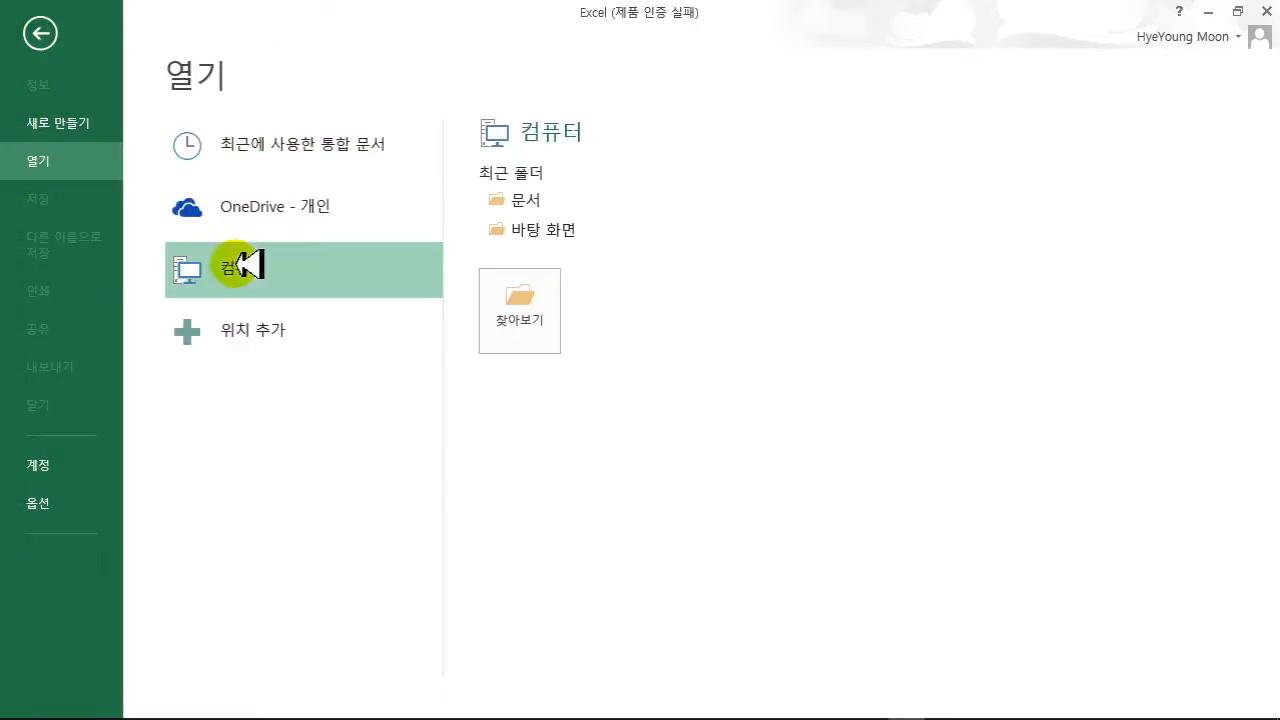
left_click(528, 201)
double_click(314, 222)
double_click(309, 137)
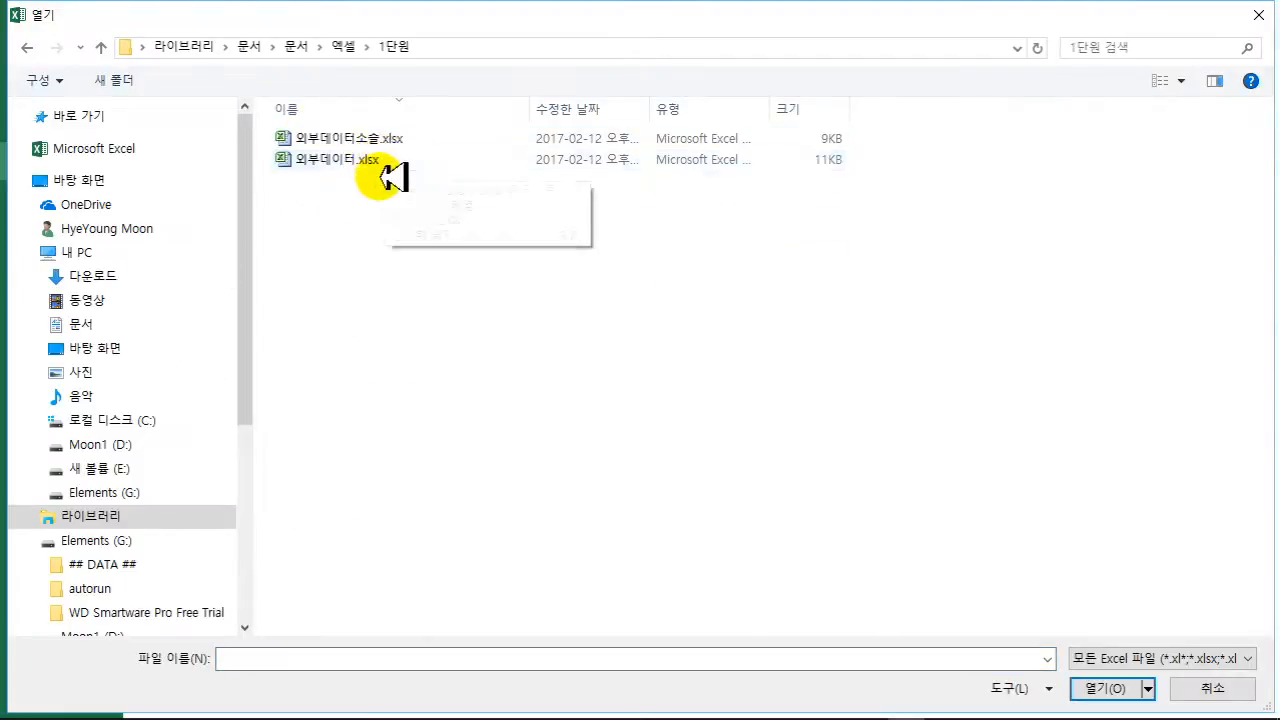
double_click(380, 160)
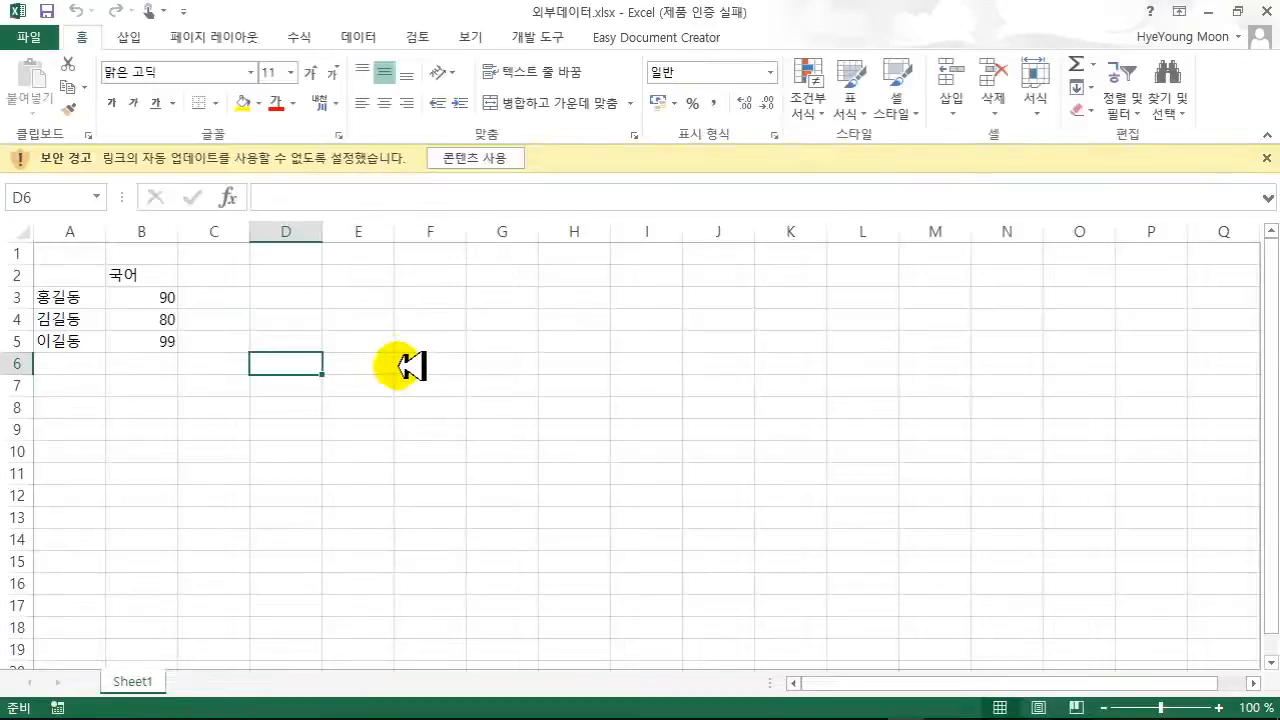
- Enable the workbook's content, check B3's full-path external reference, and show Existing Connections
left_click(485, 158)
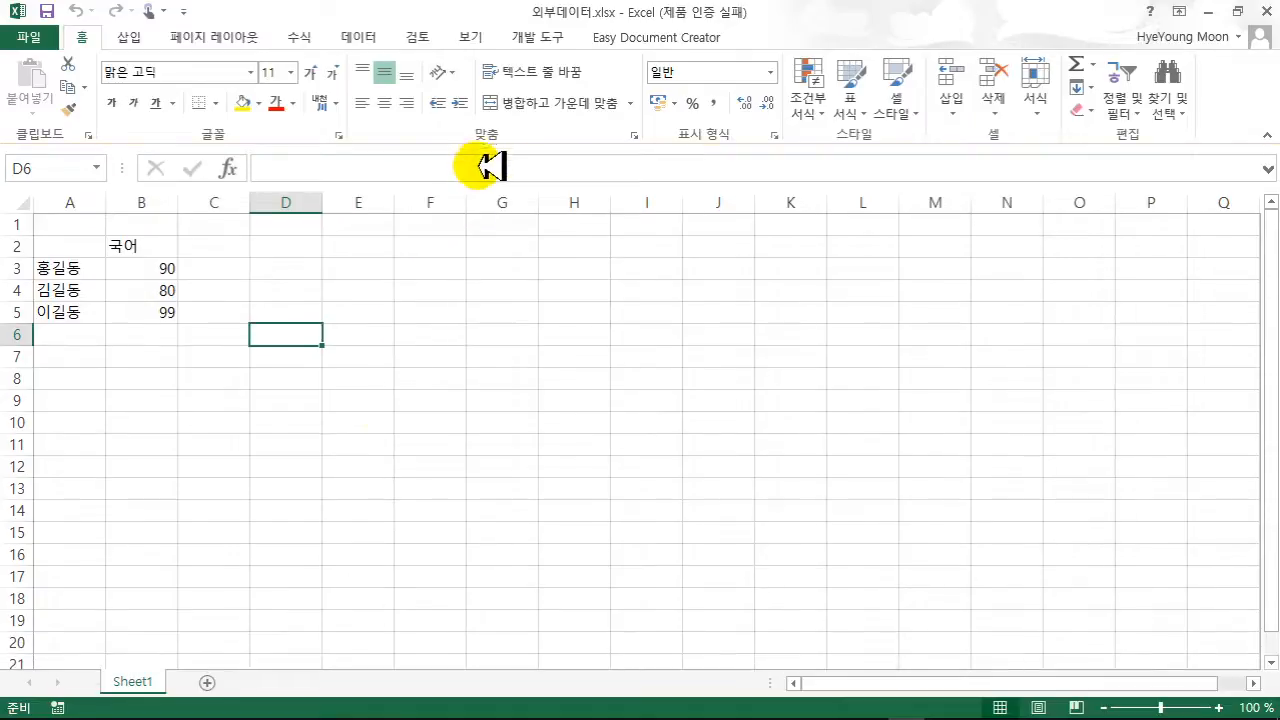
left_click(350, 418)
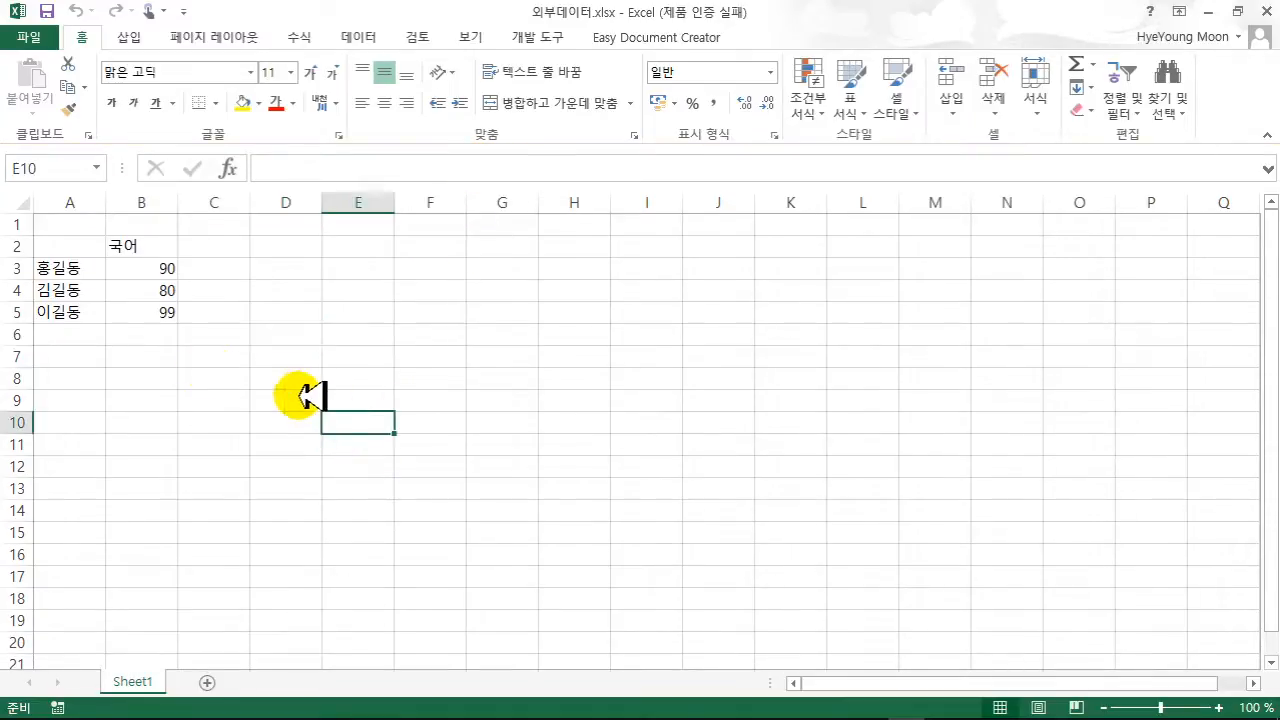
left_click(148, 268)
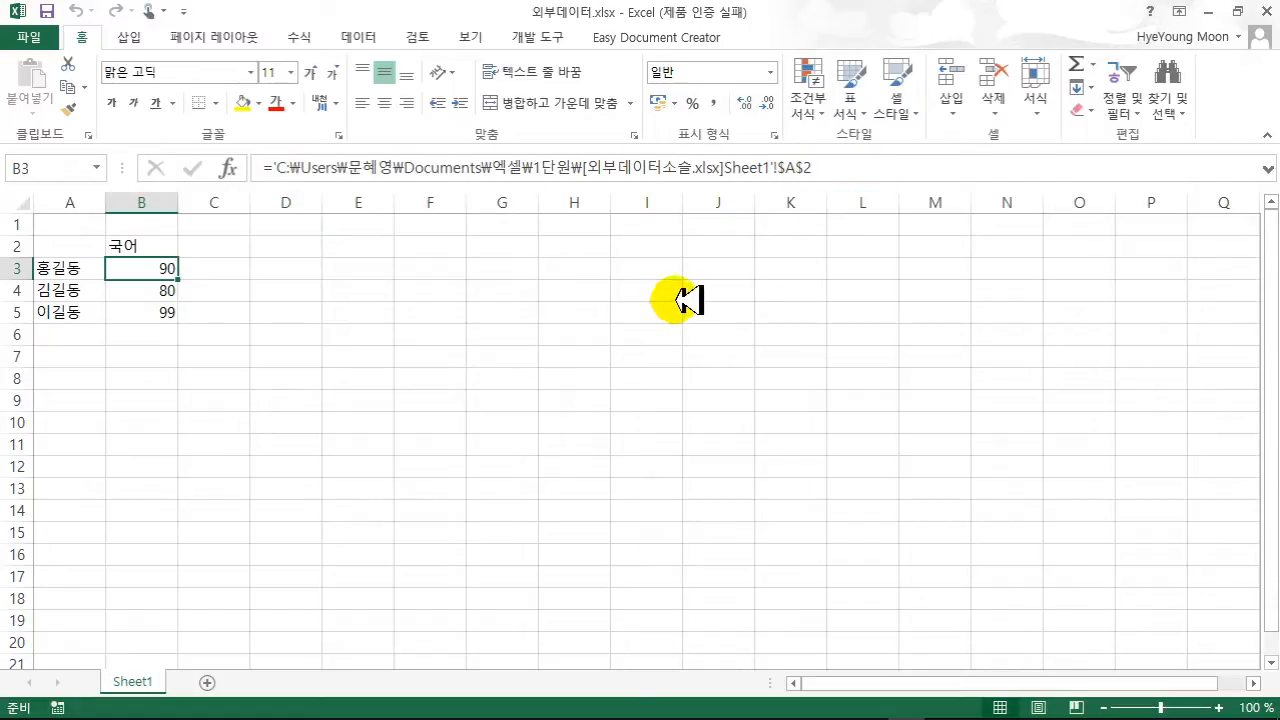
left_click(360, 37)
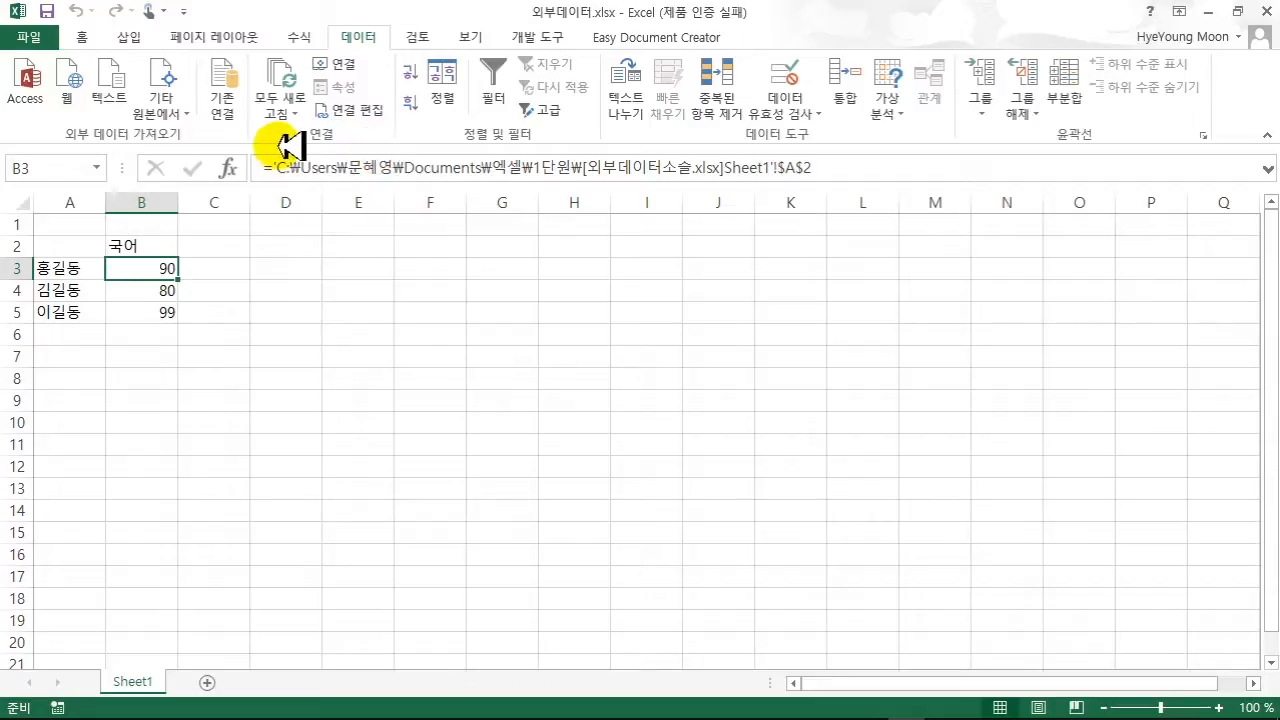
left_click(221, 110)
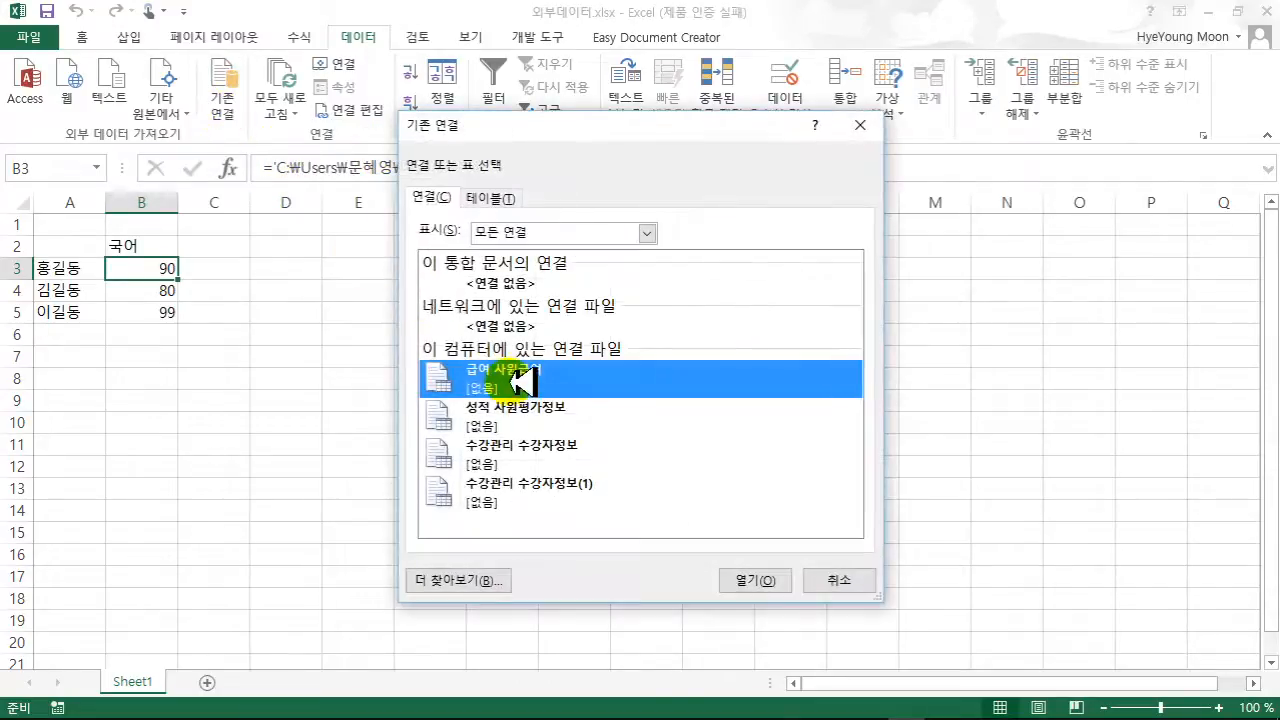
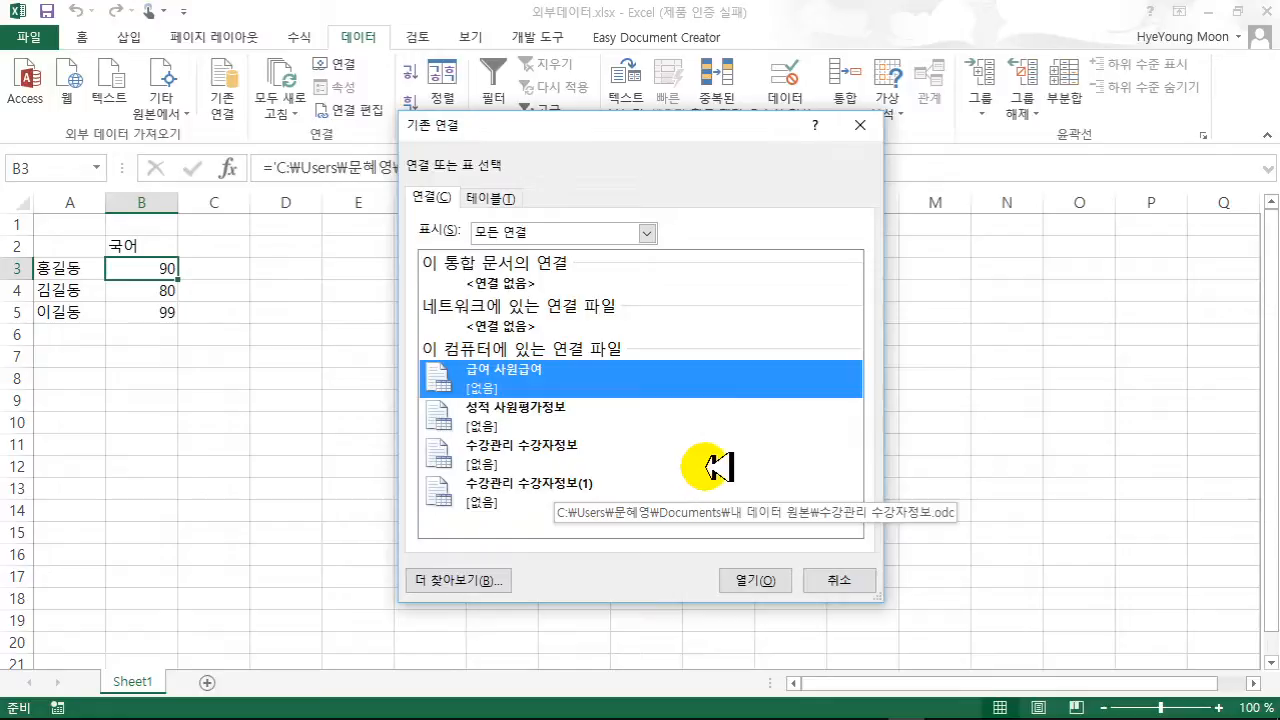
- Close Existing Connections and start a new workbook connection from a browsed source file
left_click(830, 580)
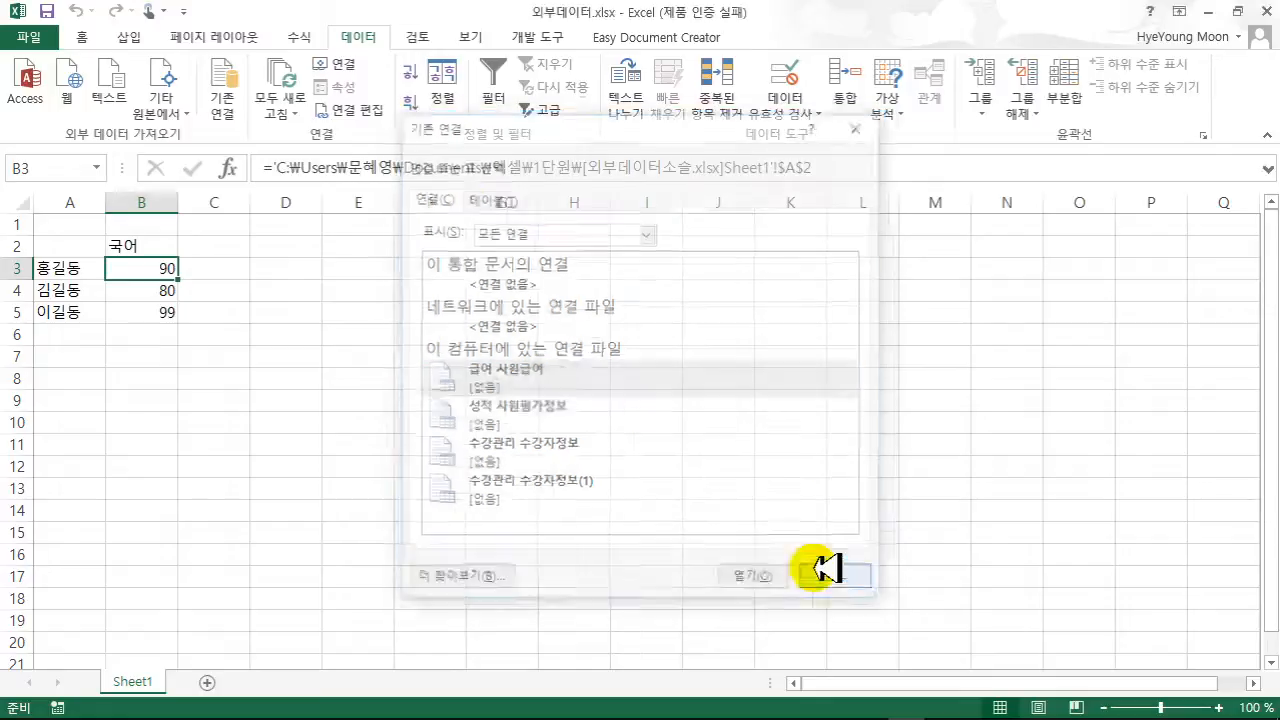
left_click(340, 64)
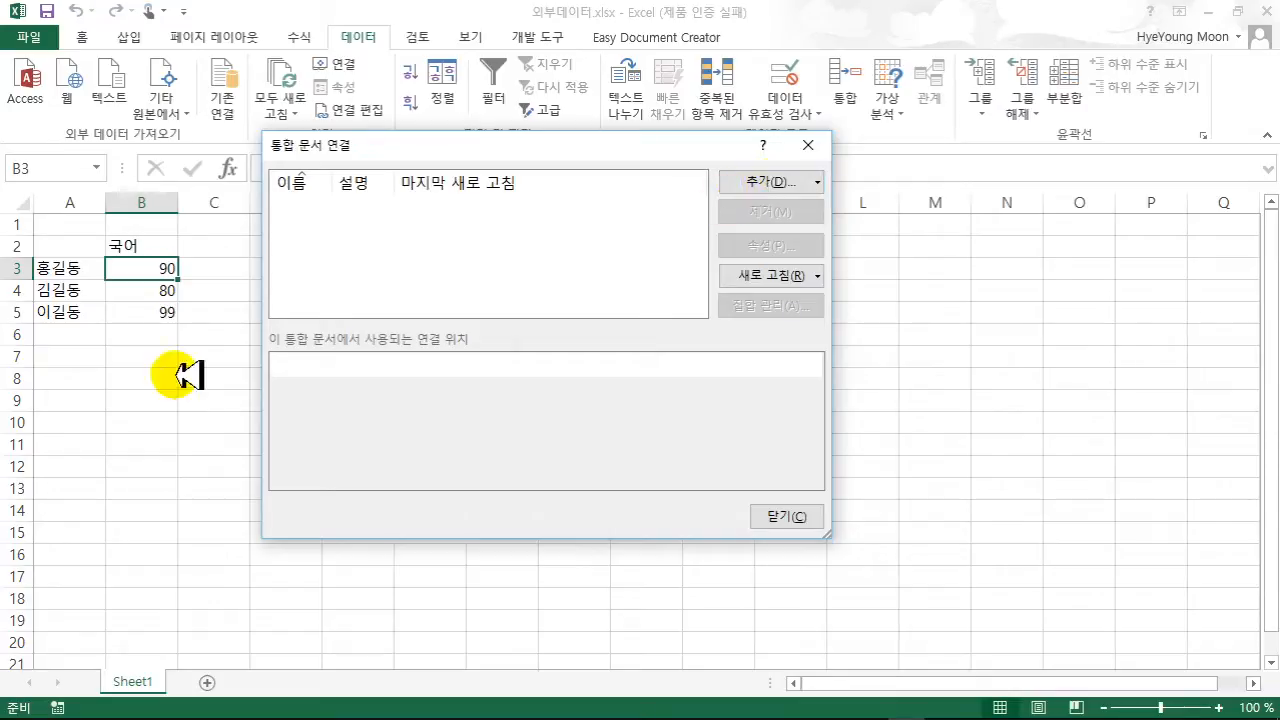
left_click(749, 183)
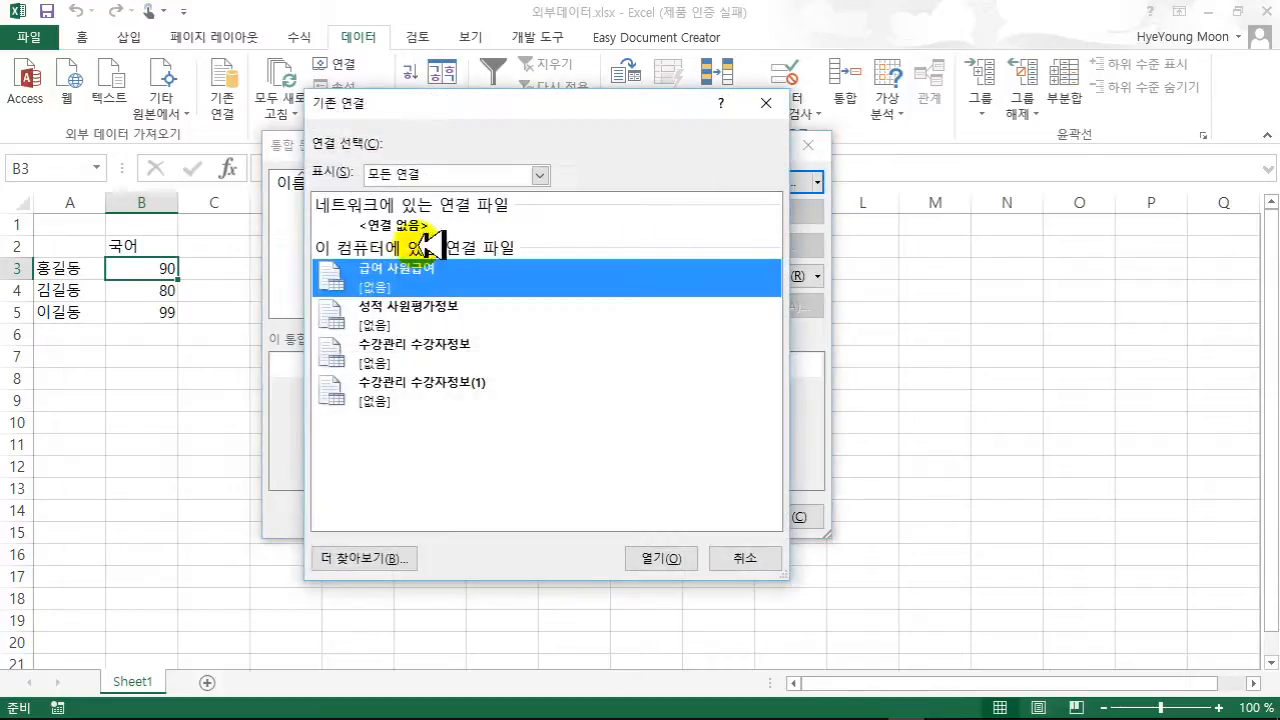
left_click(368, 556)
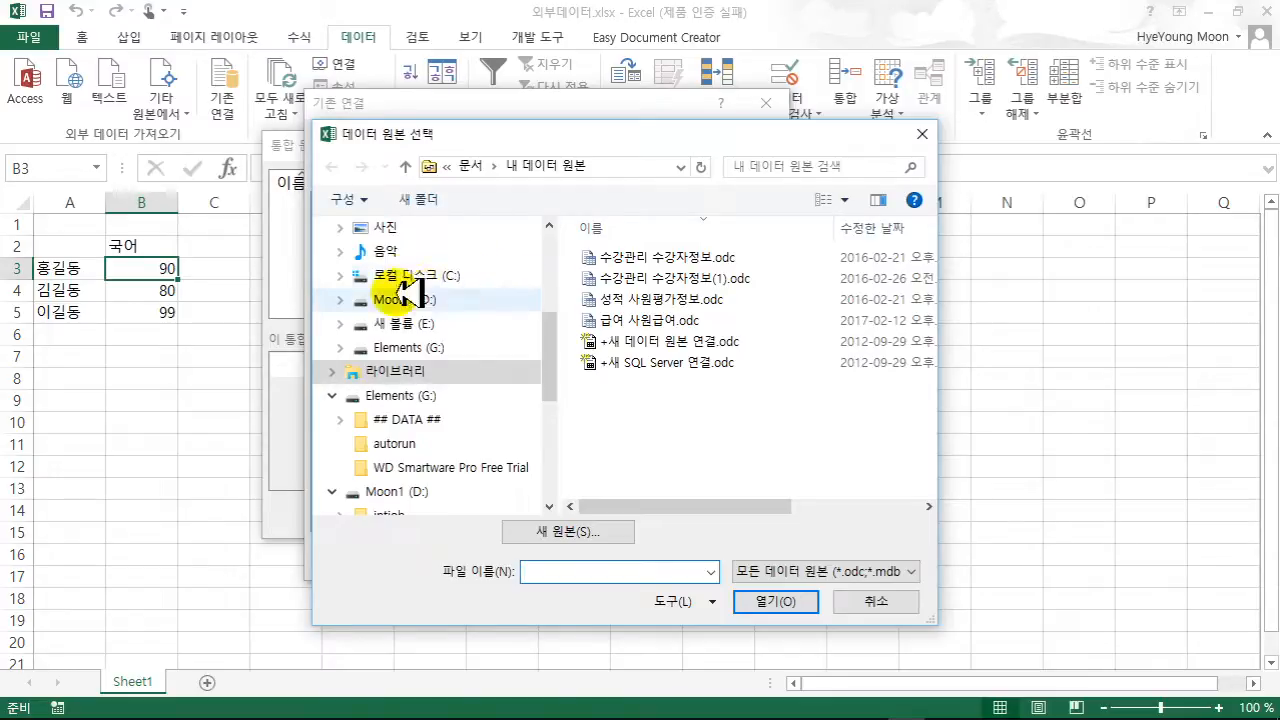
- Connect to Sheet1$ of 외부데이터소슬.xlsx in Documents\엑셀\1단원
left_click_drag(548, 325, 551, 277)
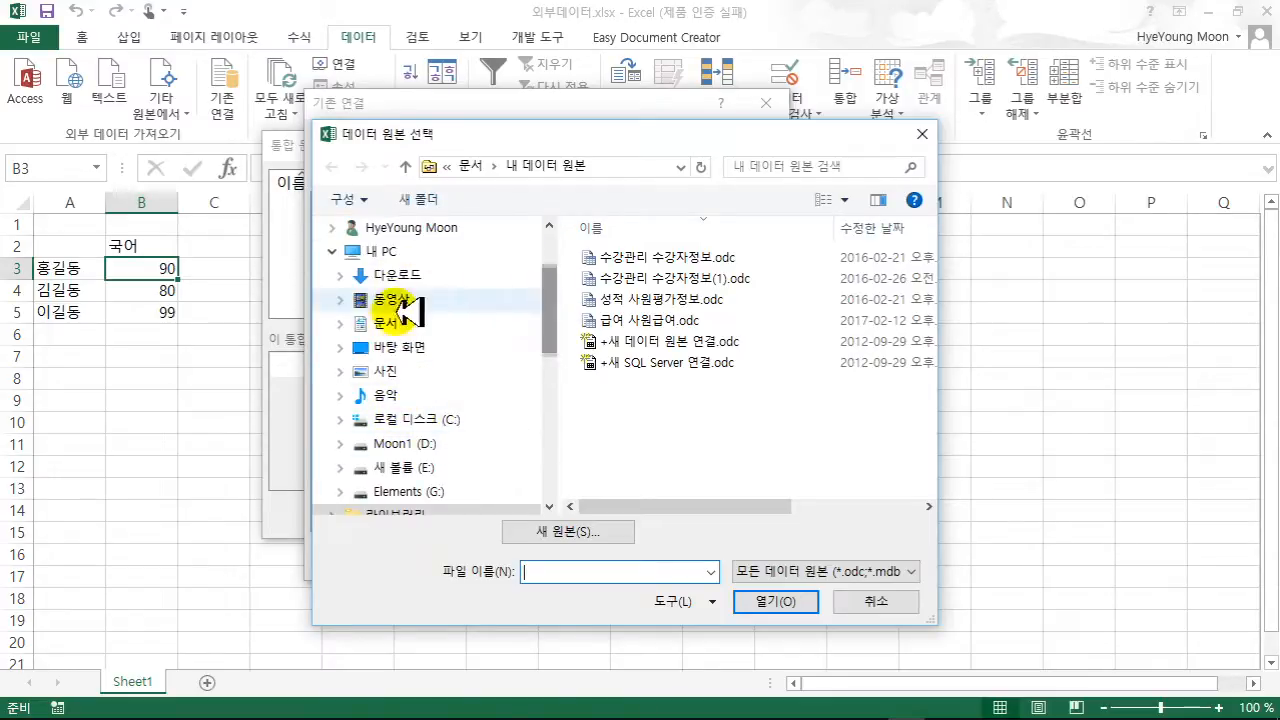
left_click(372, 322)
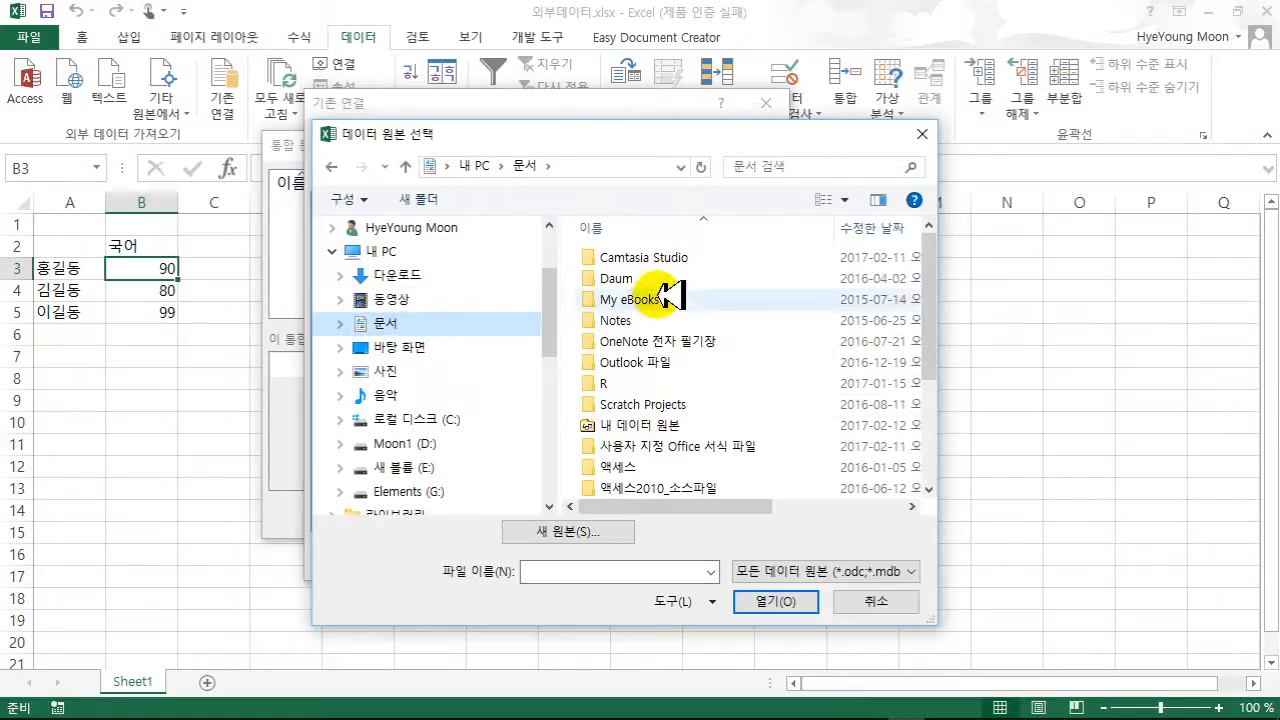
scroll(690, 413, "down", 2)
double_click(615, 401)
double_click(612, 259)
double_click(668, 341)
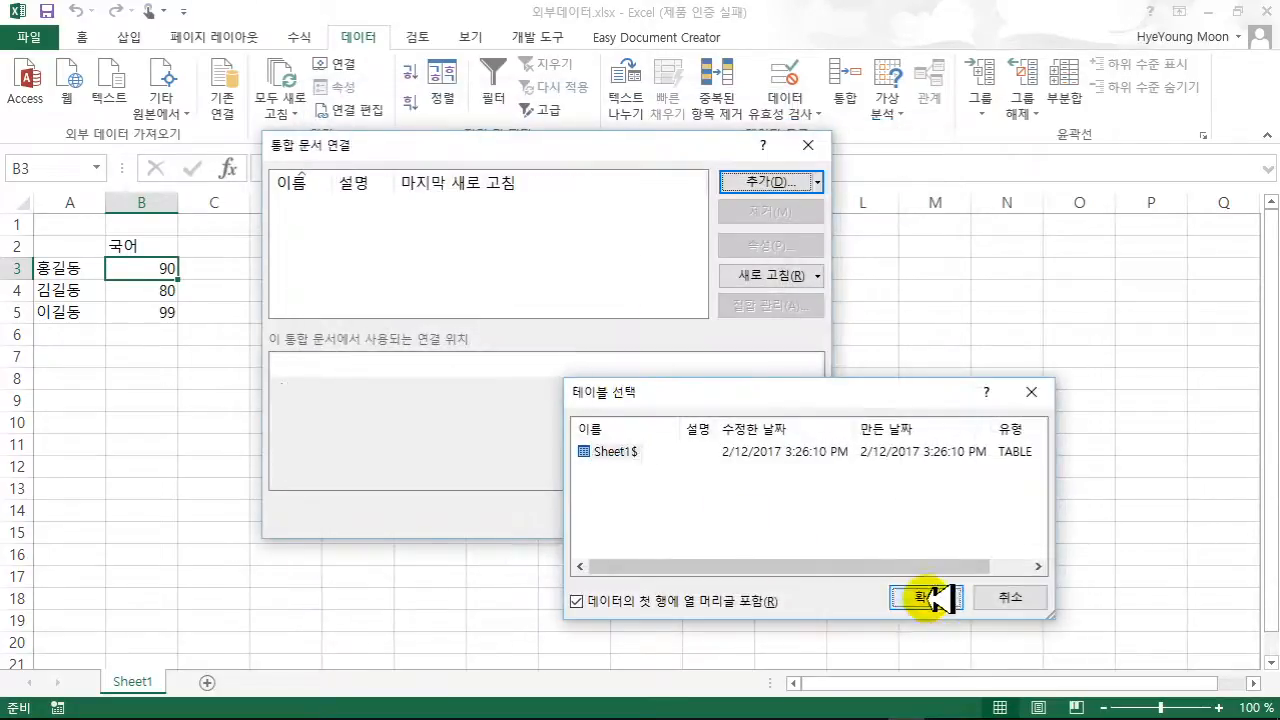
left_click(920, 597)
left_click(786, 517)
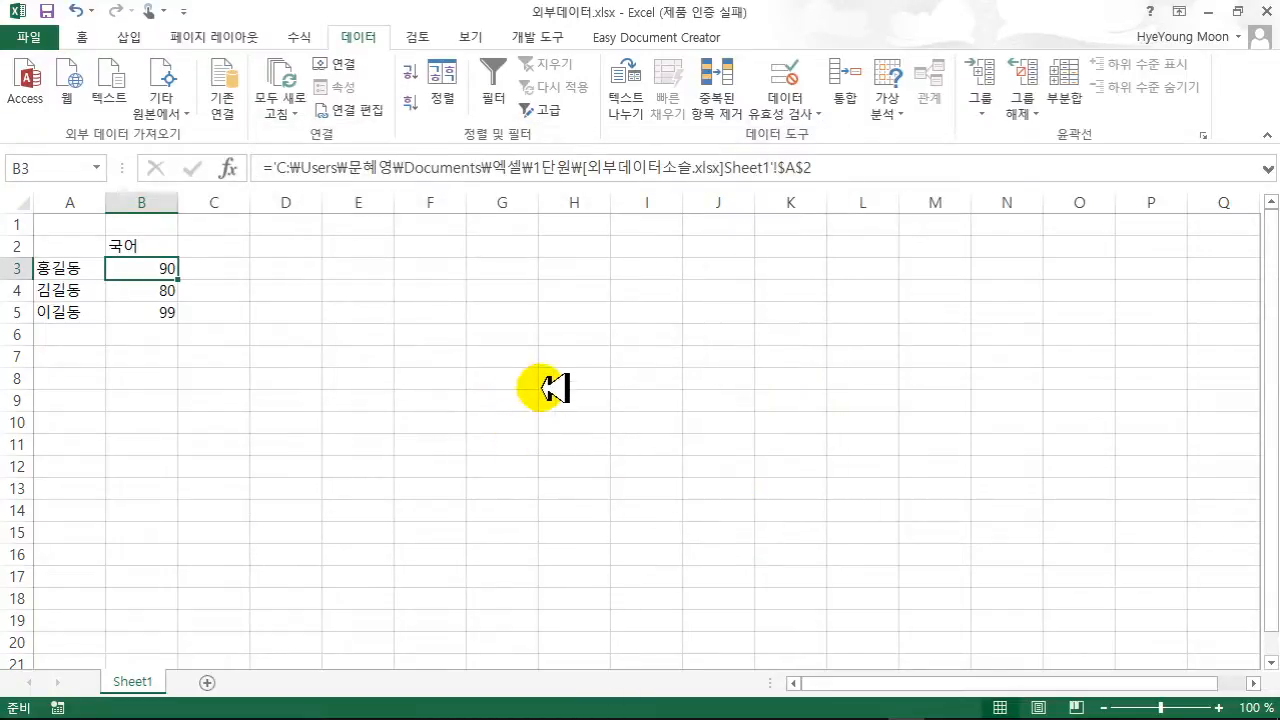
- Review the 외부데이터소슬 connection's refresh properties and close everything without changes
left_click(345, 64)
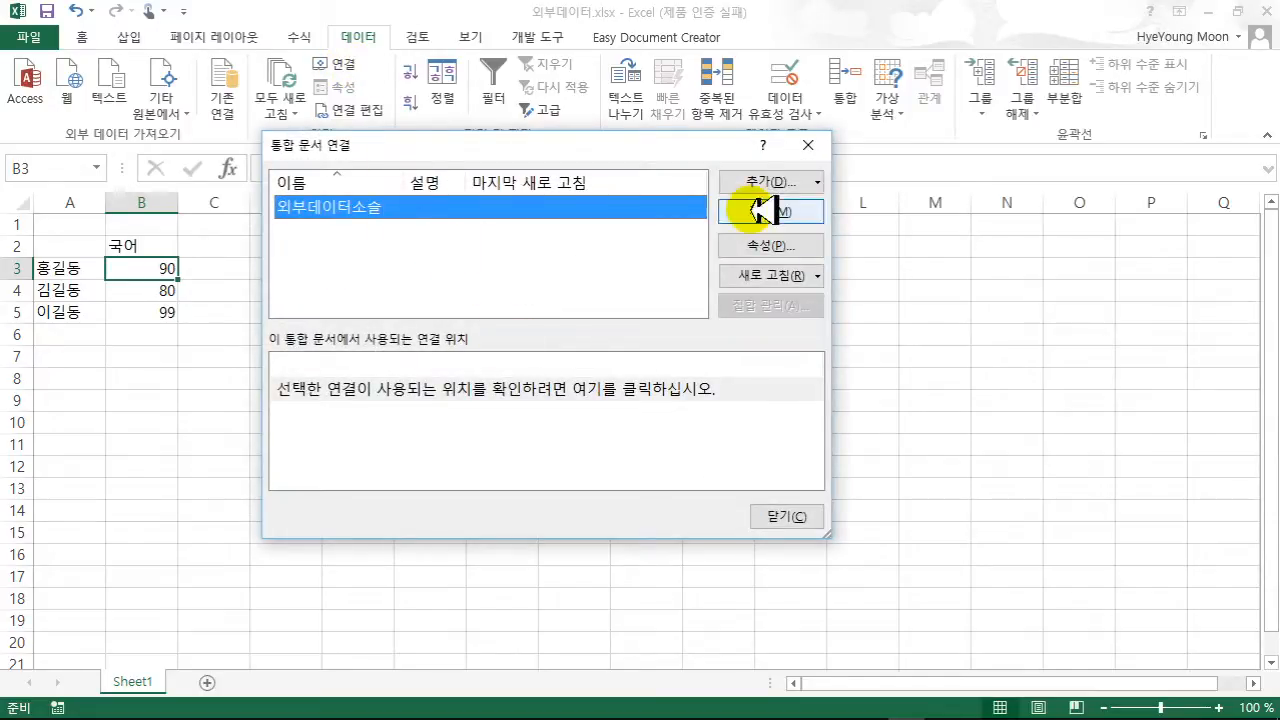
left_click(812, 182)
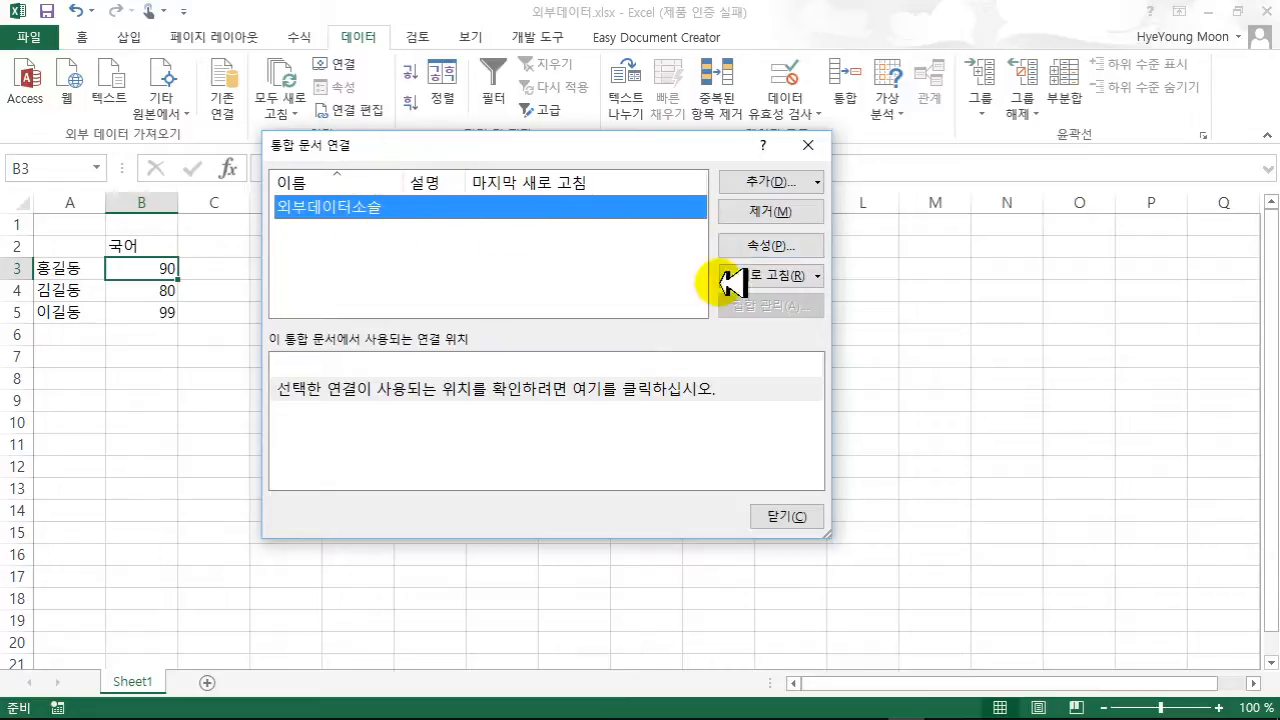
left_click(775, 247)
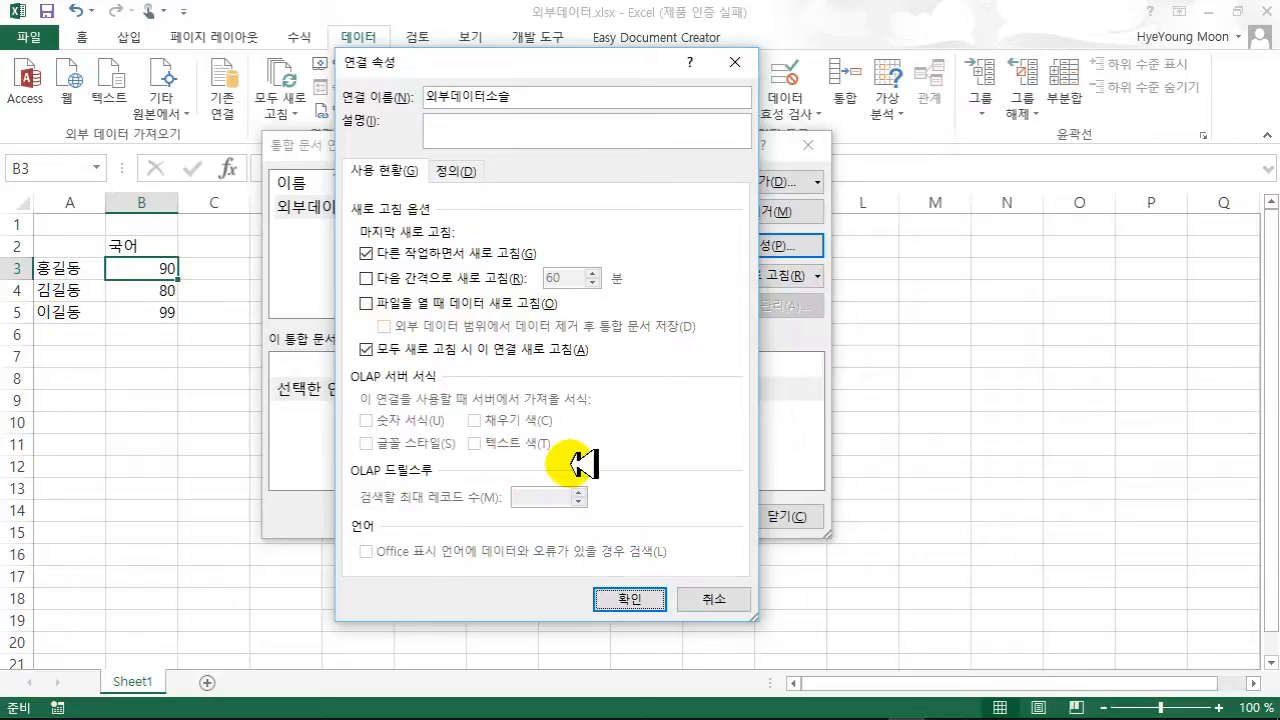
left_click(737, 599)
left_click(806, 516)
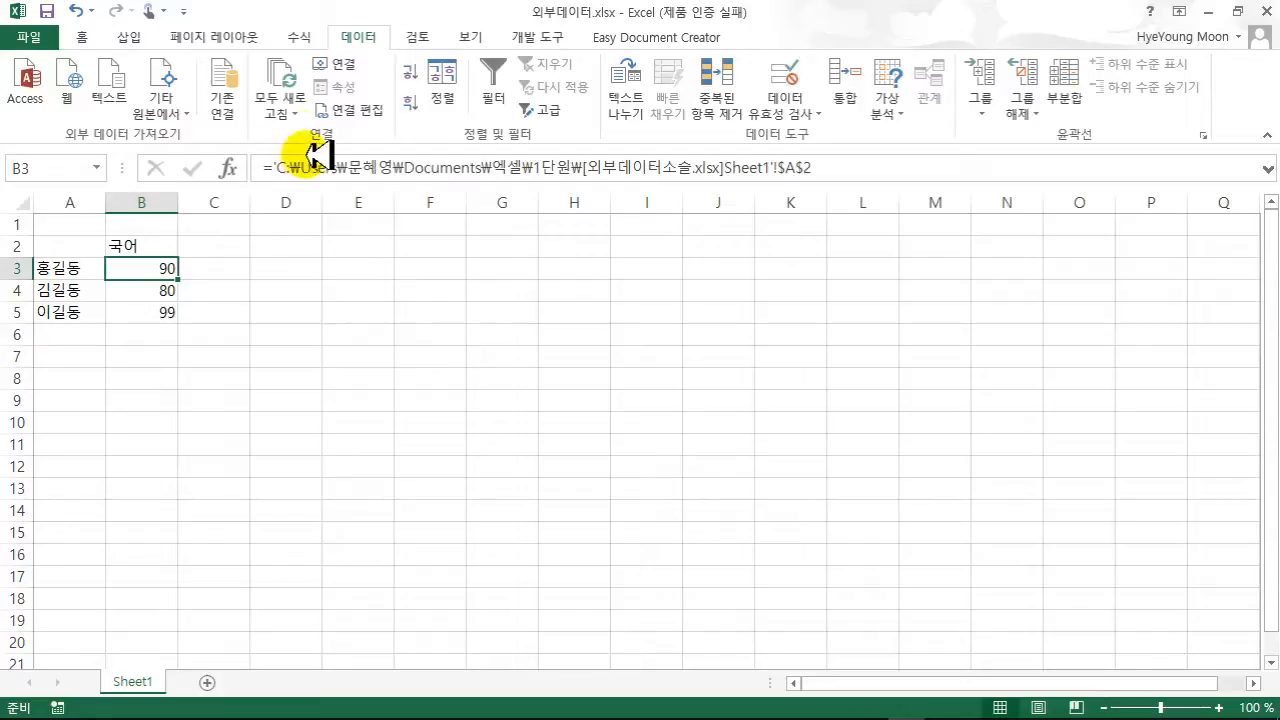
- In Edit Links, cancel a source change, then open and close the linked source workbook
left_click(378, 110)
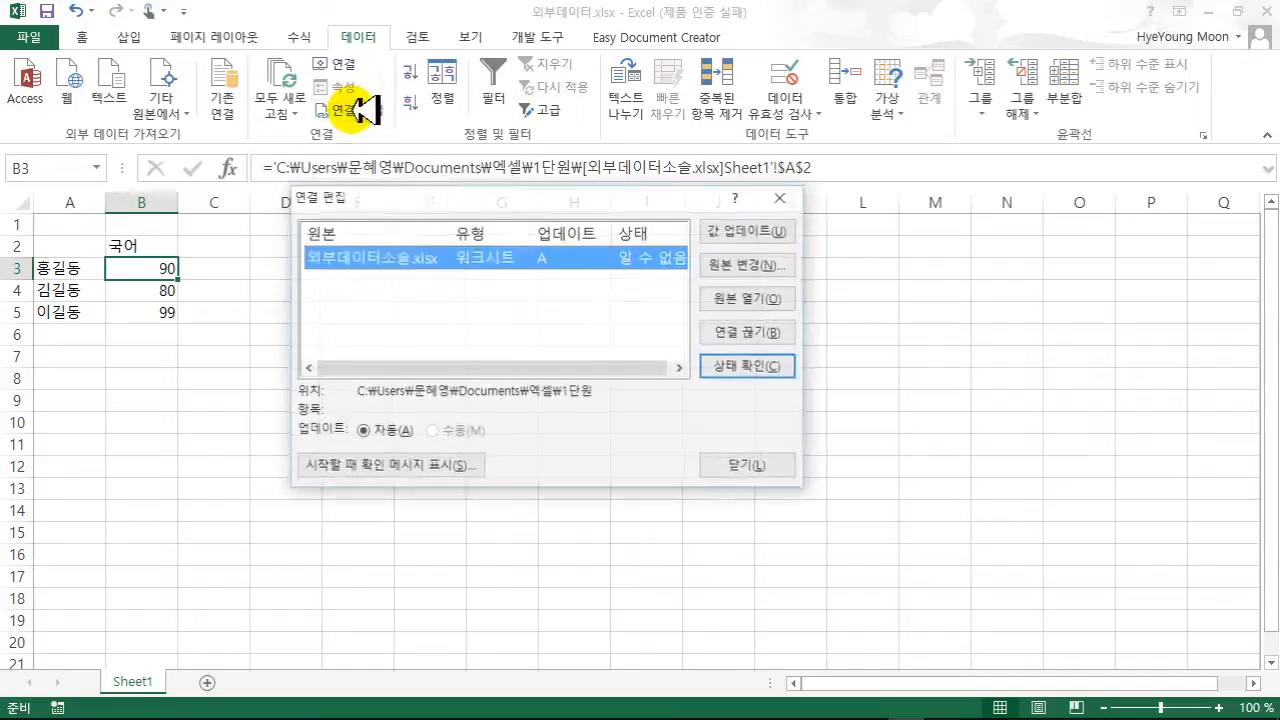
left_click_drag(403, 200, 388, 238)
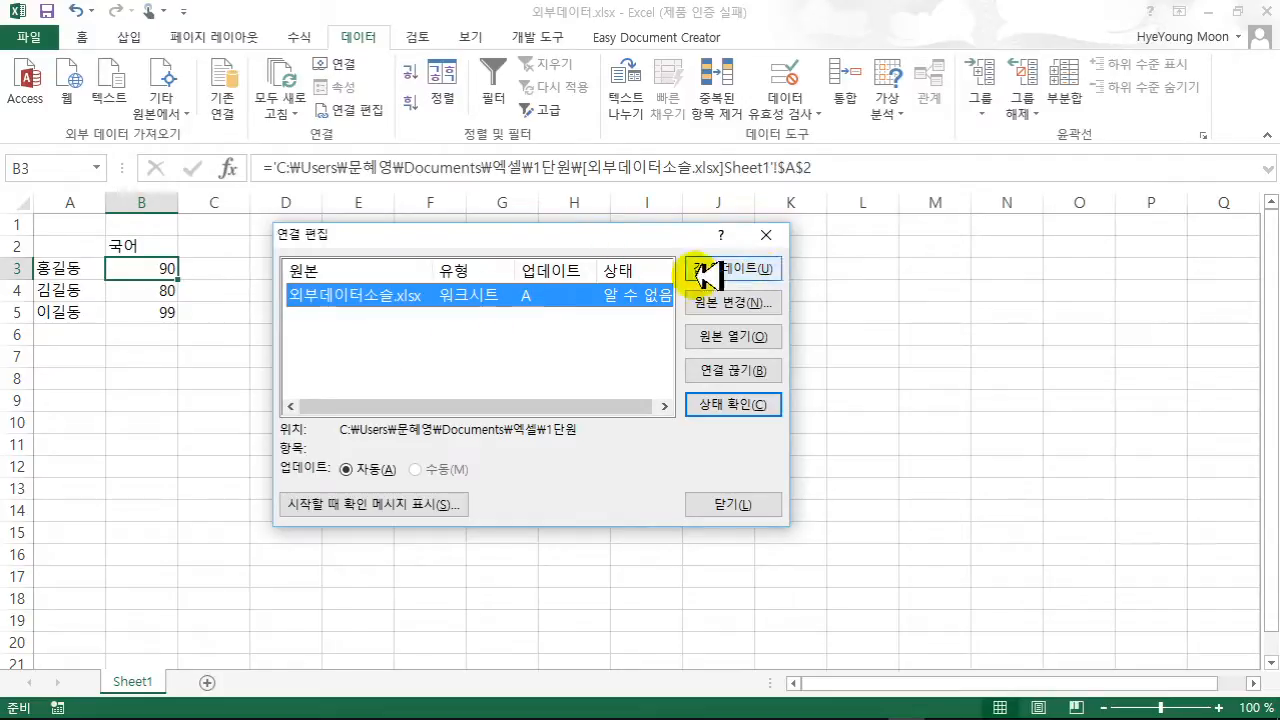
left_click(770, 303)
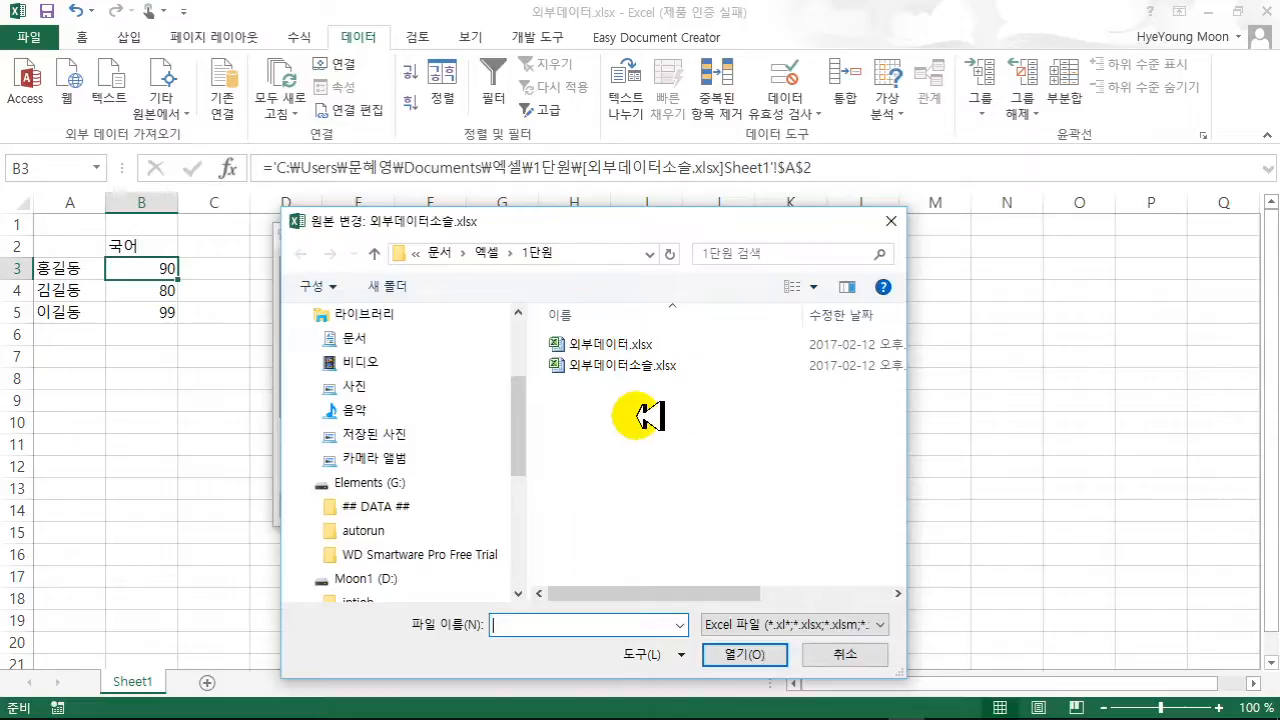
left_click(838, 652)
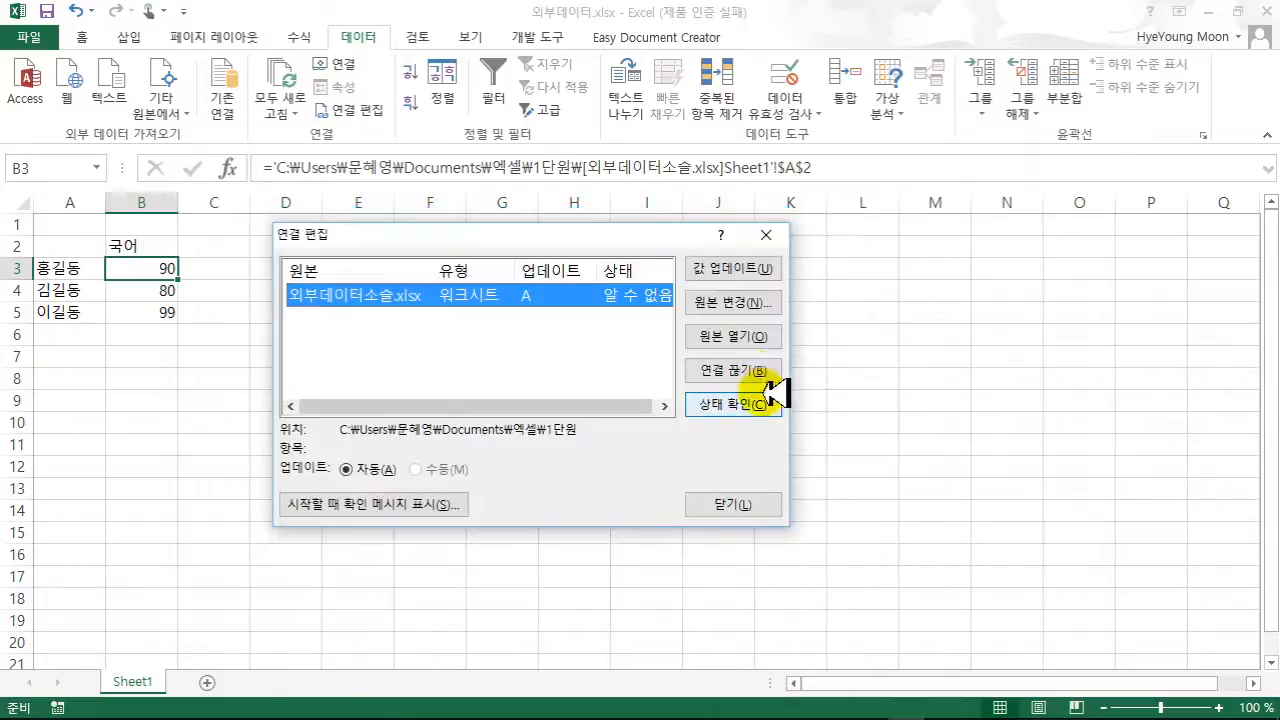
left_click(745, 337)
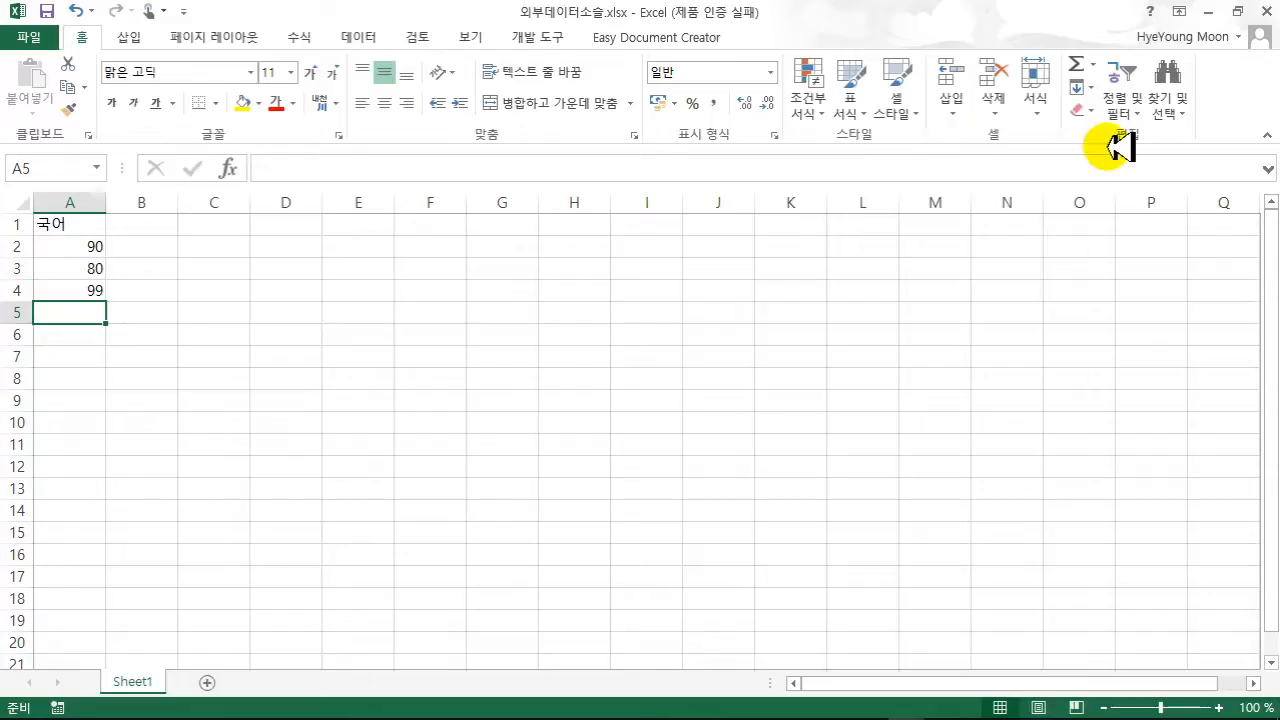
left_click(1268, 12)
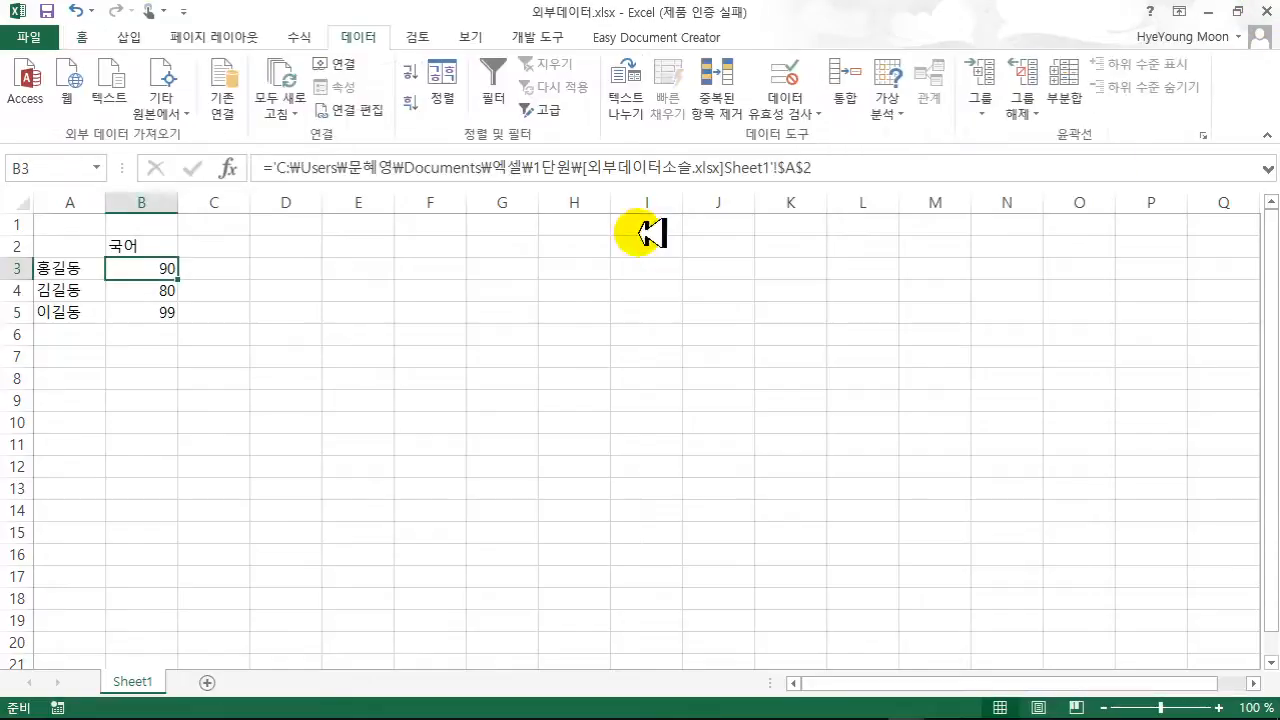
- Check the 외부데이터소슬.xlsx link status until it reads 확인, then choose Break Link
left_click(362, 110)
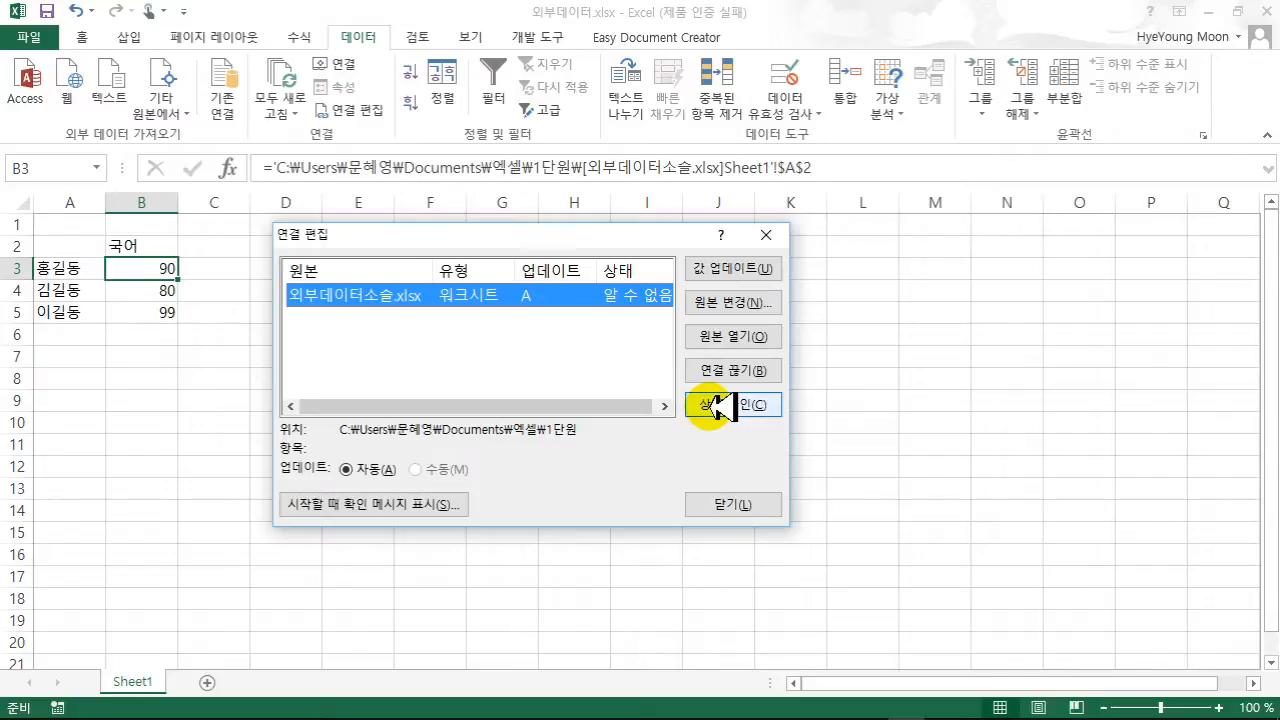
left_click(718, 405)
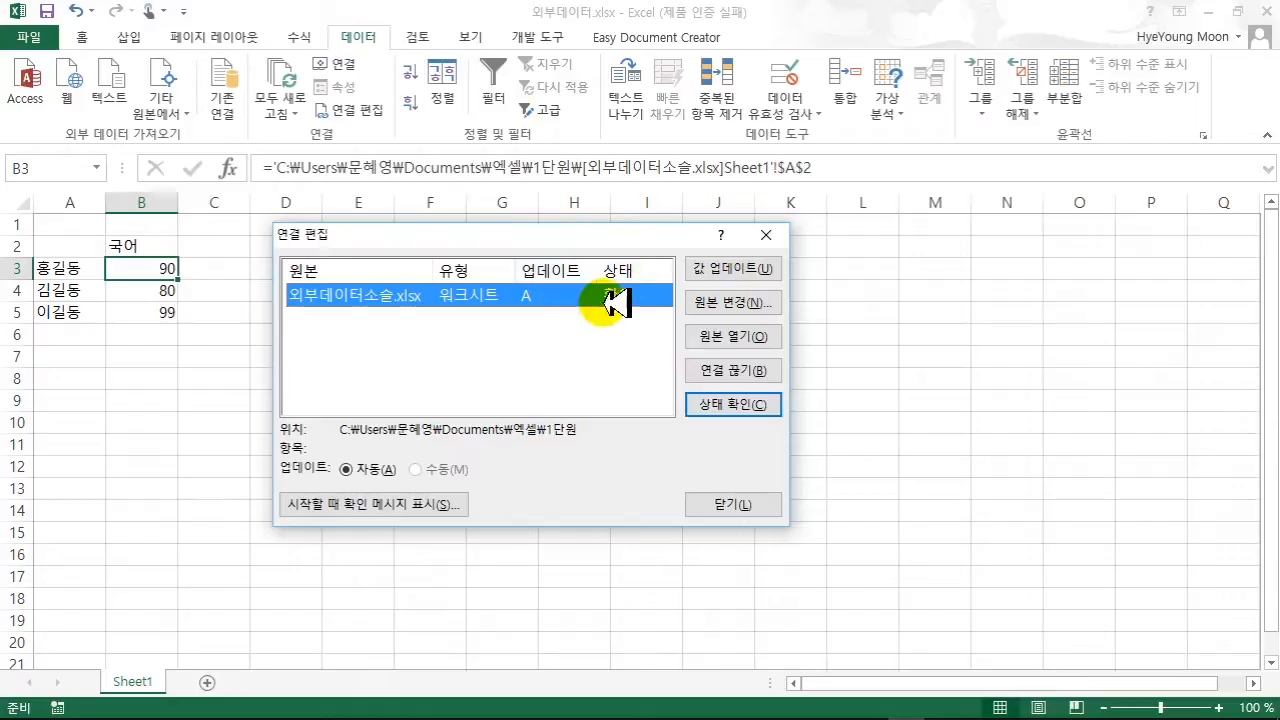
left_click(712, 402)
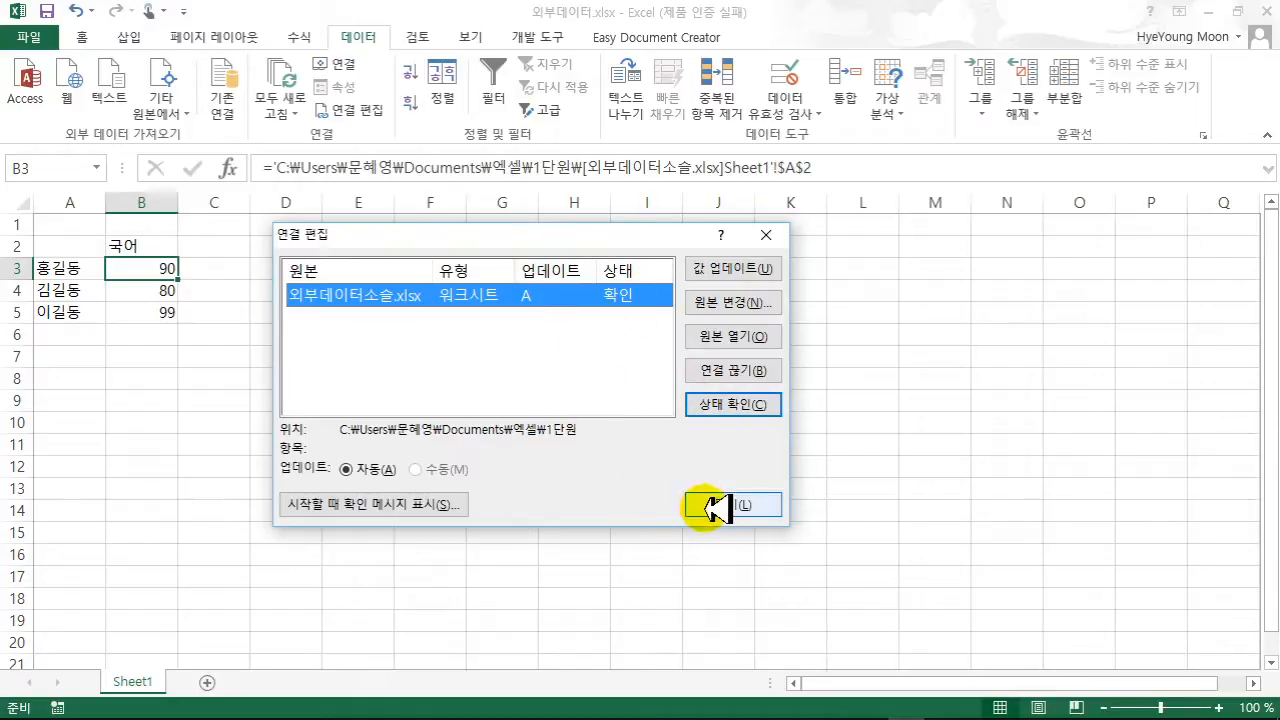
left_click(742, 369)
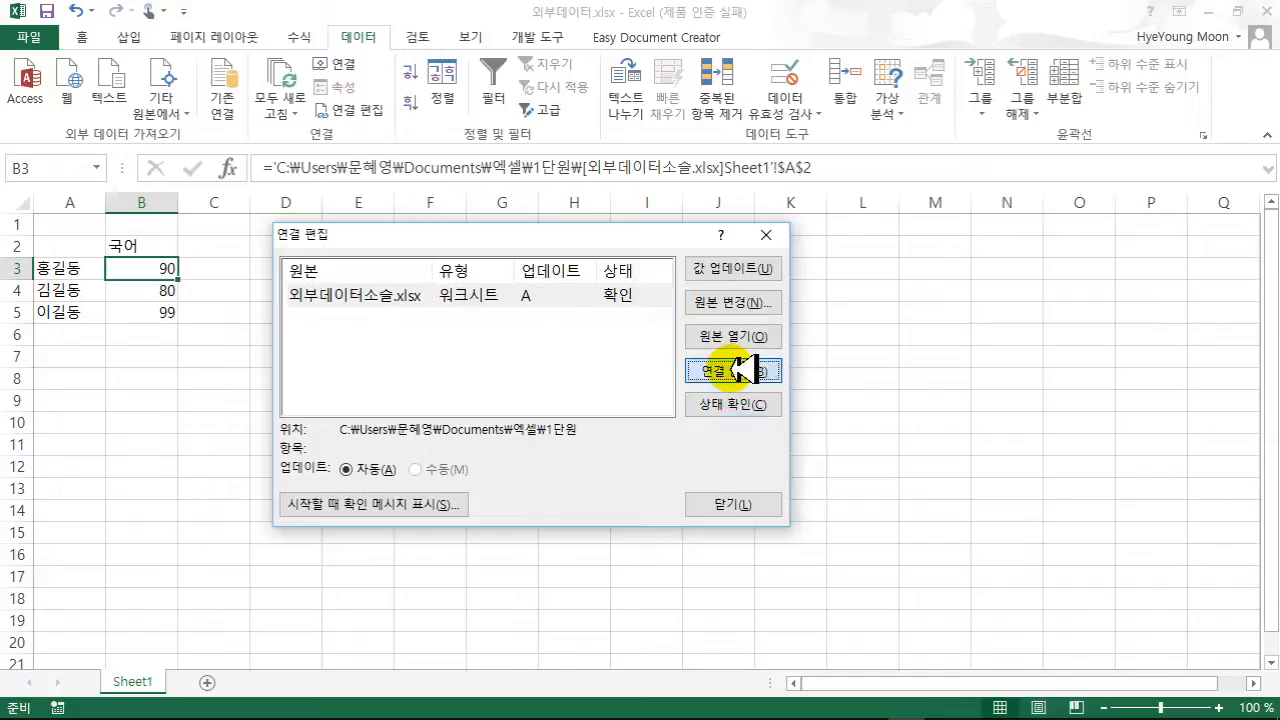
- Confirm breaking the link and verify B3 now holds the plain value 90
left_click(590, 418)
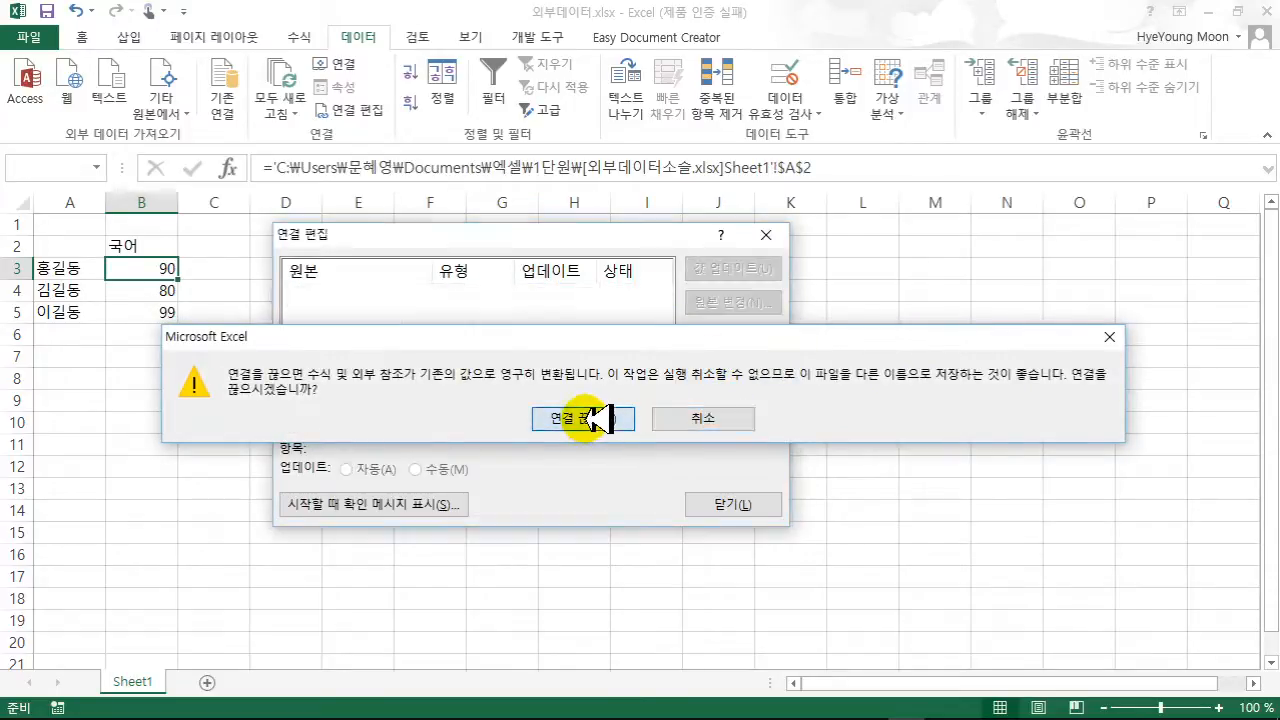
left_click(733, 505)
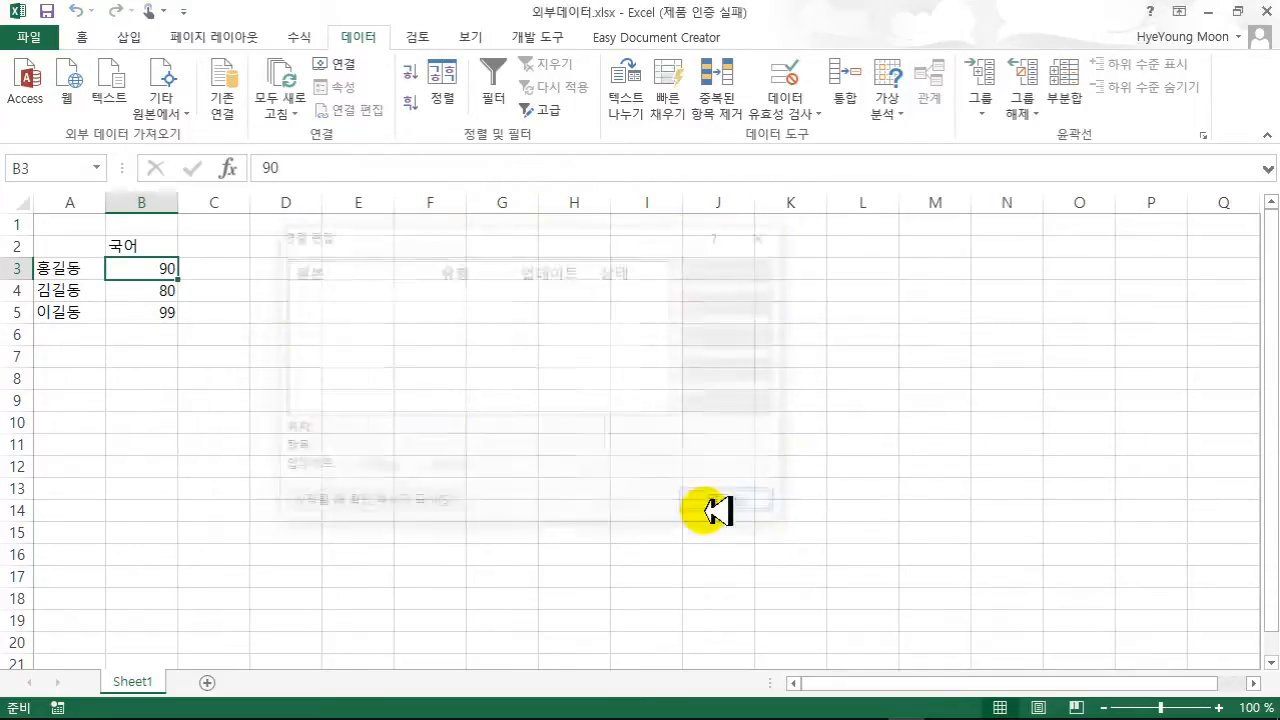
left_click(286, 340)
left_click(157, 265)
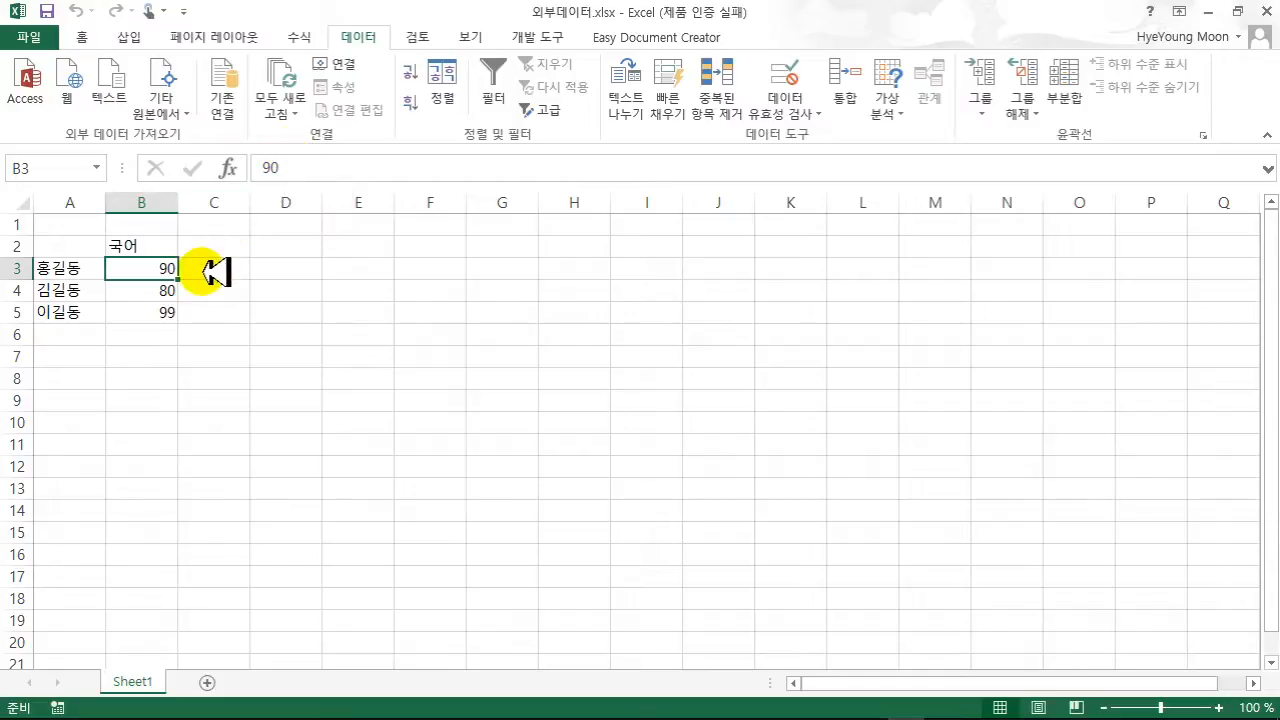
left_click(310, 405)
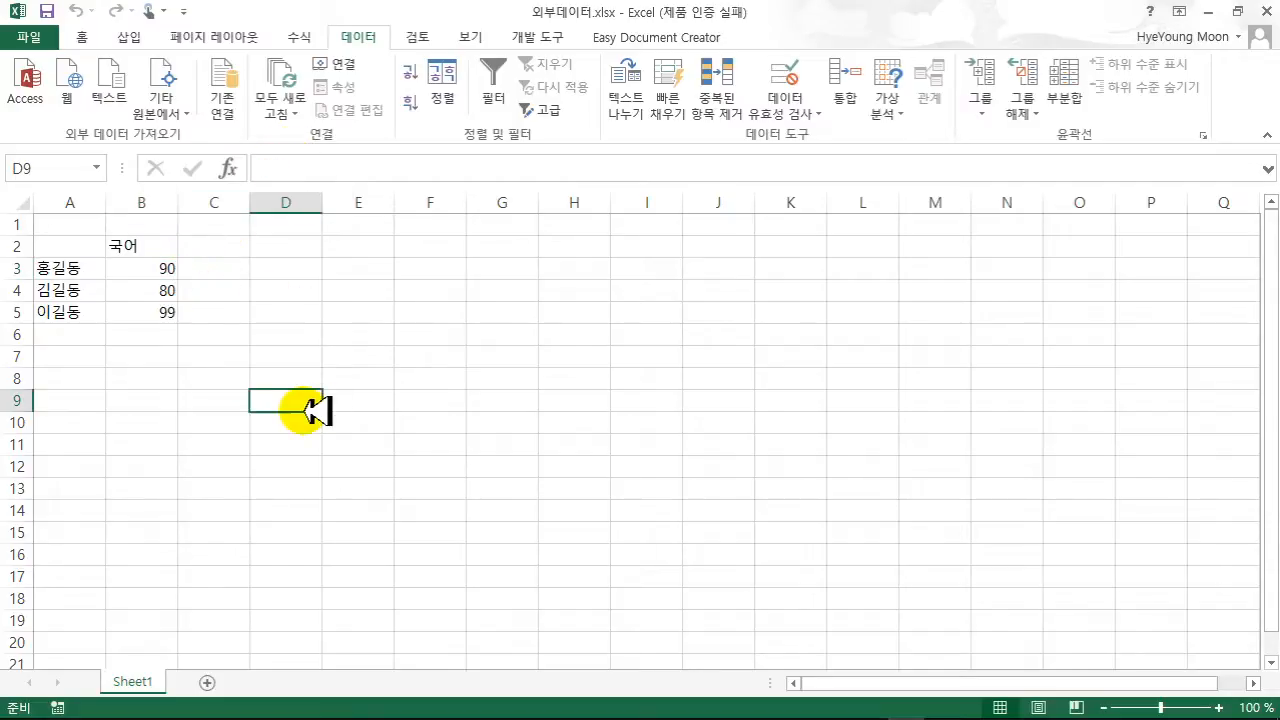